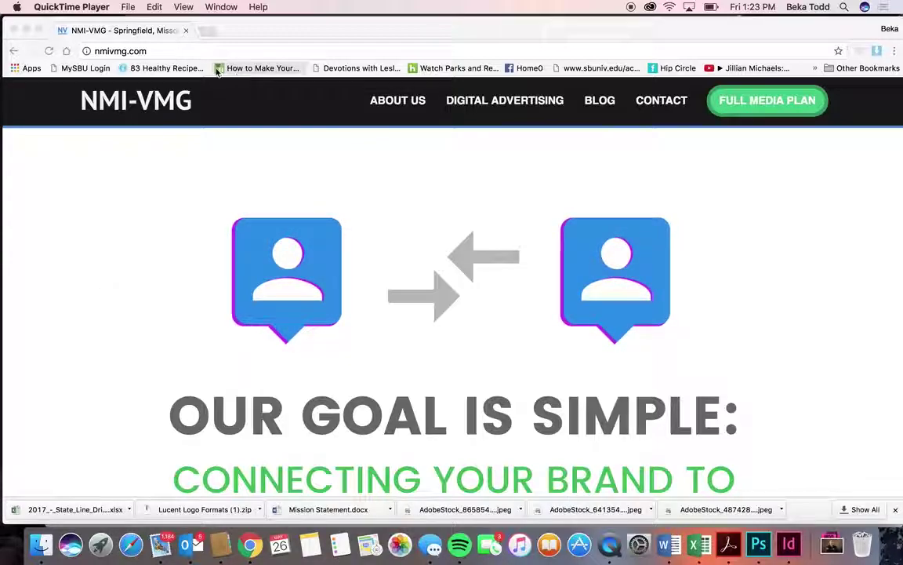
Step: Load nmivmg.com/wp-admin from the live homepage's address bar
left_click(145, 51)
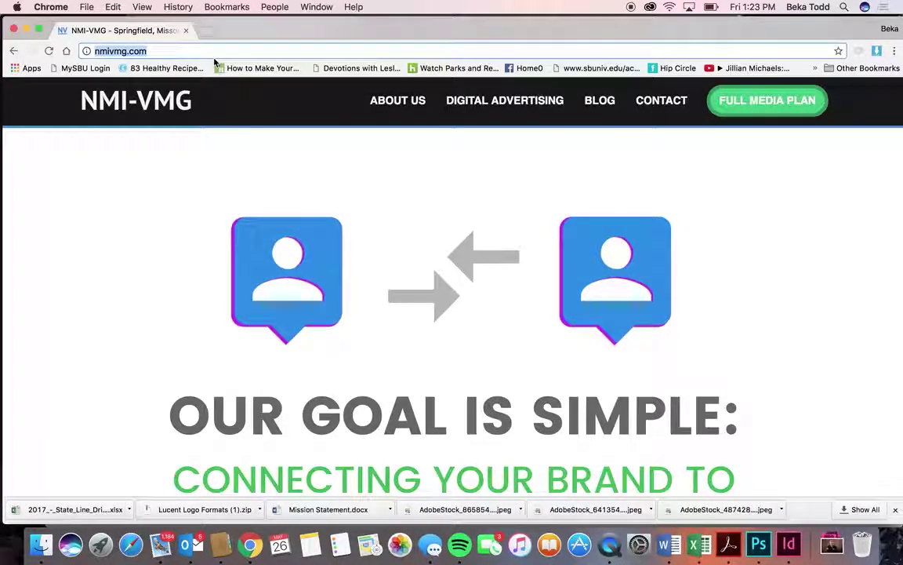
key("Right")
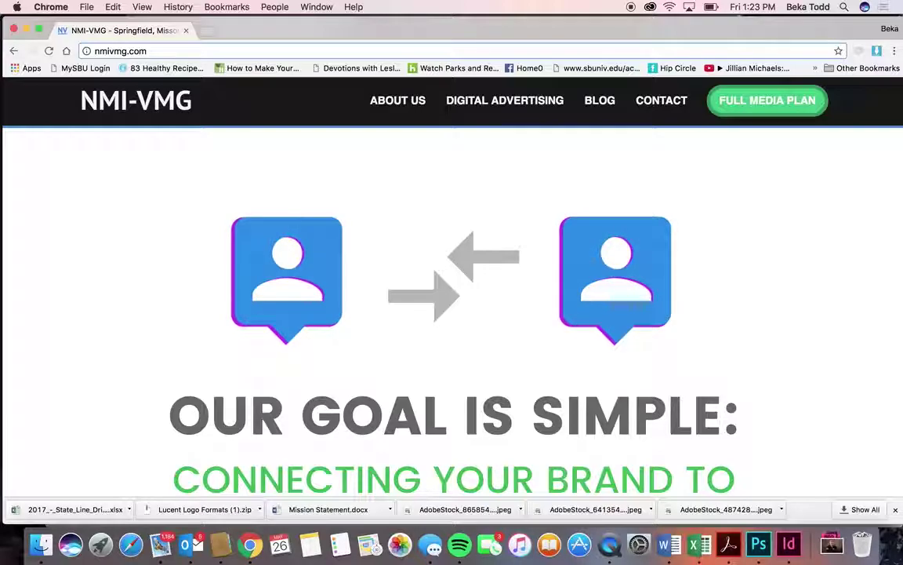
type("/wp-admin")
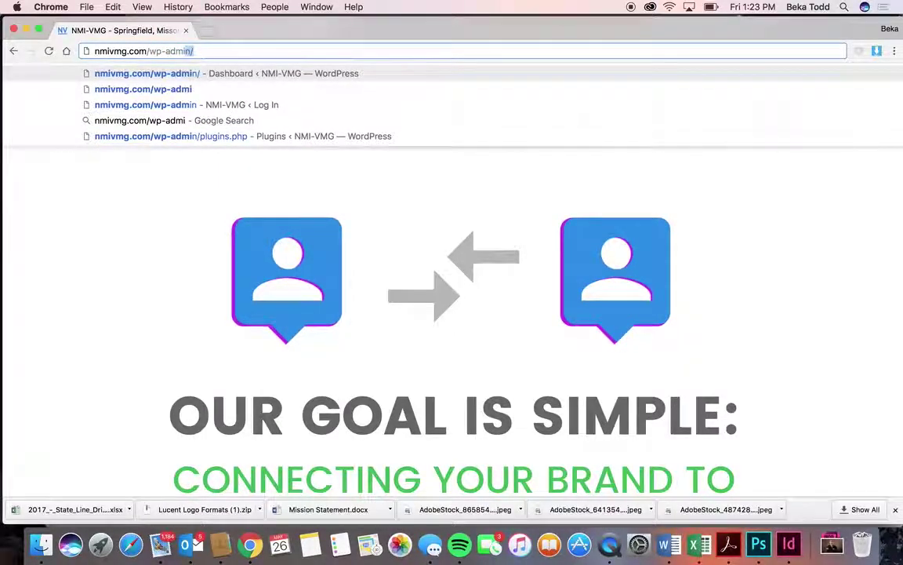
key("Return")
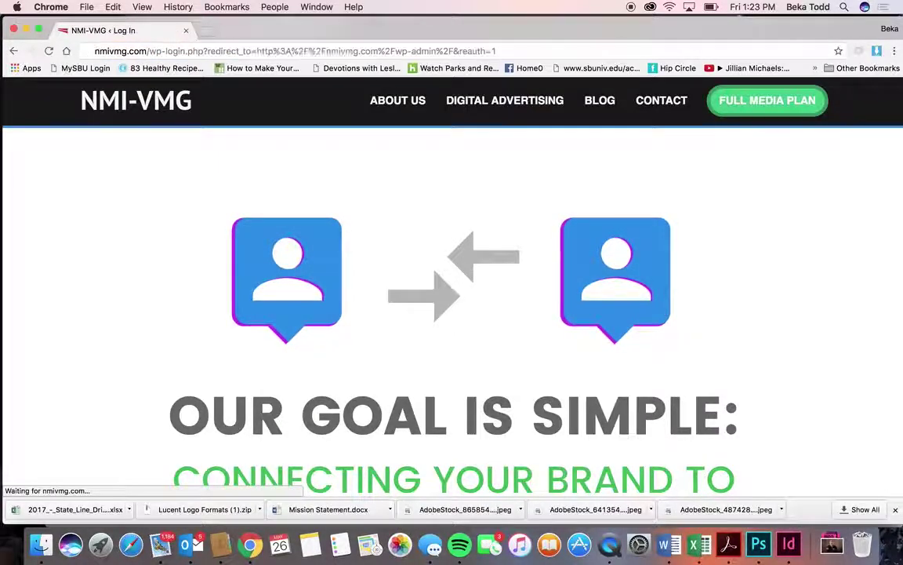
Step: Fill in the saved username from autofill and enter the account password
type("me")
key("Down")
key("Tab")
type("********")
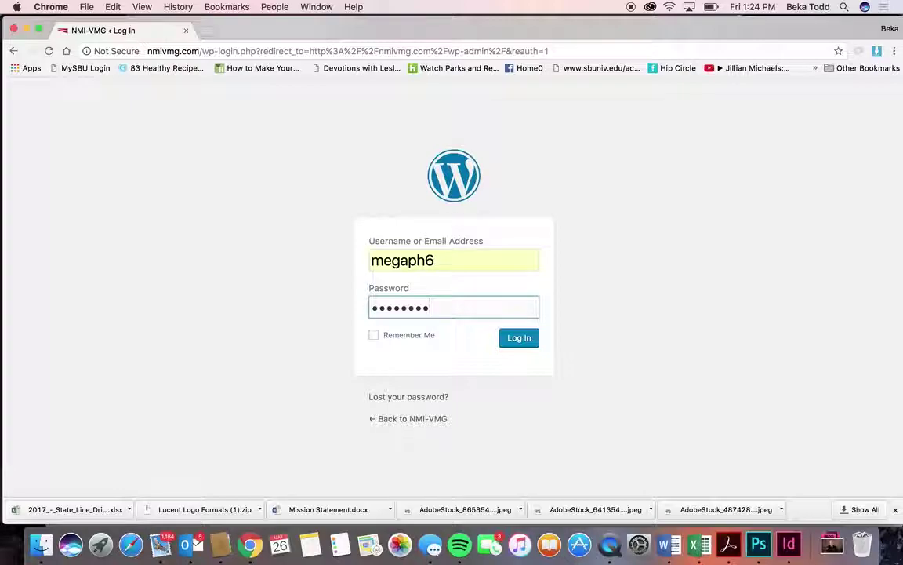
type("*******")
Step: Submit the login details to reach the NMI-VMG Dashboard
key("Return")
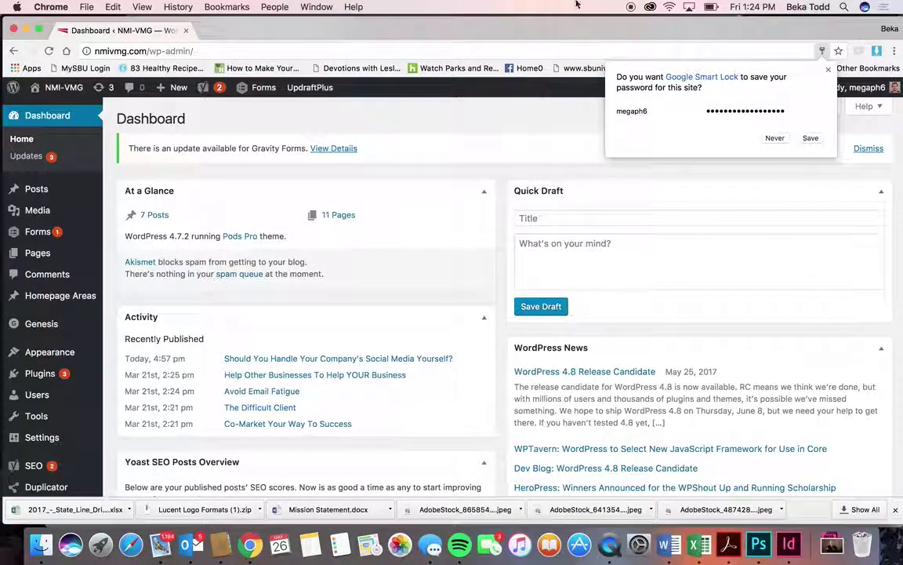
Step: Save the login password in Chrome and scroll through the admin sidebar menu
left_click(811, 139)
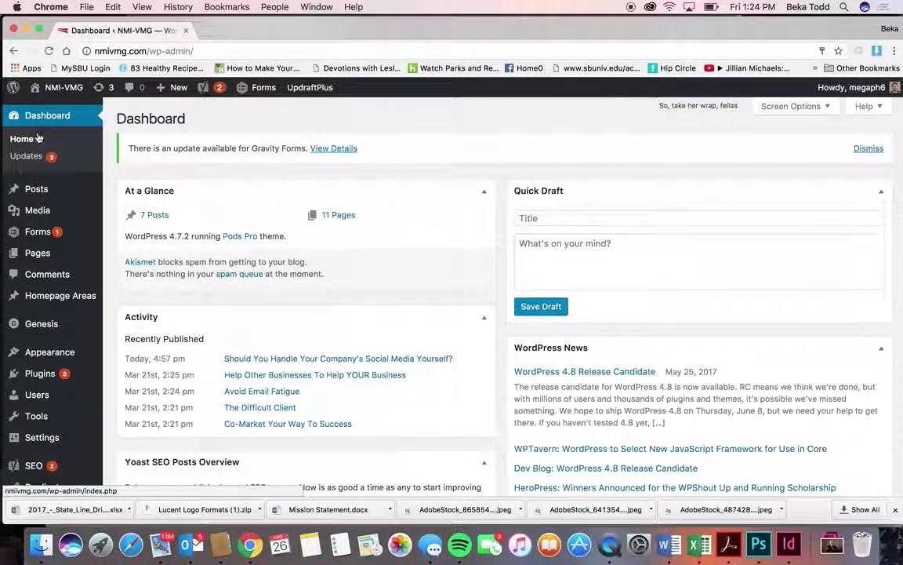
mouse_move(28, 382)
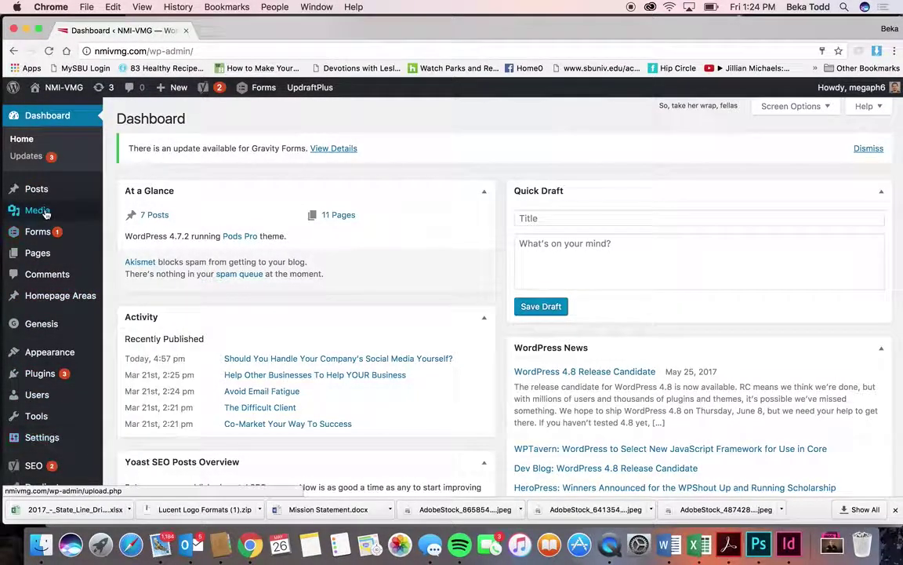
scroll(50, 376, "down", 2)
scroll(50, 376, "down", 10)
scroll(50, 376, "up", 15)
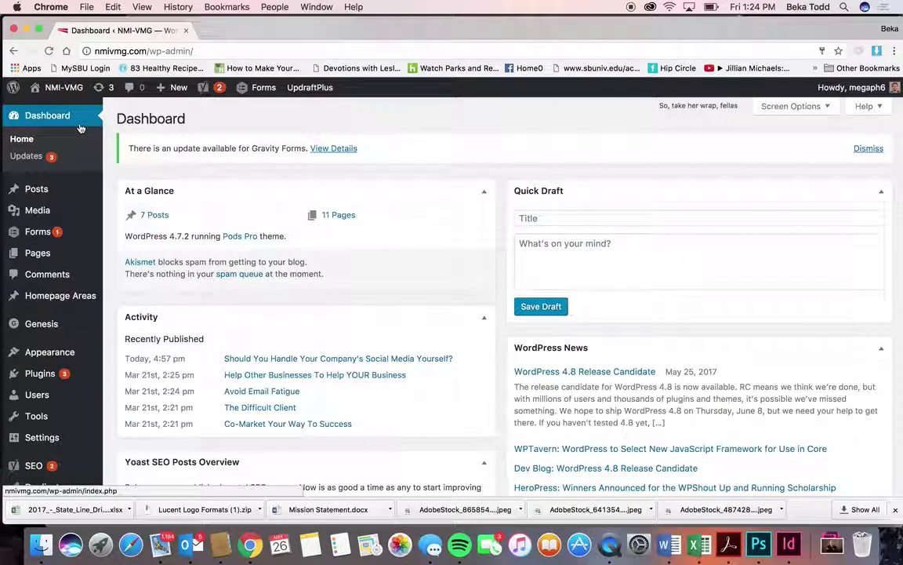
Step: Open the live NMI-VMG homepage in a new tab, scroll through it, and return to the Dashboard tab
right_click(57, 84)
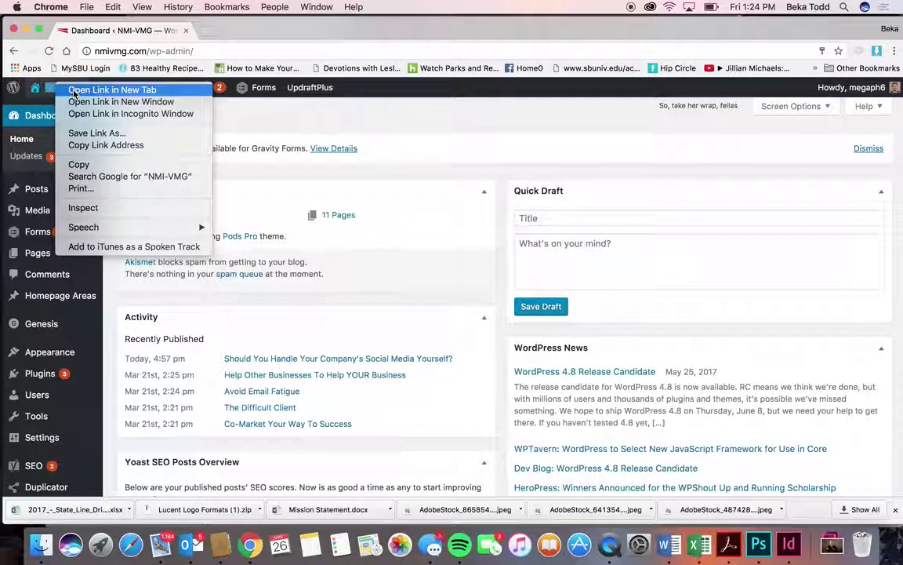
left_click(74, 90)
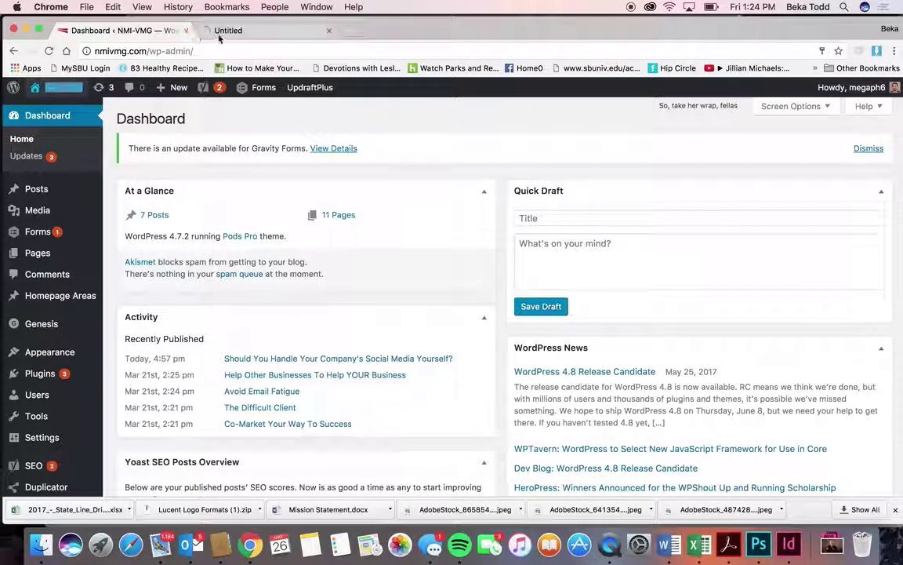
left_click(219, 33)
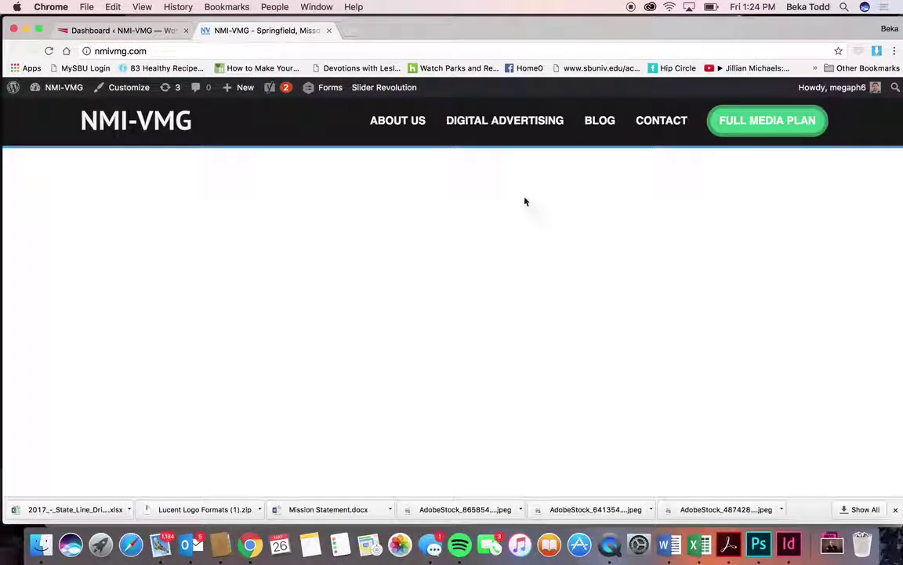
scroll(553, 323, "down", 2)
scroll(547, 323, "down", 3)
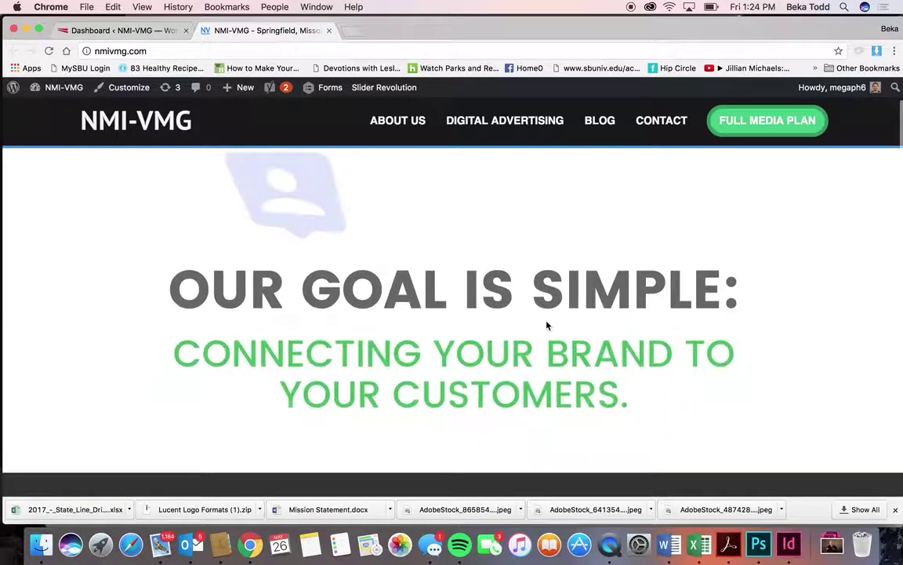
scroll(547, 326, "down", 5)
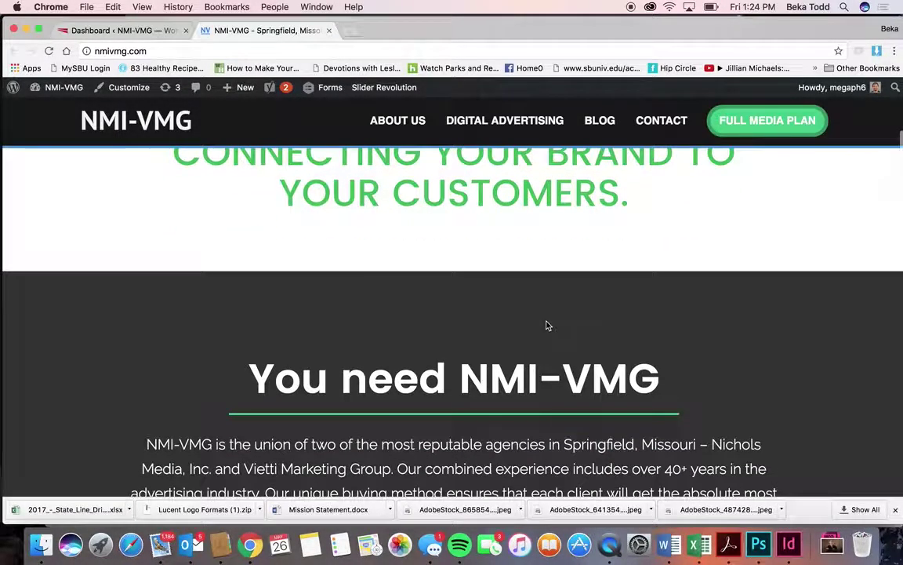
scroll(548, 325, "down", 3)
scroll(547, 325, "down", 5)
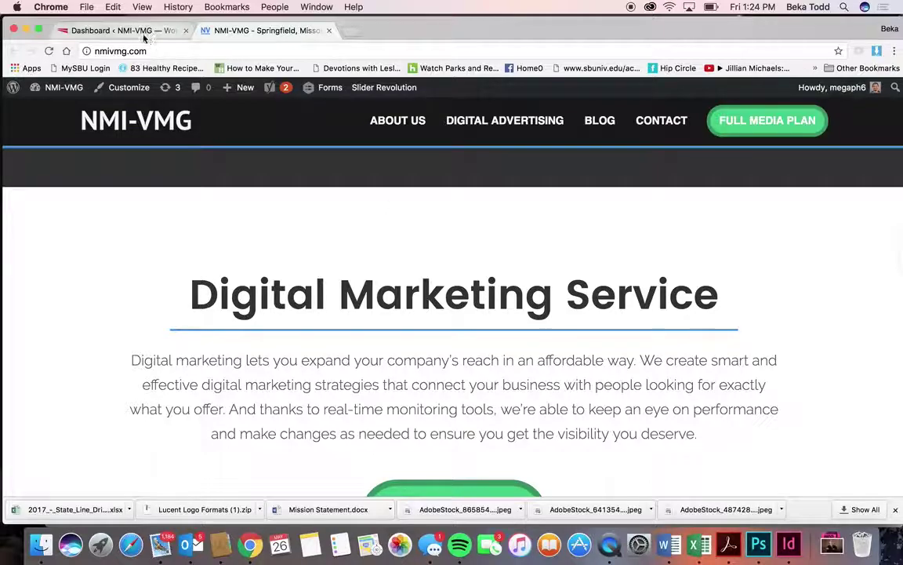
left_click(122, 29)
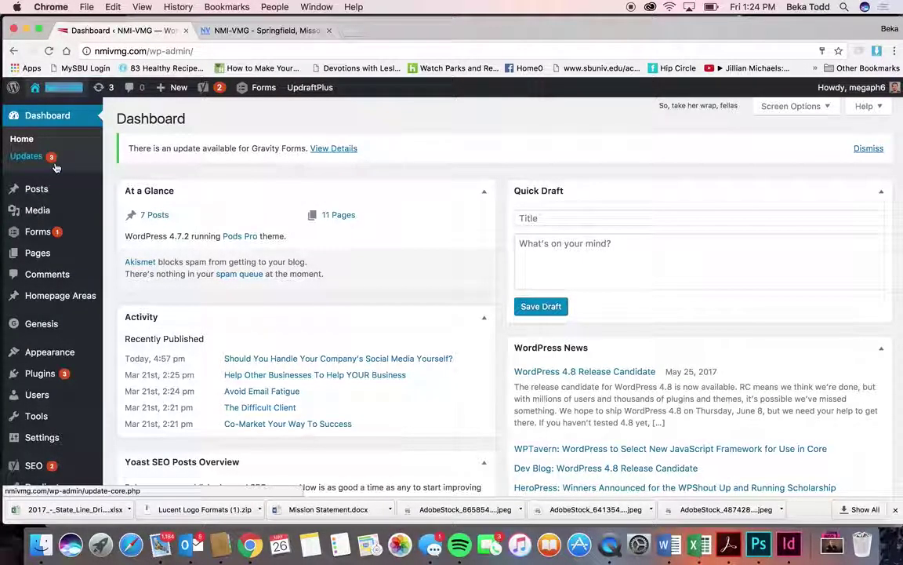
Step: Review the Updates page: WordPress 4.7.2 current, plugins like Duplicator awaiting updates
left_click(24, 156)
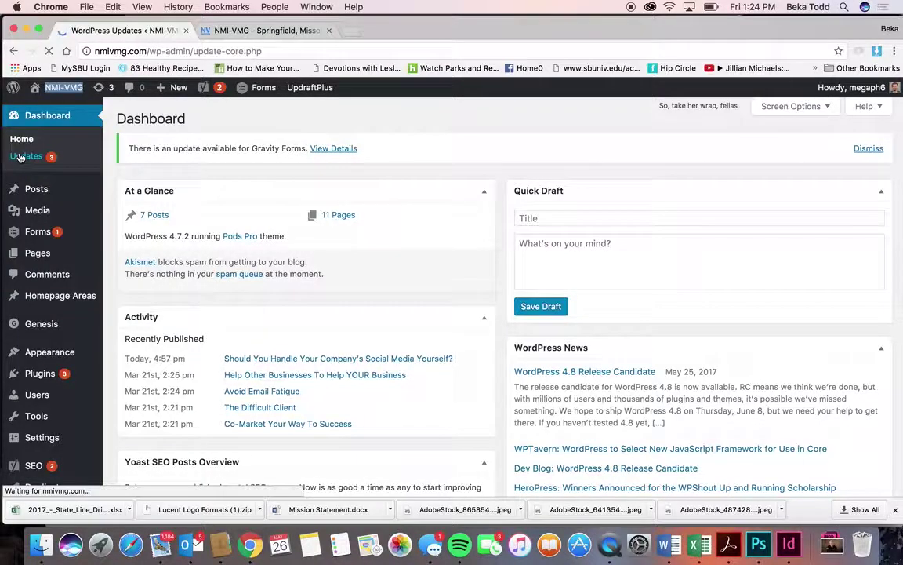
scroll(426, 321, "down", 3)
scroll(314, 310, "down", 1)
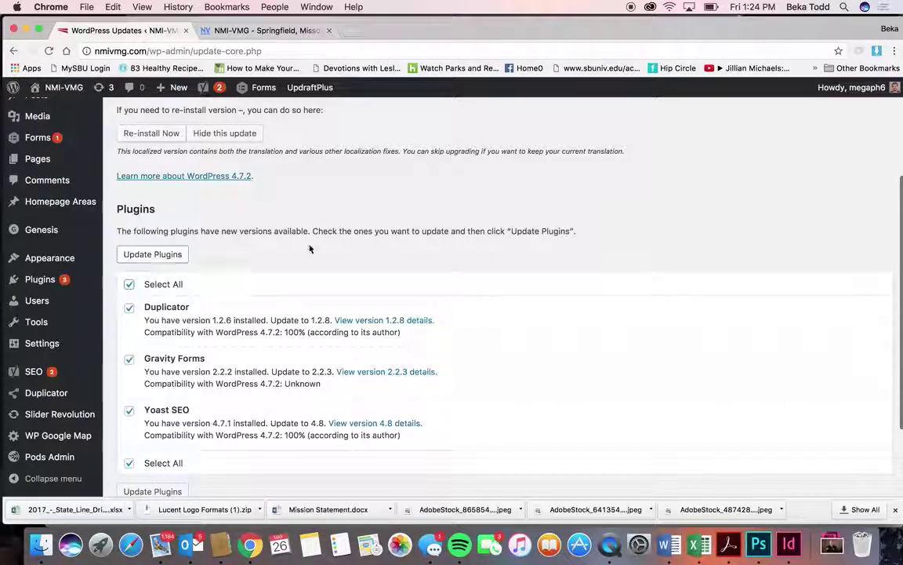
scroll(309, 248, "down", 3)
scroll(309, 248, "up", 6)
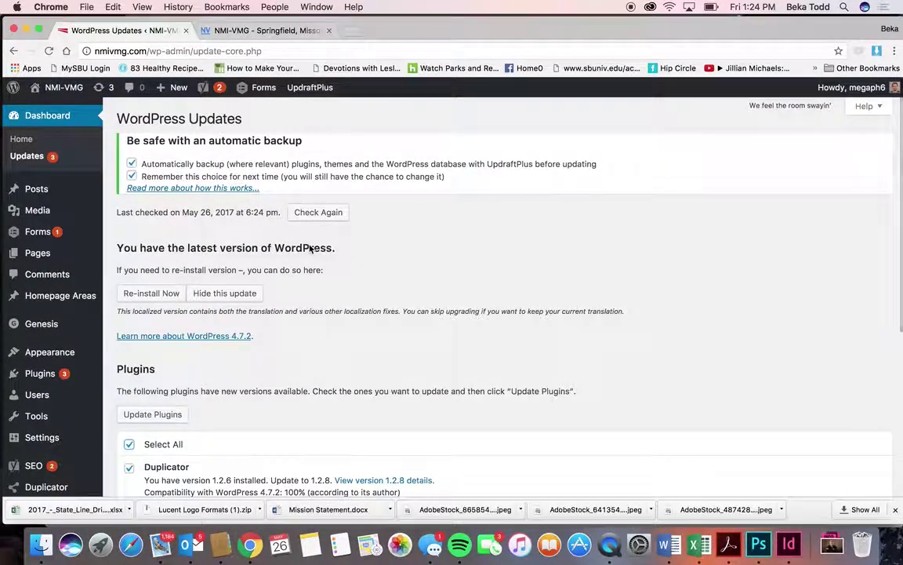
mouse_move(76, 194)
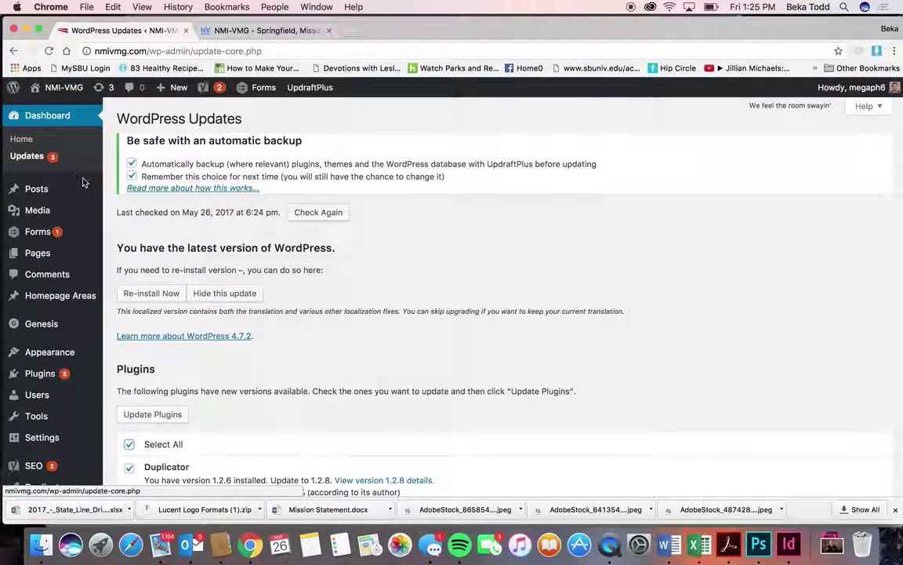
mouse_move(29, 185)
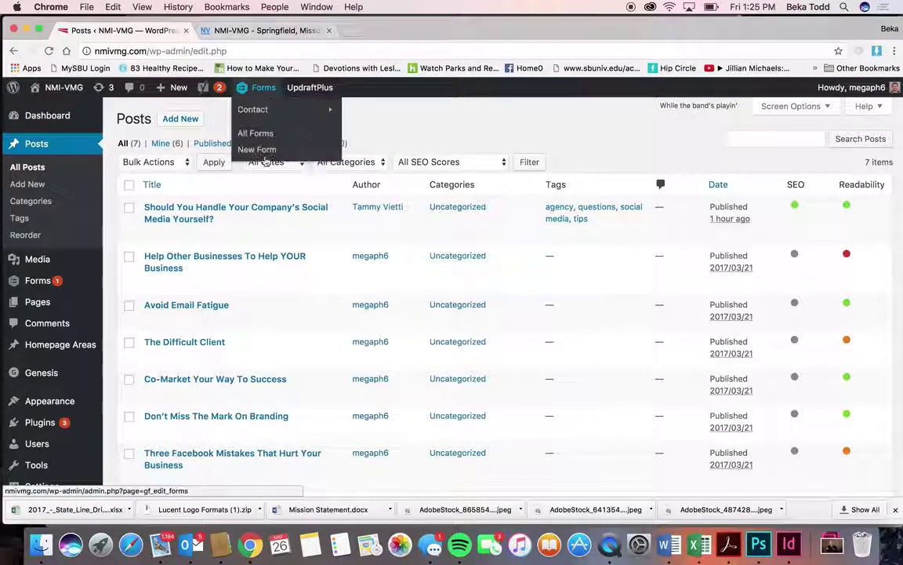
Step: Look over the 7 published posts and open the social media post for editing
mouse_move(256, 355)
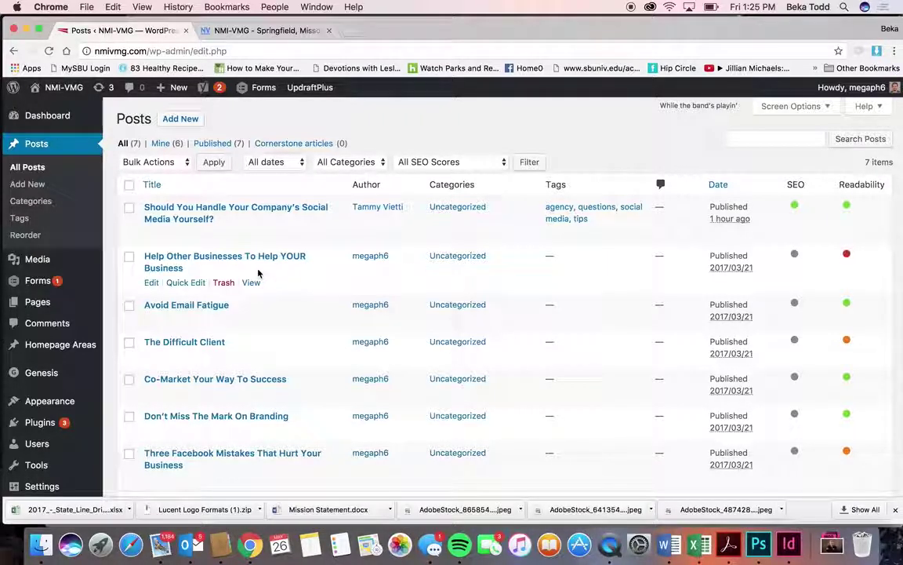
scroll(258, 272, "down", 1)
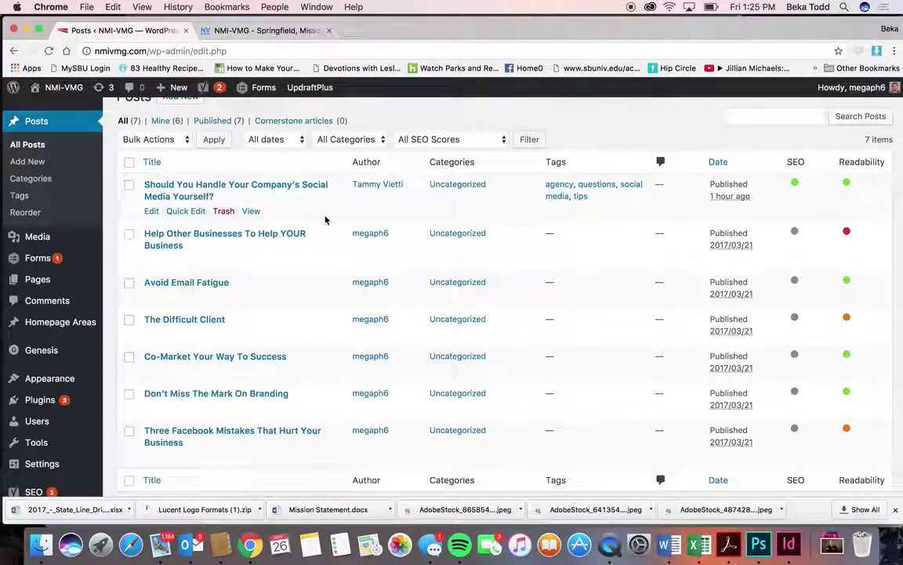
scroll(325, 217, "up", 1)
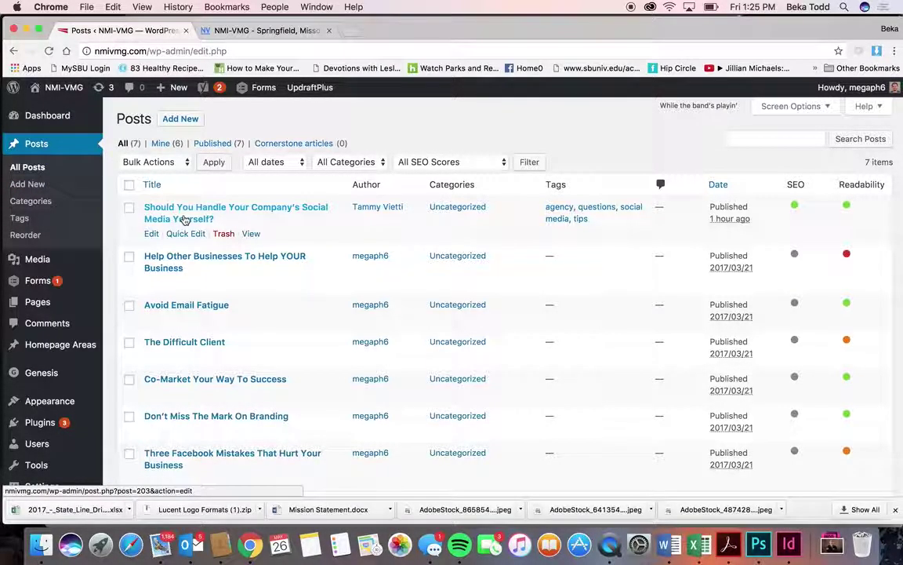
left_click(179, 217)
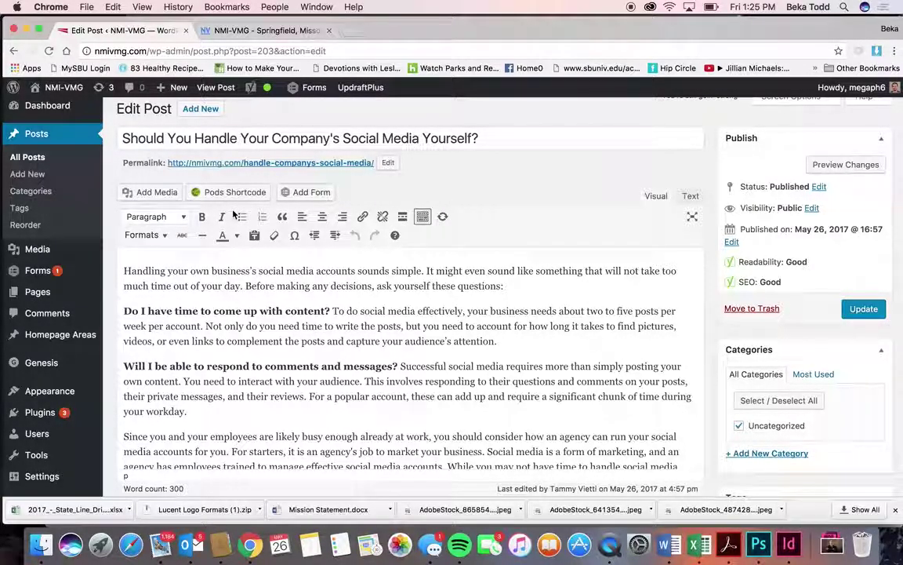
left_click(250, 312)
scroll(273, 384, "down", 5)
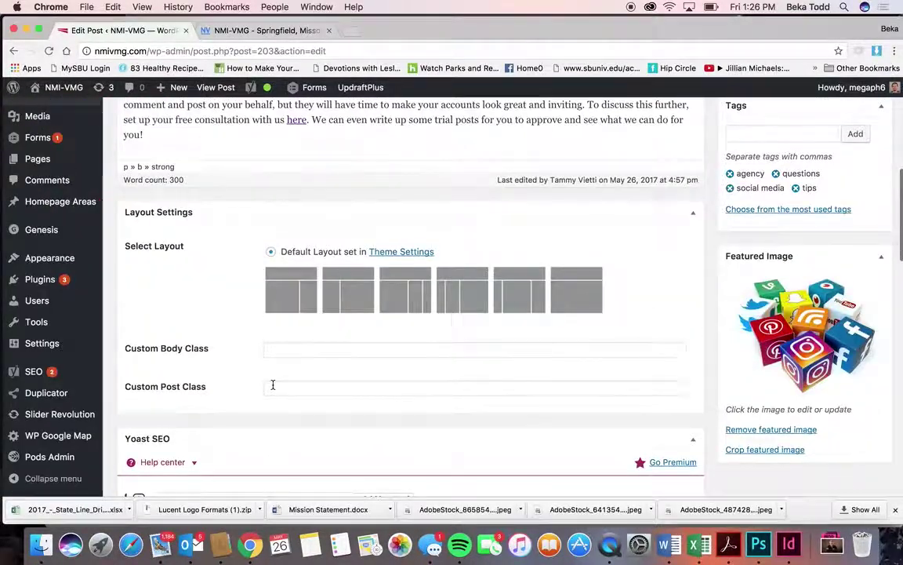
scroll(273, 384, "up", 3)
scroll(273, 384, "down", 5)
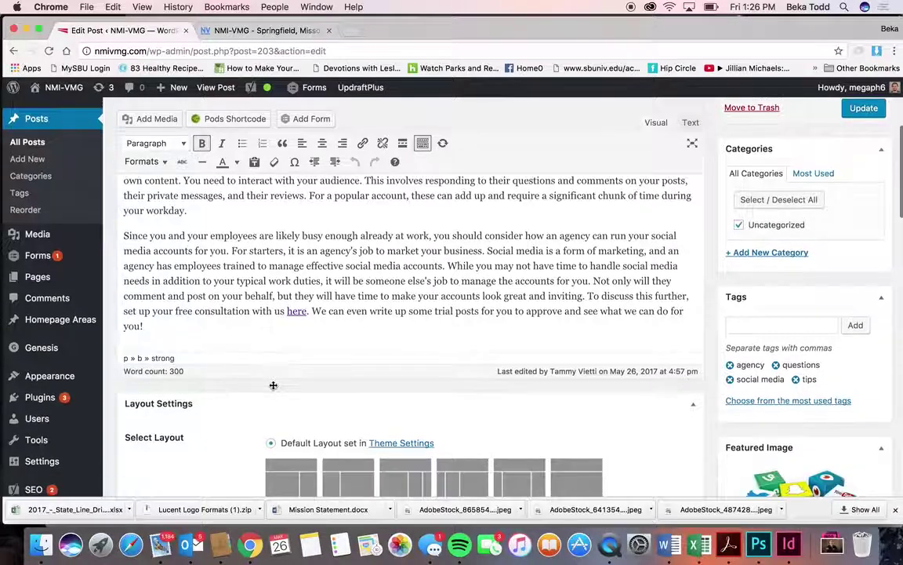
scroll(273, 389, "down", 1)
scroll(400, 174, "up", 5)
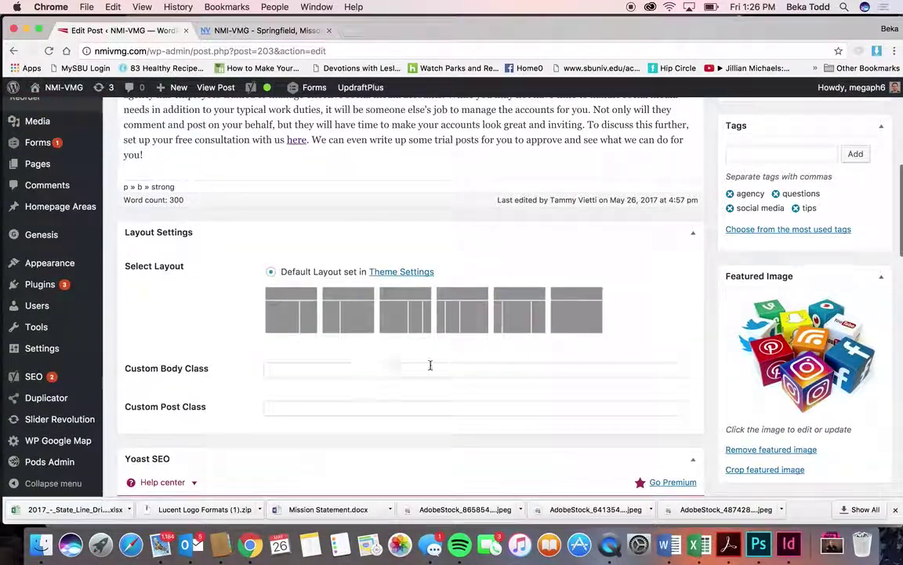
scroll(248, 188, "up", 3)
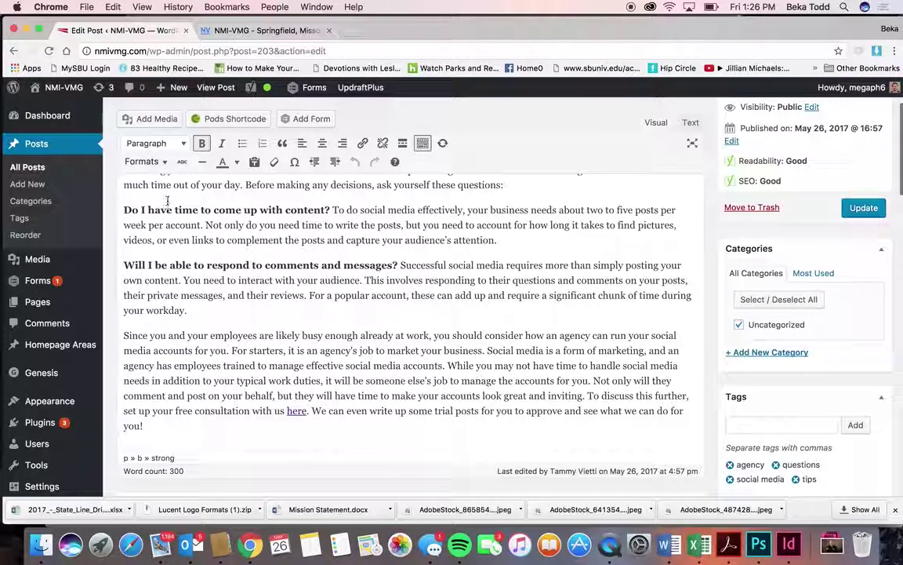
left_click(159, 143)
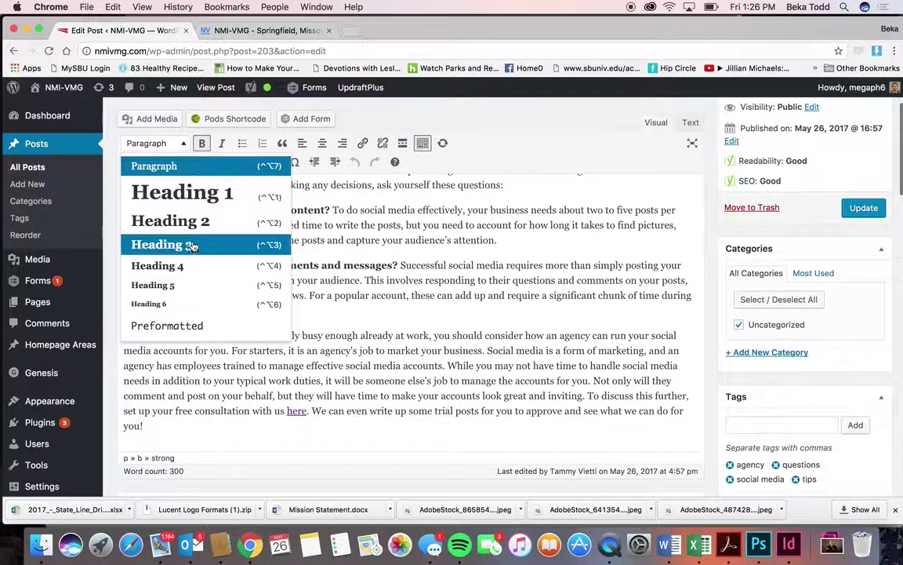
left_click(481, 127)
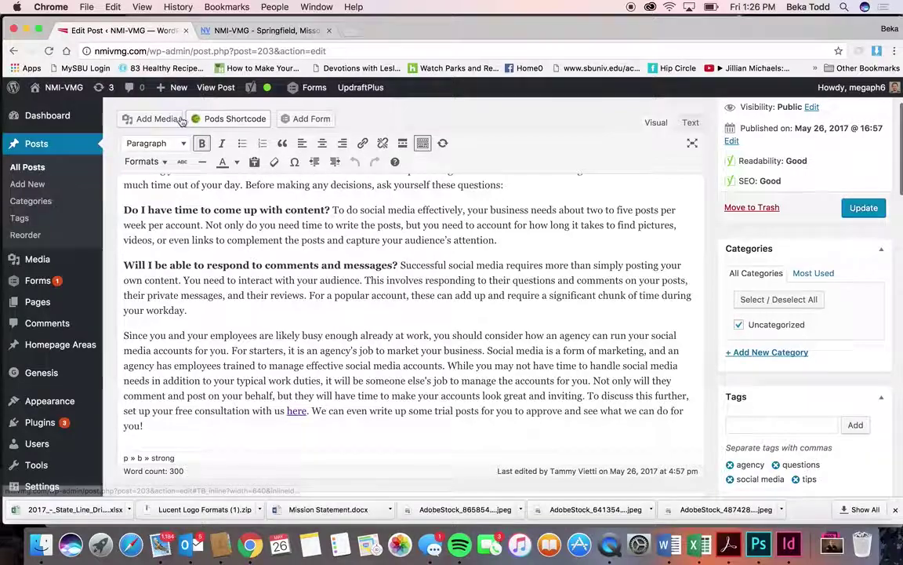
left_click(157, 119)
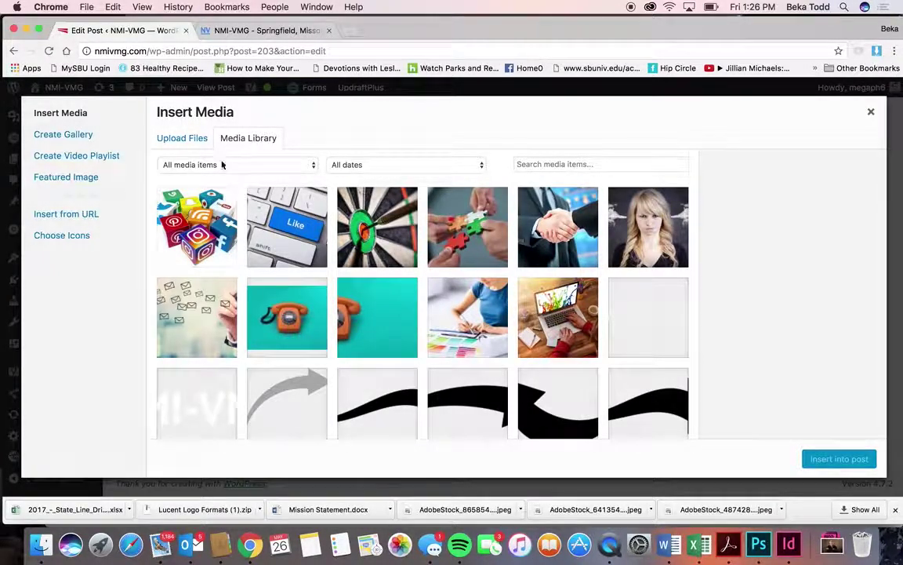
left_click(185, 140)
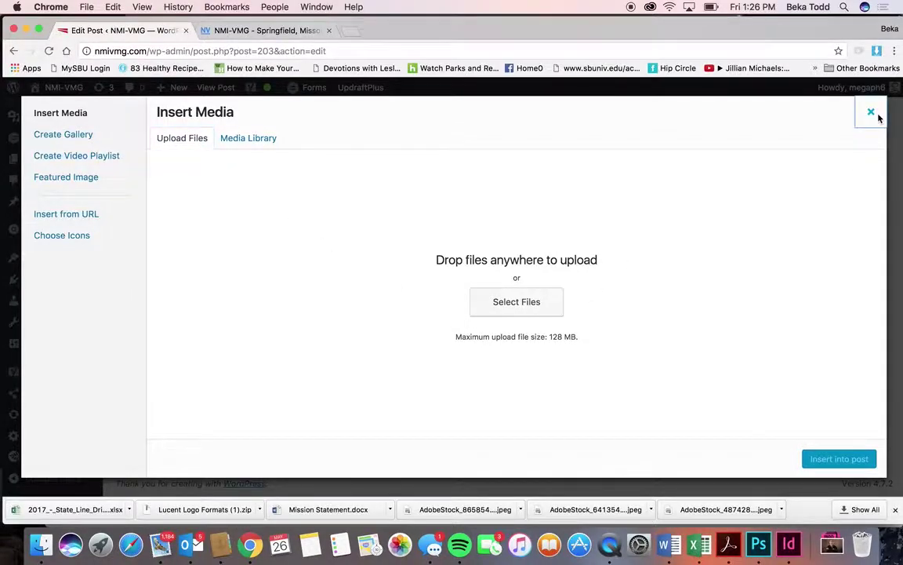
left_click(870, 112)
scroll(459, 235, "up", 2)
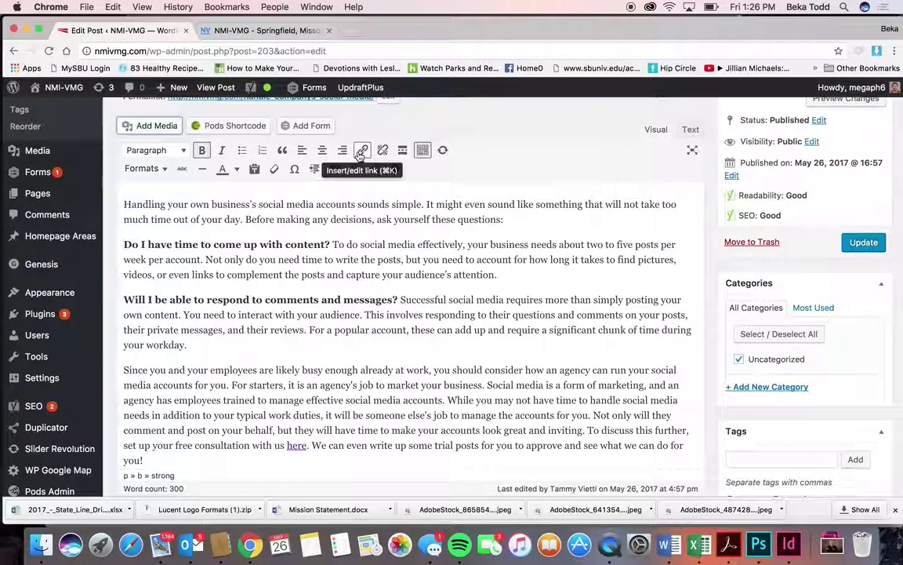
double_click(335, 204)
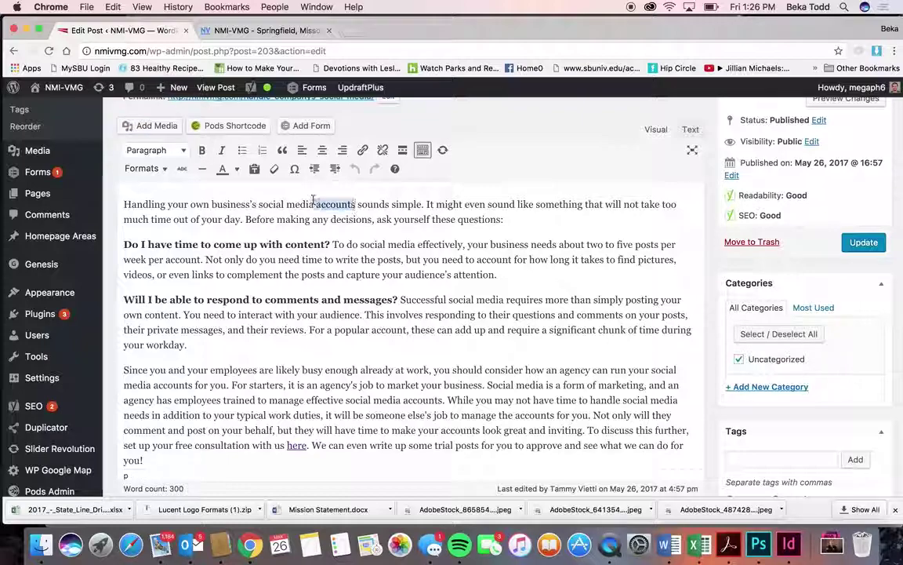
left_click(361, 151)
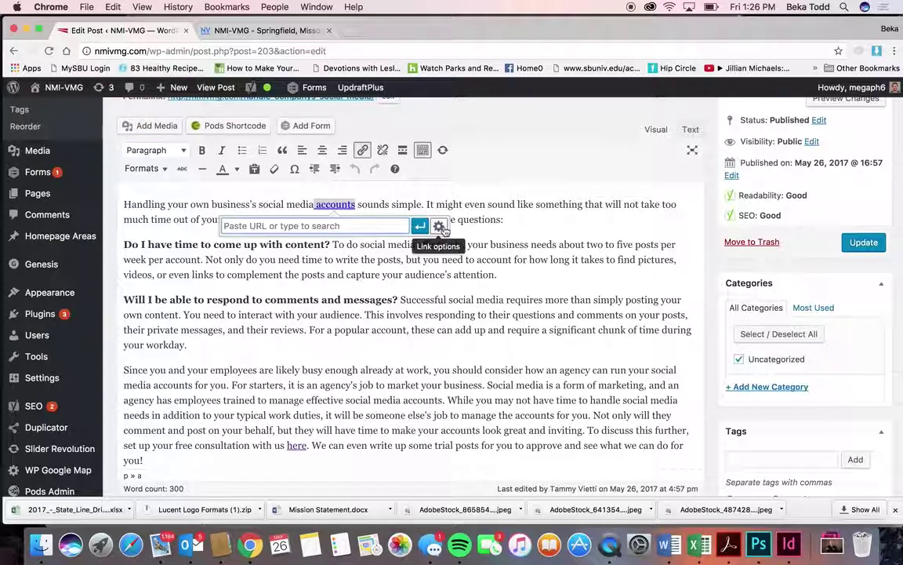
left_click(414, 224)
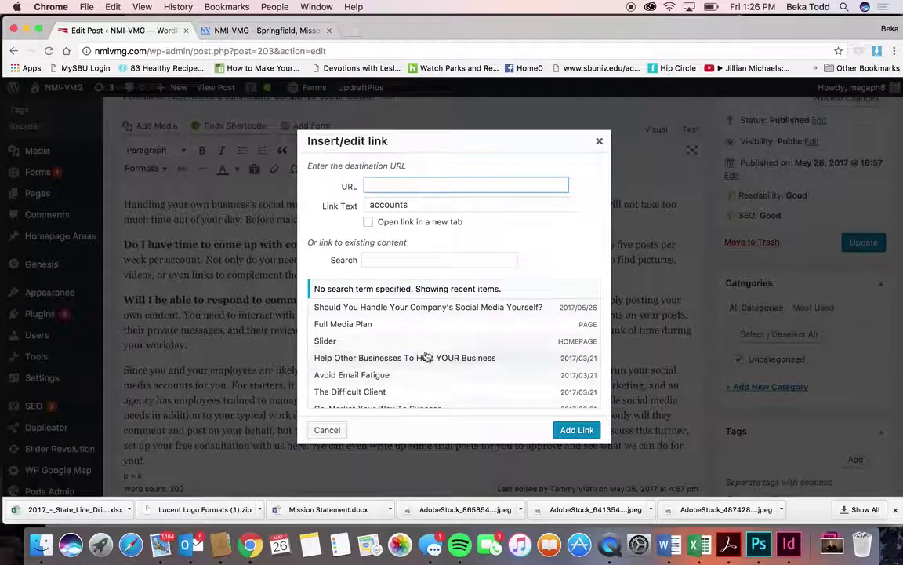
scroll(437, 377, "down", 2)
scroll(439, 380, "down", 2)
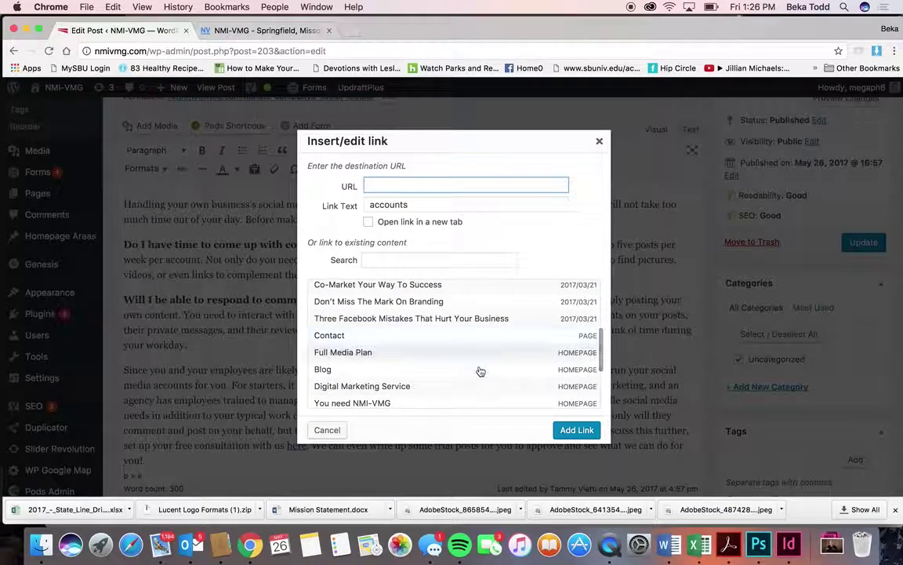
scroll(483, 373, "down", 4)
scroll(483, 373, "up", 10)
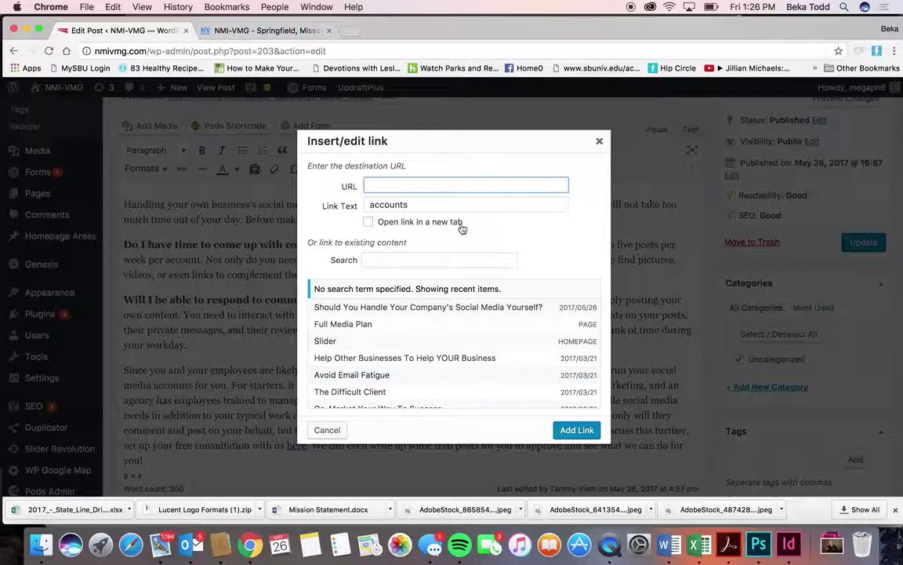
left_click(597, 145)
scroll(543, 282, "up", 2)
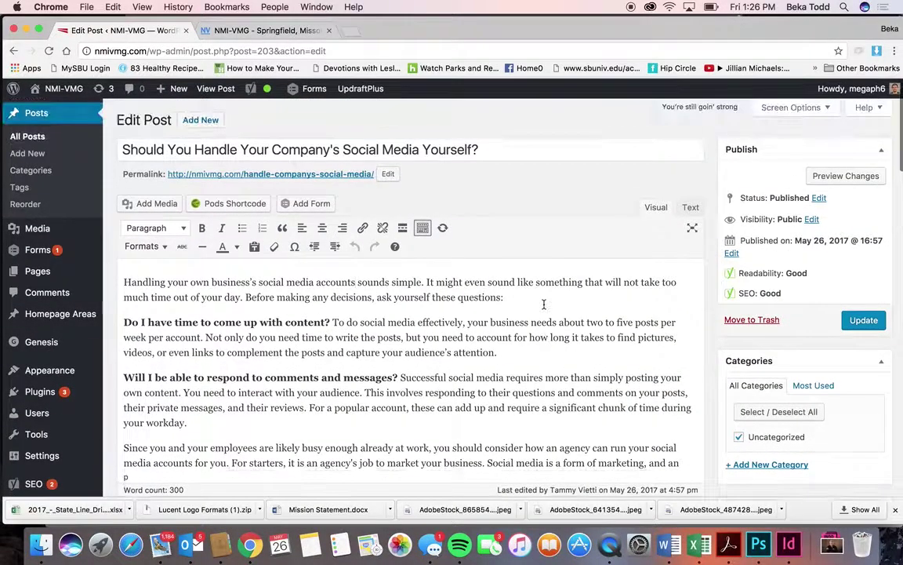
Step: Open Posts > Categories in a new tab and check the Parent category choices
right_click(45, 169)
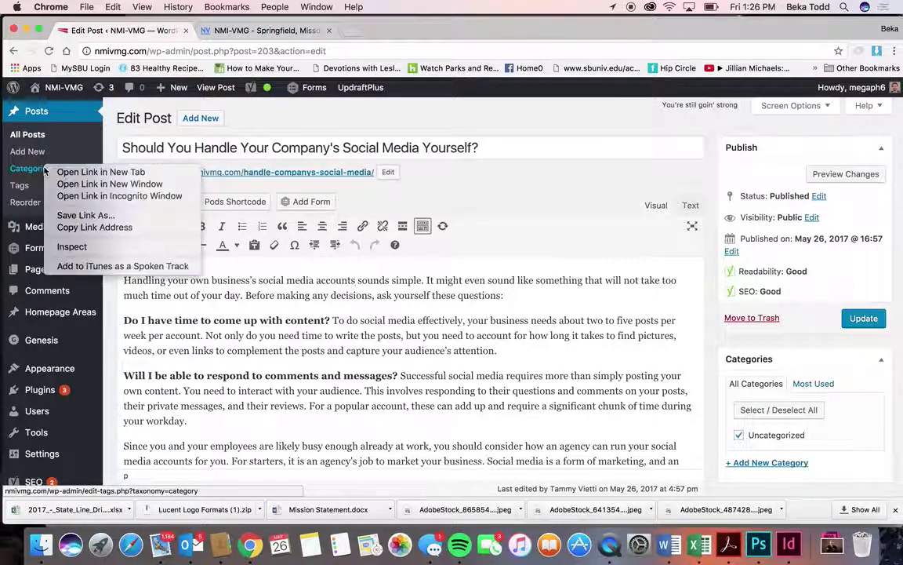
key("Escape")
left_click(406, 32)
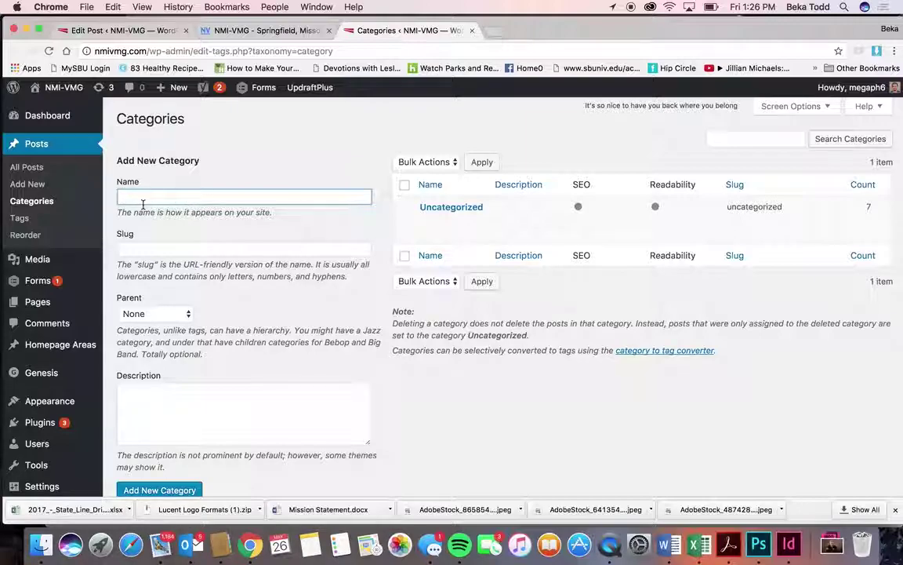
left_click(170, 317)
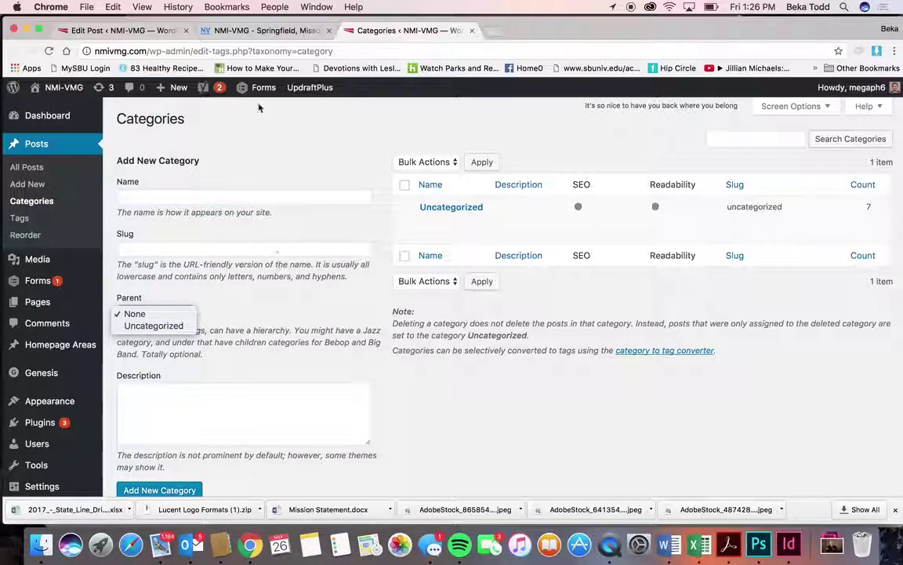
left_click(150, 34)
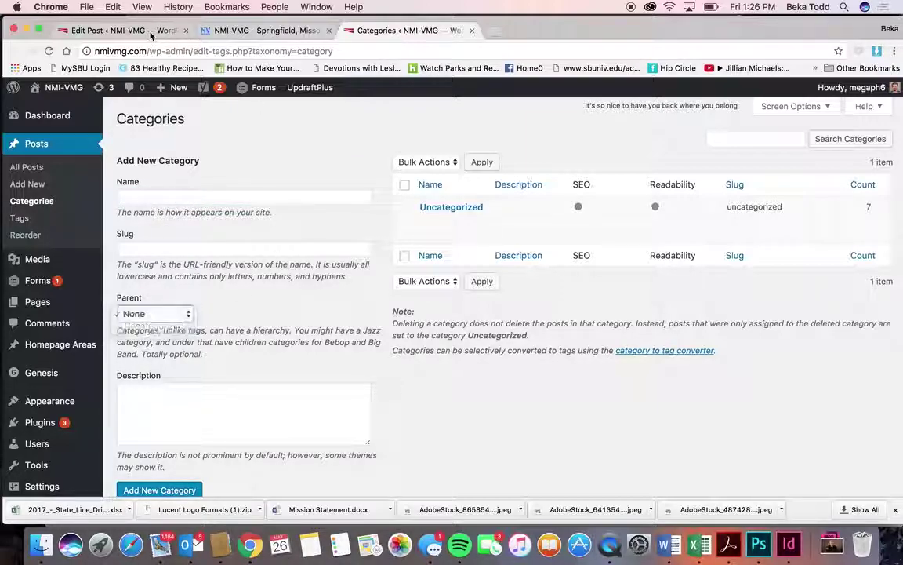
Step: Return to the Edit Post tab and scroll down the editor
left_click(146, 34)
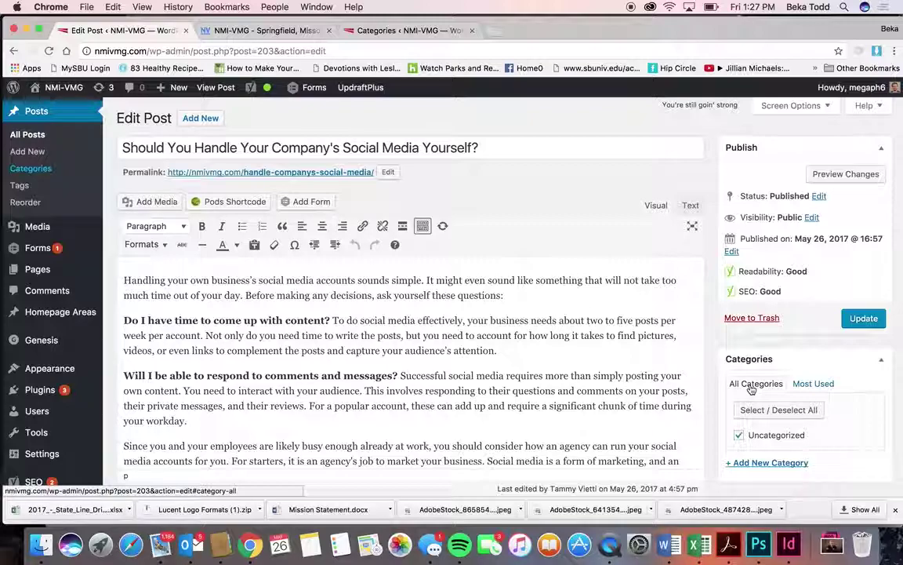
scroll(663, 341, "down", 10)
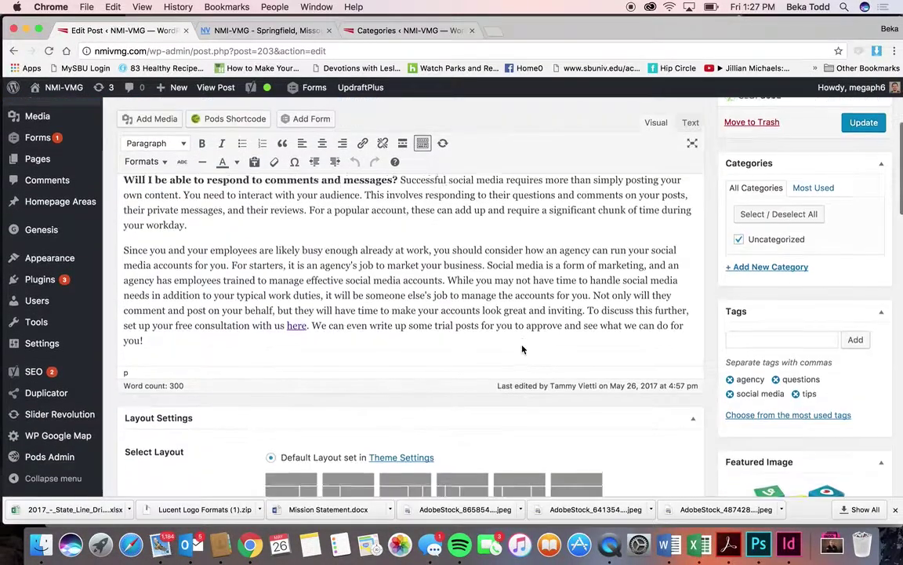
scroll(814, 415, "down", 2)
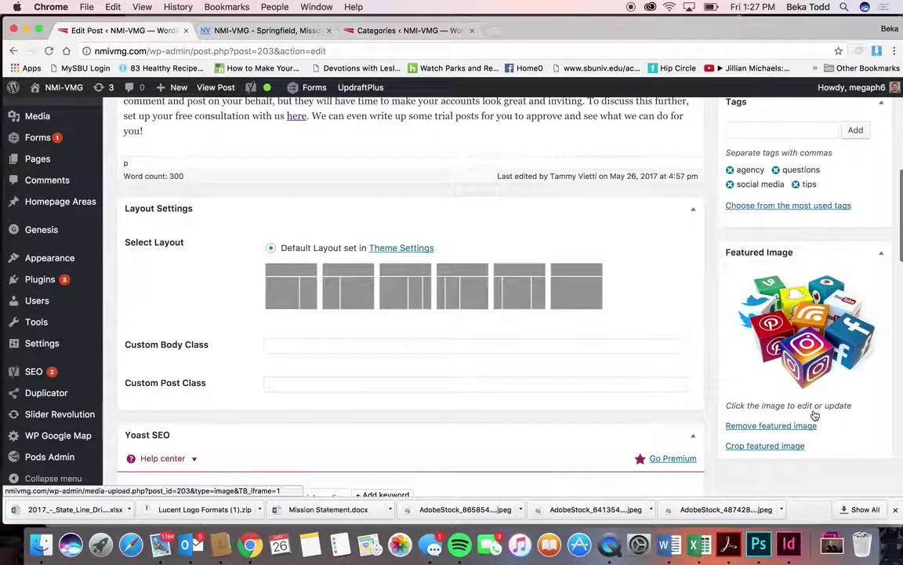
left_click(798, 333)
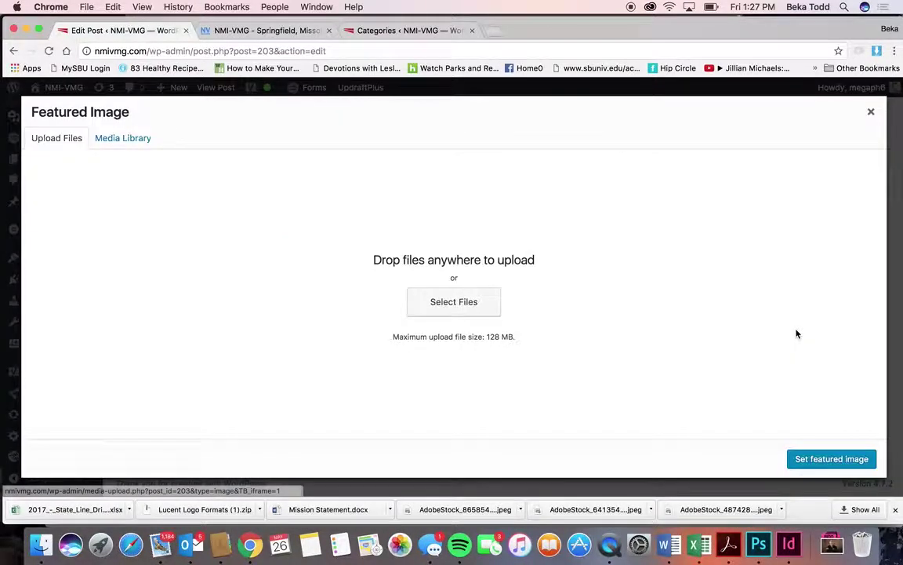
left_click(121, 140)
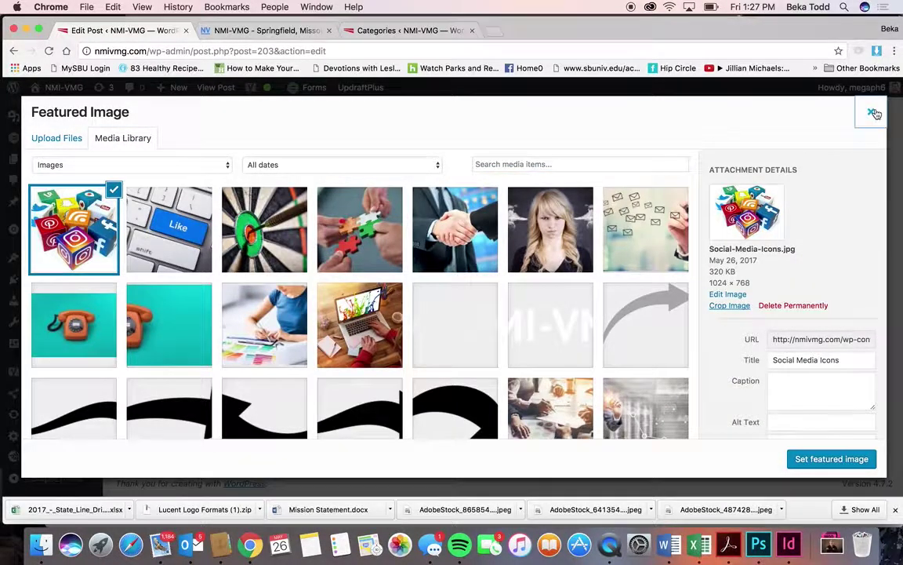
left_click(874, 111)
scroll(620, 377, "up", 10)
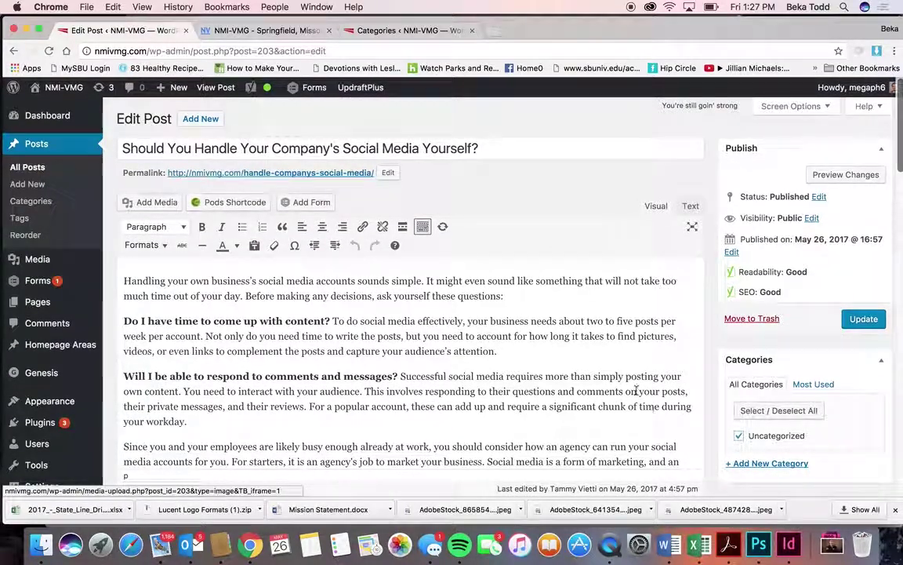
Step: Scroll the social media post, check where the 'here' link points, and bring up the permalink's options
scroll(711, 309, "down", 10)
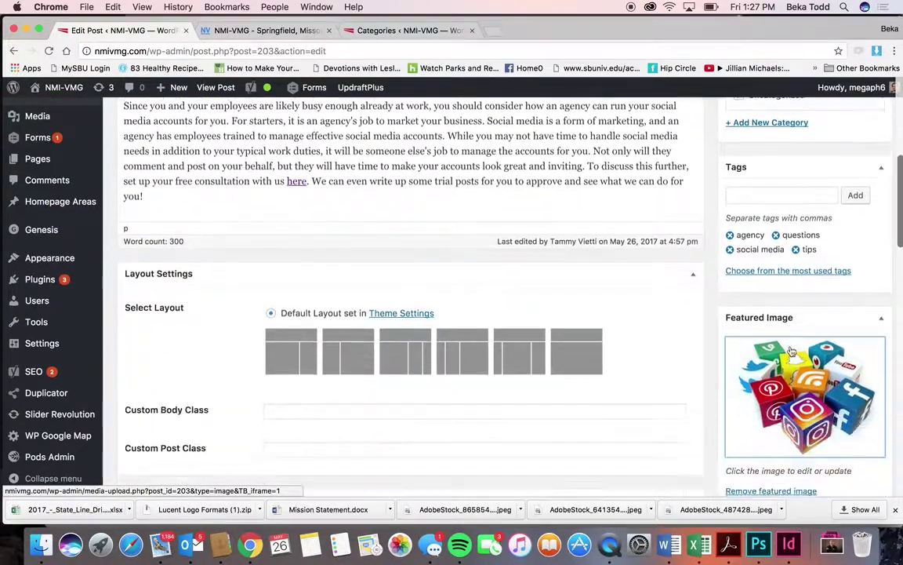
scroll(604, 260, "up", 5)
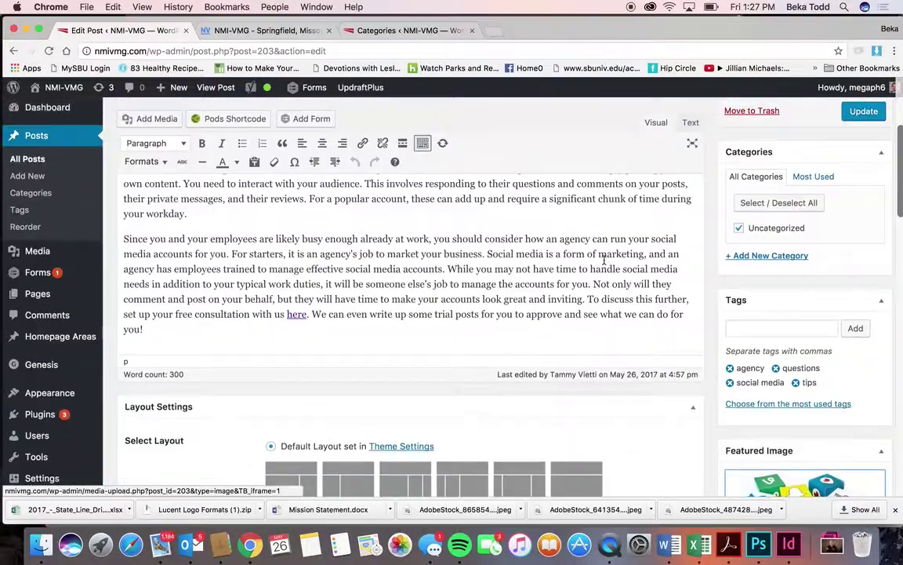
scroll(604, 259, "down", 15)
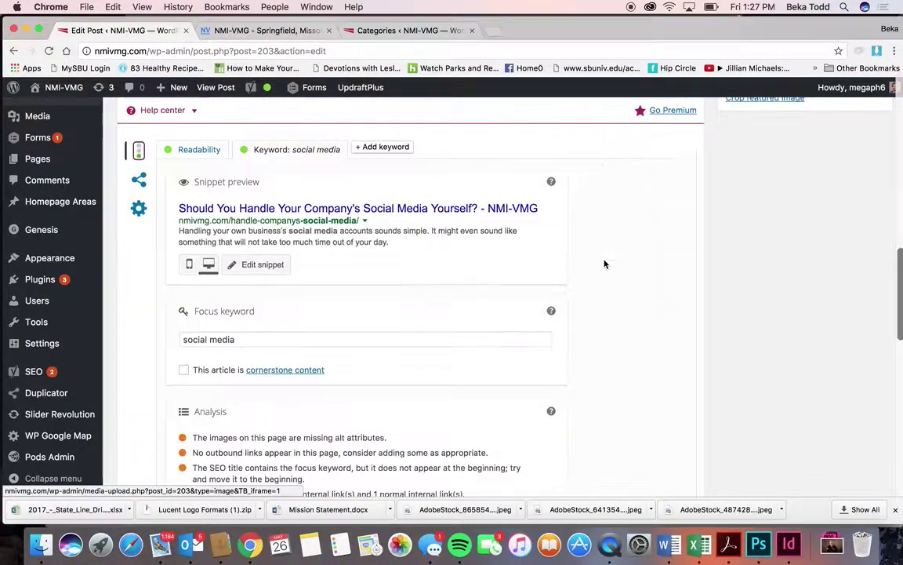
scroll(604, 264, "down", 8)
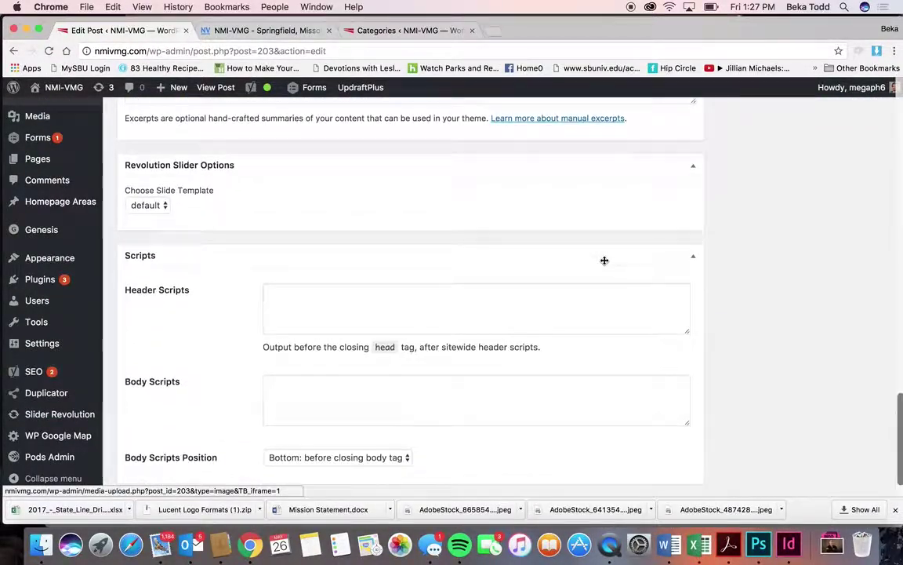
scroll(603, 260, "up", 20)
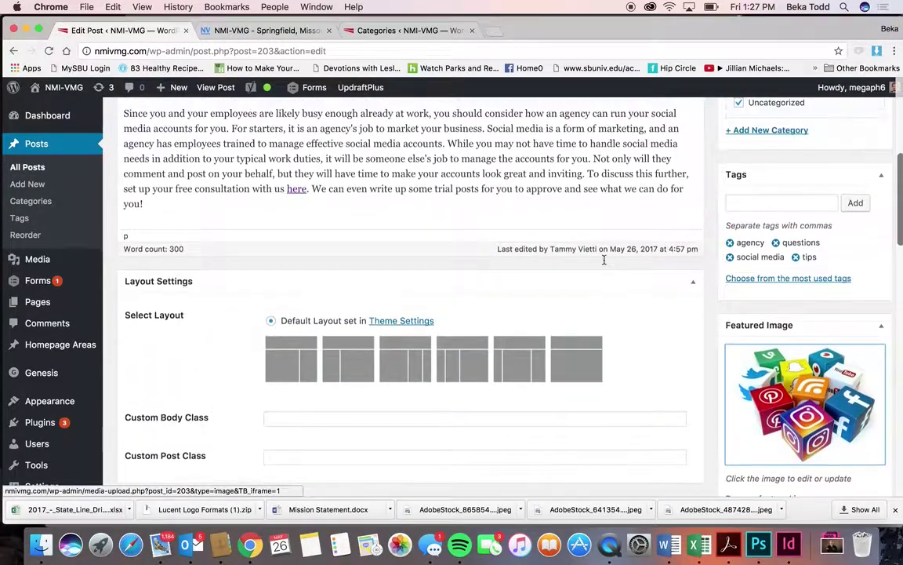
scroll(604, 260, "up", 1)
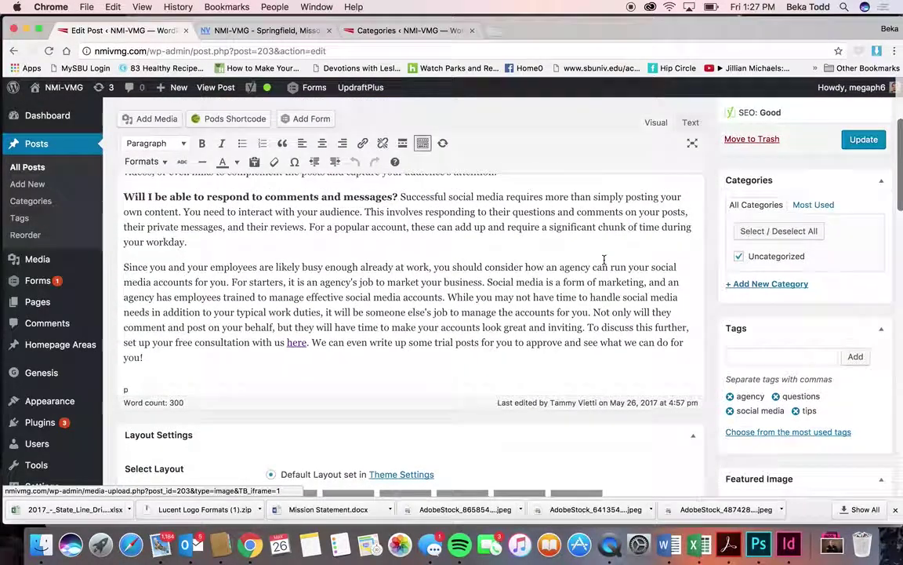
left_click(297, 342)
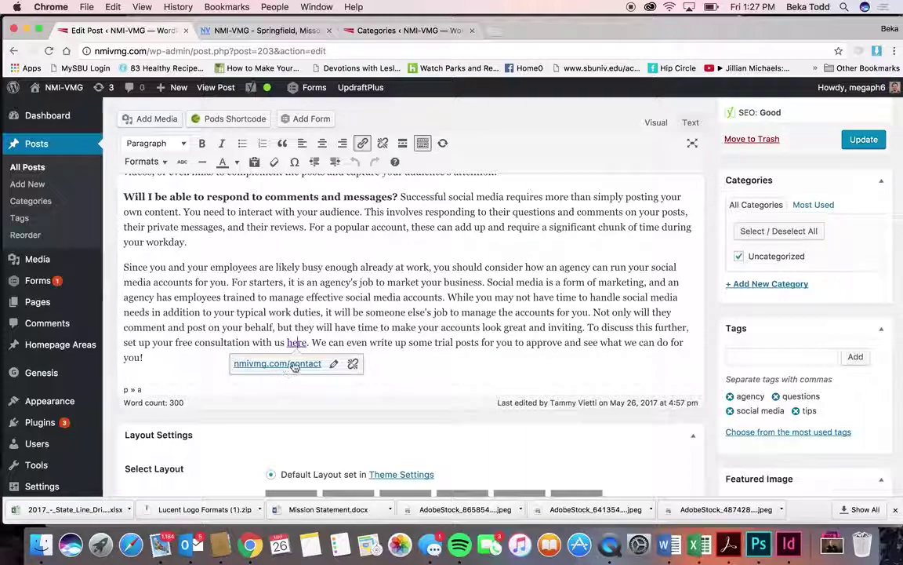
left_click(352, 281)
scroll(352, 286, "up", 5)
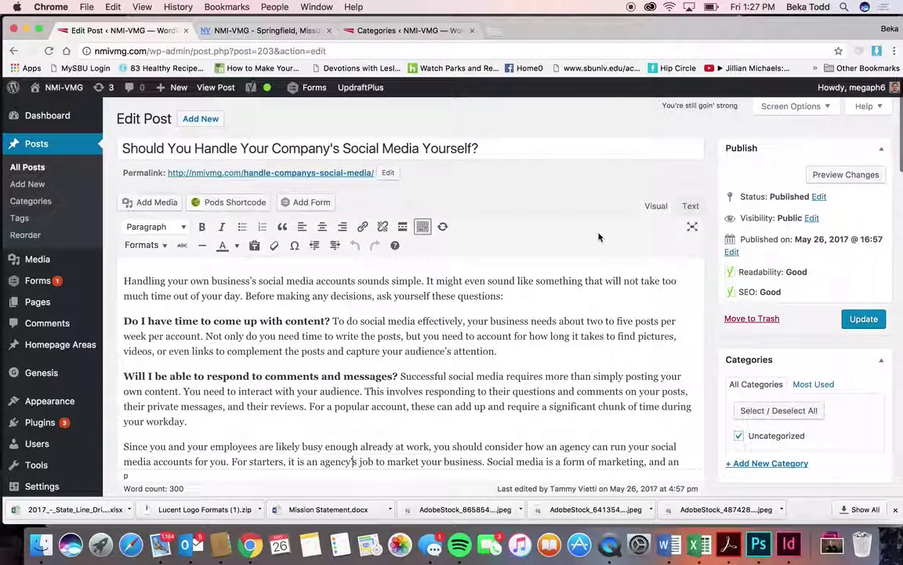
right_click(338, 179)
Step: Review the live social media post in a new tab, then close that tab
left_click(392, 180)
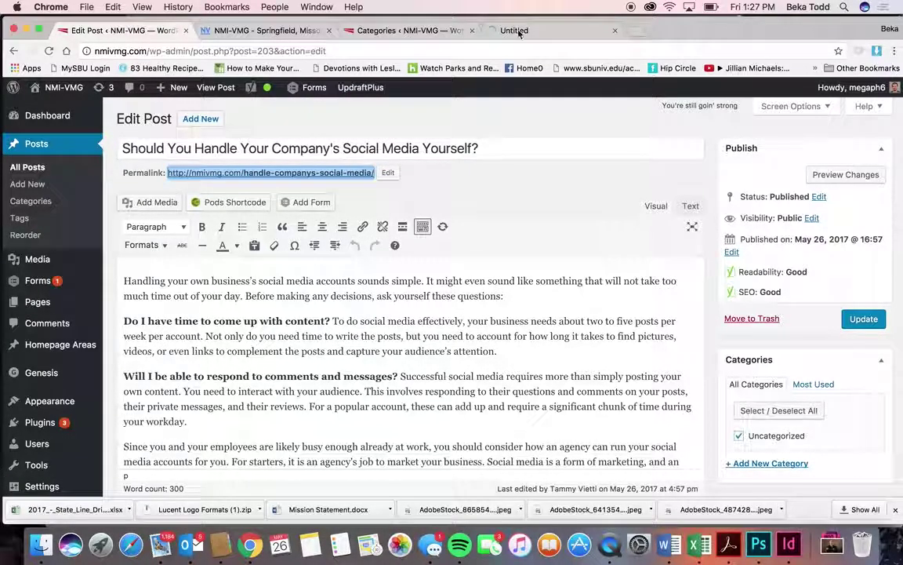
left_click(518, 30)
scroll(550, 303, "down", 3)
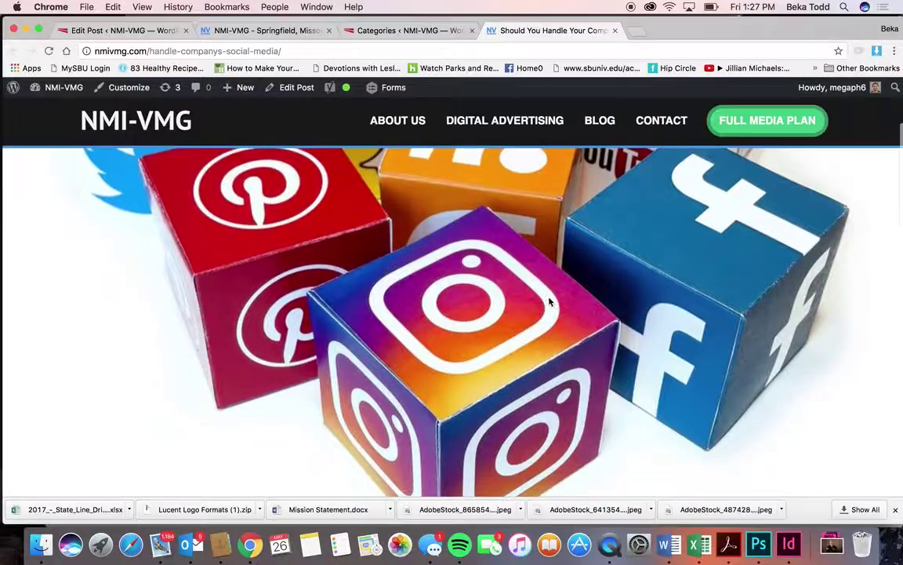
scroll(550, 303, "down", 15)
scroll(549, 298, "up", 10)
scroll(549, 298, "up", 8)
scroll(550, 302, "down", 2)
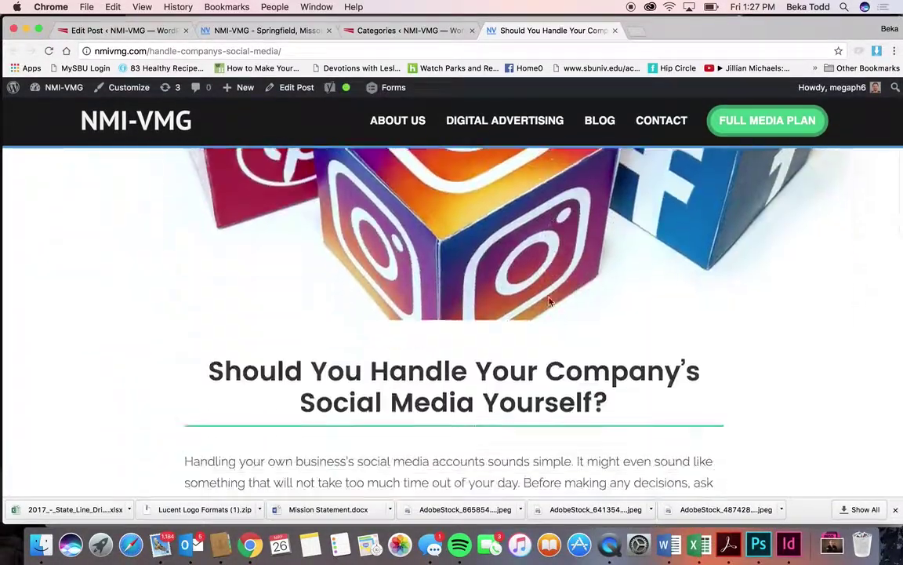
scroll(549, 300, "down", 3)
left_click(614, 32)
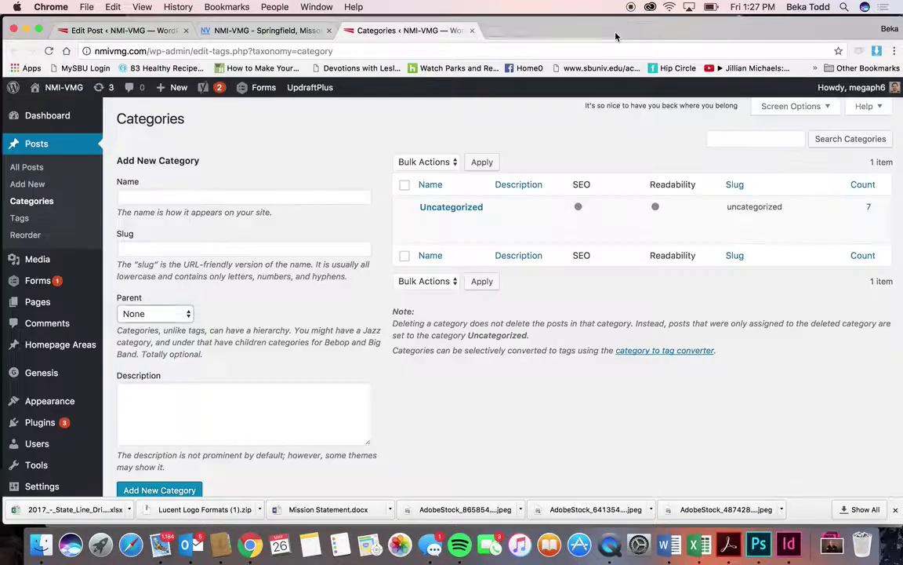
Step: Look over the live Blog page topped by the social media post, then return to the post editor
left_click(265, 31)
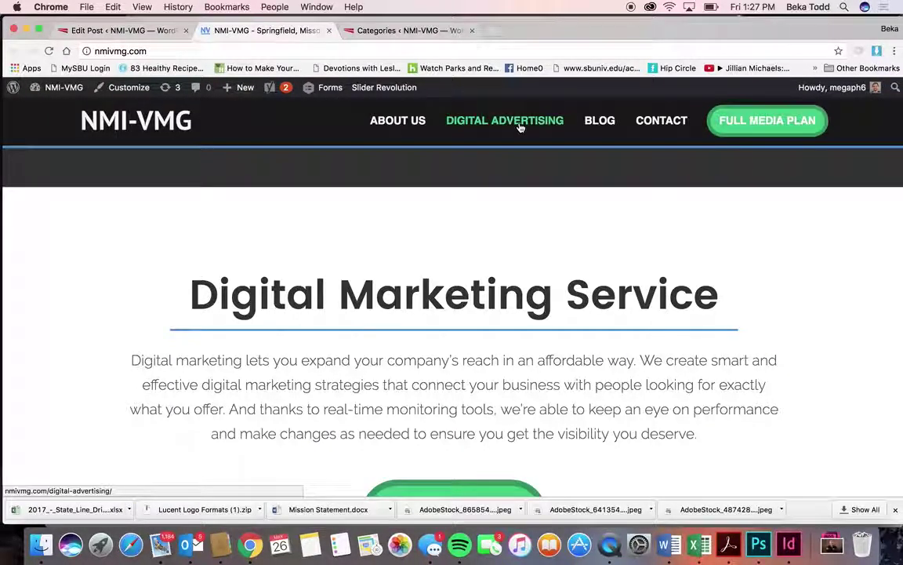
key("ctrl+shift+Tab")
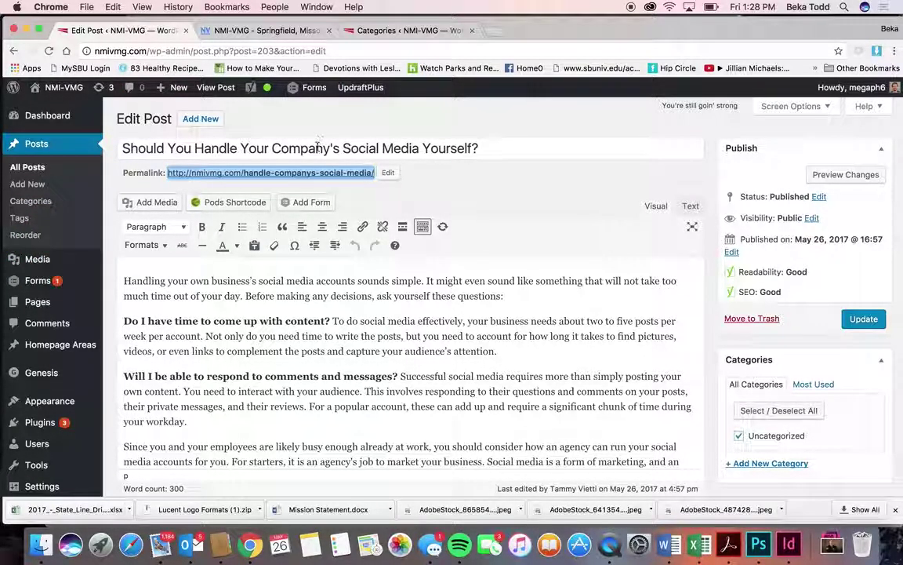
left_click(409, 30)
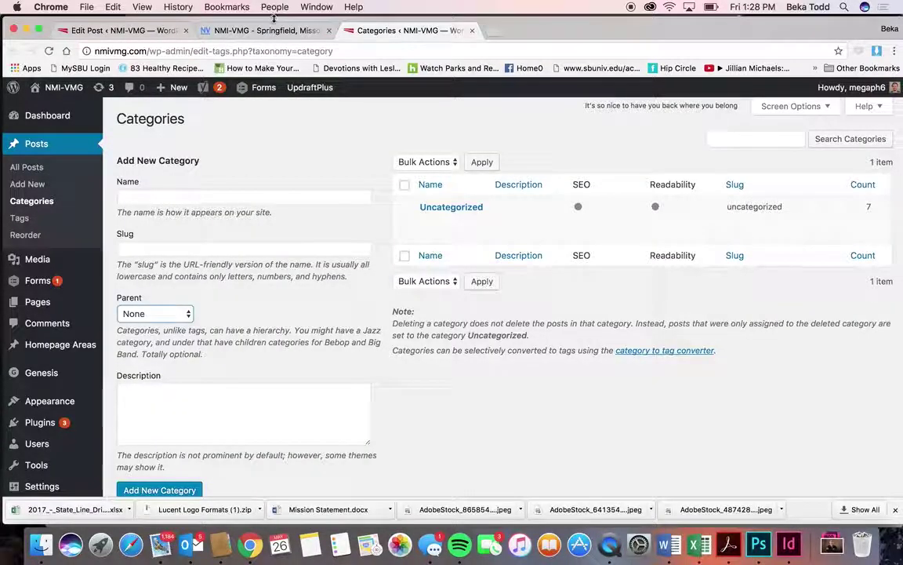
left_click(269, 29)
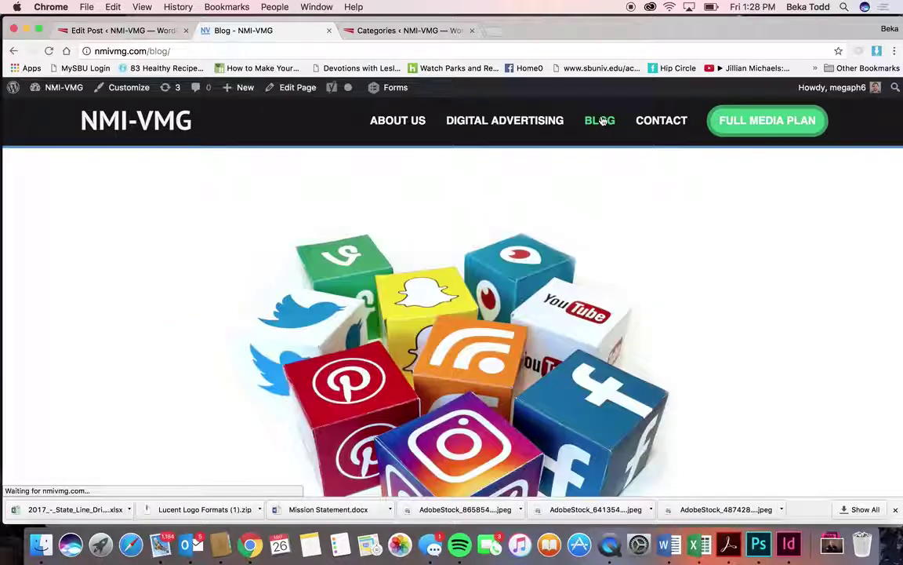
scroll(382, 339, "down", 5)
scroll(382, 337, "down", 5)
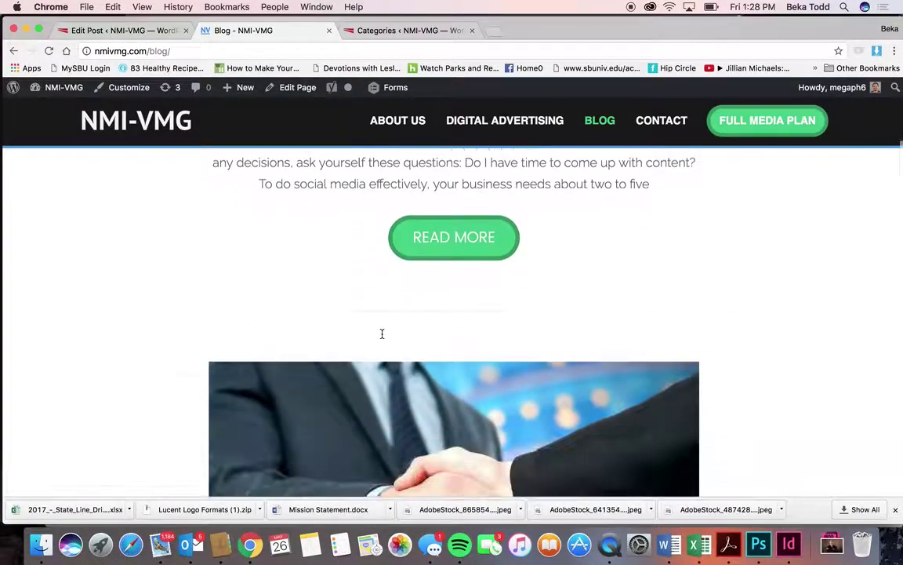
scroll(383, 337, "up", 8)
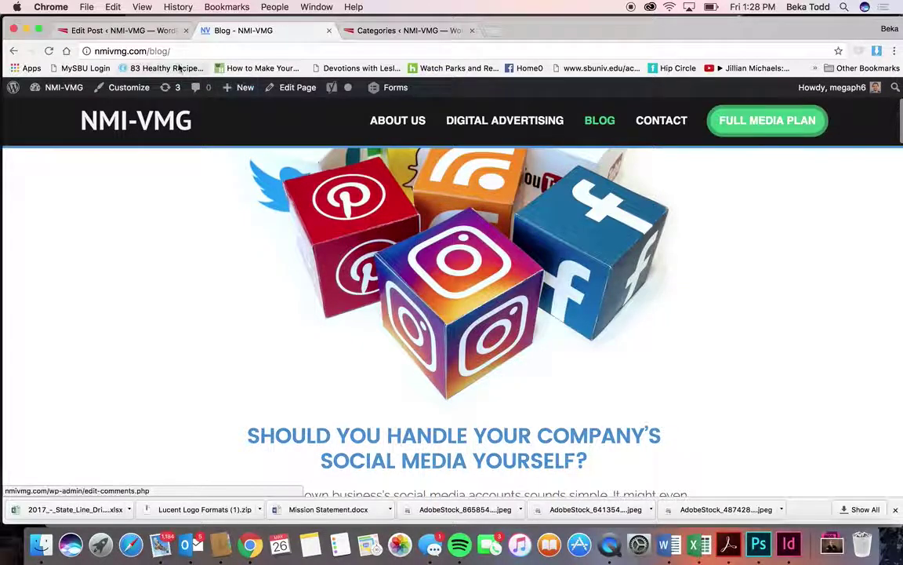
left_click(118, 30)
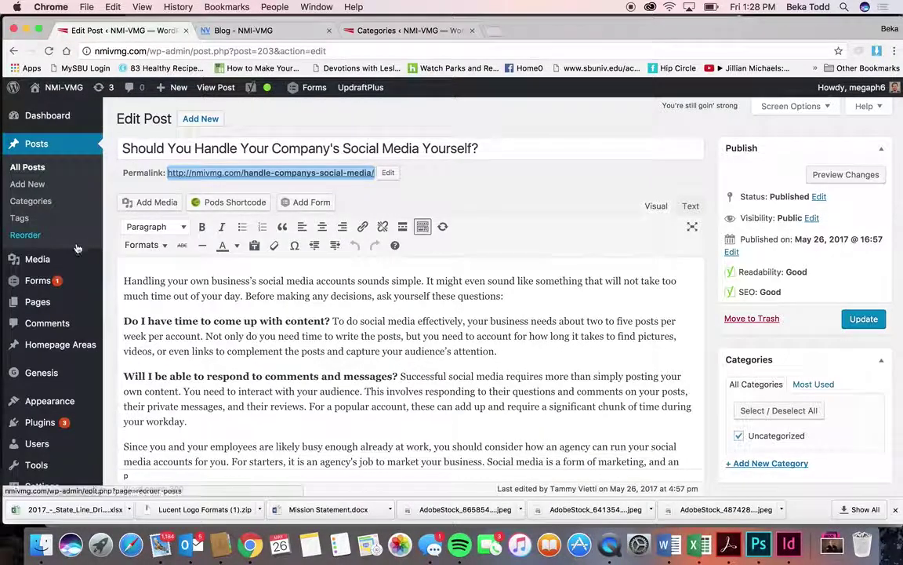
left_click(40, 260)
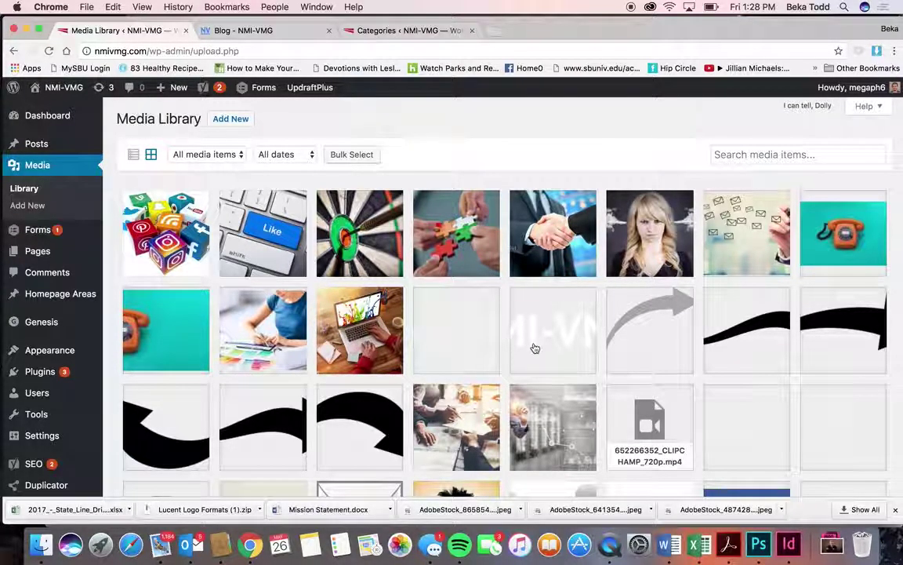
Step: View the puzzle-pieces image details (AdobeStock_53004851.jpeg, 2048 × 1367), then close them
scroll(534, 346, "down", 3)
scroll(436, 268, "up", 3)
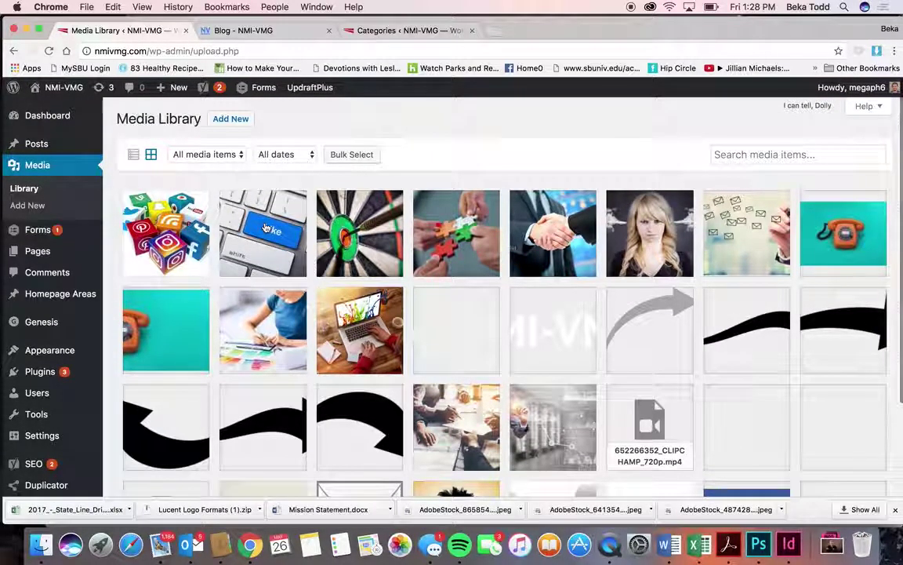
left_click(431, 231)
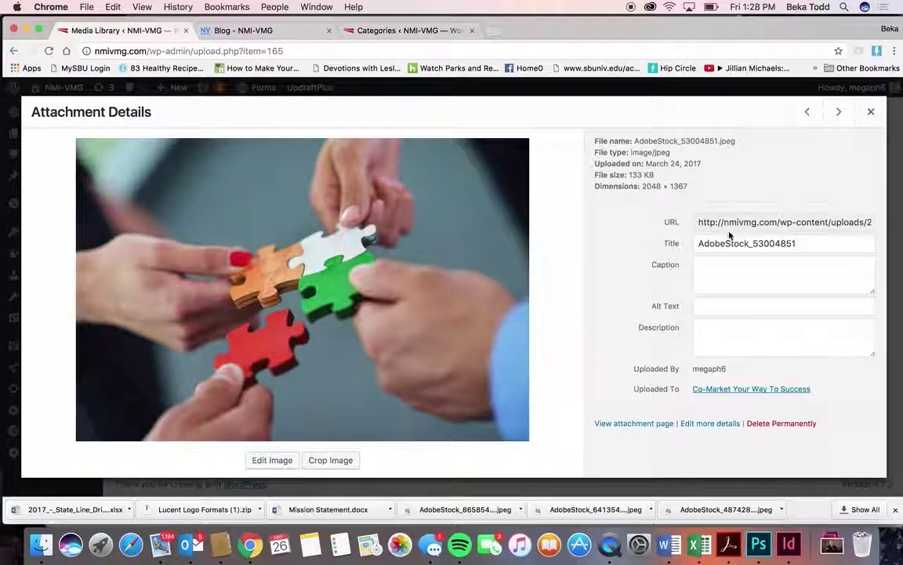
left_click(871, 112)
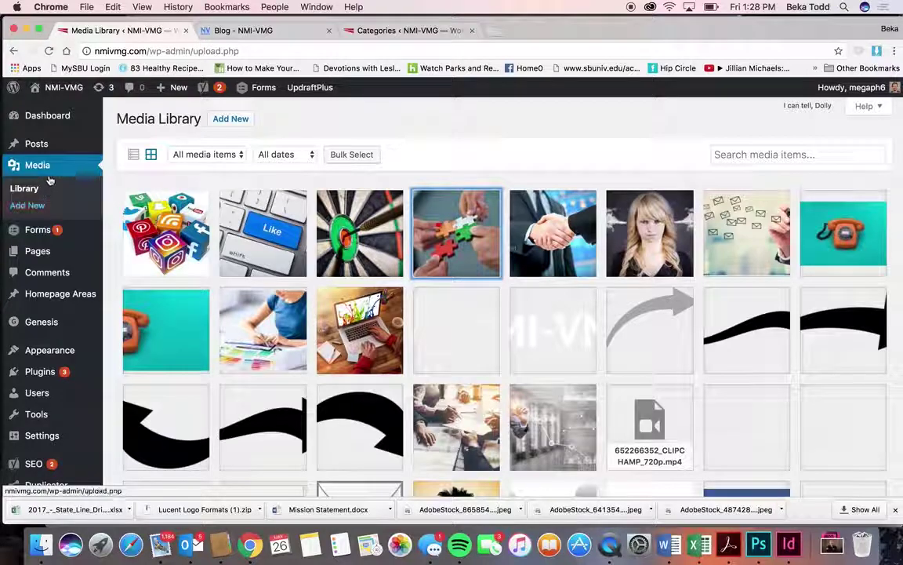
mouse_move(34, 140)
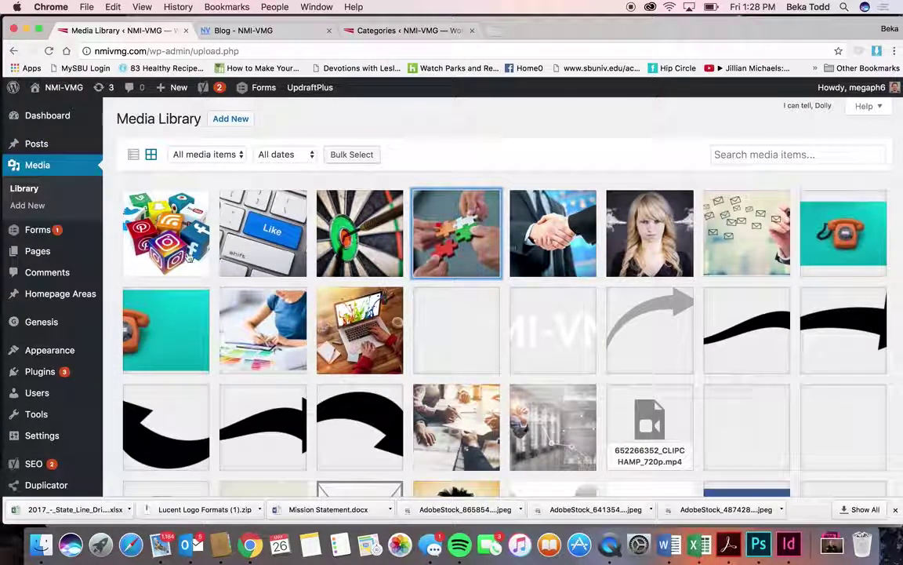
mouse_move(62, 237)
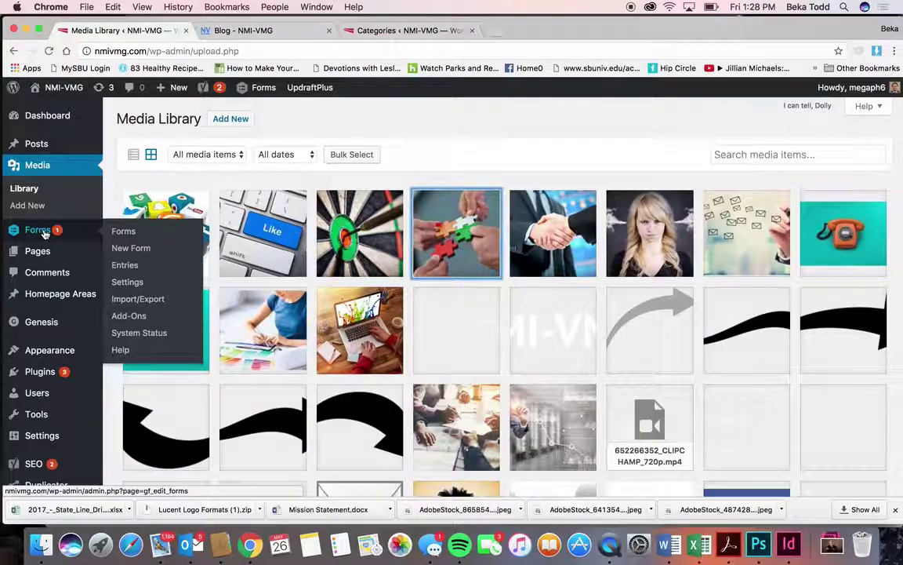
Step: Open the Forms list and view the live Contact page's form fields
left_click(40, 231)
left_click(231, 31)
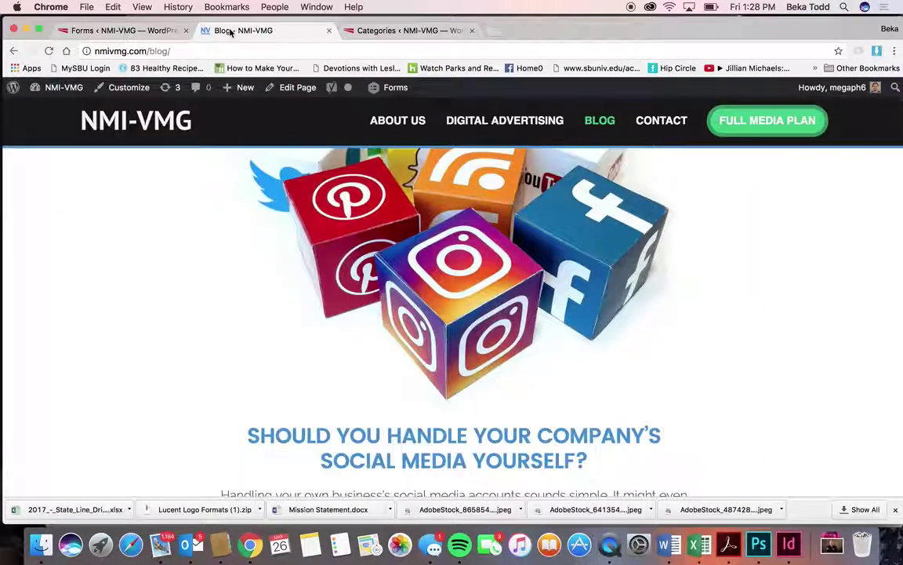
left_click(661, 121)
scroll(548, 258, "down", 15)
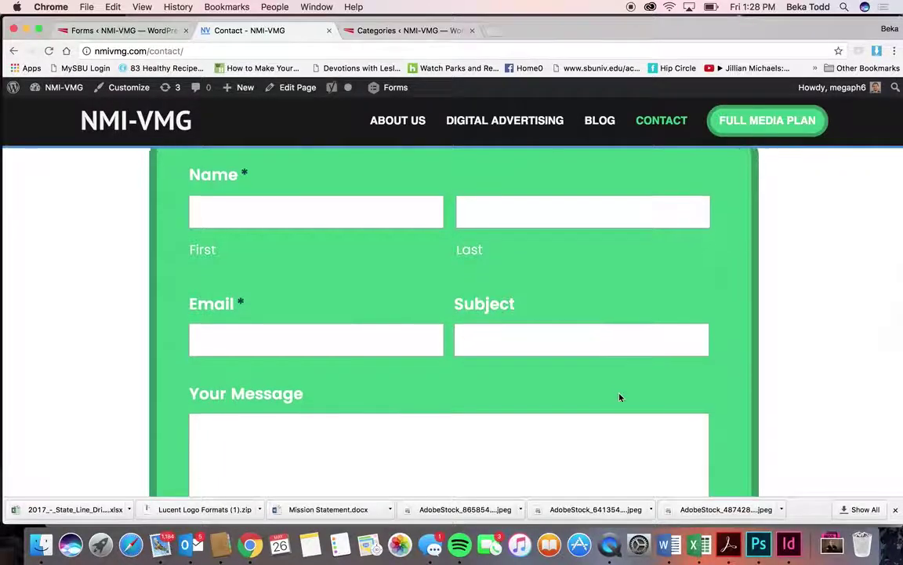
scroll(620, 397, "down", 5)
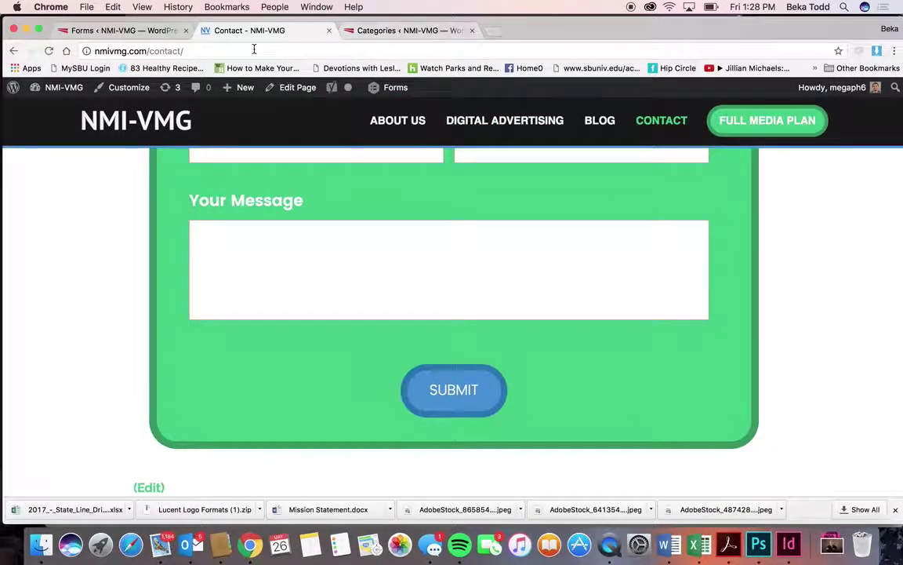
Step: Close the Categories admin tab and return to the Forms admin list
left_click(462, 33)
left_click(472, 30)
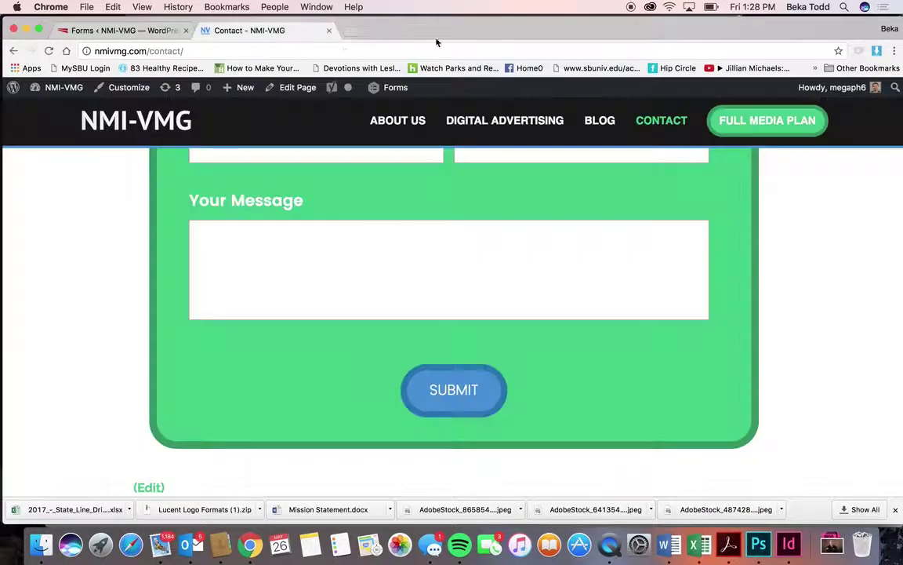
left_click(95, 31)
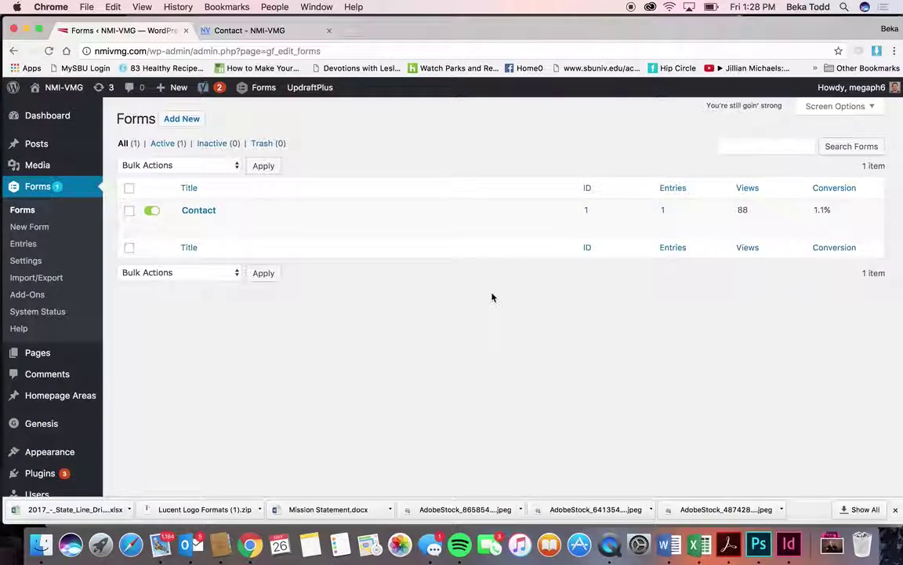
Step: Open the Contact form in the form editor and show the advanced field types
left_click(206, 211)
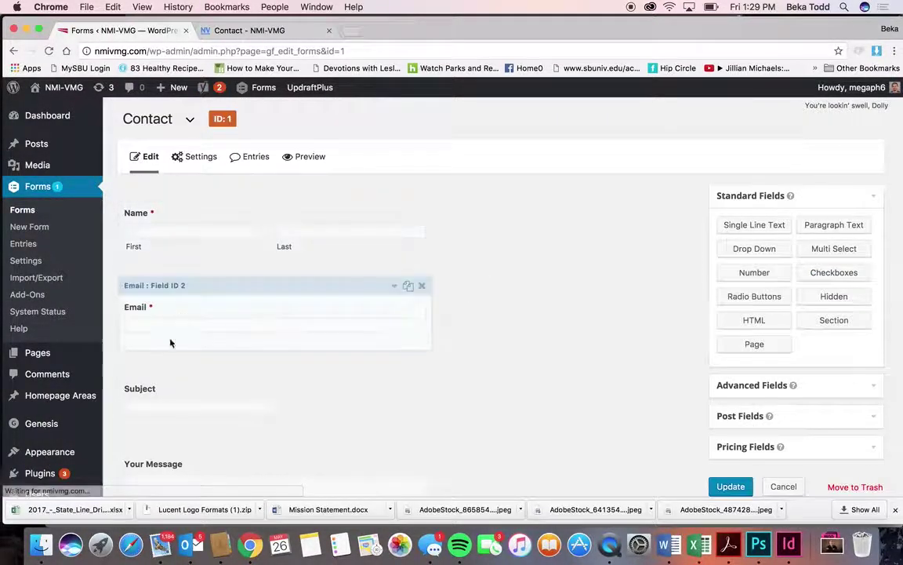
scroll(434, 338, "down", 4)
scroll(434, 339, "up", 4)
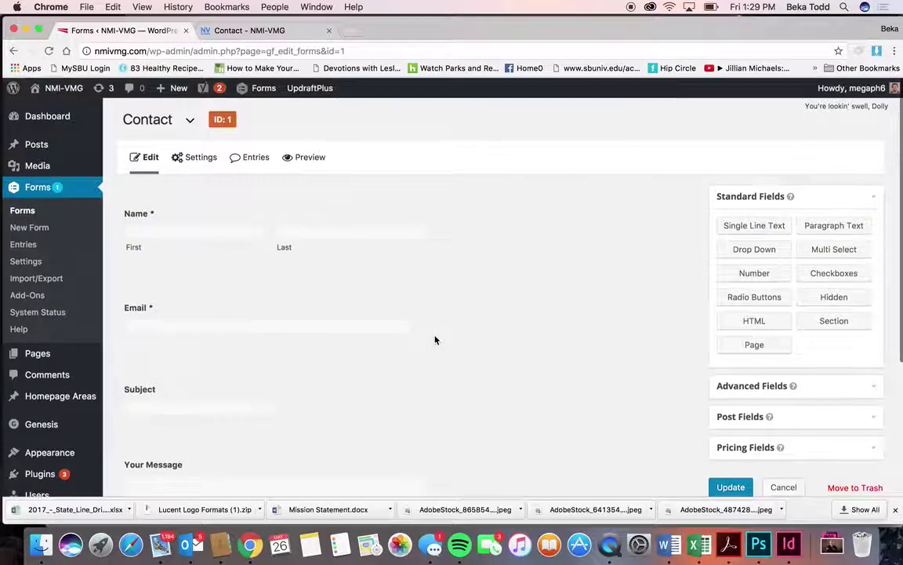
scroll(267, 431, "down", 2)
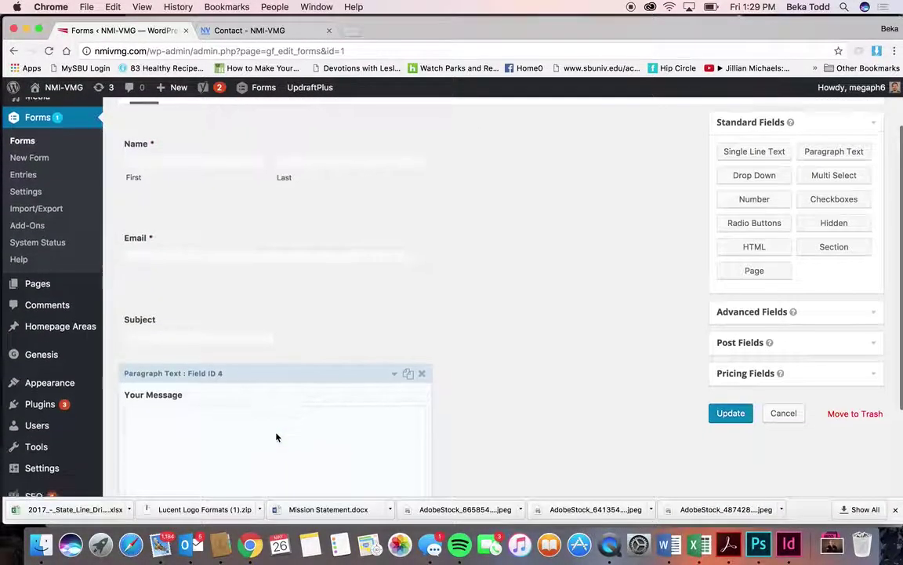
scroll(276, 435, "down", 2)
scroll(565, 323, "up", 4)
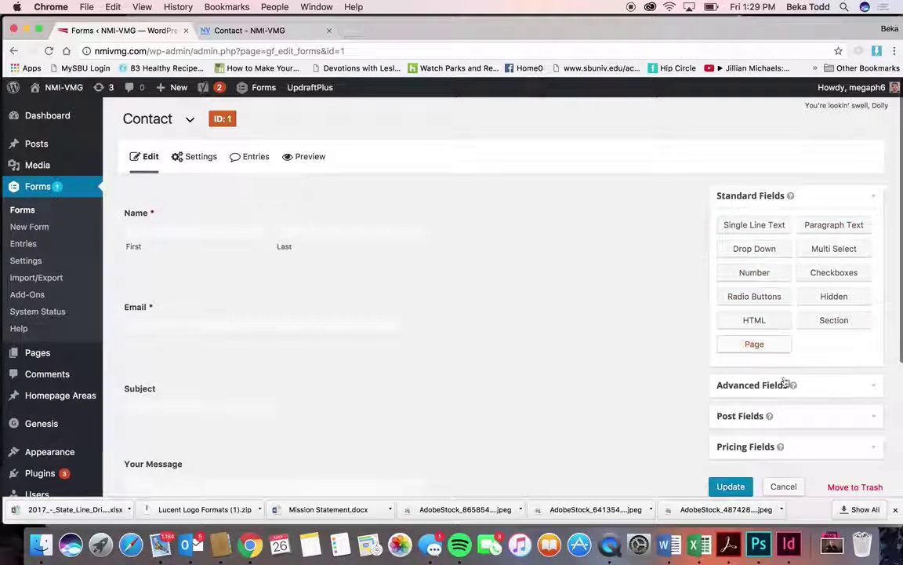
left_click(849, 396)
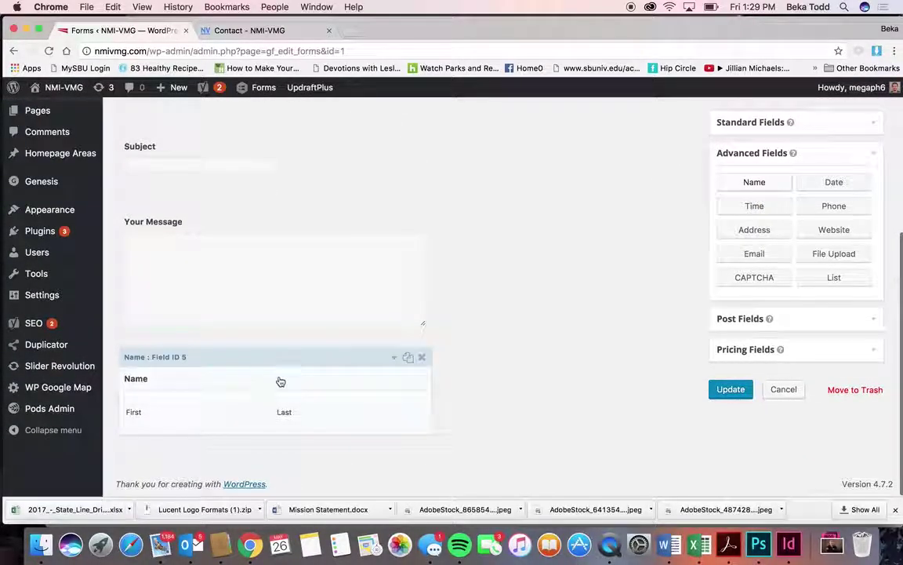
Step: Open the new Name field's settings, select its label and mark it required
left_click(280, 381)
scroll(279, 378, "down", 3)
scroll(278, 378, "down", 2)
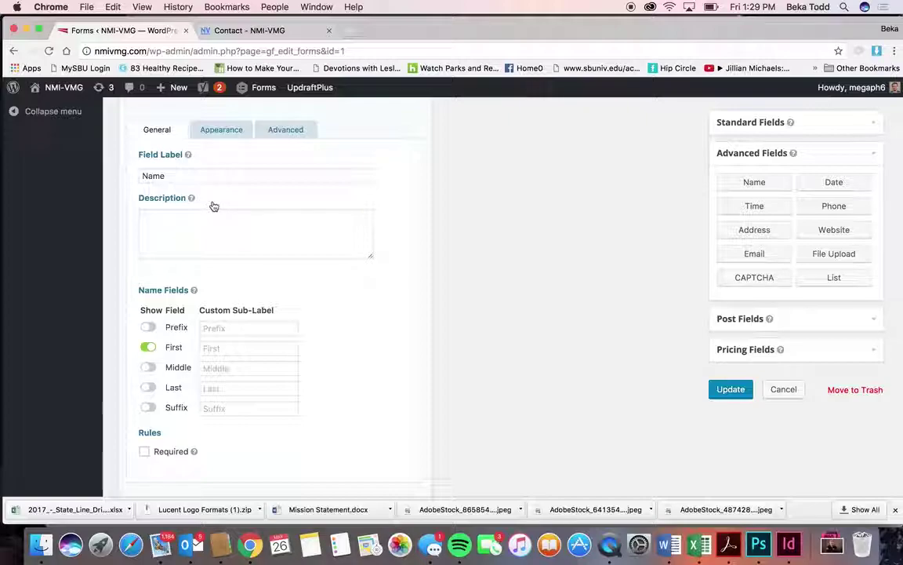
double_click(186, 172)
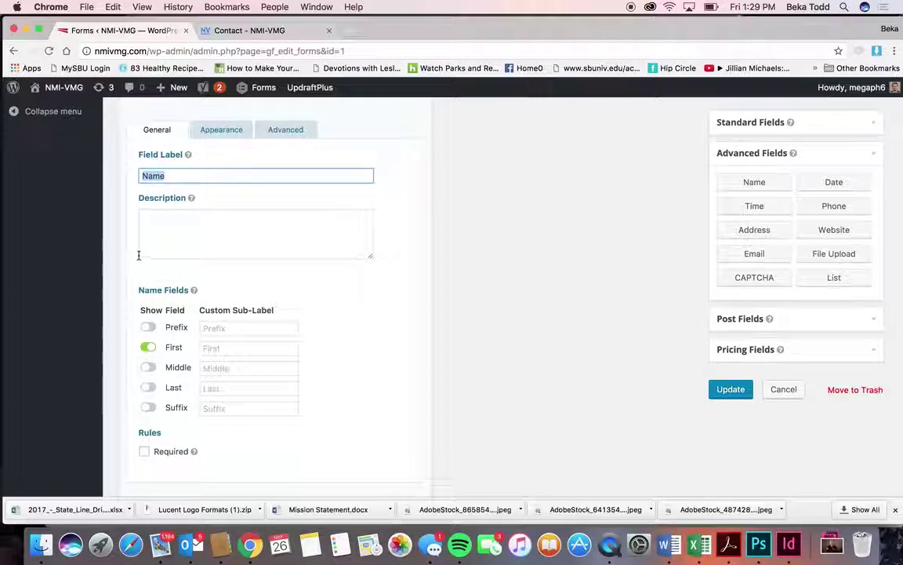
left_click(145, 453)
scroll(274, 295, "up", 5)
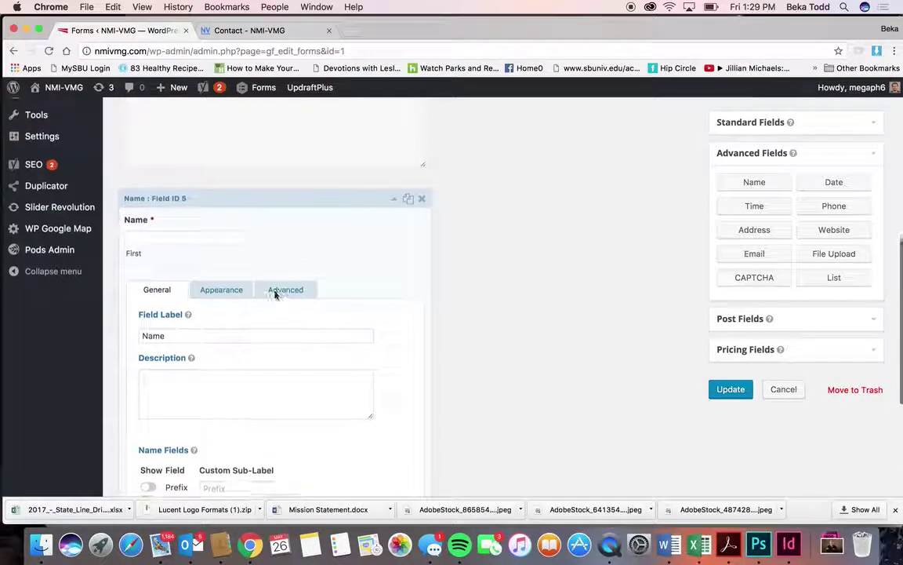
left_click_drag(301, 284, 302, 166)
Step: Delete the extra Name field, confirming the removal
left_click(421, 173)
left_click(571, 153)
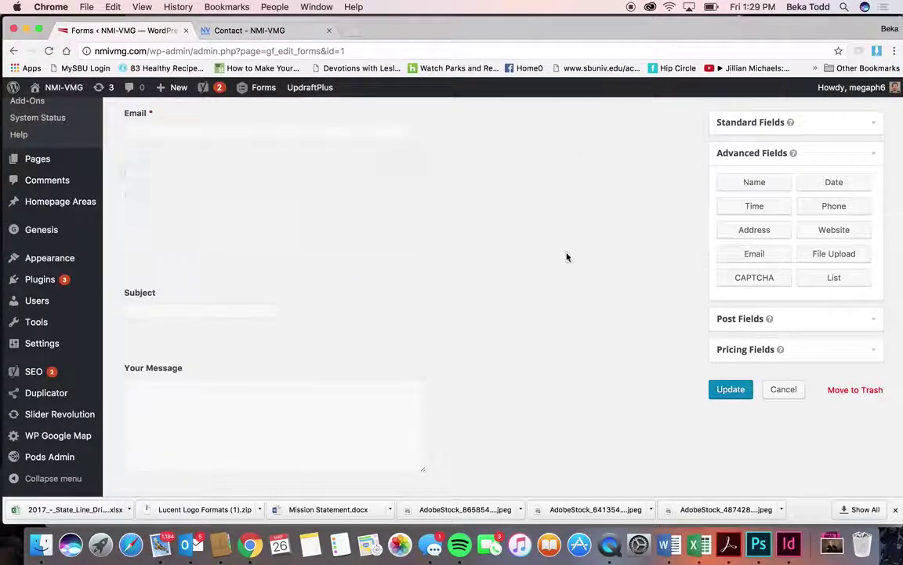
scroll(567, 256, "up", 5)
scroll(572, 304, "down", 1)
Step: Show the standard field types, inspect the Email field's settings, then go to Settings
left_click(812, 189)
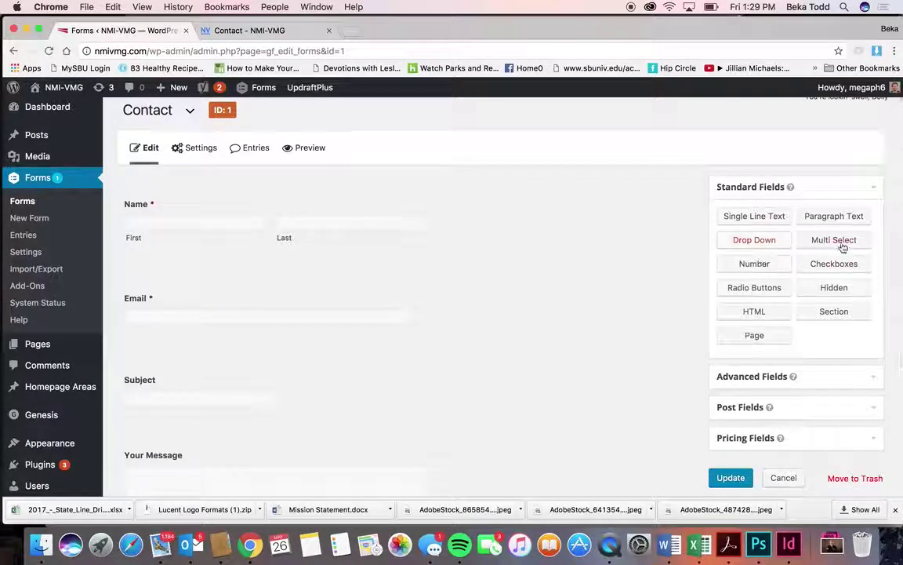
scroll(413, 351, "down", 2)
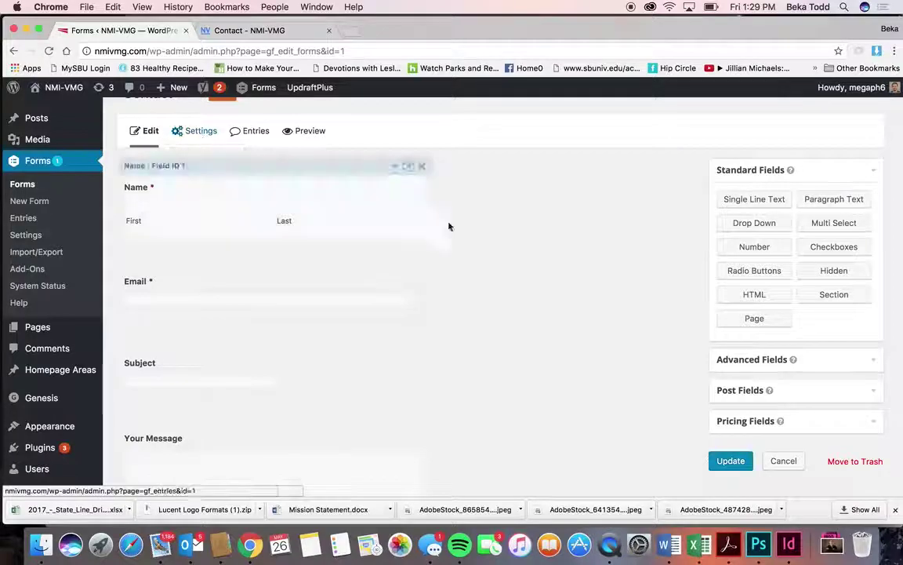
left_click(218, 276)
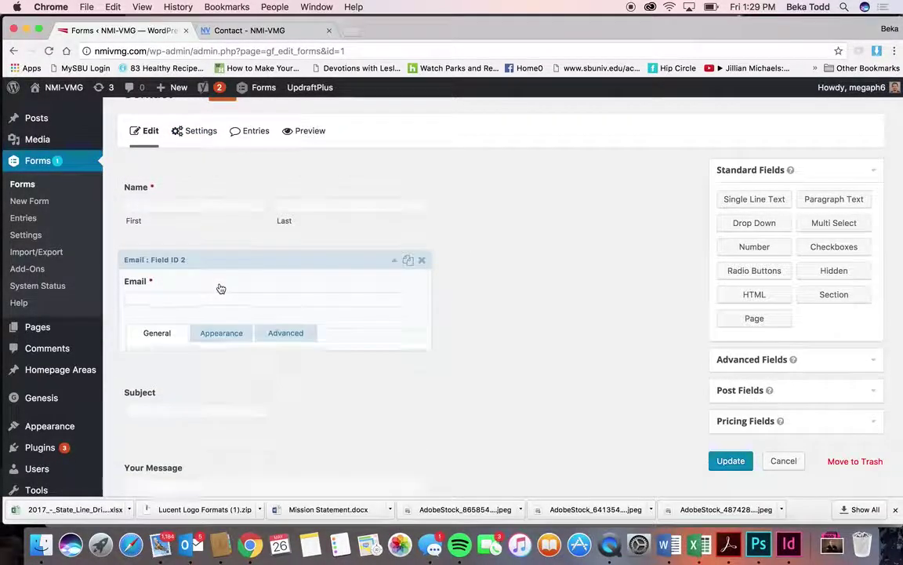
left_click(335, 260)
mouse_move(201, 134)
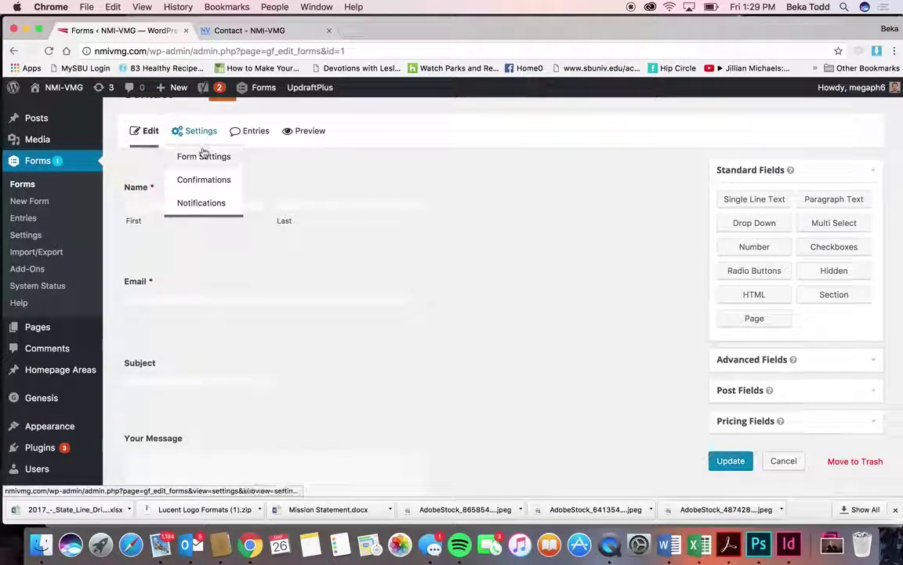
left_click(198, 129)
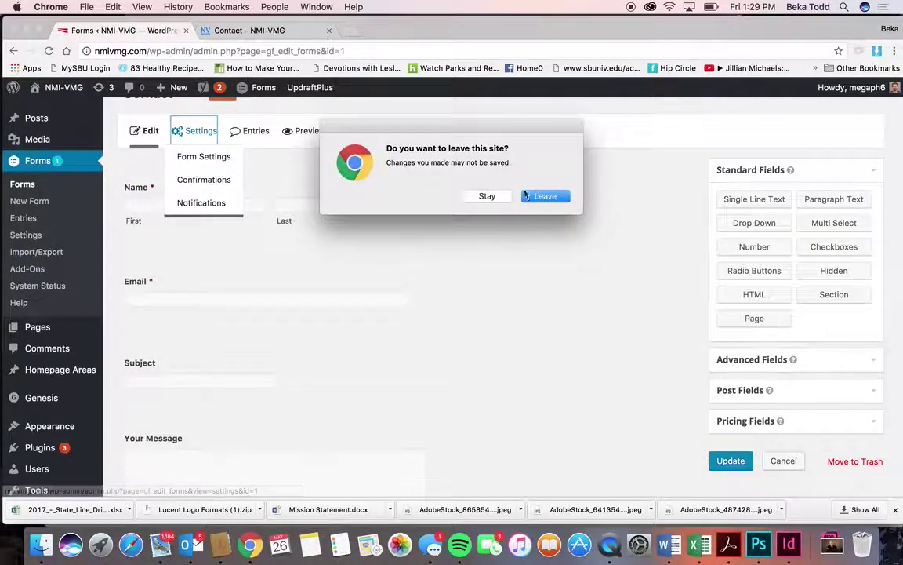
Step: Leave the editor and show the Contact form's Notifications, listing the Admin Notification
left_click(541, 196)
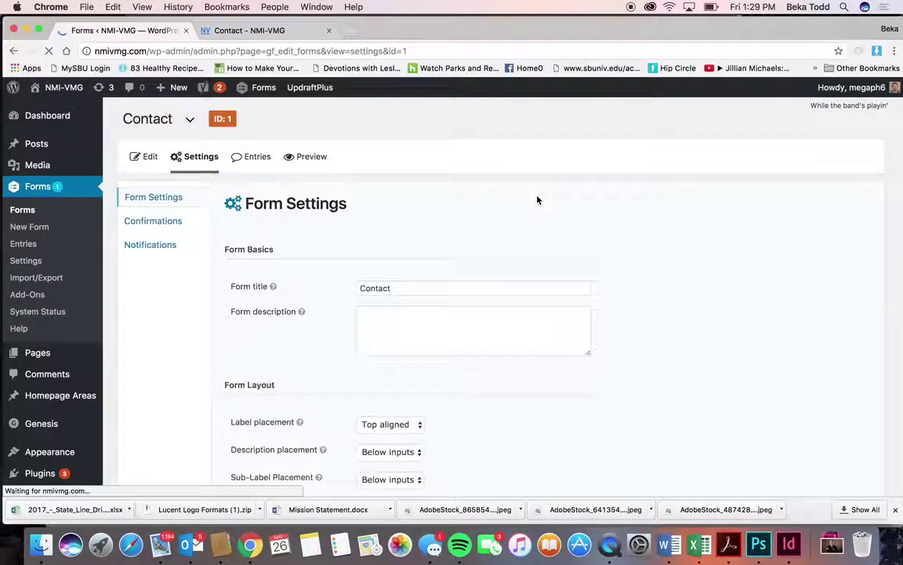
left_click(173, 222)
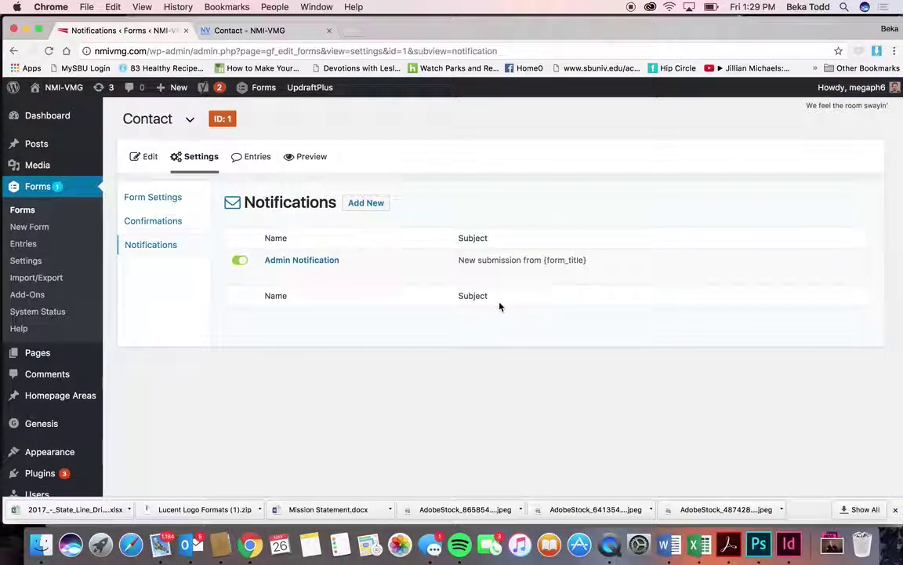
Step: Review the Admin Notification's send-to address and message, then go to the form's Entries
left_click(318, 261)
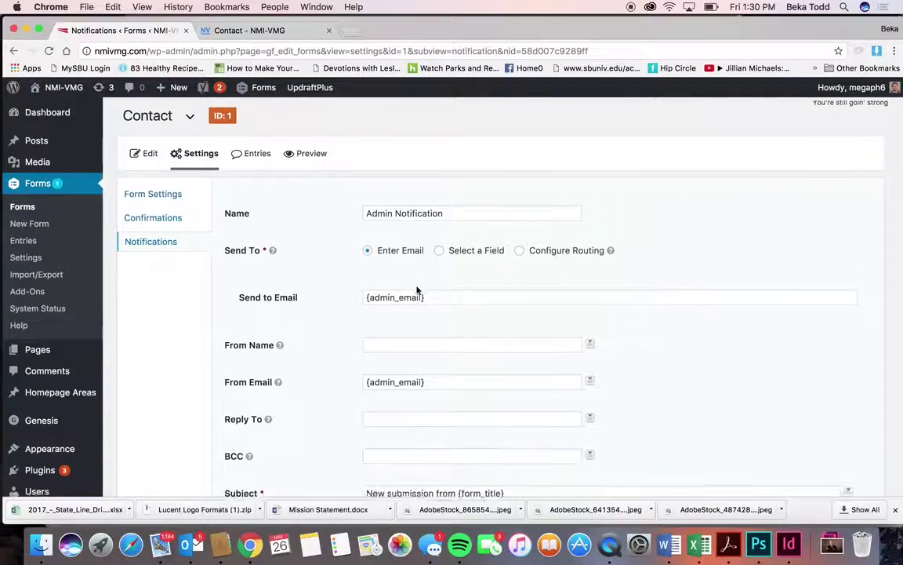
scroll(417, 289, "down", 3)
scroll(417, 286, "up", 1)
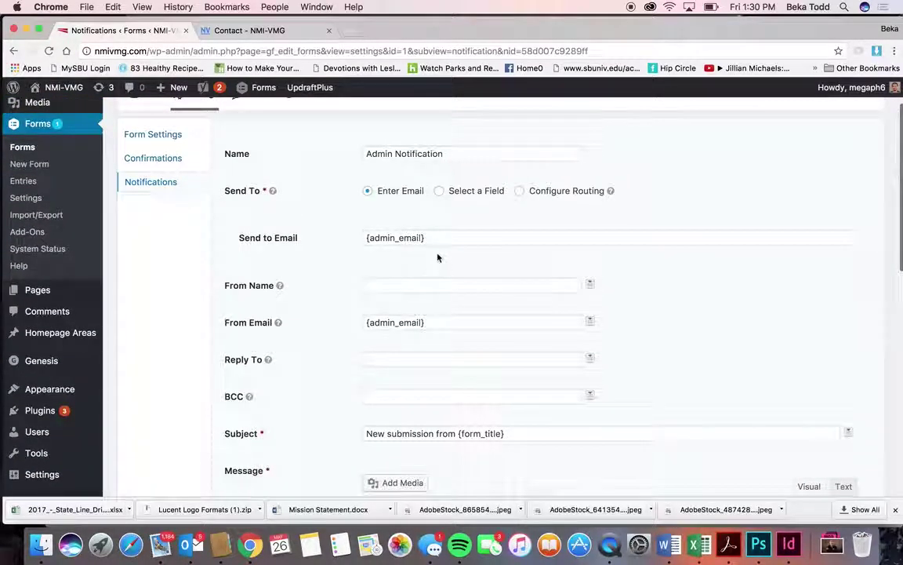
left_click_drag(452, 236, 337, 237)
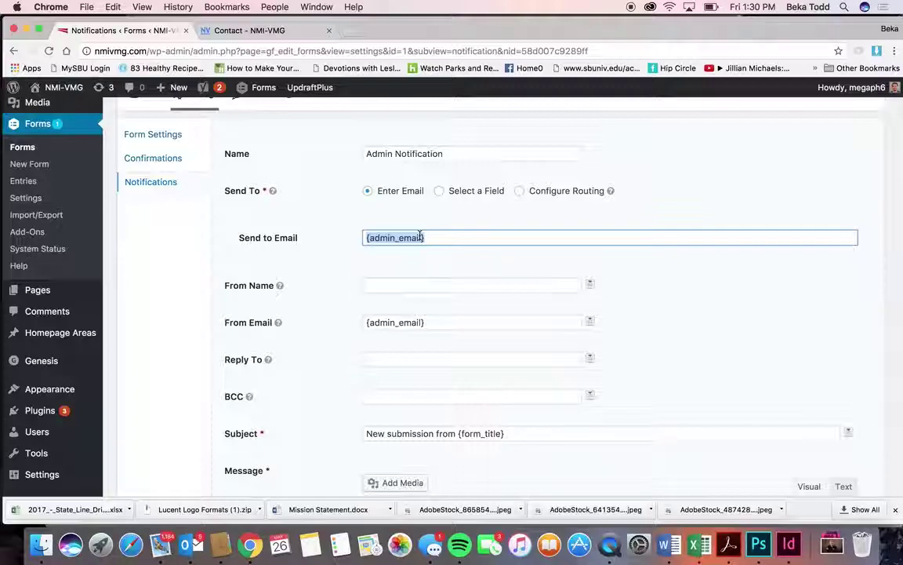
scroll(396, 321, "down", 8)
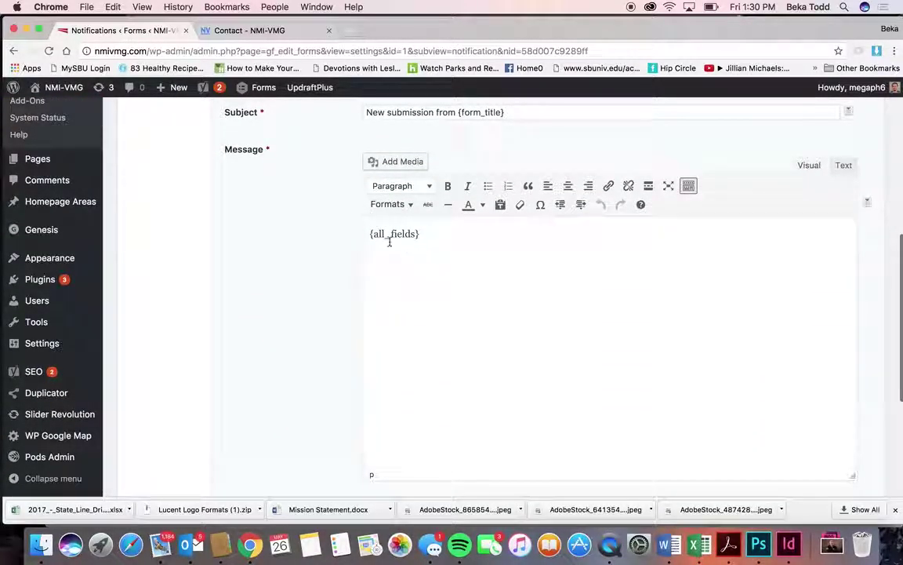
scroll(318, 182, "up", 8)
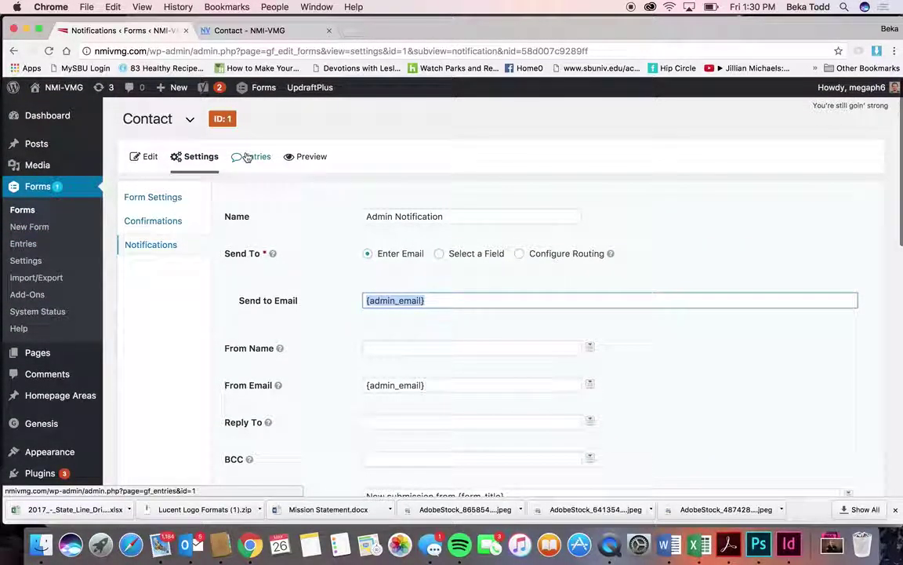
left_click(30, 245)
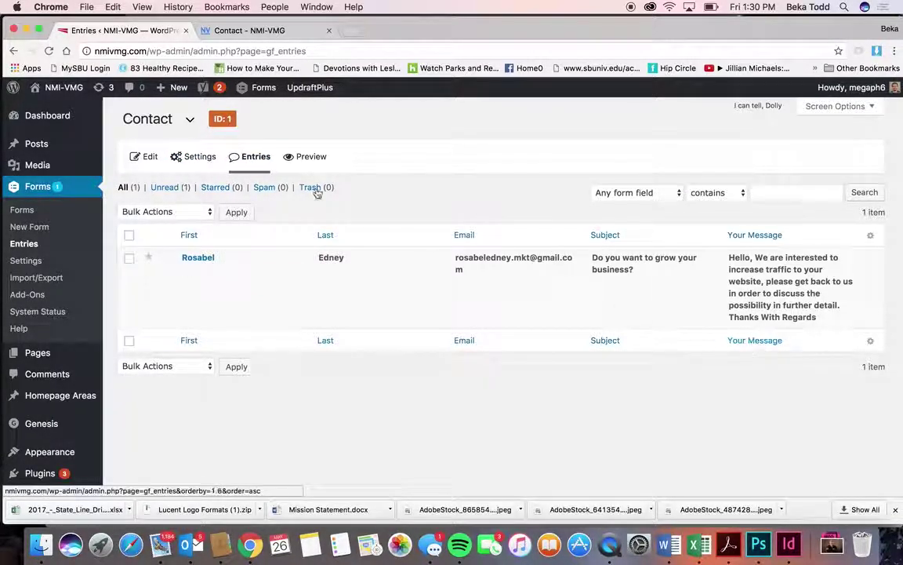
Step: Preview the Contact form, compare it with the live Contact page, then close the preview
left_click(309, 156)
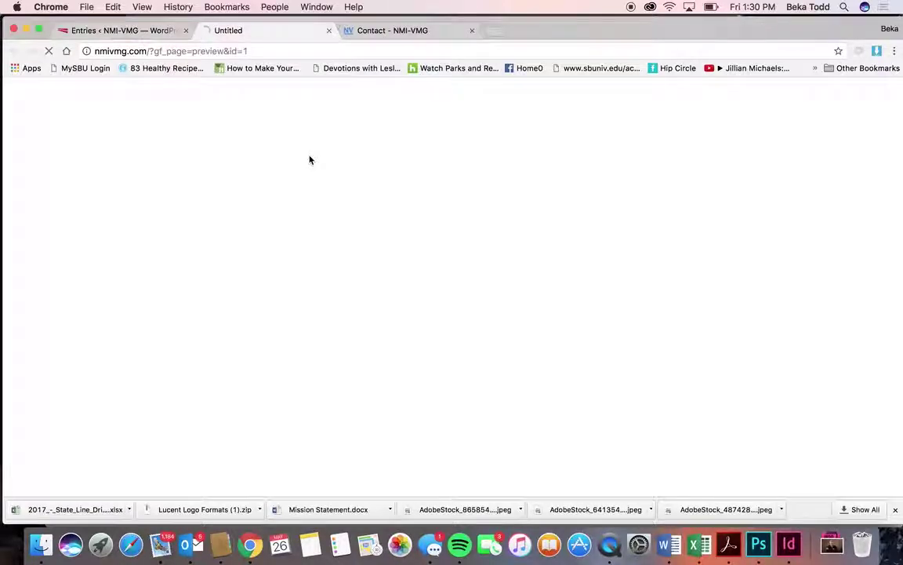
scroll(235, 218, "down", 2)
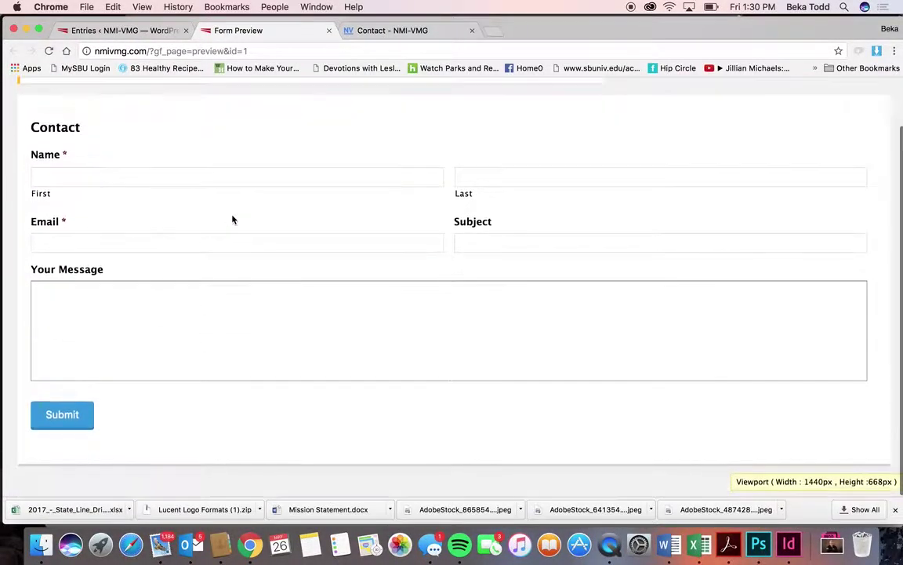
left_click(117, 30)
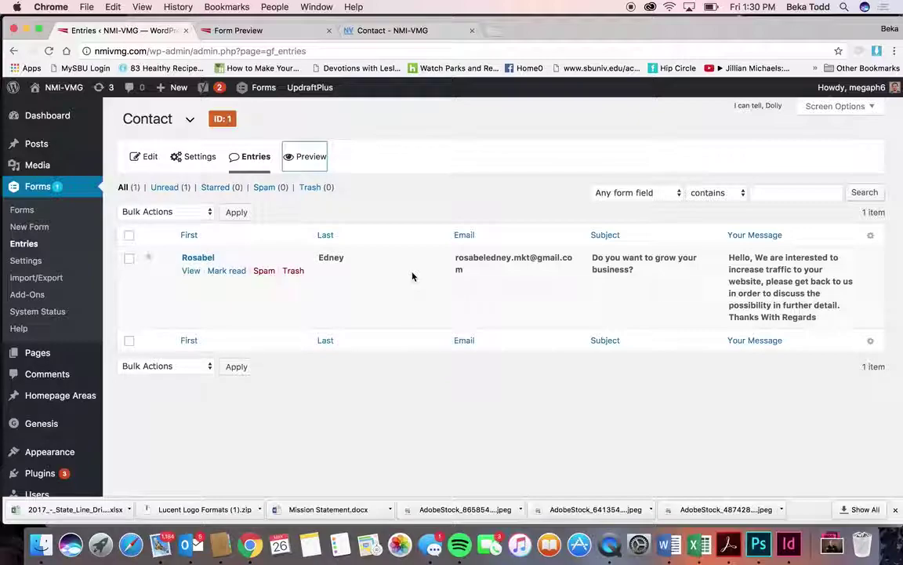
left_click(362, 33)
scroll(469, 264, "up", 3)
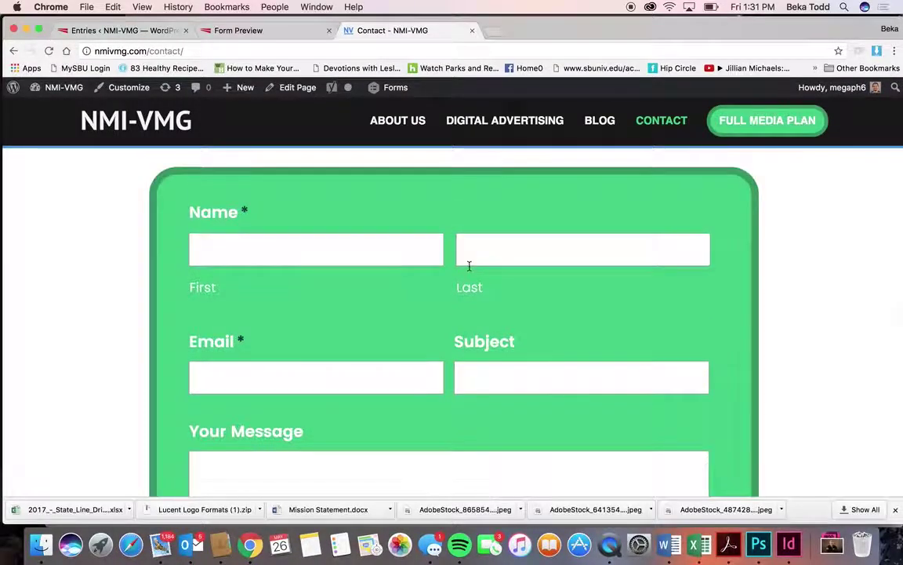
scroll(468, 264, "down", 3)
left_click(215, 30)
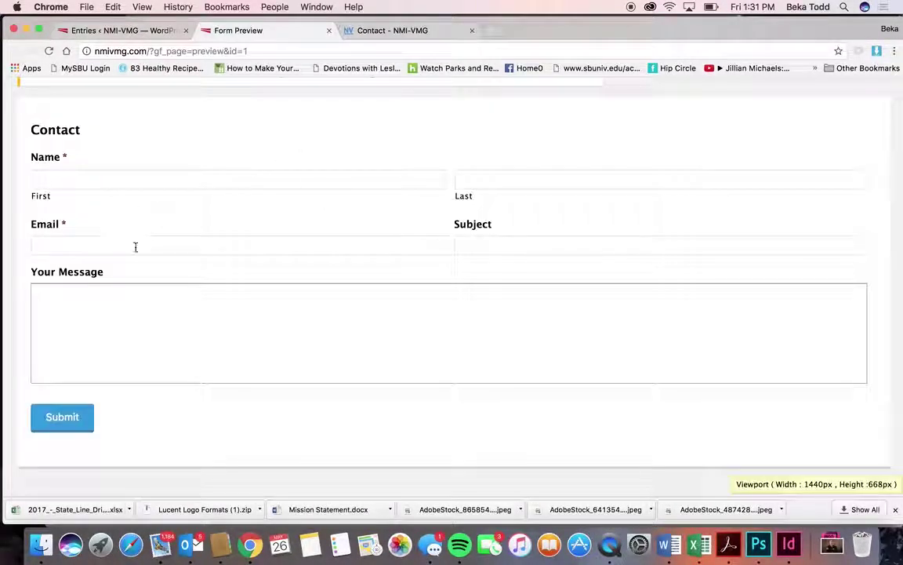
left_click(329, 31)
left_click(125, 32)
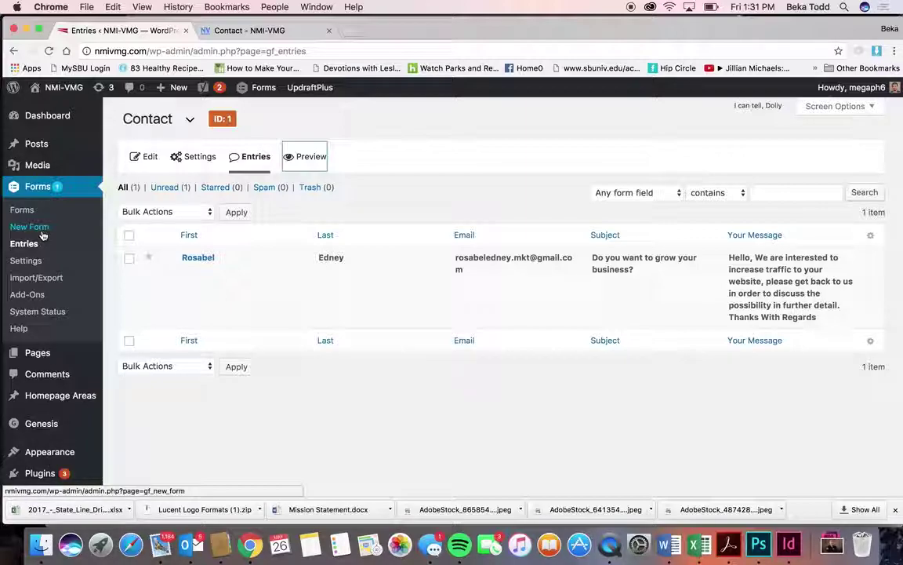
Step: Open the admin Pages list and check the live Digital Advertising page
left_click(26, 212)
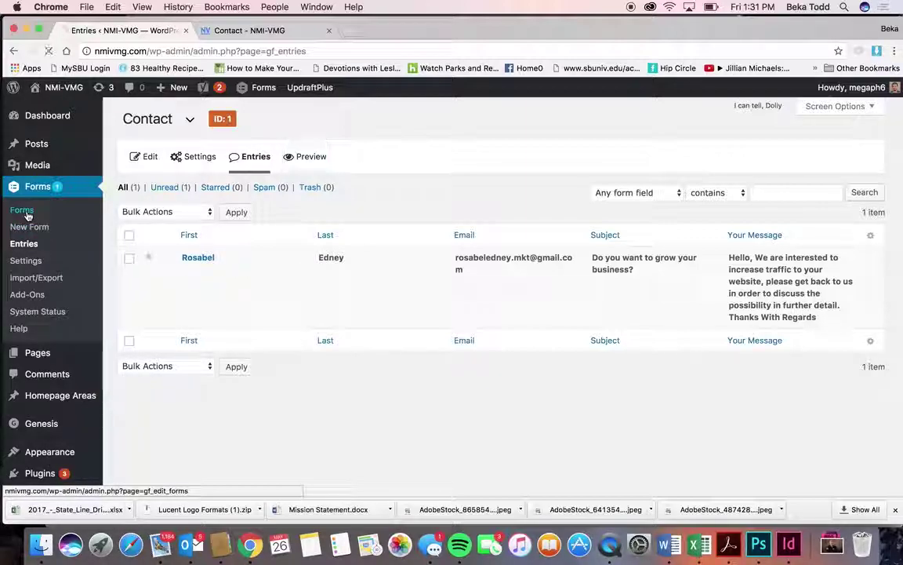
mouse_move(272, 227)
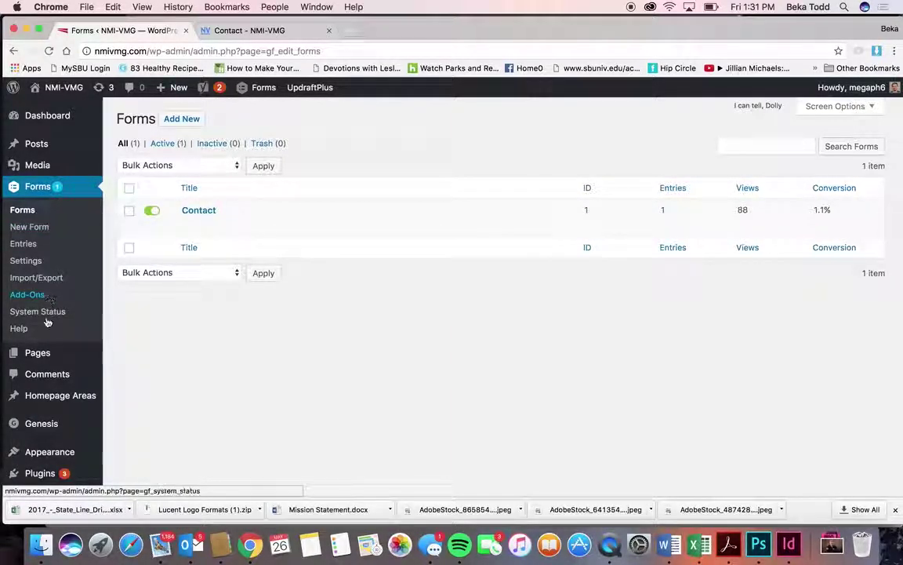
mouse_move(45, 356)
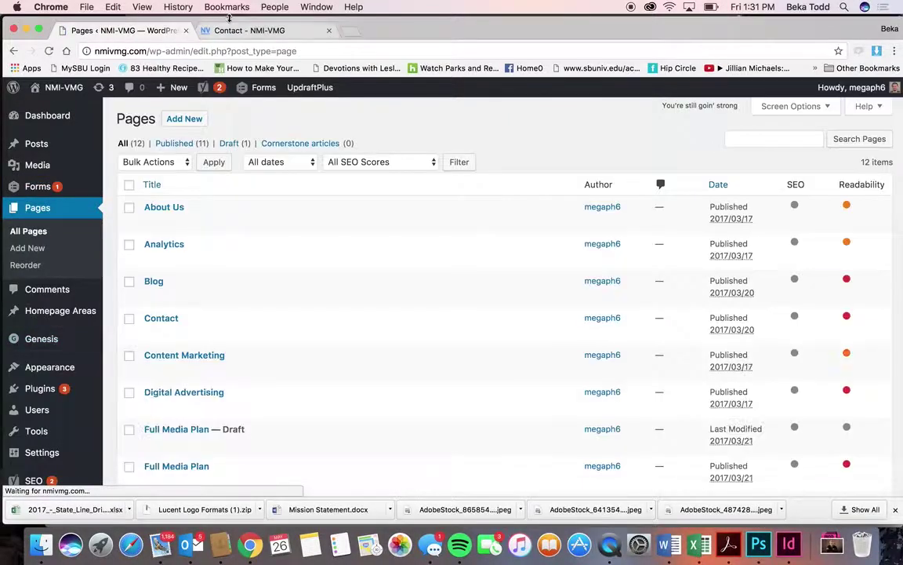
left_click(244, 29)
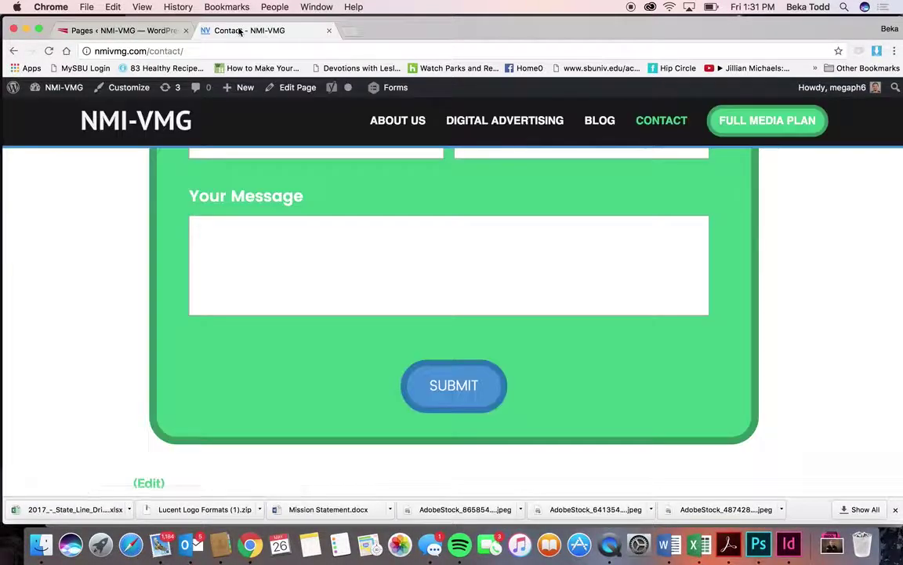
left_click(514, 121)
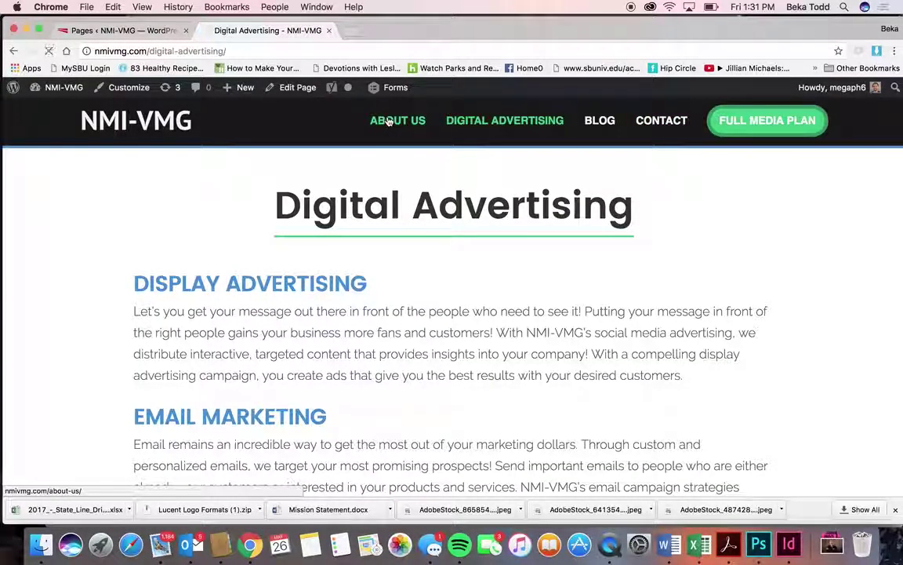
scroll(392, 286, "down", 15)
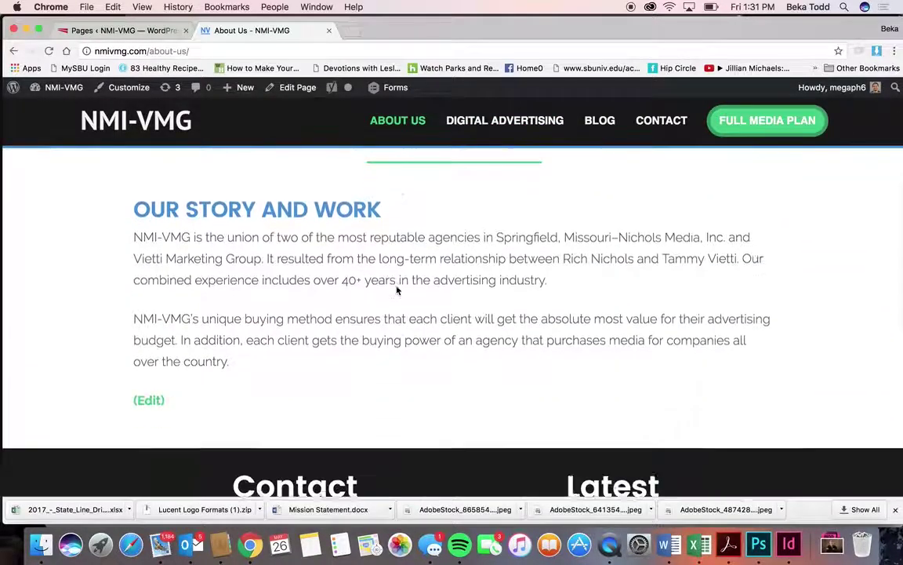
left_click(126, 31)
Step: Open the Digital Advertising page in the Edit Page screen from All Pages
scroll(308, 259, "down", 3)
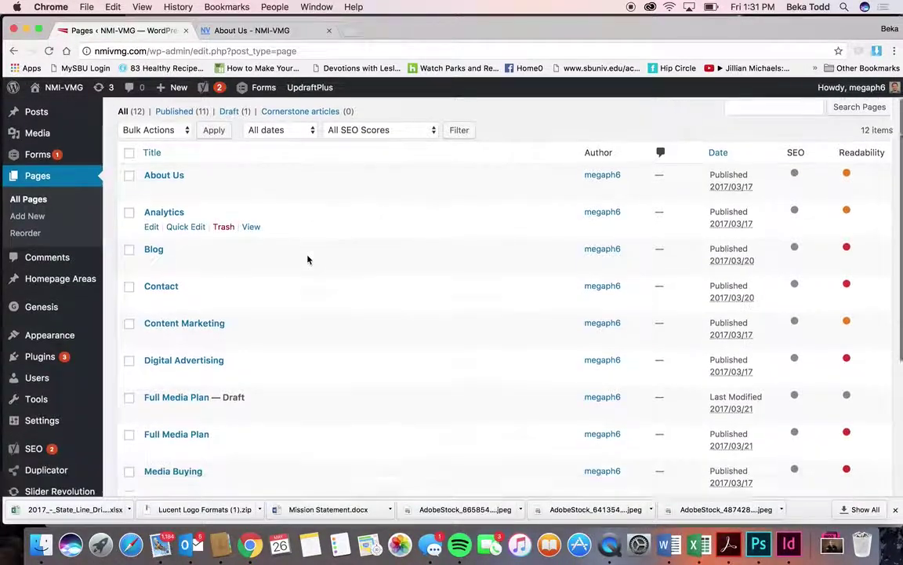
scroll(220, 381, "down", 3)
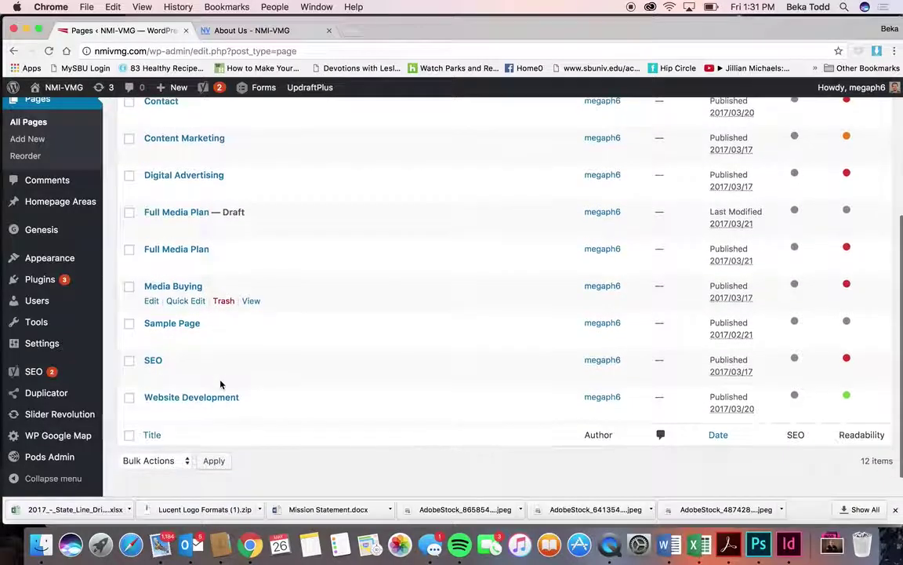
scroll(219, 381, "up", 3)
scroll(193, 233, "up", 1)
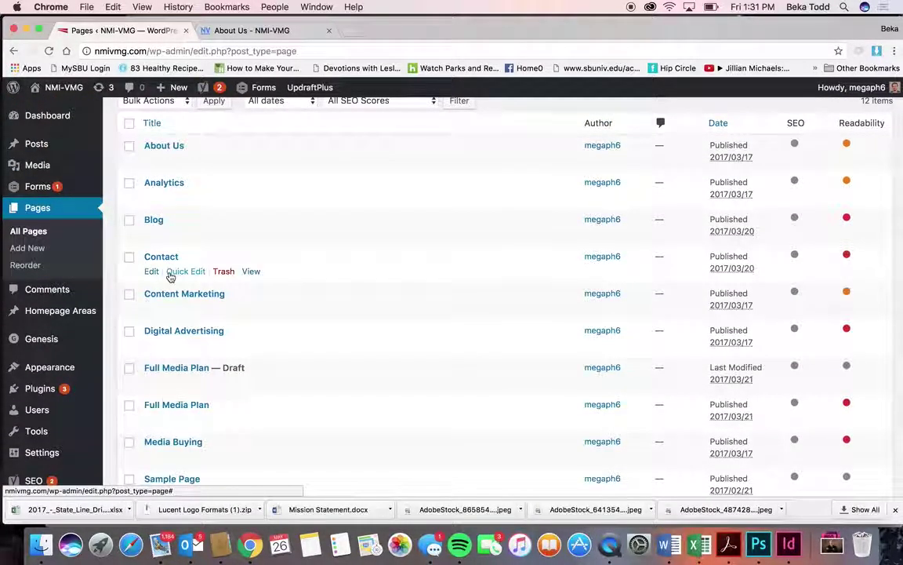
left_click(179, 331)
left_click(275, 32)
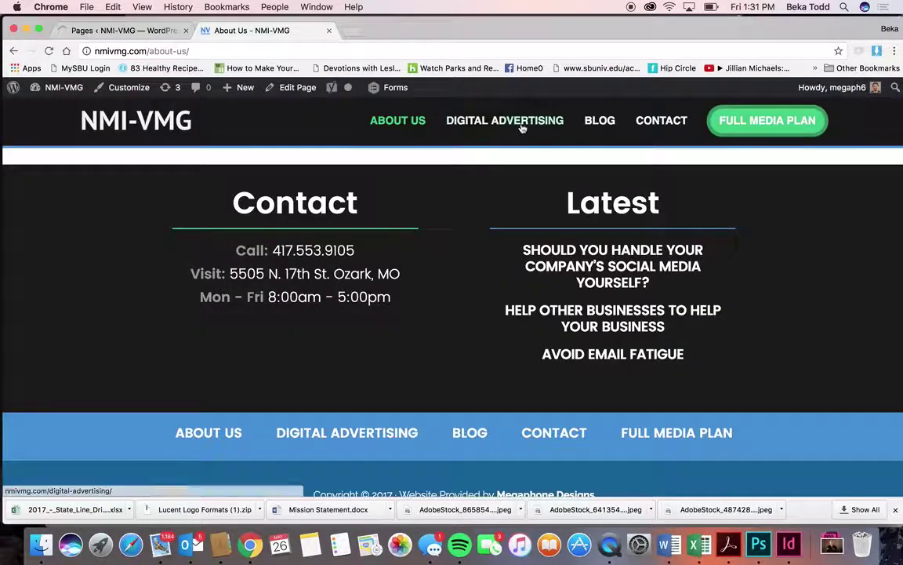
left_click(97, 31)
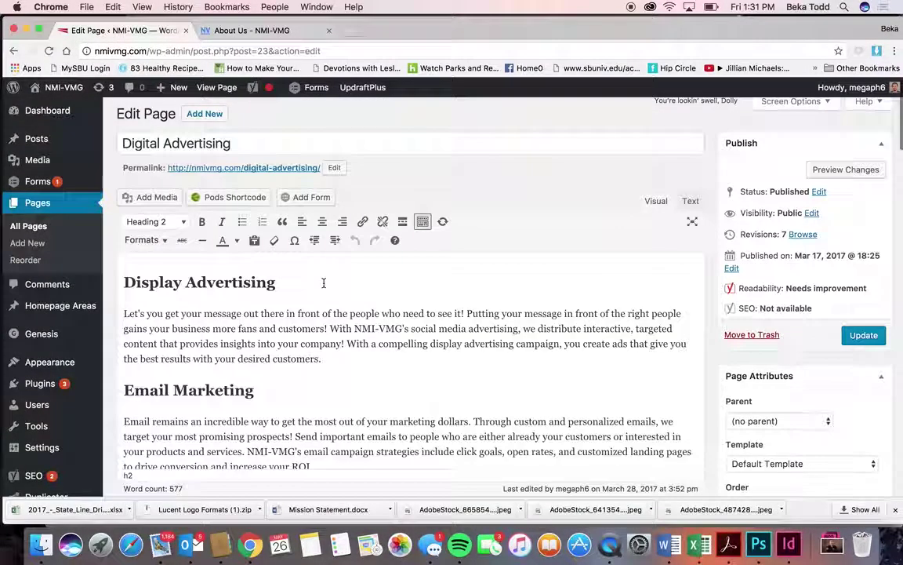
Step: Compare the Digital Advertising editor against the live Digital Advertising page
scroll(336, 358, "down", 12)
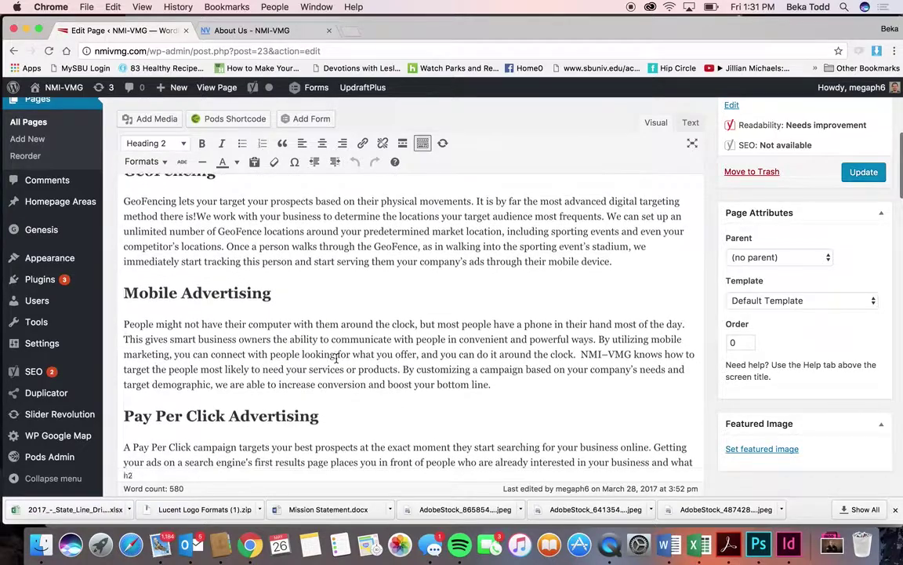
scroll(336, 358, "down", 10)
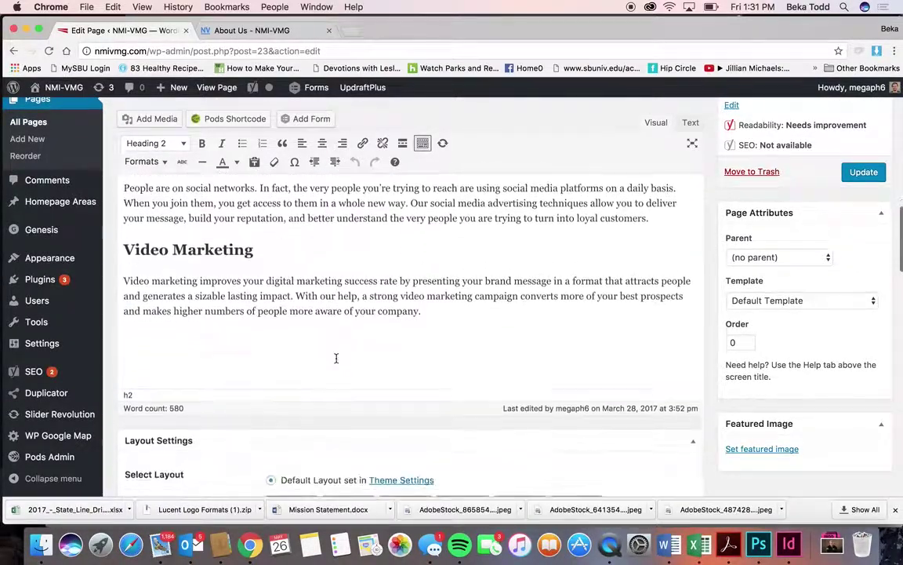
scroll(336, 358, "up", 3)
scroll(336, 359, "up", 10)
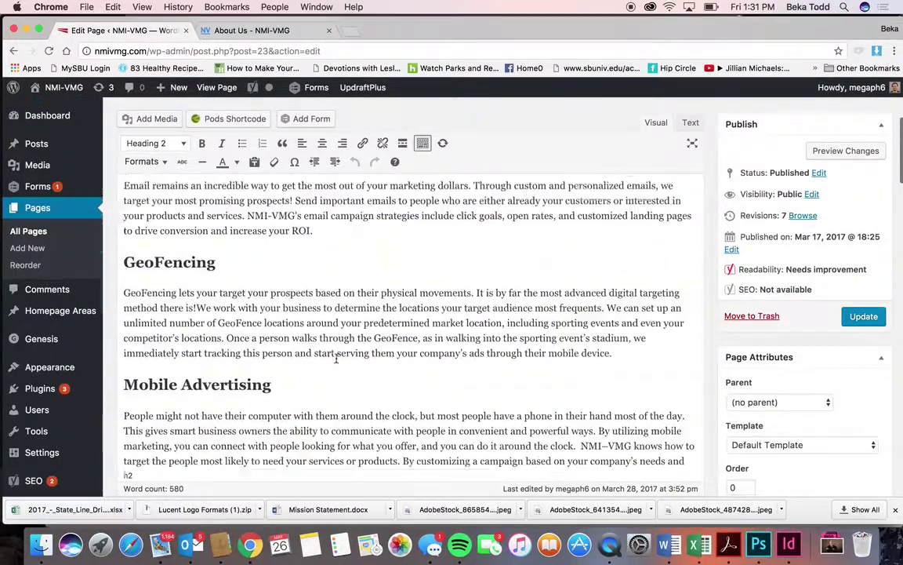
left_click(285, 34)
left_click(504, 120)
scroll(453, 347, "down", 3)
scroll(453, 347, "up", 3)
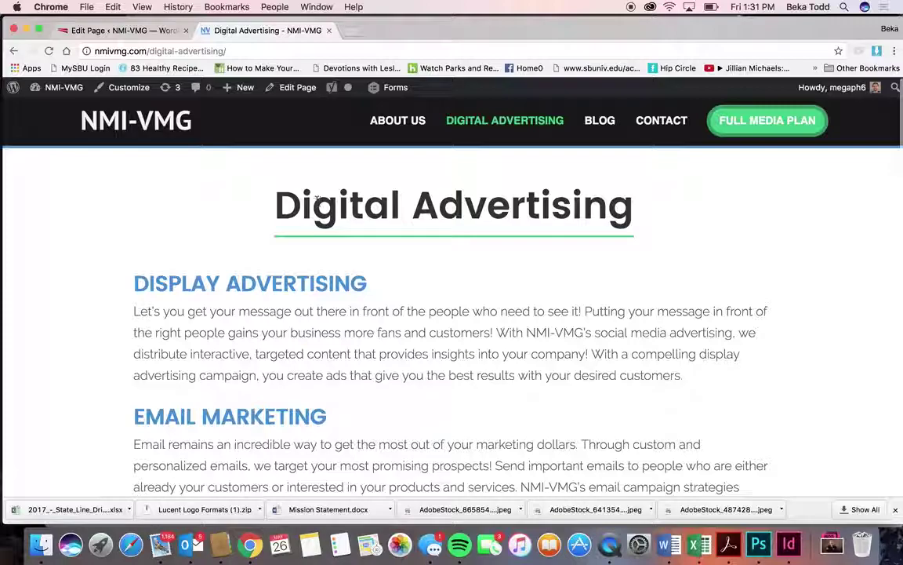
left_click(110, 35)
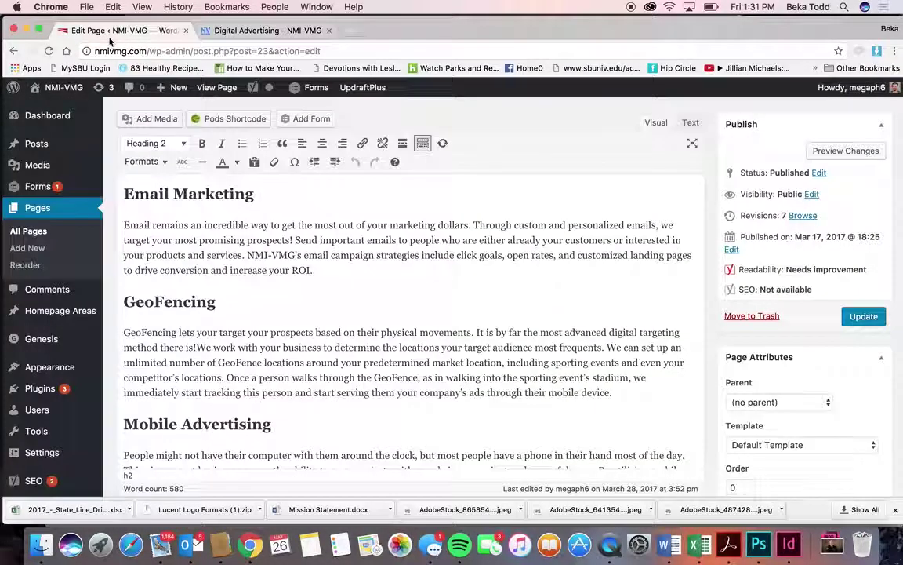
scroll(263, 157, "up", 5)
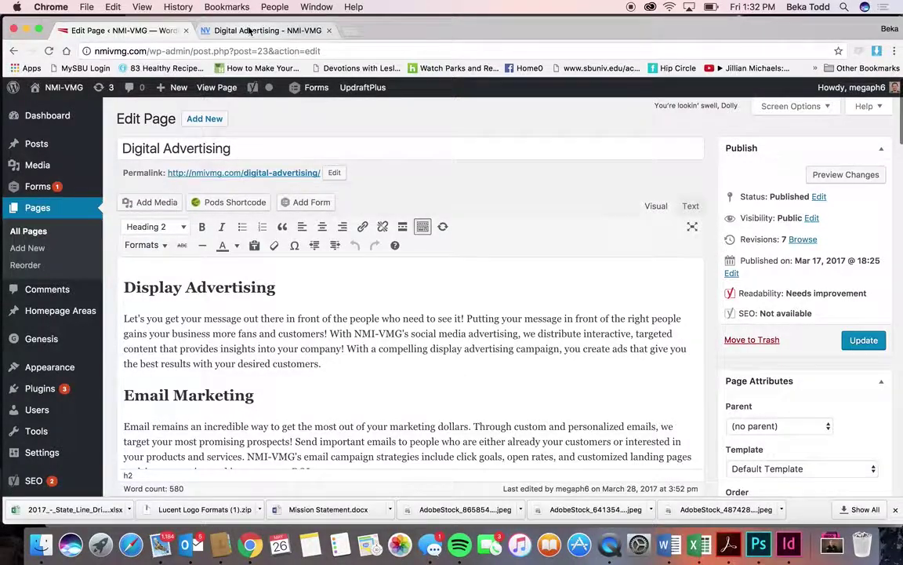
left_click(224, 29)
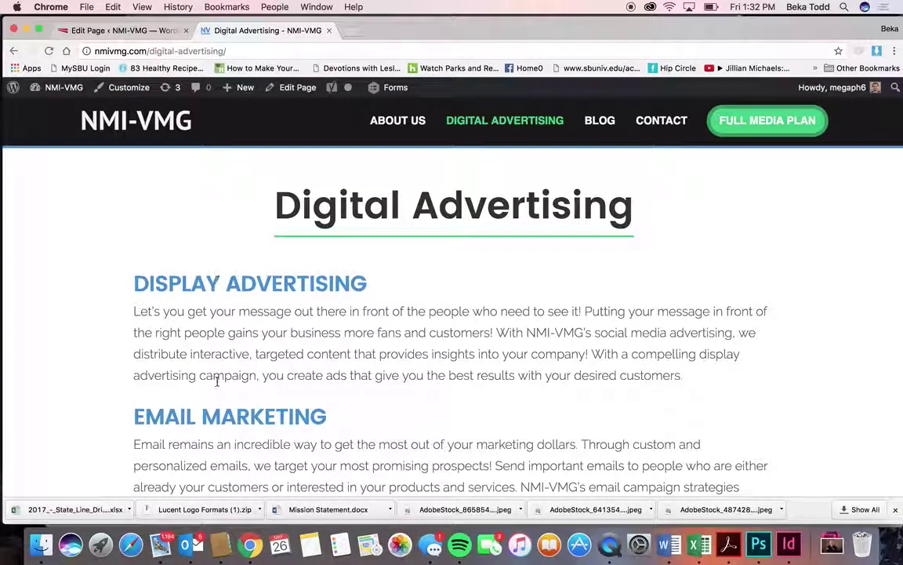
left_click(120, 31)
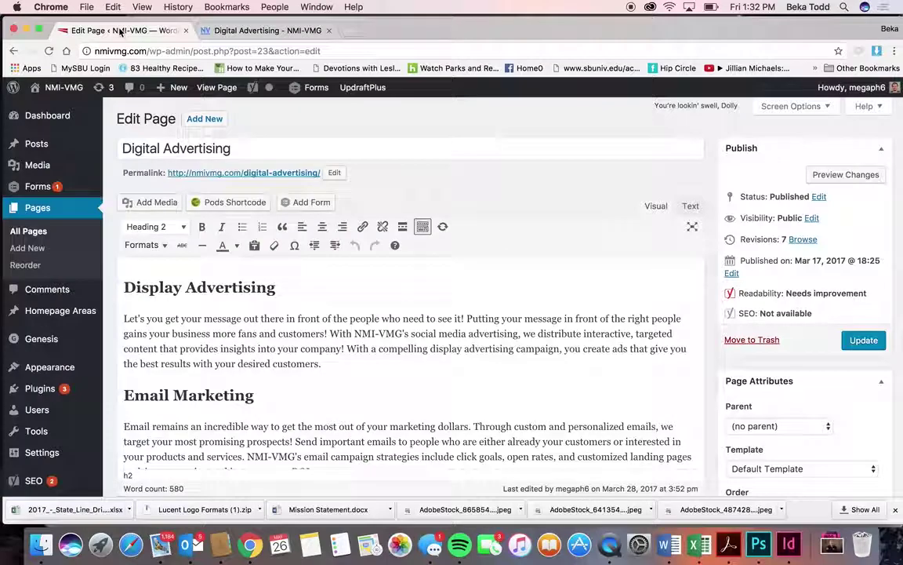
Step: Place the cursor in the first paragraph and scroll through the page's sections
left_click(236, 335)
scroll(273, 417, "down", 5)
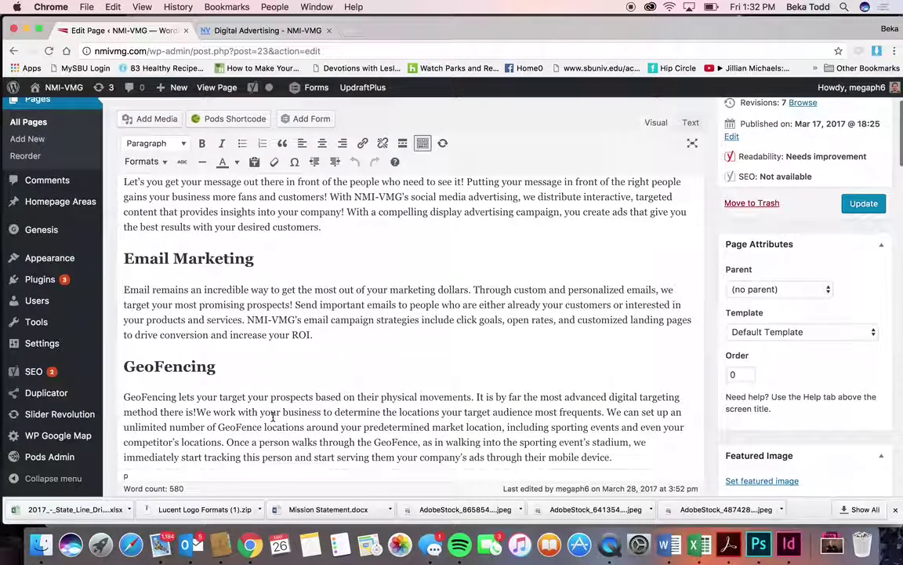
scroll(273, 417, "down", 15)
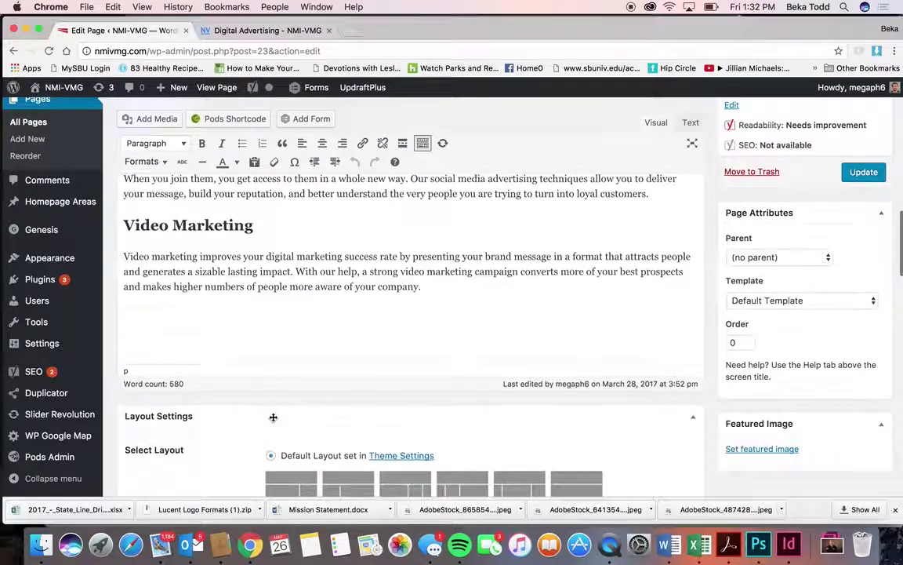
scroll(273, 417, "up", 6)
scroll(273, 416, "up", 8)
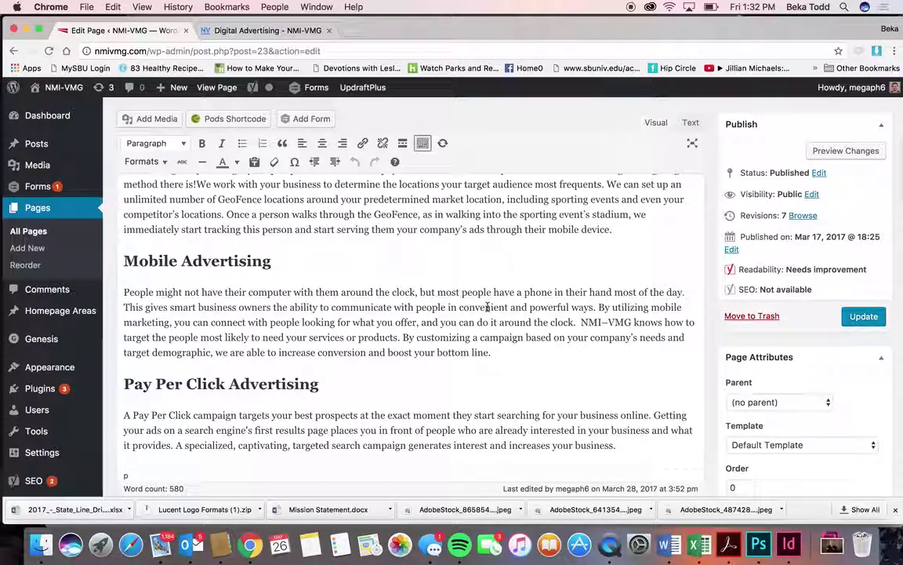
scroll(487, 307, "up", 8)
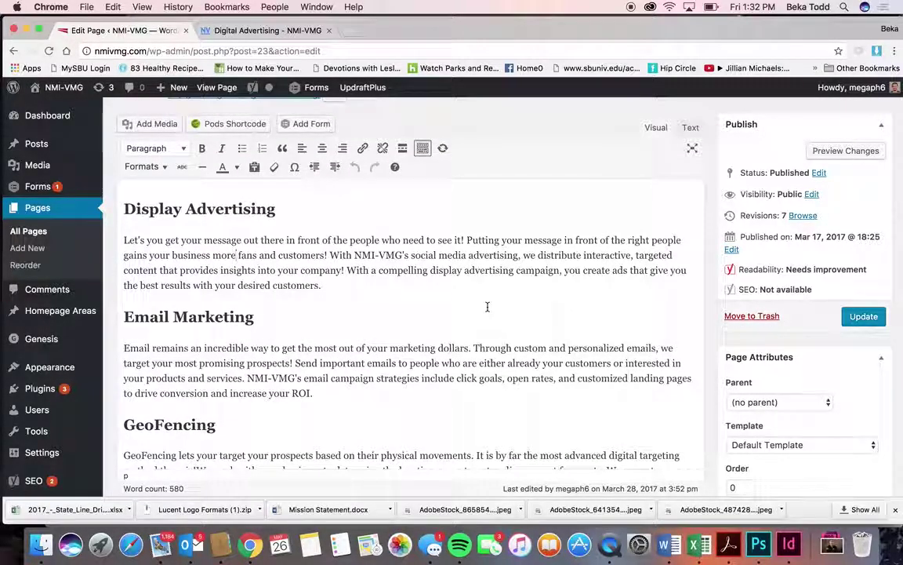
left_click(302, 124)
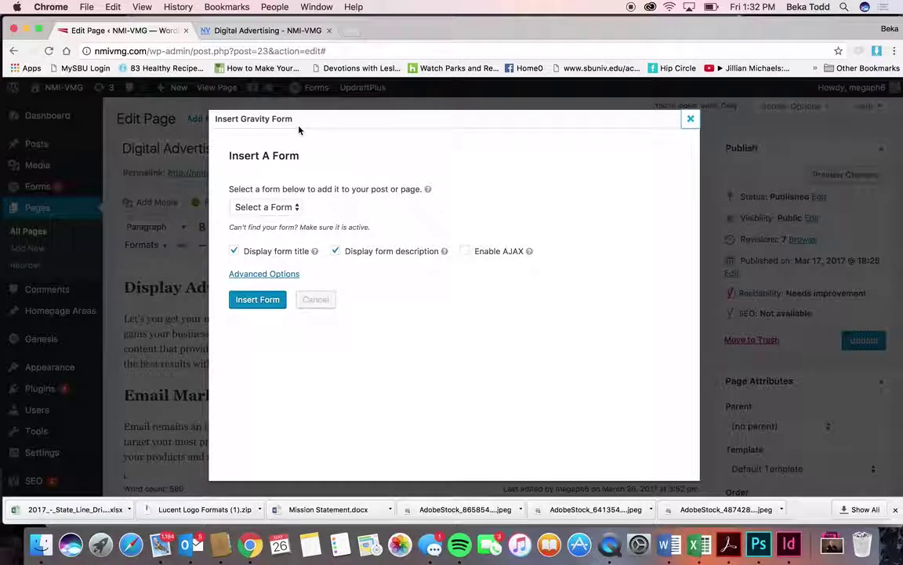
left_click(287, 207)
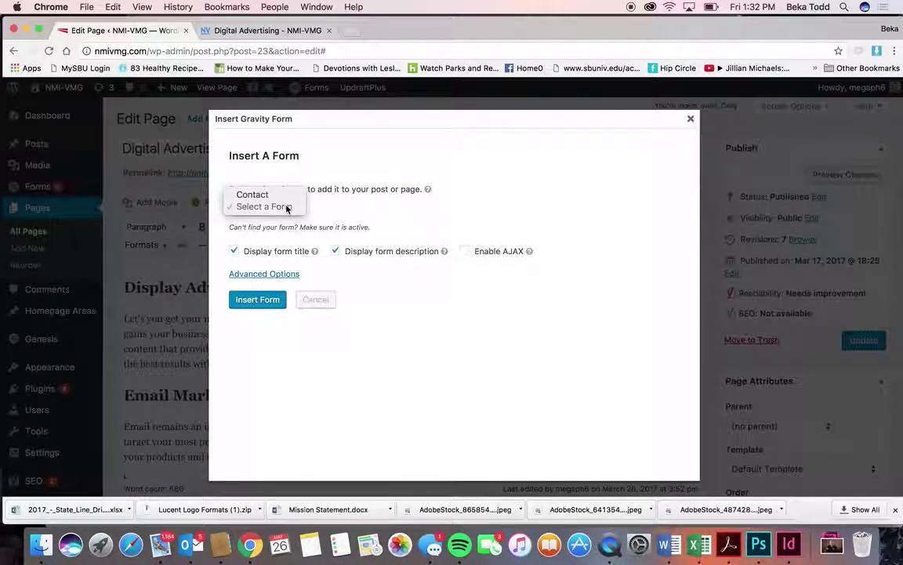
left_click(284, 195)
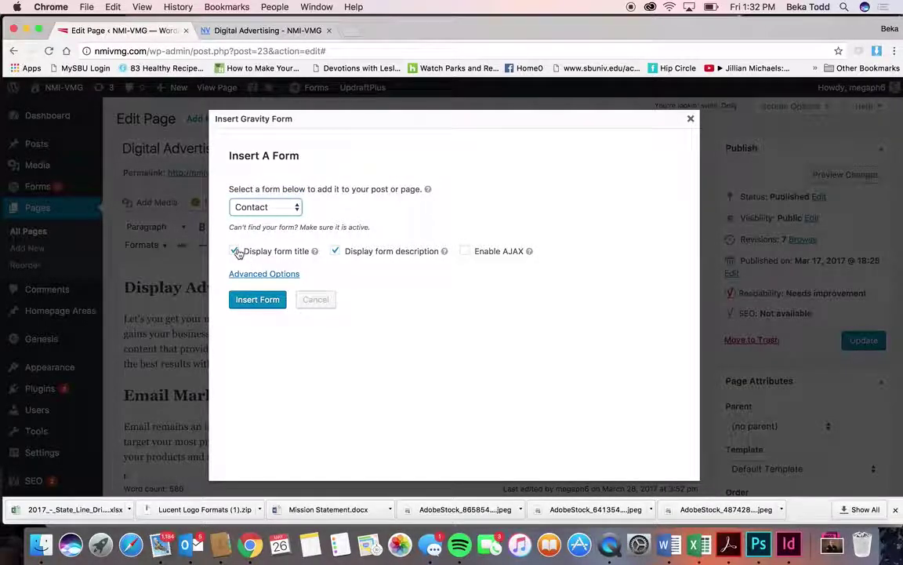
left_click(336, 252)
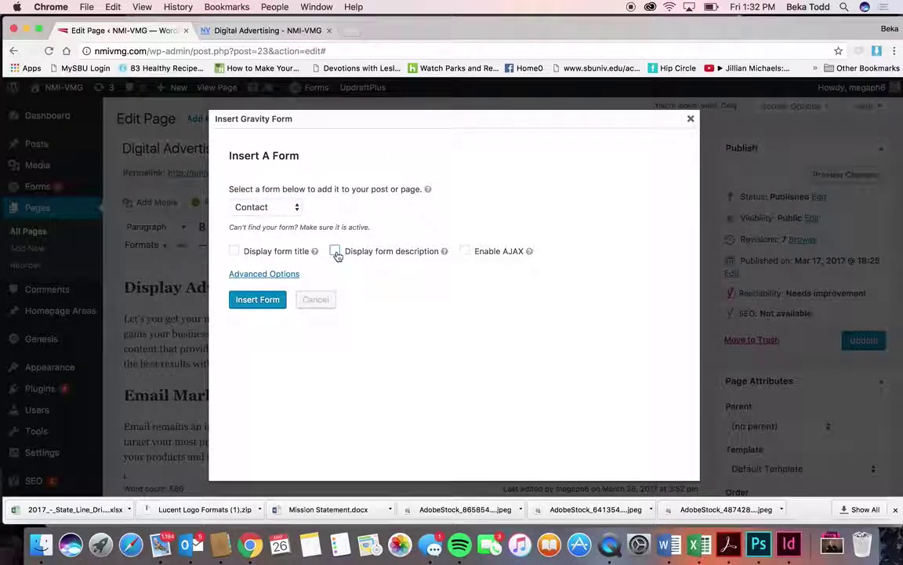
left_click(259, 300)
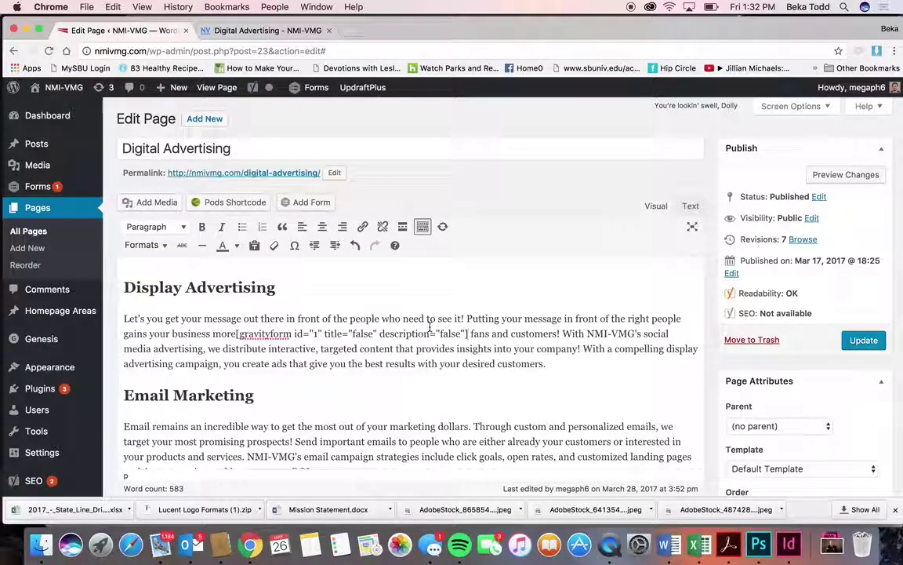
key("super+z")
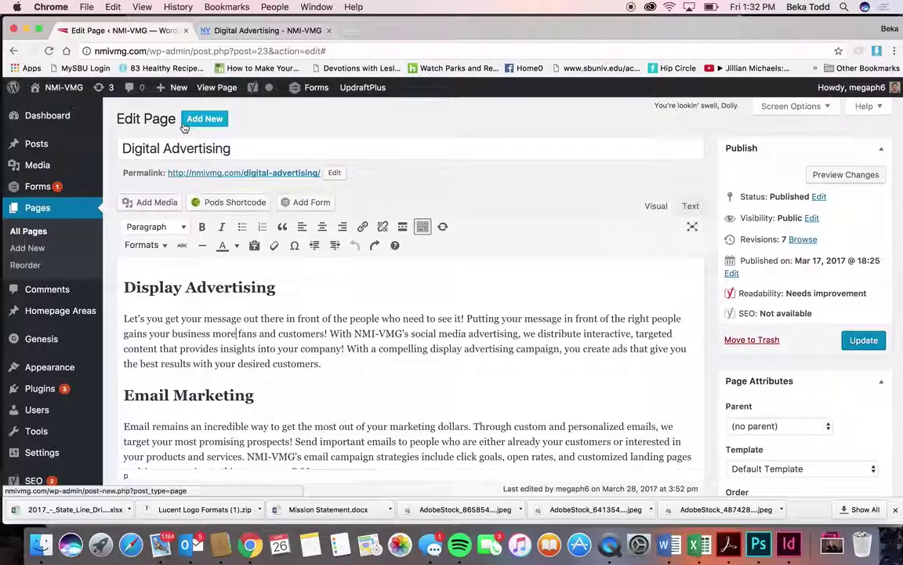
Step: View the live Website Development page under Full Media Plan, then return to the editor
left_click(240, 30)
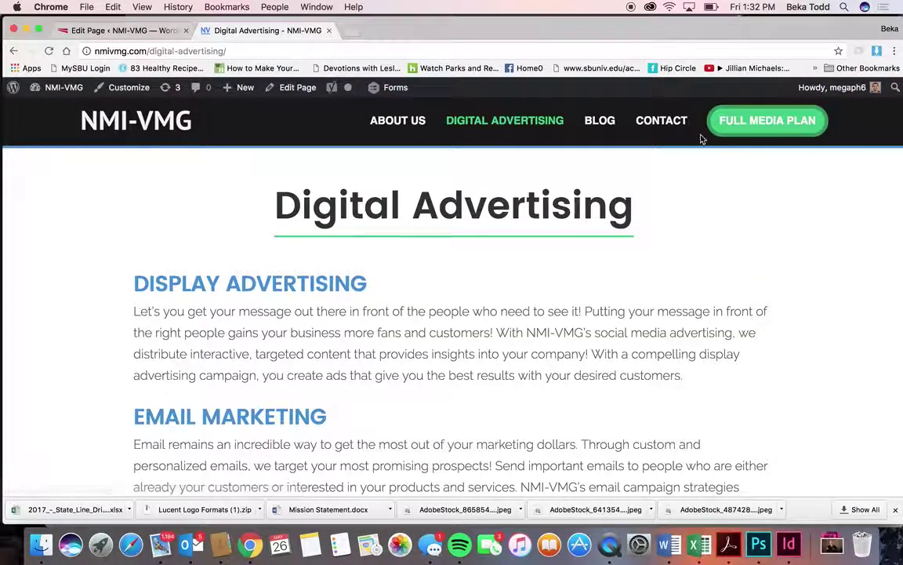
mouse_move(738, 129)
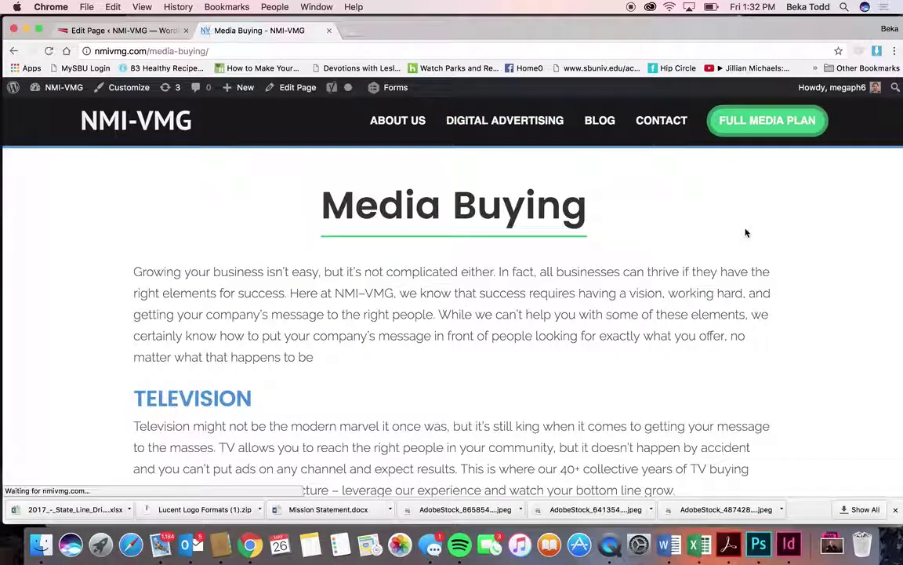
scroll(518, 223, "down", 5)
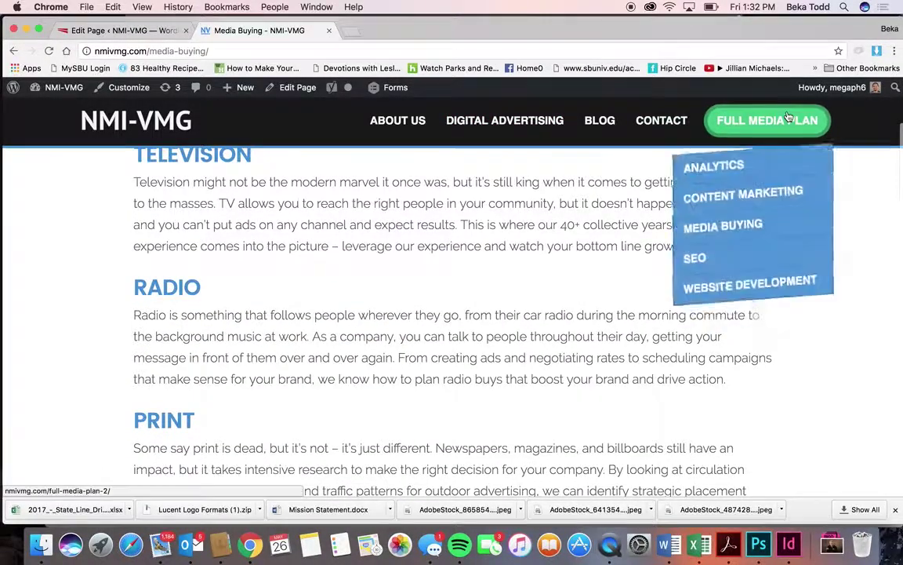
mouse_move(765, 119)
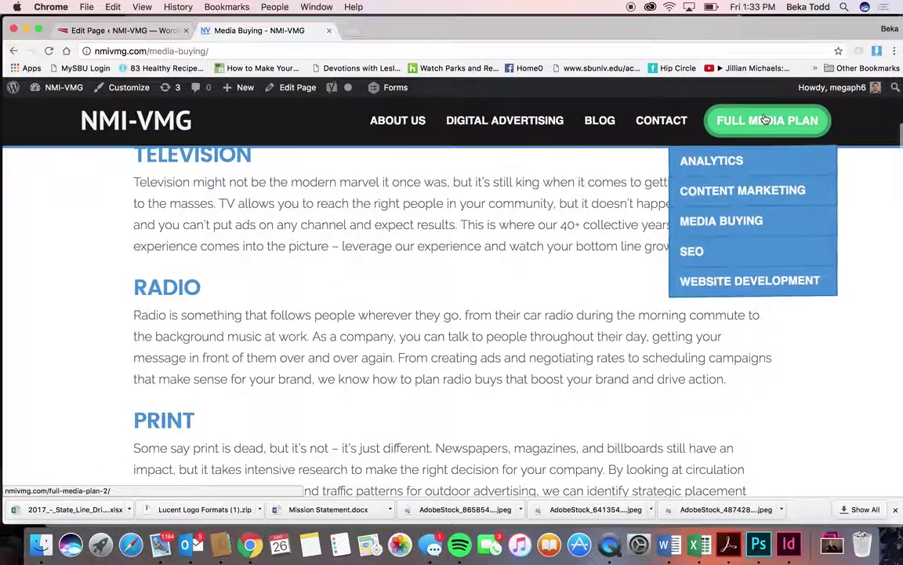
left_click(787, 282)
scroll(650, 382, "down", 5)
scroll(649, 382, "up", 5)
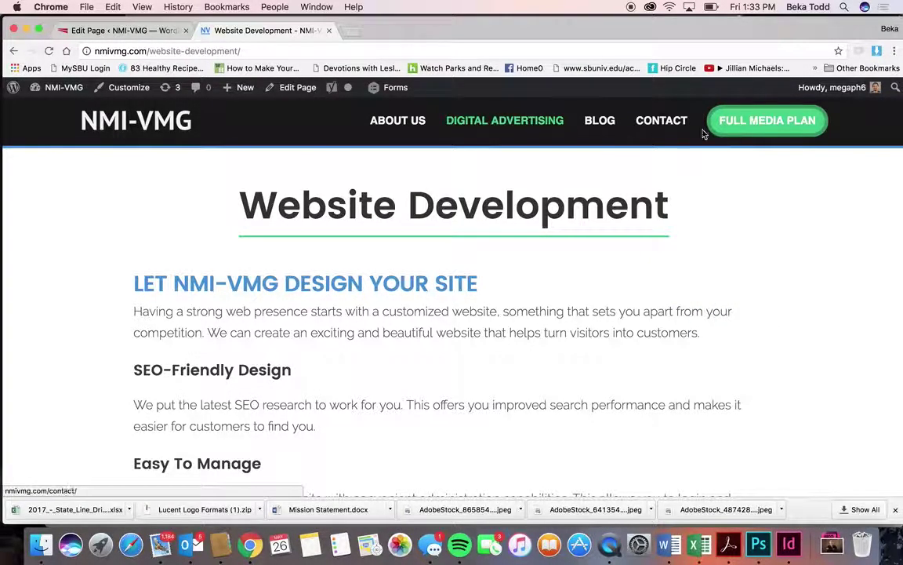
left_click(130, 32)
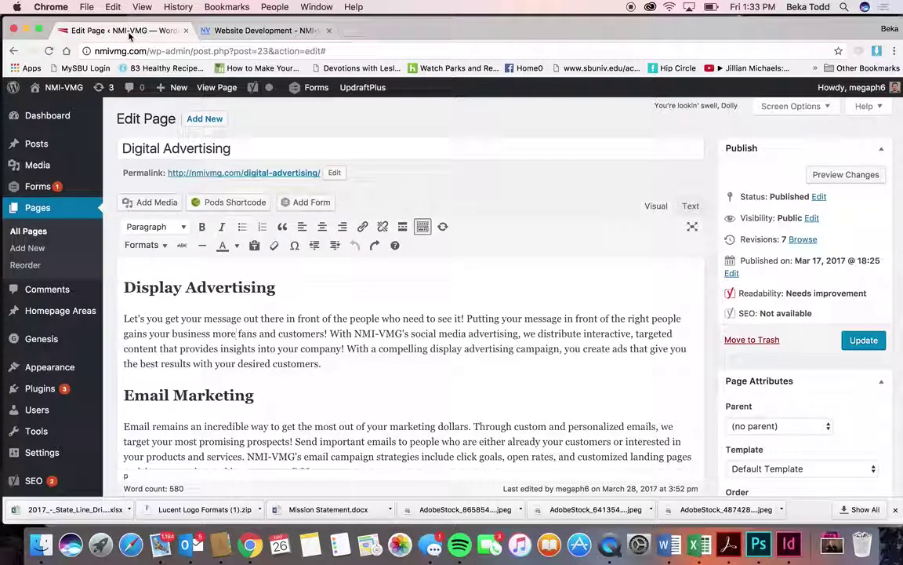
Step: List the five Homepage Areas, then scroll through the live homepage's matching sections
left_click(65, 291)
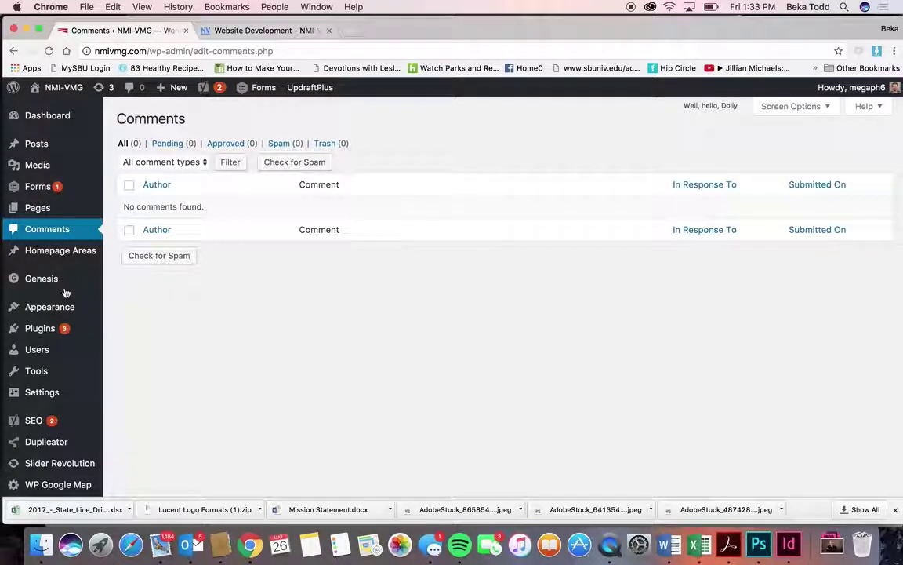
mouse_move(80, 255)
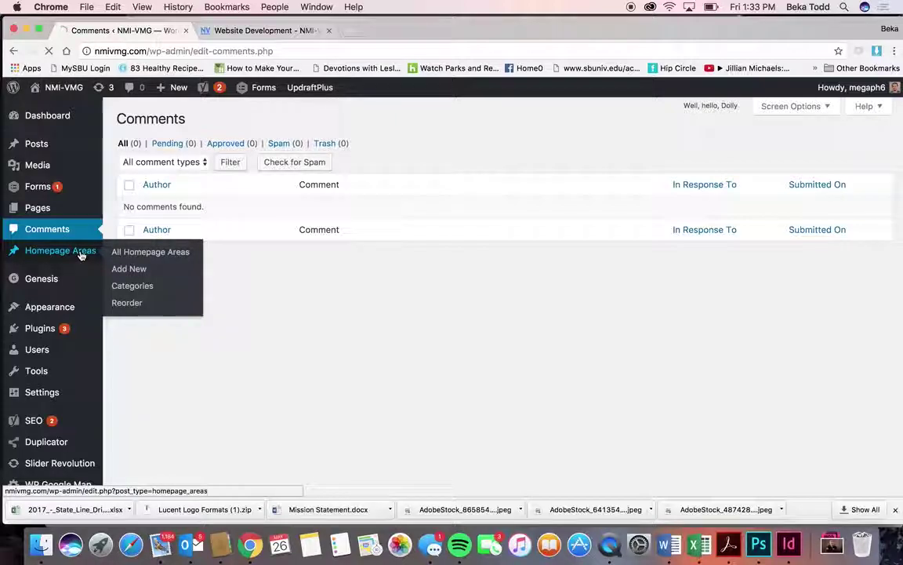
left_click(259, 31)
left_click(135, 120)
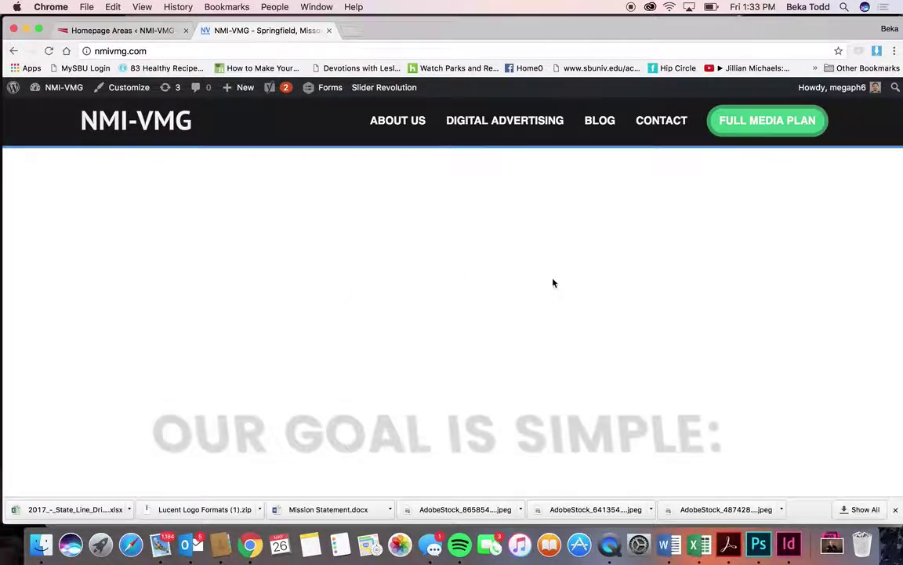
scroll(553, 283, "down", 10)
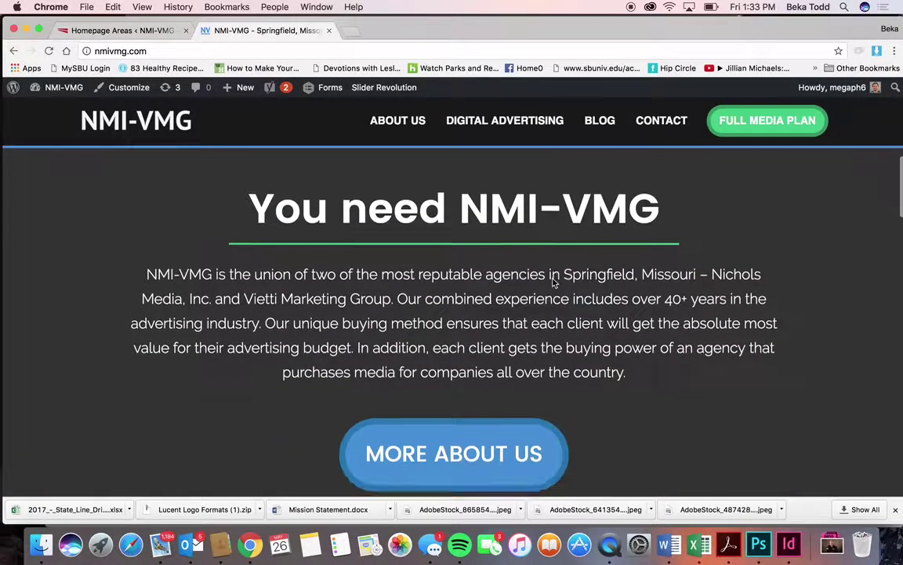
scroll(553, 282, "down", 10)
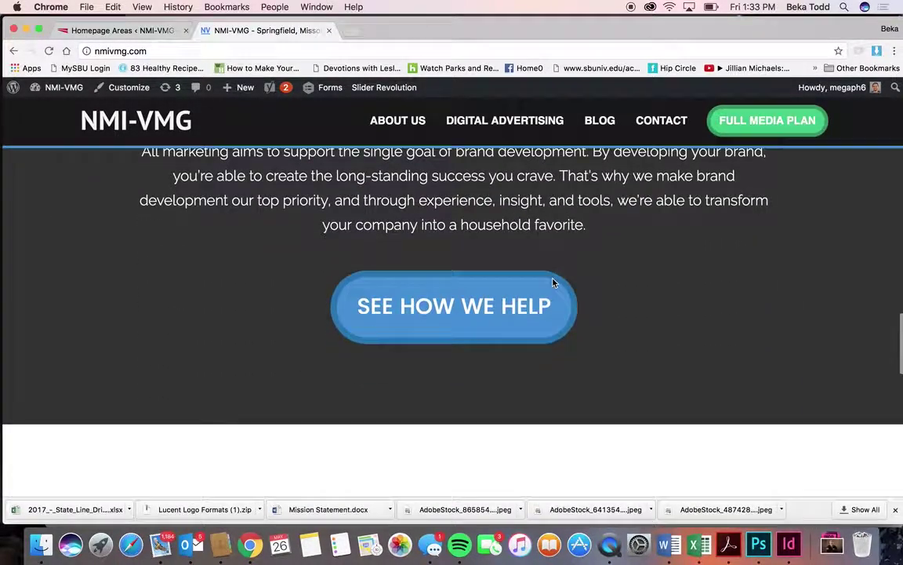
scroll(553, 282, "down", 8)
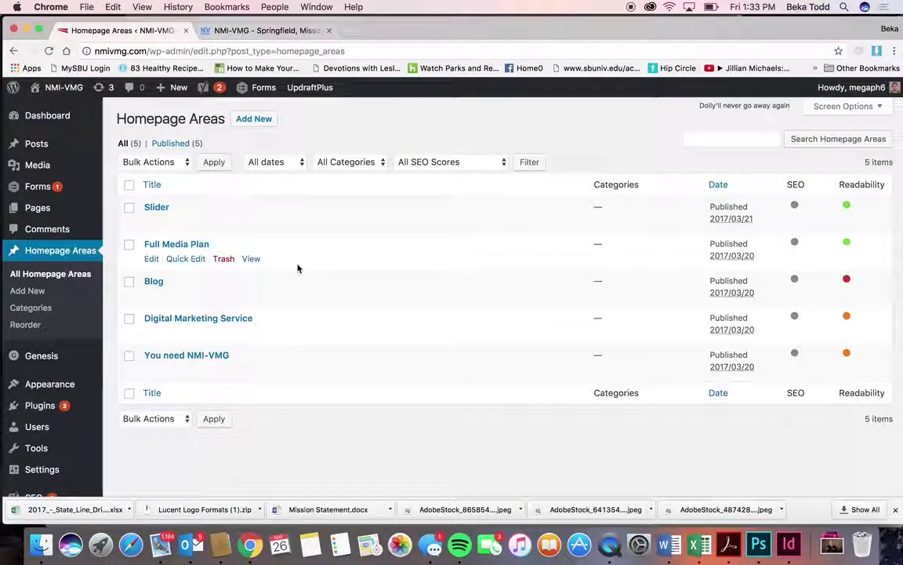
left_click(156, 206)
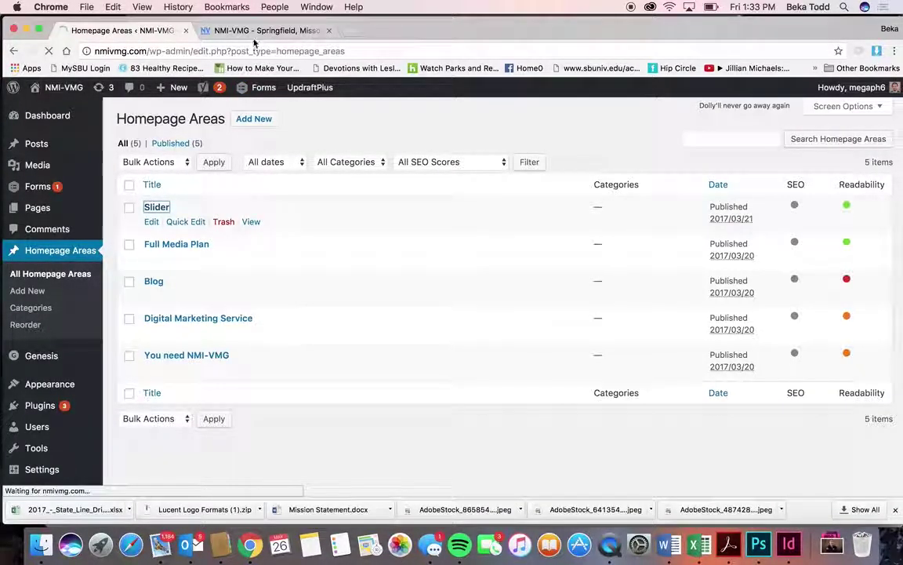
left_click(254, 31)
scroll(387, 238, "up", 20)
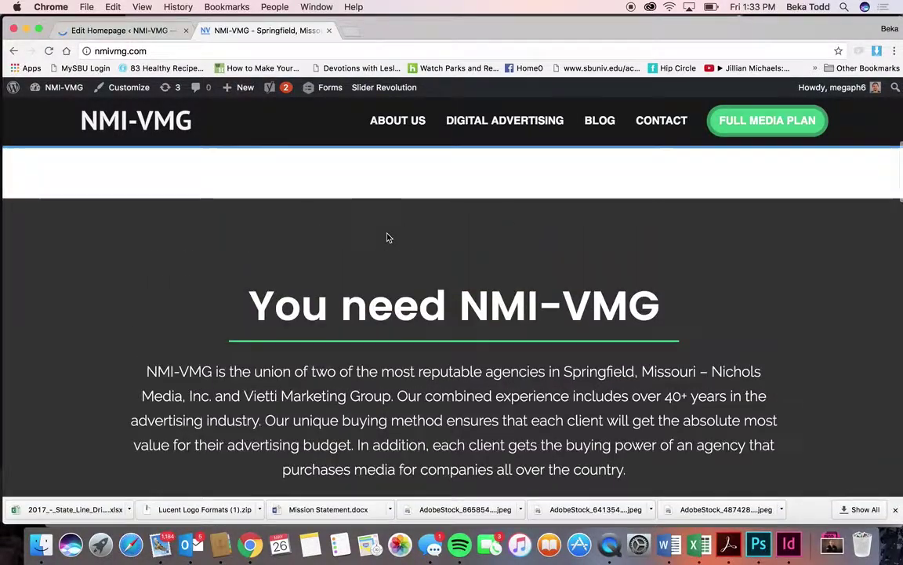
scroll(470, 232, "down", 4)
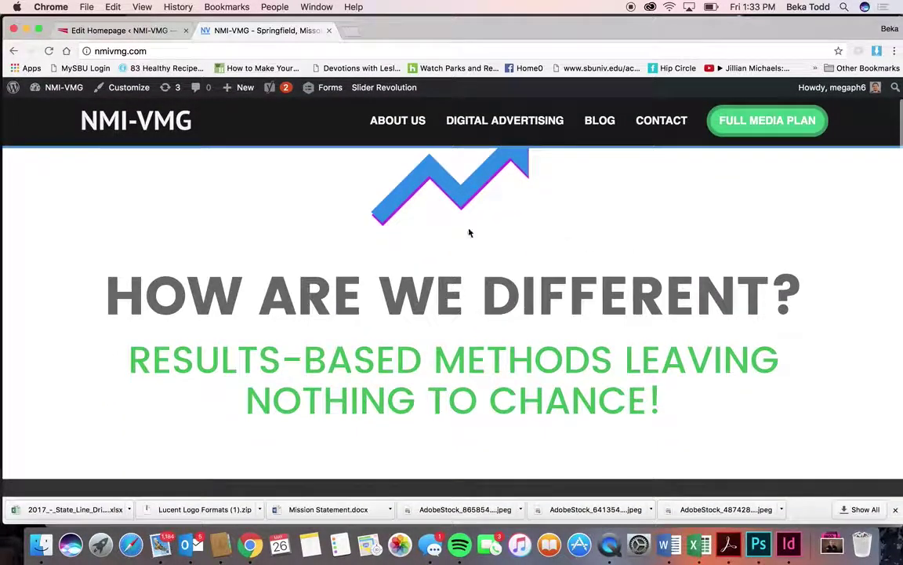
left_click(153, 31)
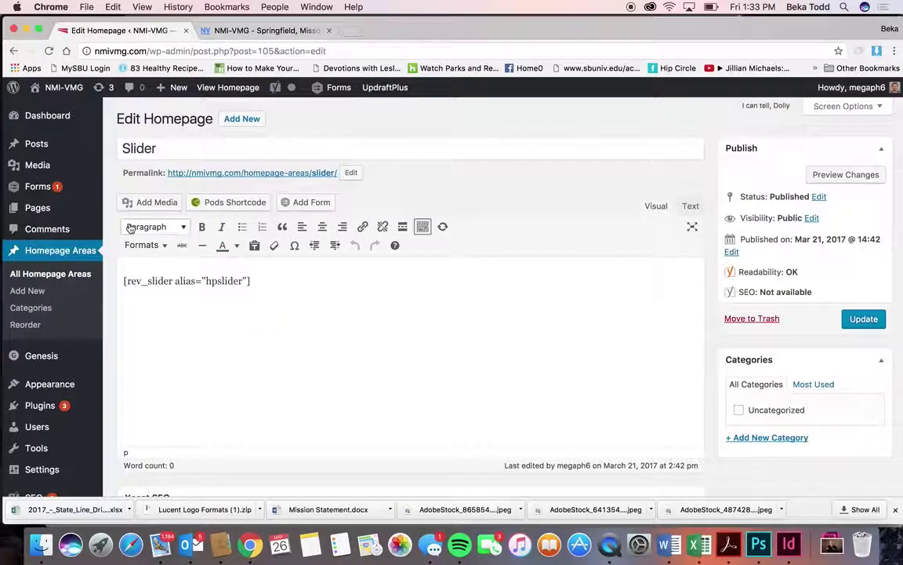
left_click(63, 280)
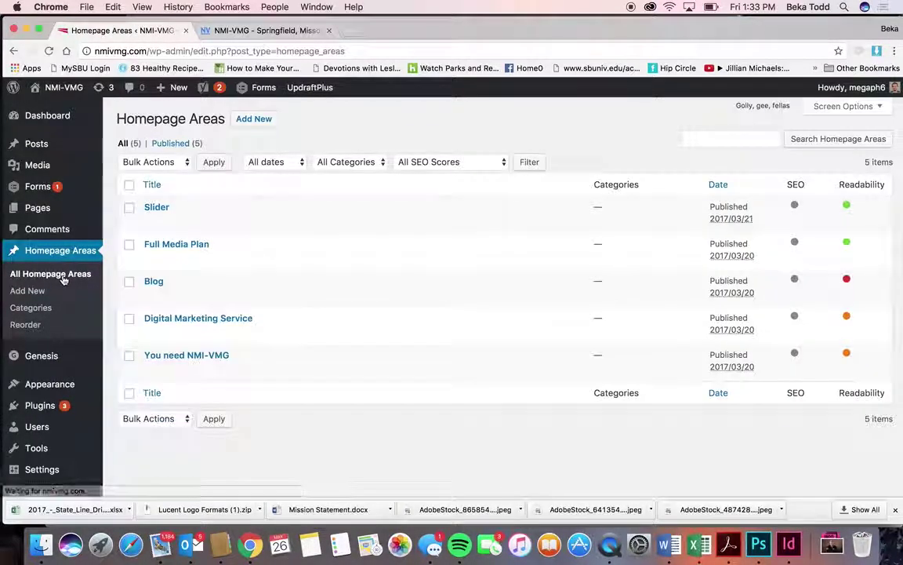
left_click(154, 281)
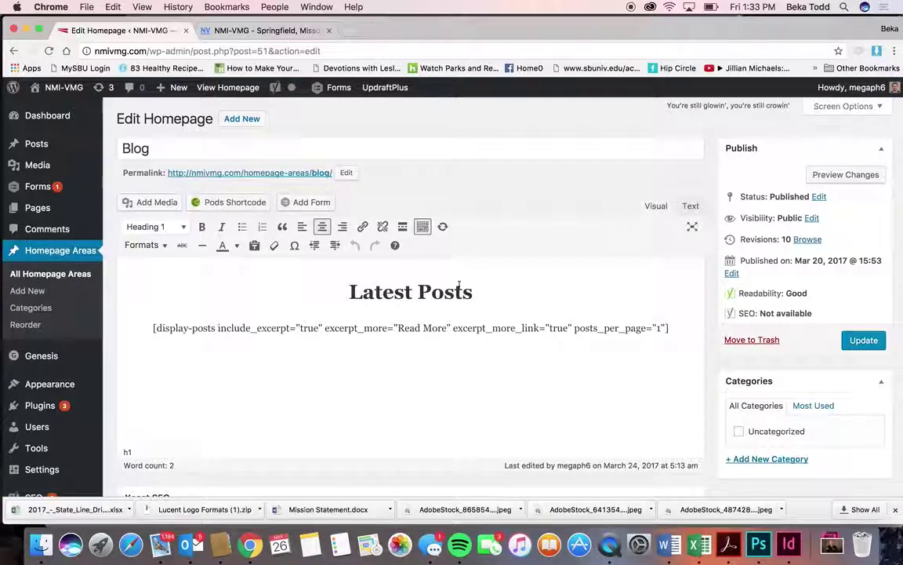
scroll(449, 336, "down", 20)
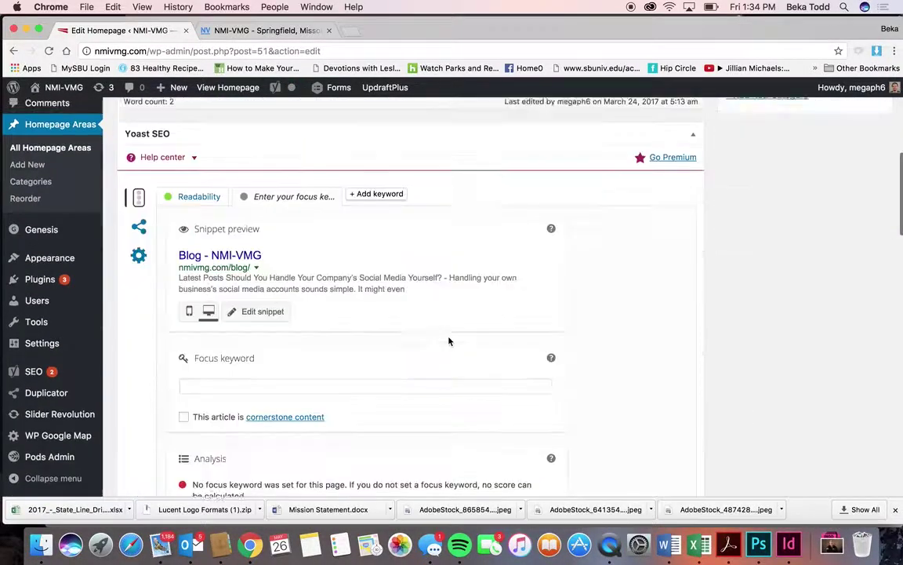
scroll(449, 336, "down", 8)
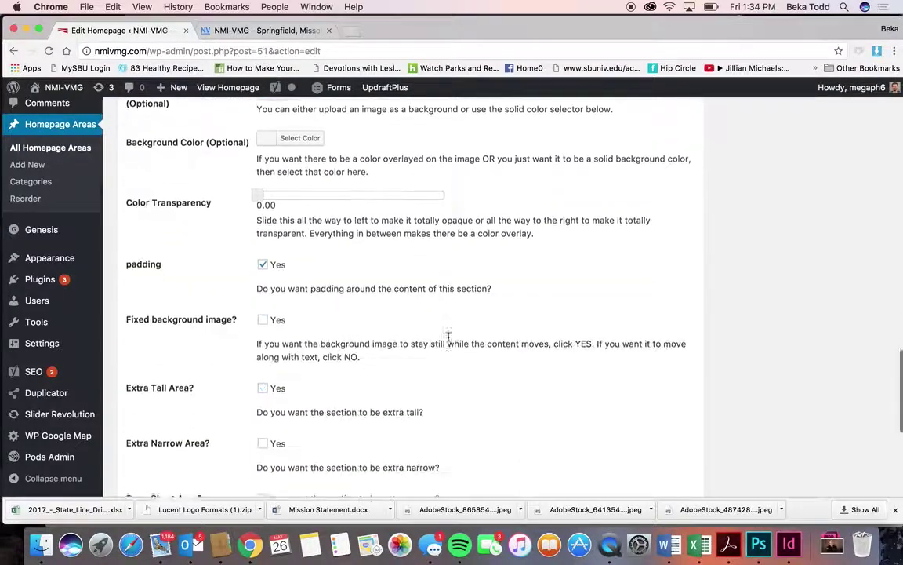
scroll(449, 341, "up", 15)
scroll(449, 340, "up", 5)
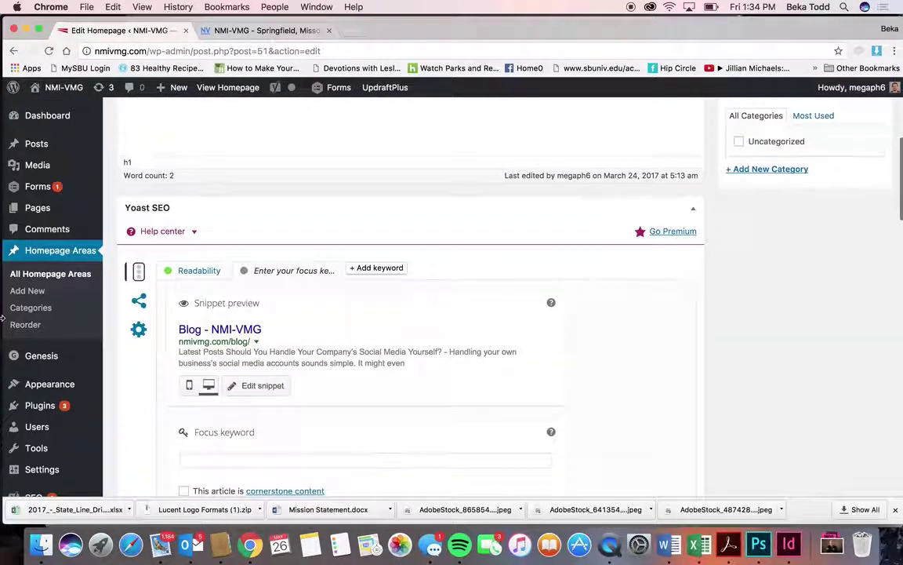
left_click(31, 275)
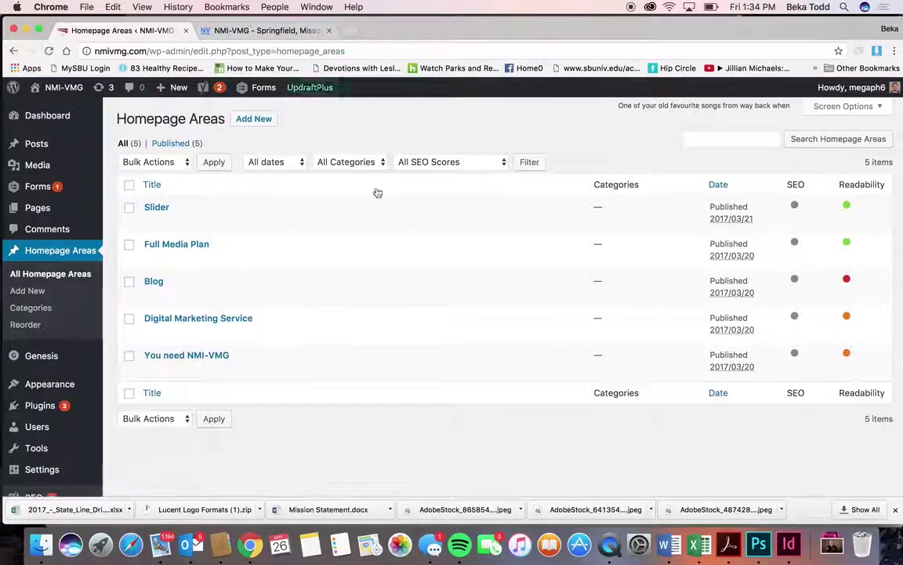
Step: Open the Full Media Plan homepage area's edit page and look over its fields
left_click(196, 245)
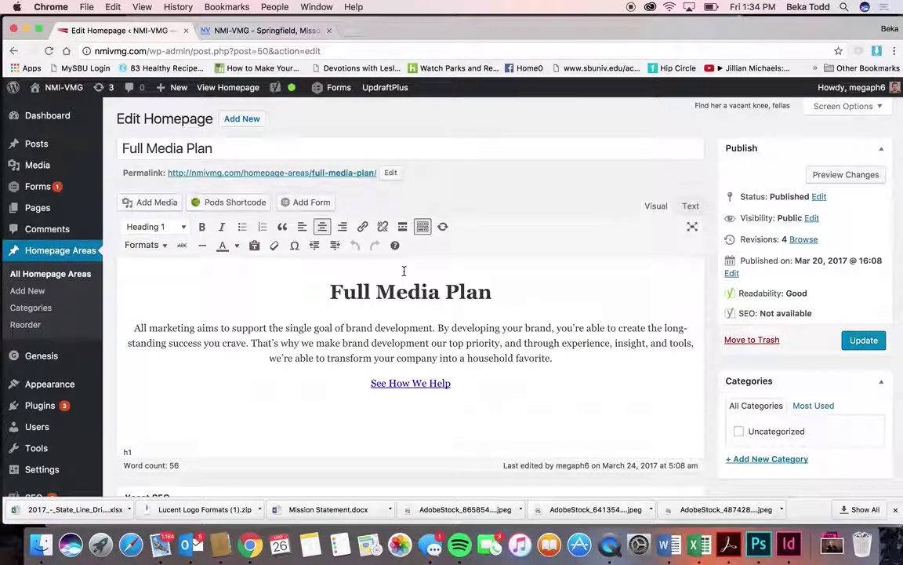
scroll(455, 355, "down", 15)
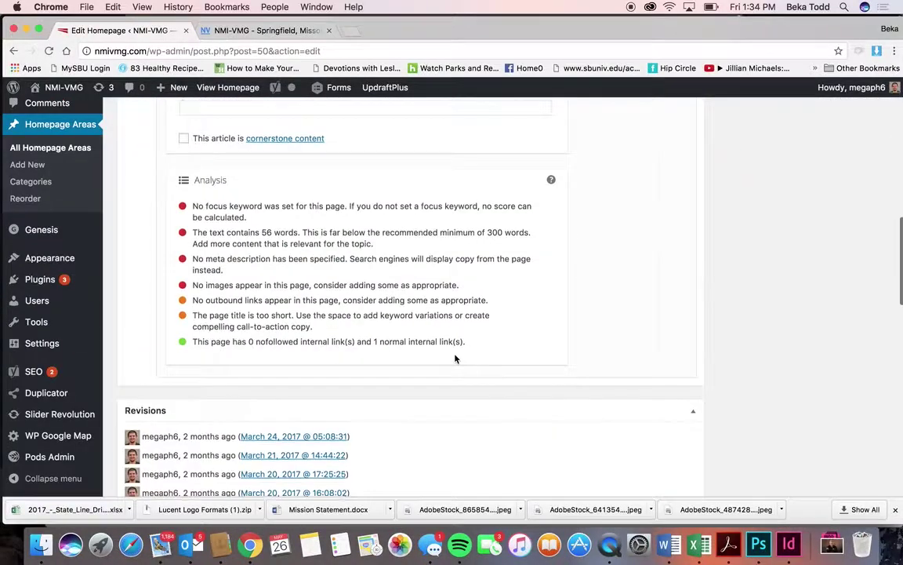
scroll(454, 355, "up", 15)
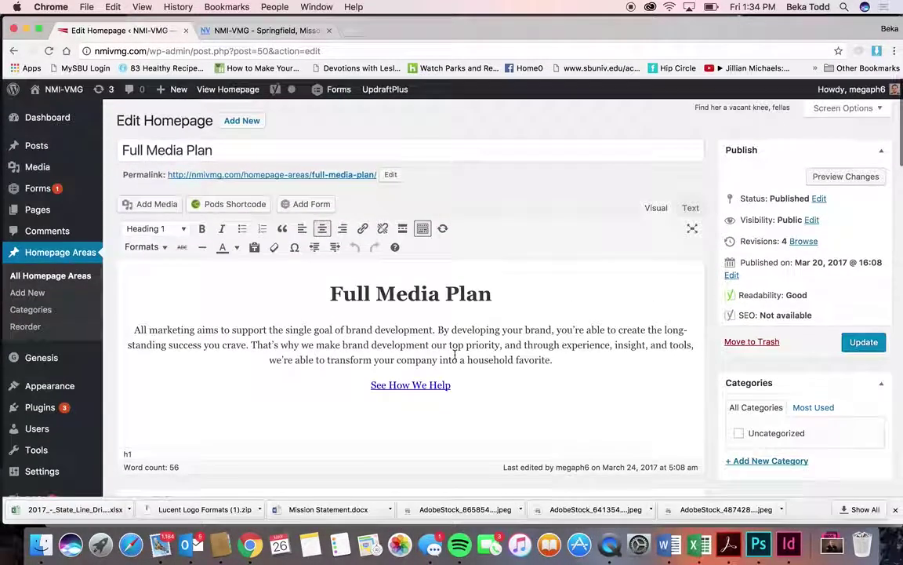
Step: Switch to the live NMI-VMG homepage and scroll to its Full Media Plan section
left_click(234, 30)
scroll(525, 191, "down", 5)
scroll(524, 191, "down", 10)
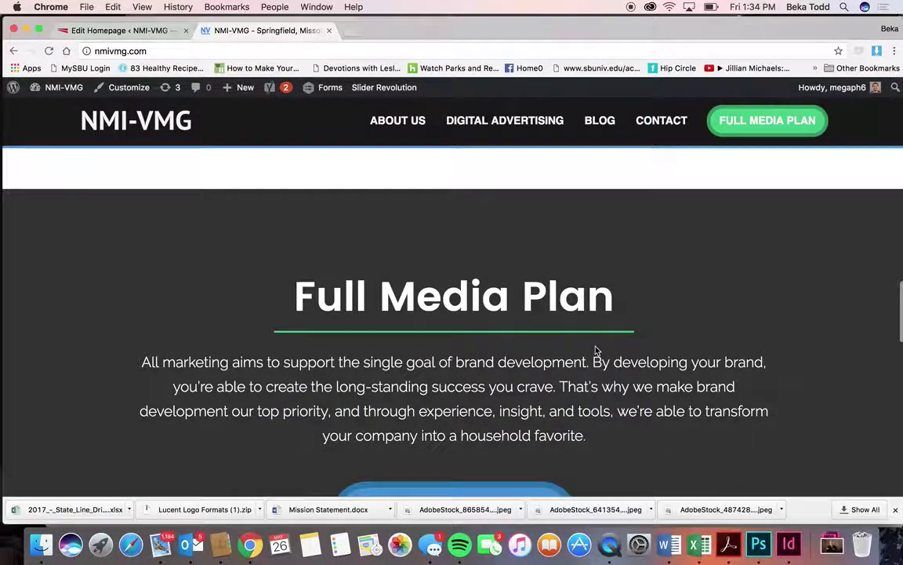
scroll(596, 353, "down", 3)
scroll(596, 351, "up", 7)
scroll(596, 351, "up", 5)
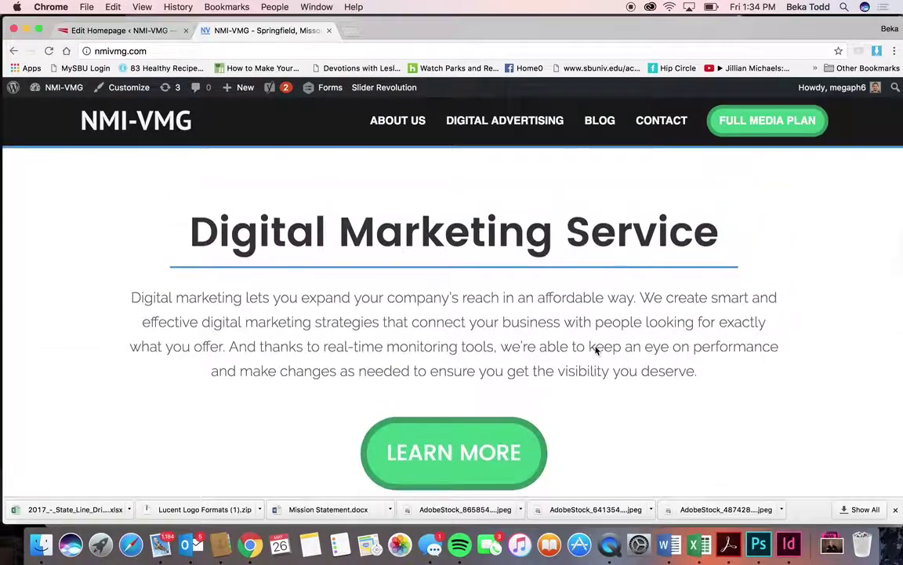
scroll(596, 350, "down", 2)
scroll(596, 350, "up", 1)
scroll(596, 350, "up", 8)
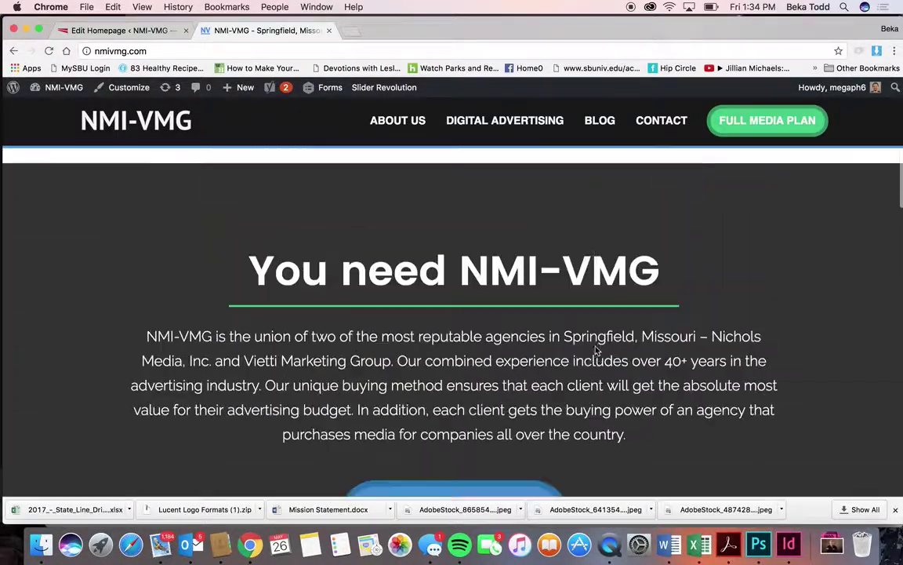
scroll(596, 345, "down", 2)
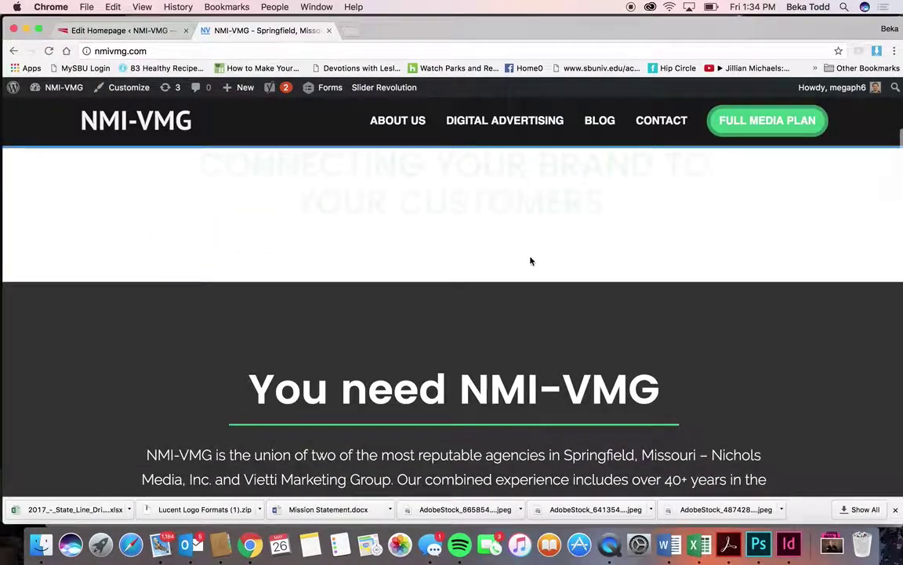
scroll(560, 335, "down", 2)
scroll(560, 335, "down", 15)
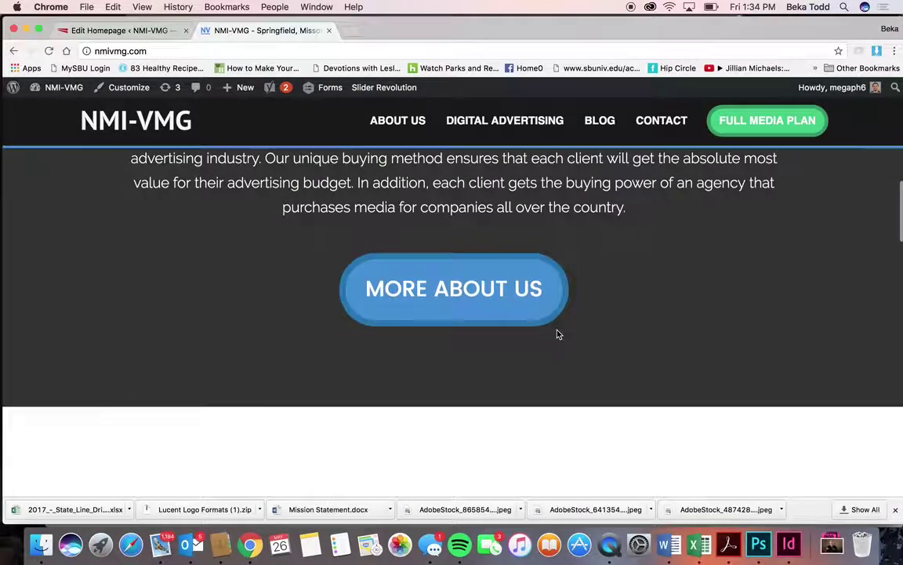
scroll(558, 334, "down", 20)
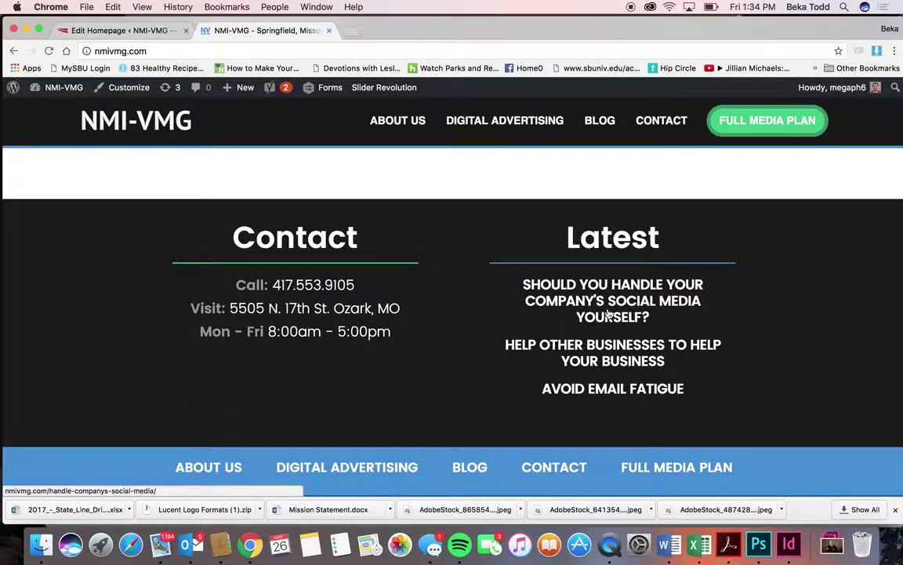
scroll(608, 310, "up", 5)
scroll(609, 311, "up", 5)
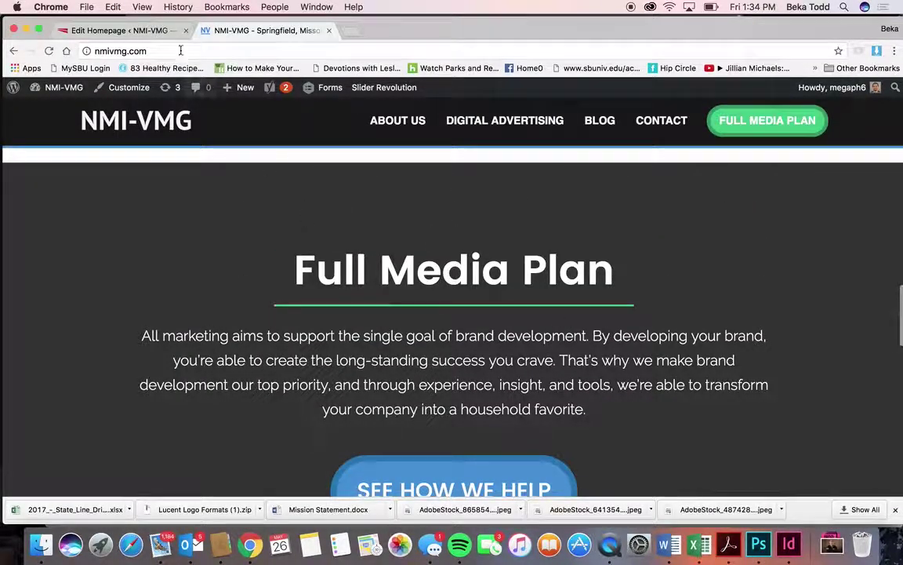
left_click(126, 31)
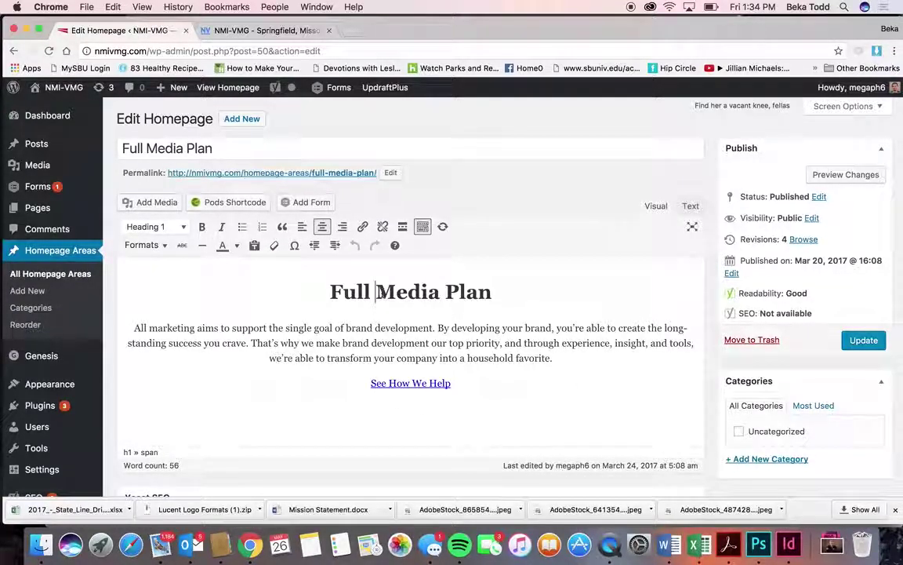
left_click(425, 343)
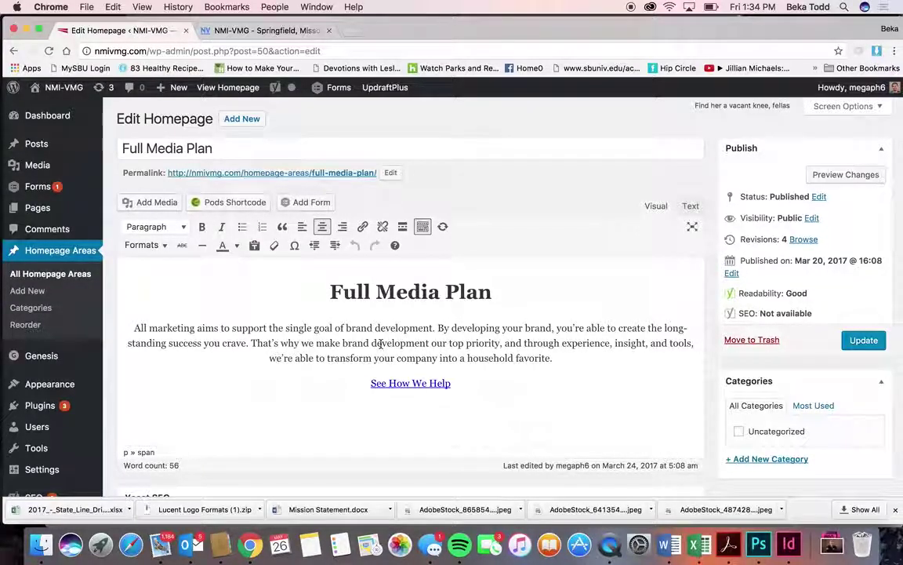
left_click(402, 383)
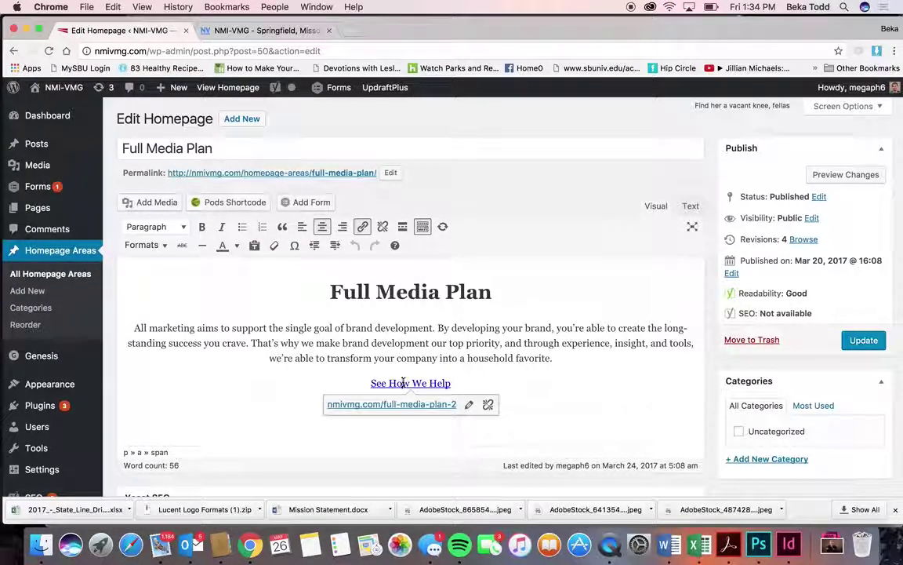
left_click(144, 245)
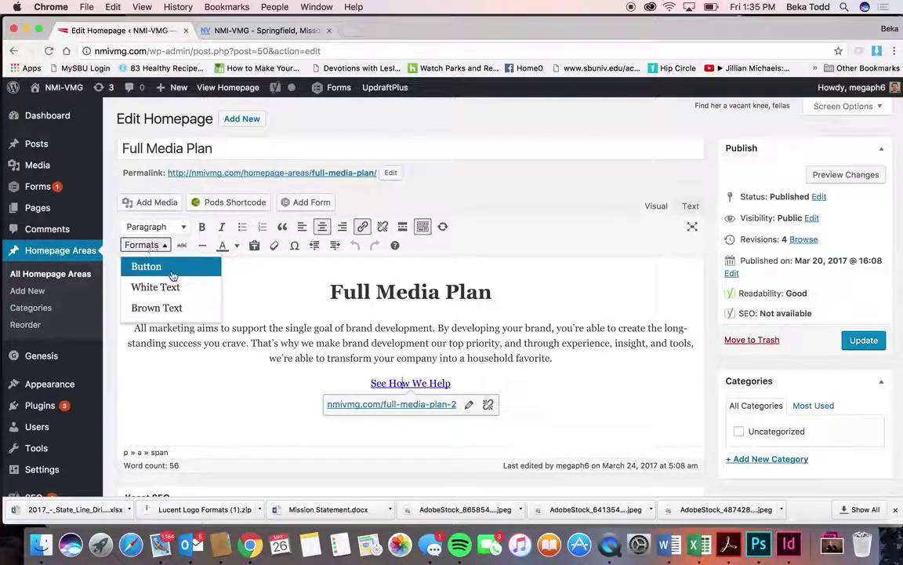
left_click(384, 358)
left_click(280, 30)
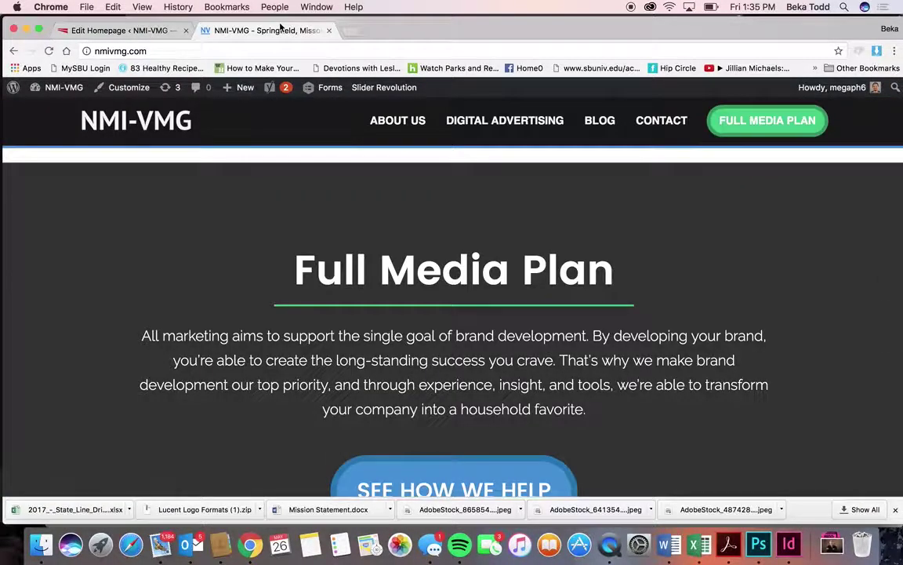
left_click(154, 30)
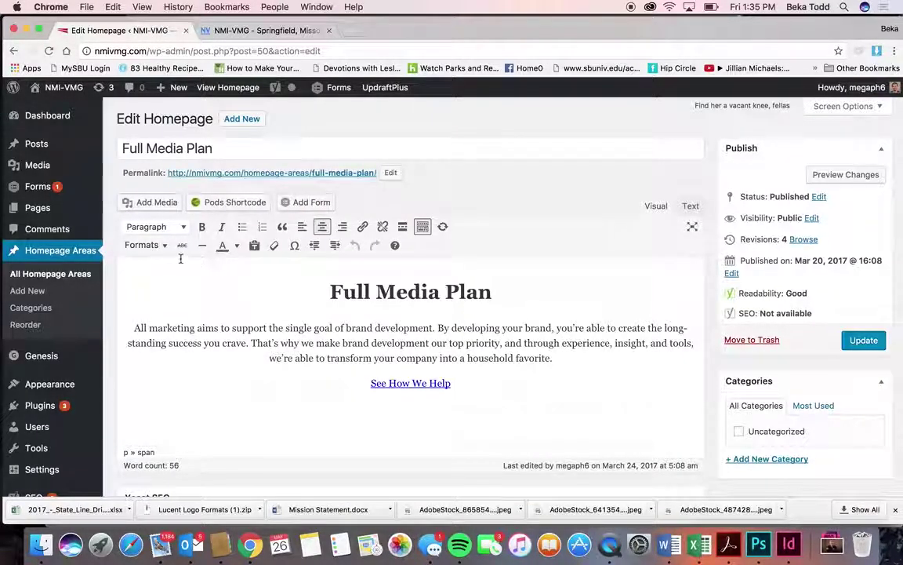
left_click(143, 244)
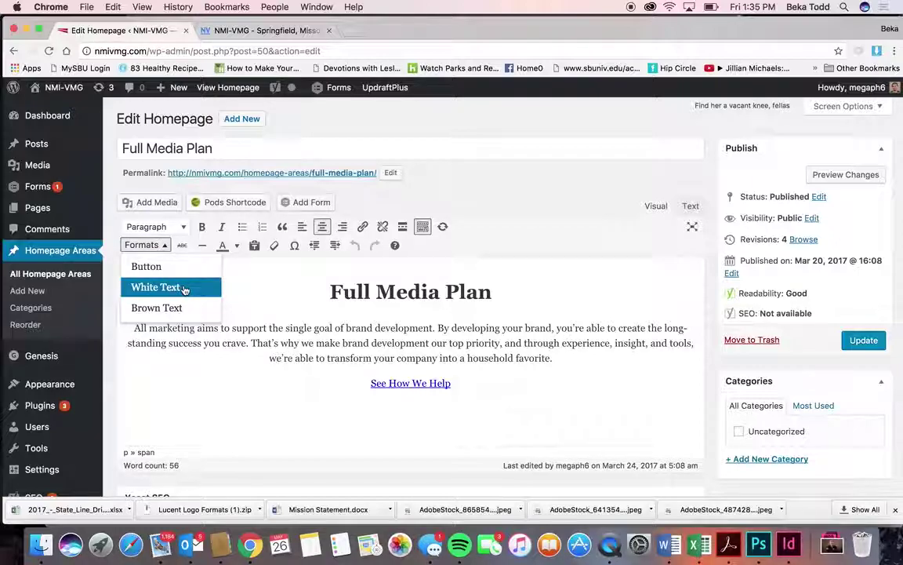
left_click(328, 320)
left_click(267, 30)
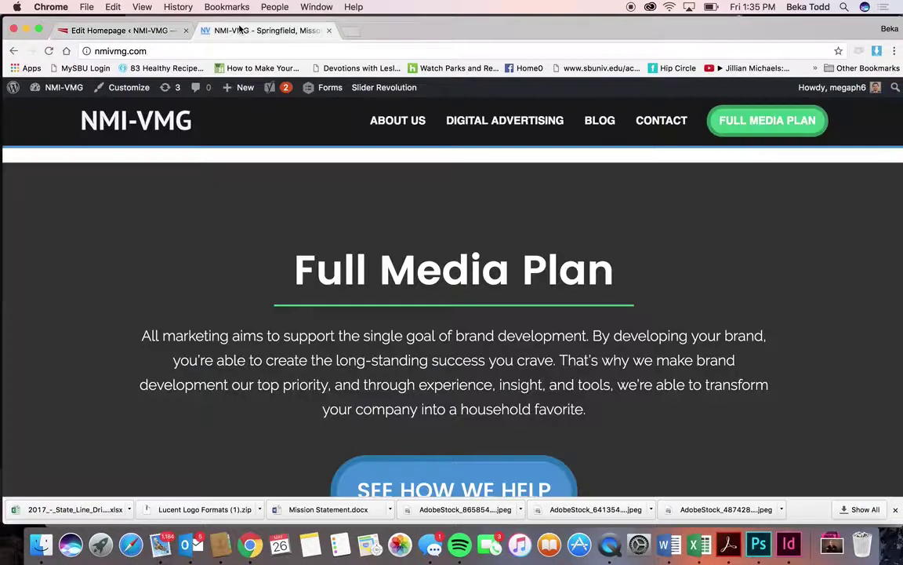
left_click(133, 29)
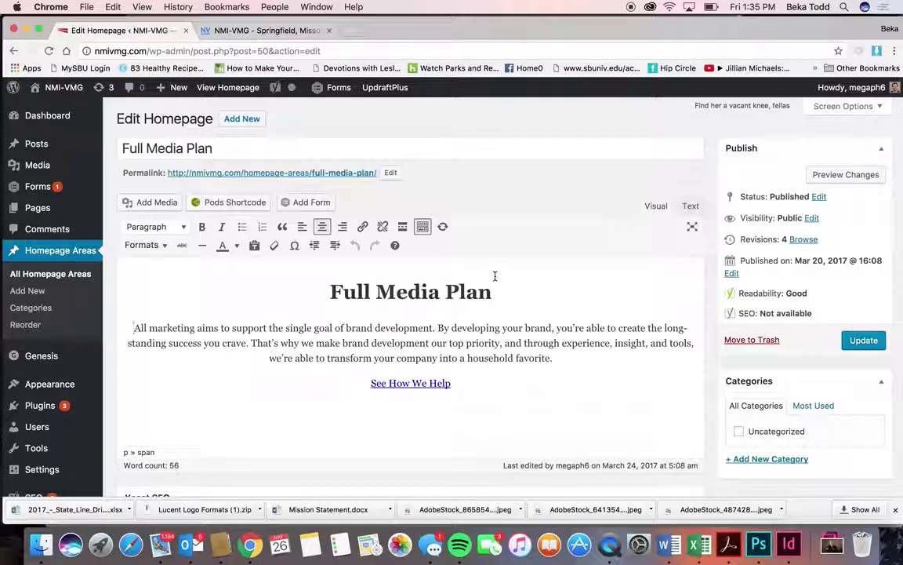
scroll(494, 276, "down", 5)
scroll(494, 276, "down", 15)
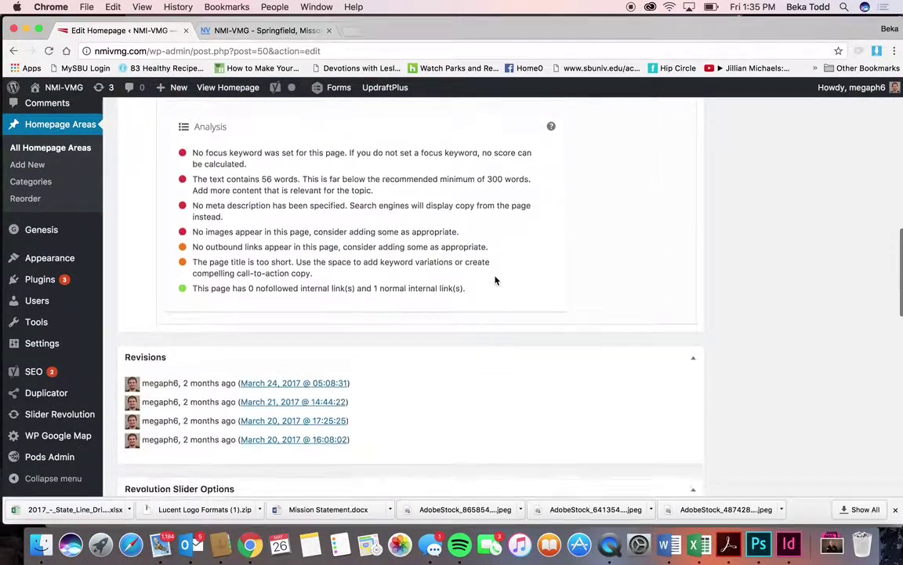
Step: Inspect the section's background image and background colour options, closing both without changes
scroll(497, 274, "down", 2)
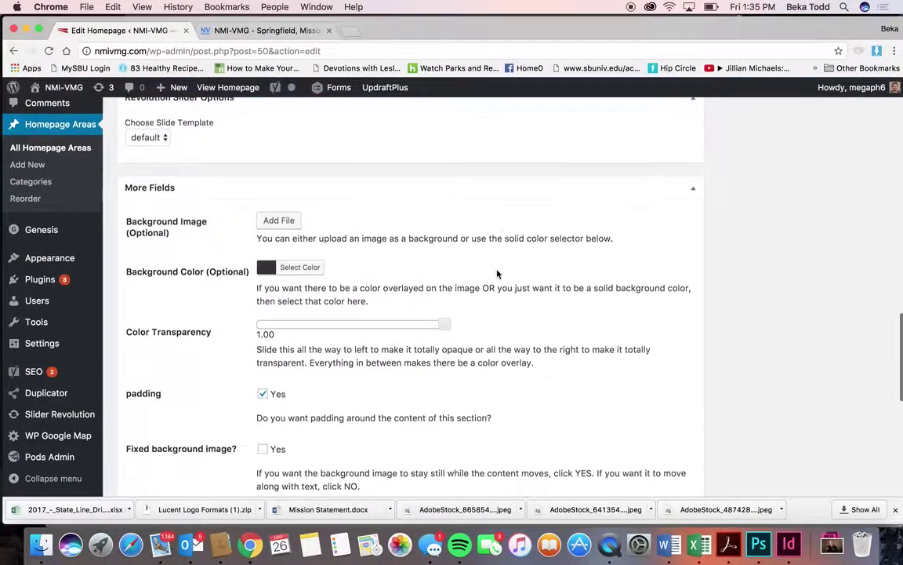
left_click(278, 222)
left_click(112, 139)
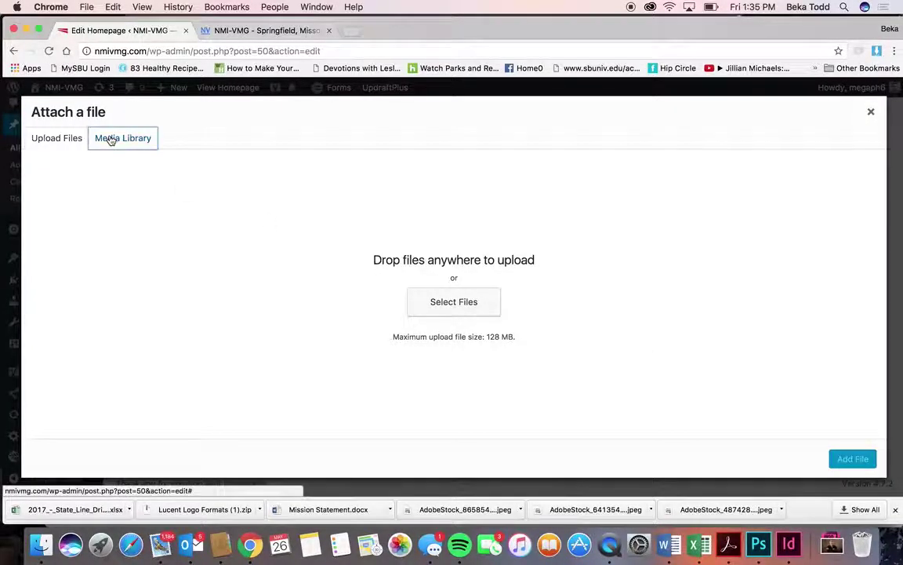
left_click(869, 121)
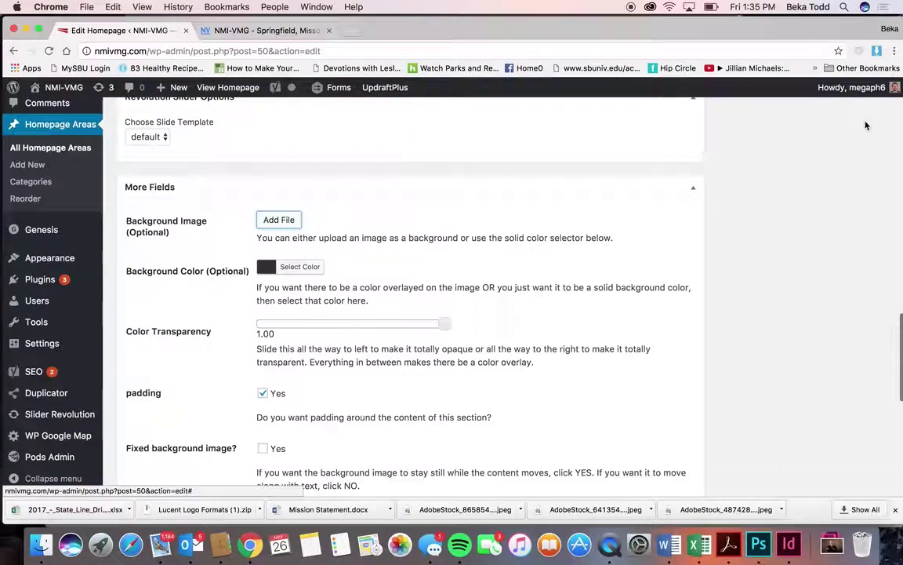
left_click(315, 272)
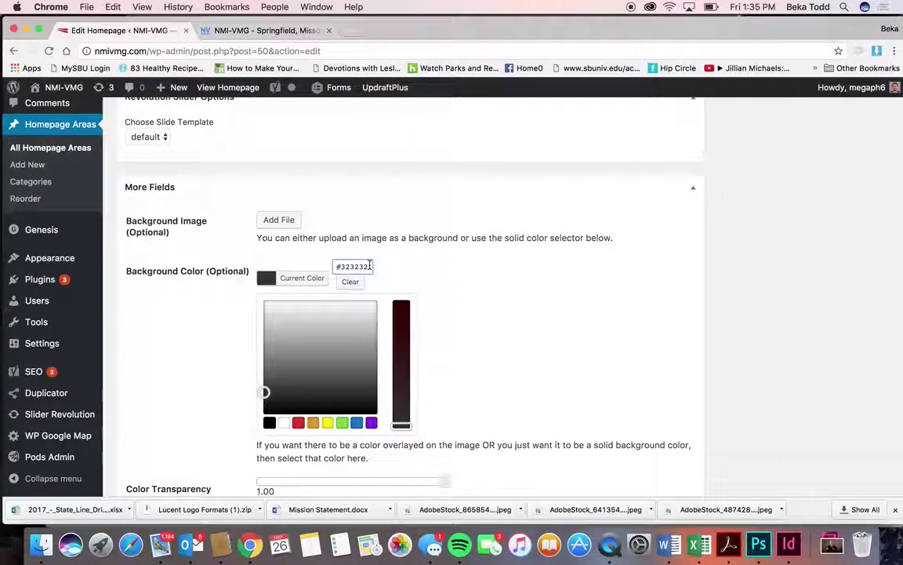
left_click(525, 269)
Step: Compare the Full Media Plan settings with the live homepage
scroll(525, 269, "down", 2)
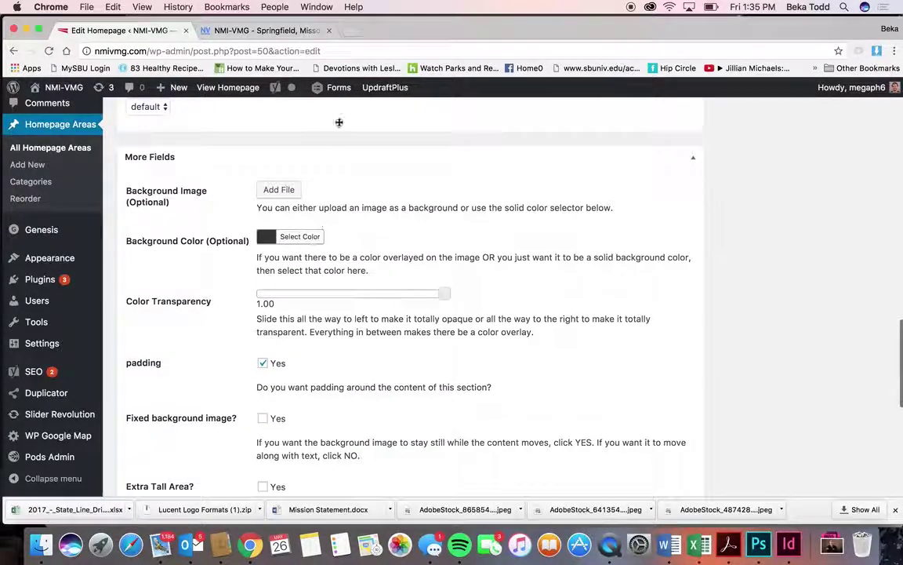
left_click(294, 31)
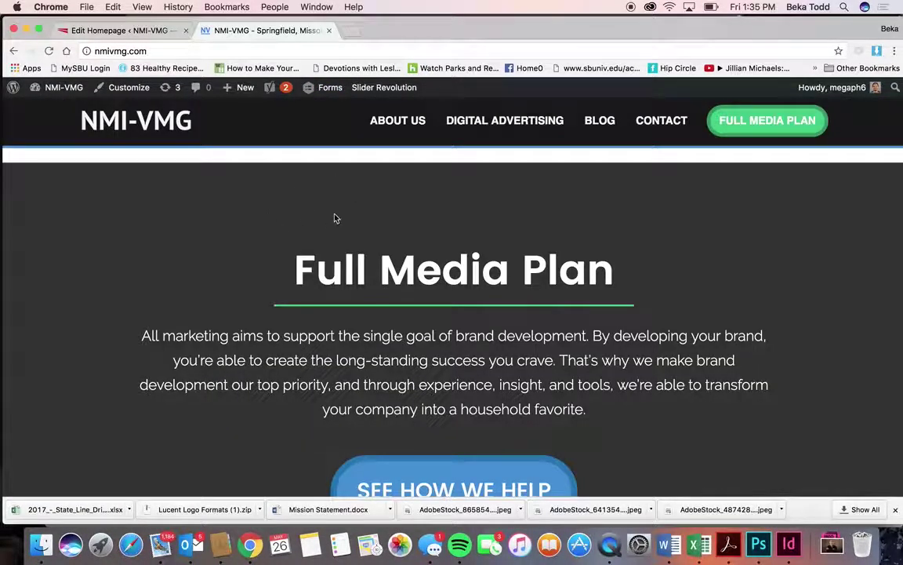
left_click(116, 30)
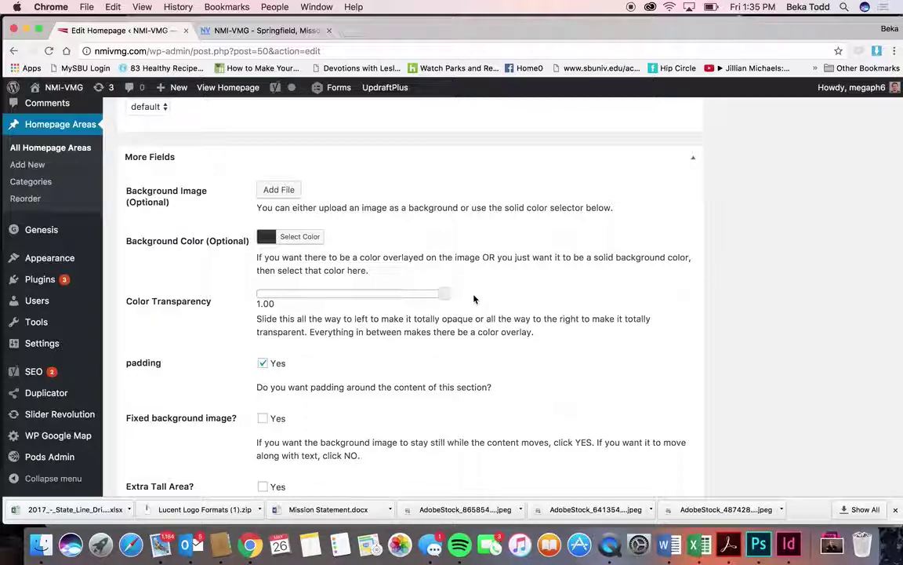
Step: Uncheck the padding 'Yes' option and check the live Full Media Plan page
left_click(264, 364)
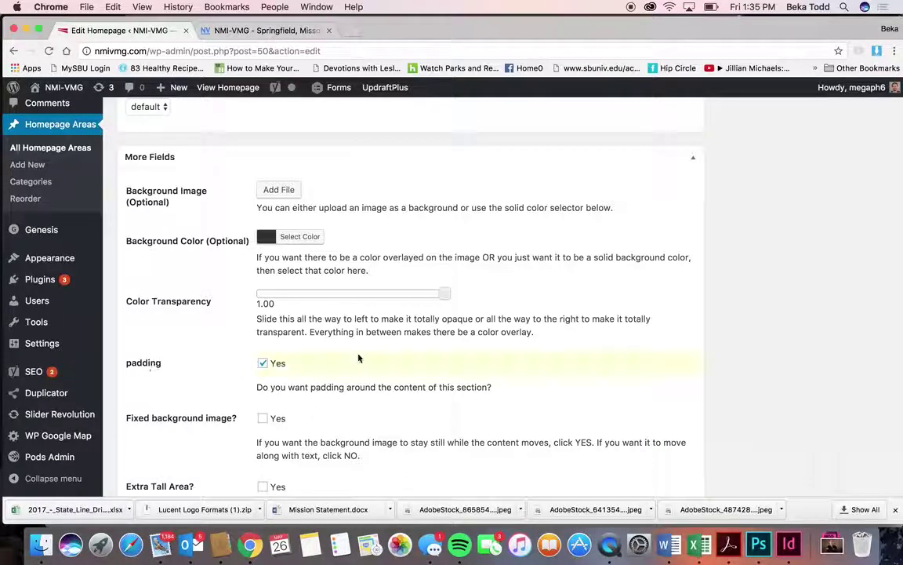
scroll(337, 358, "down", 10)
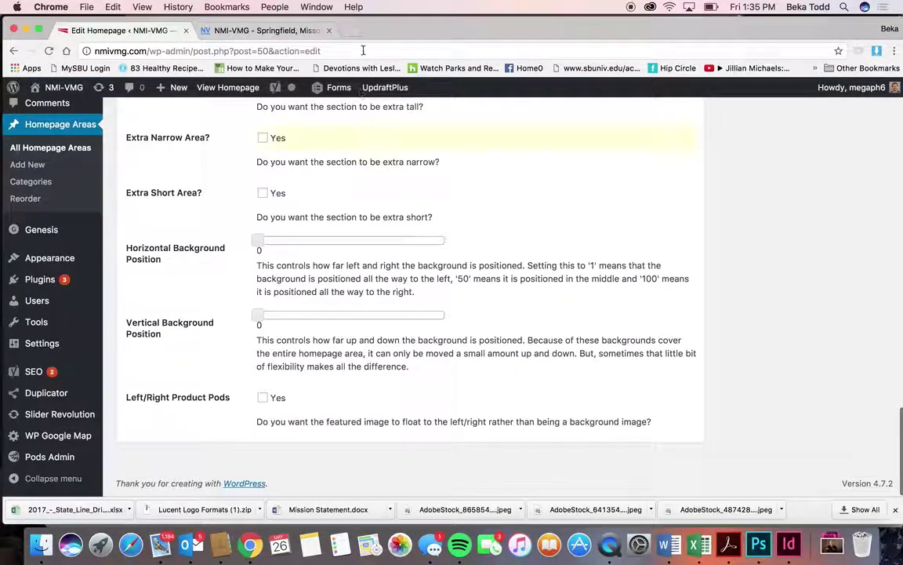
left_click(259, 30)
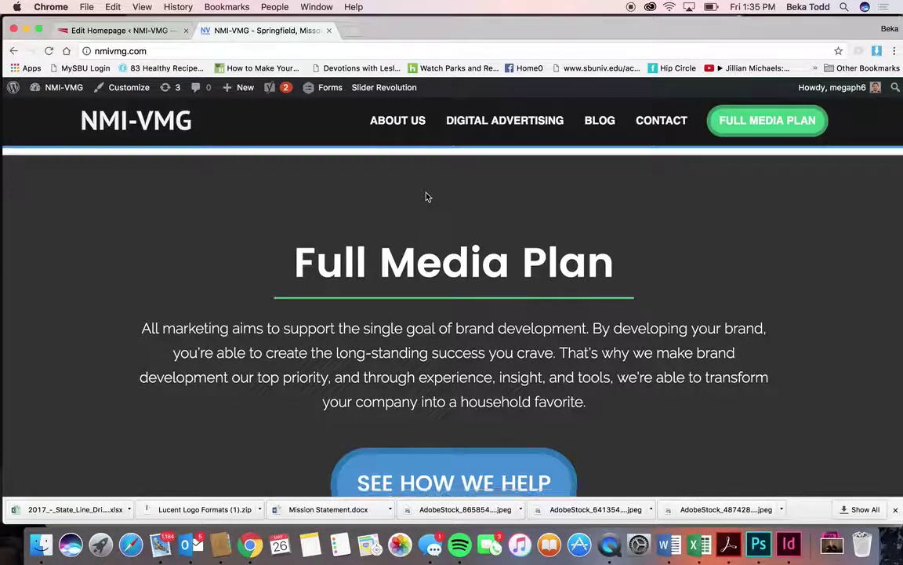
scroll(427, 197, "down", 2)
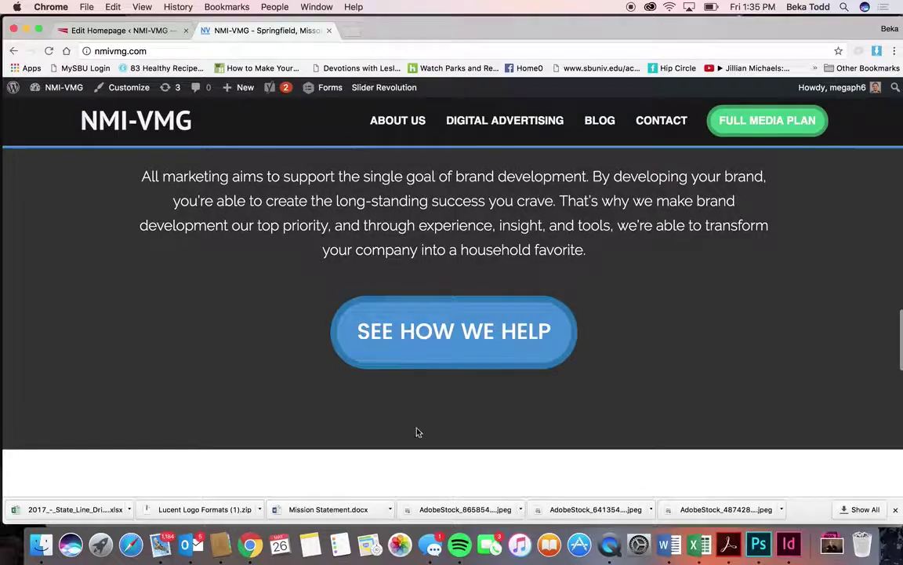
left_click(146, 31)
scroll(377, 342, "up", 3)
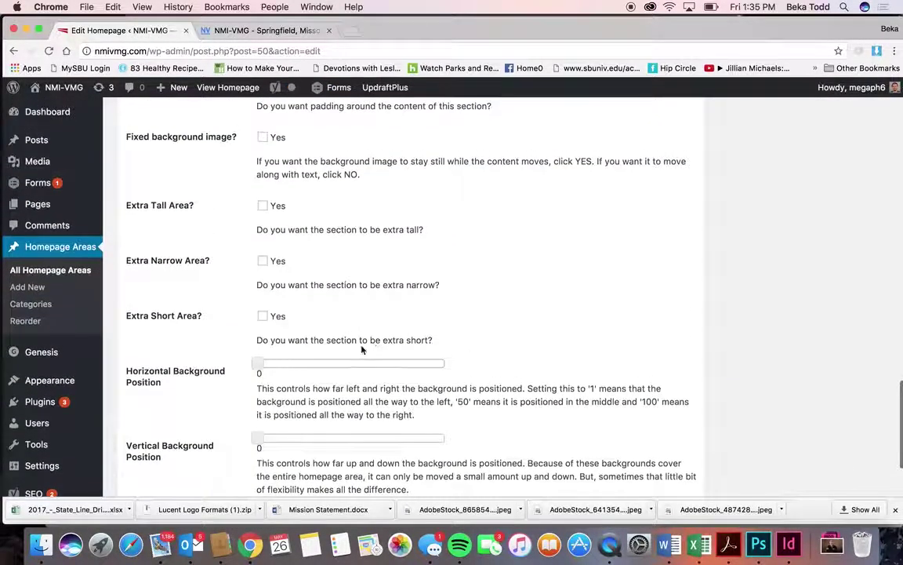
Step: Start a new homepage area titled 'Hello' with body lines ending in 'Learn More.'
left_click(38, 295)
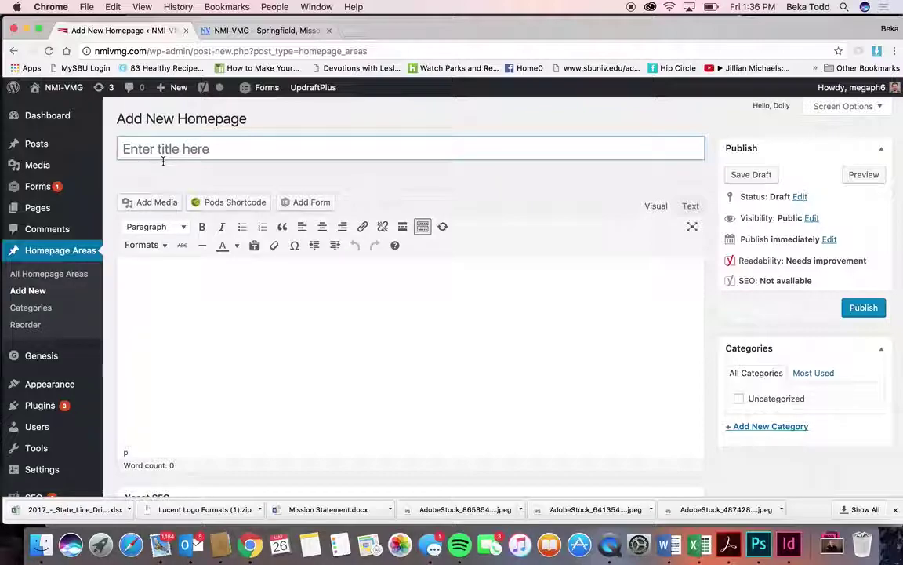
type("Hello")
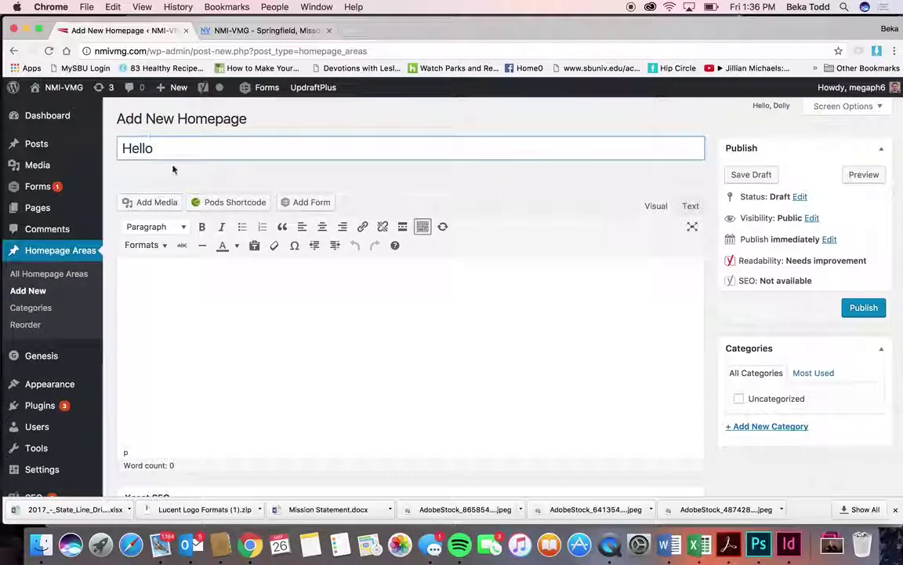
left_click(302, 337)
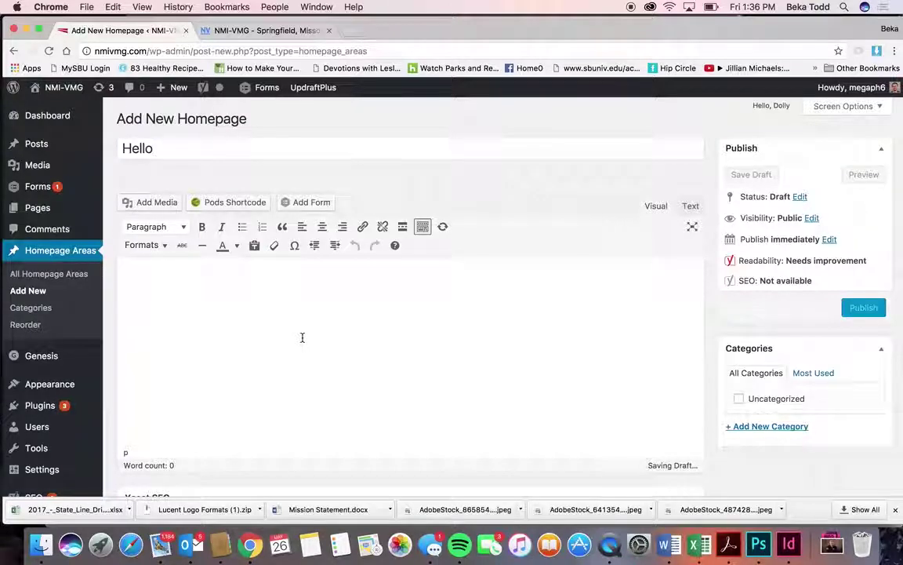
type("Hello")
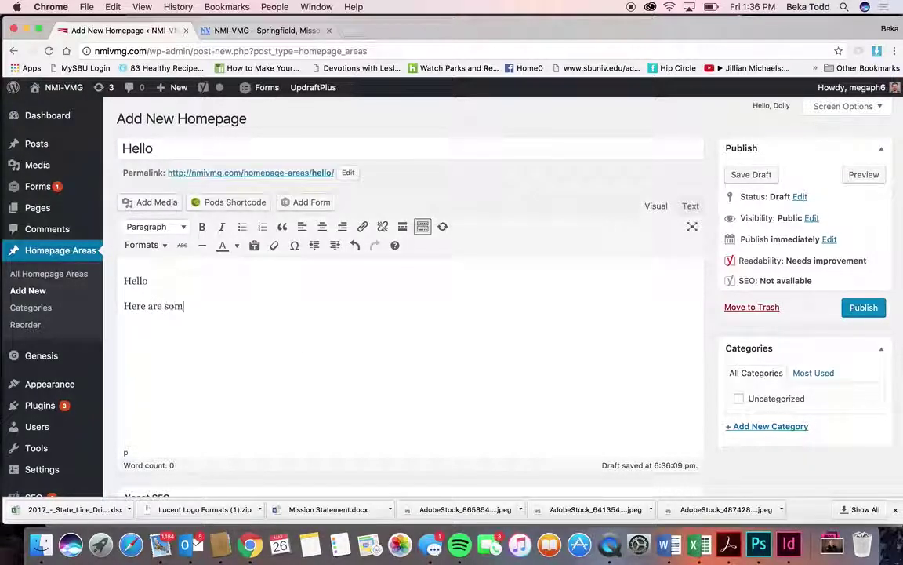
type(".")
key("Return")
type("Learn More")
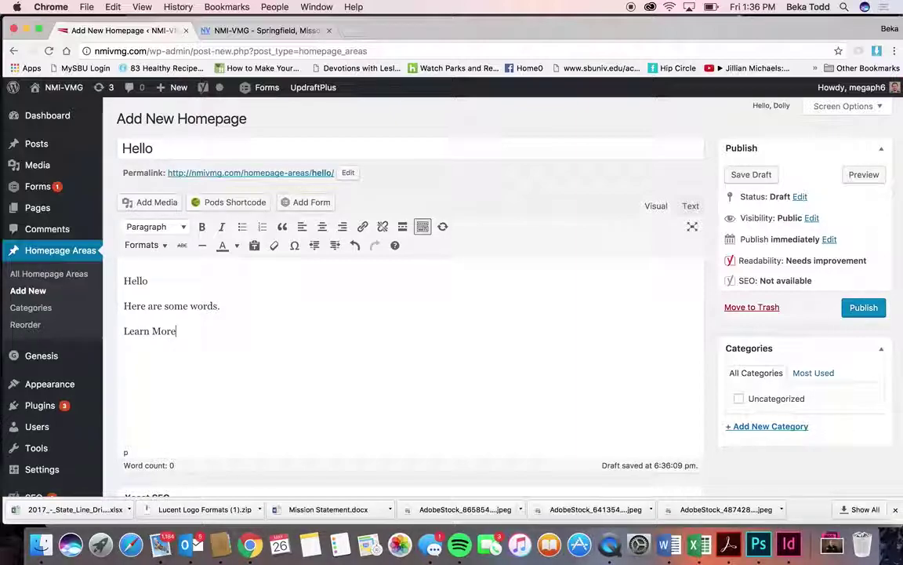
Step: Centre all three paragraphs and make the Hello line a Heading 1
key("super+a")
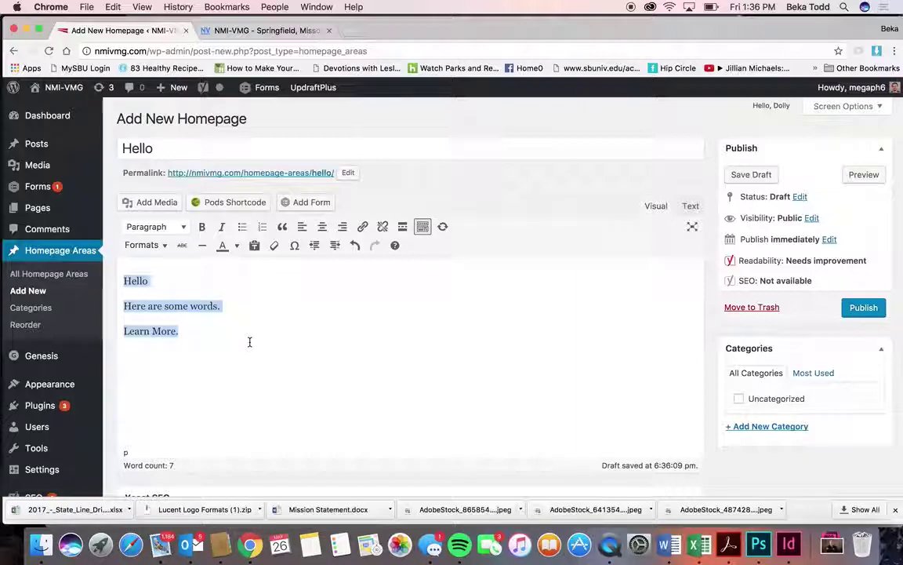
left_click(322, 226)
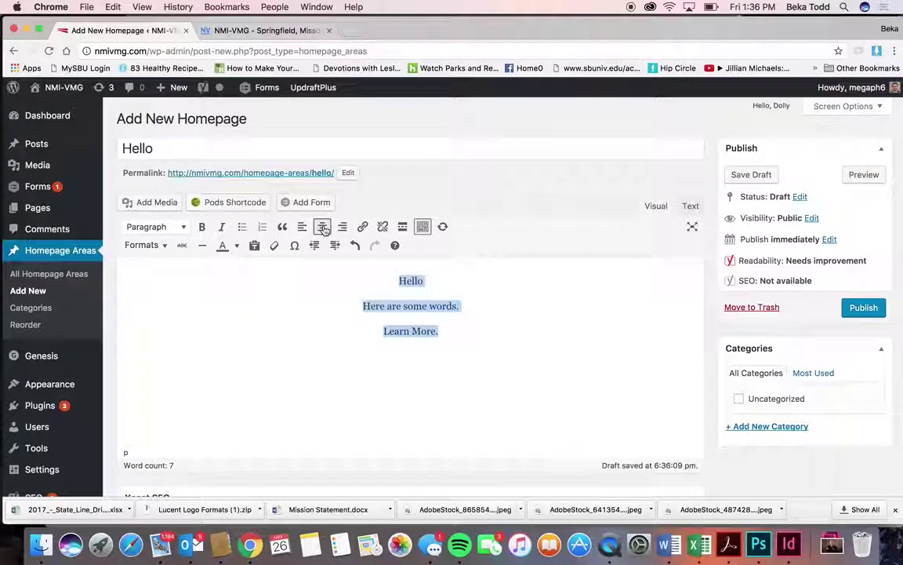
left_click(415, 280)
left_click(153, 227)
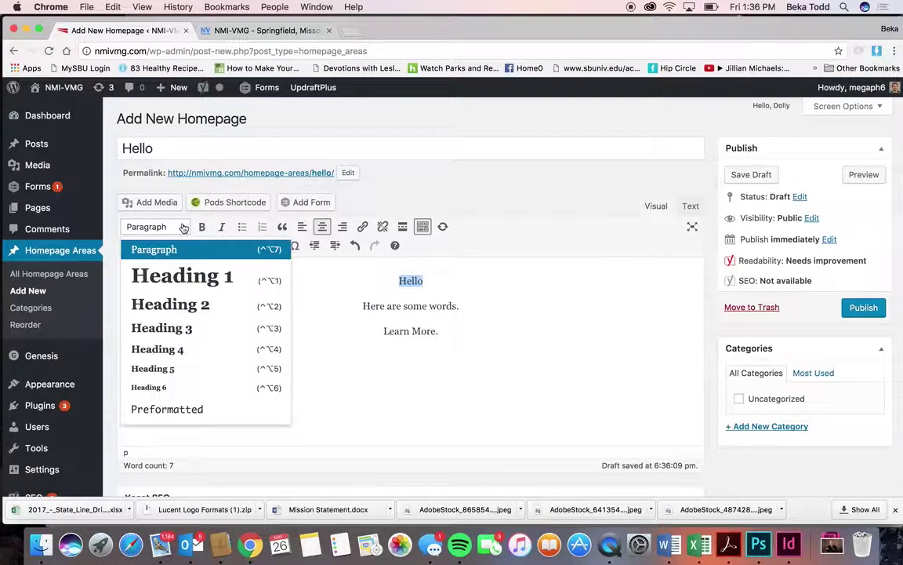
left_click(181, 276)
Step: Link the 'Learn More.' text to the Full Media Plan page
left_click(438, 352)
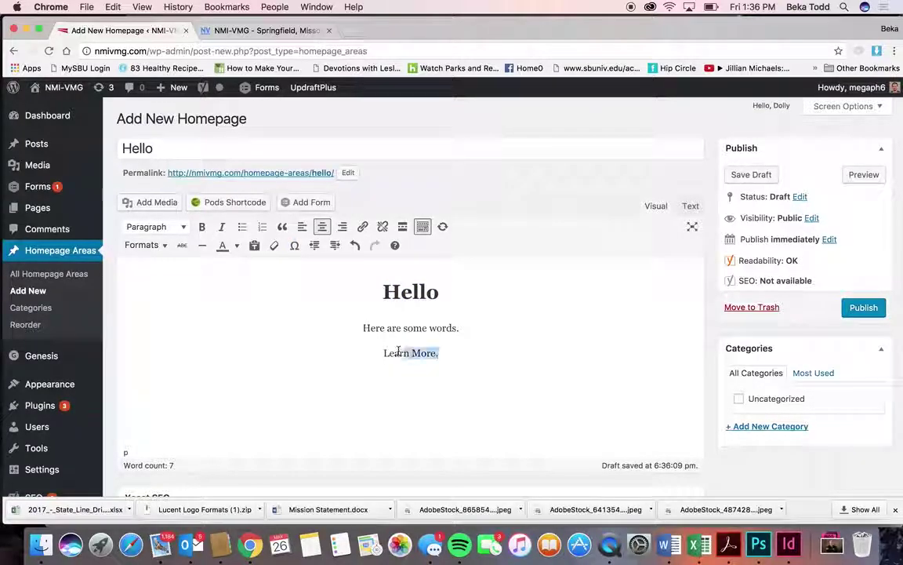
left_click(363, 226)
left_click(513, 375)
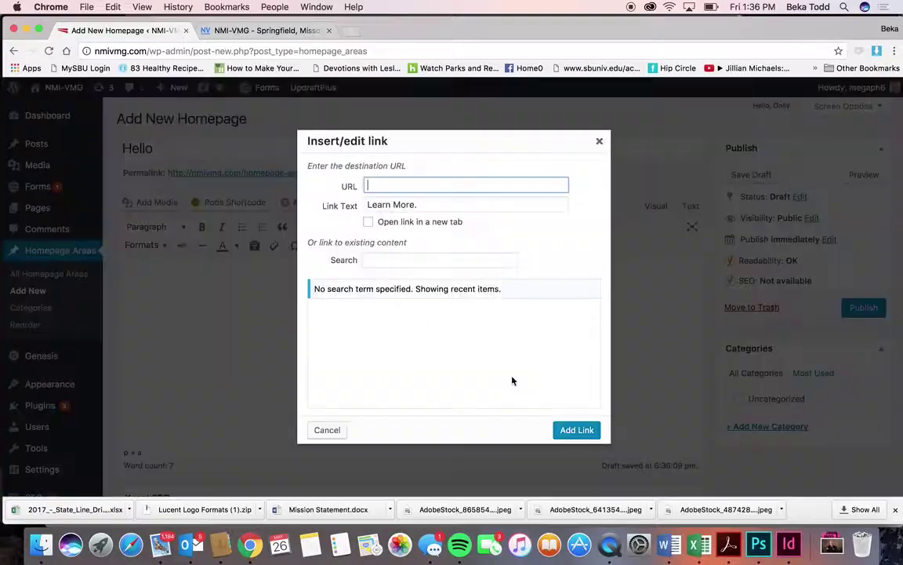
left_click(461, 328)
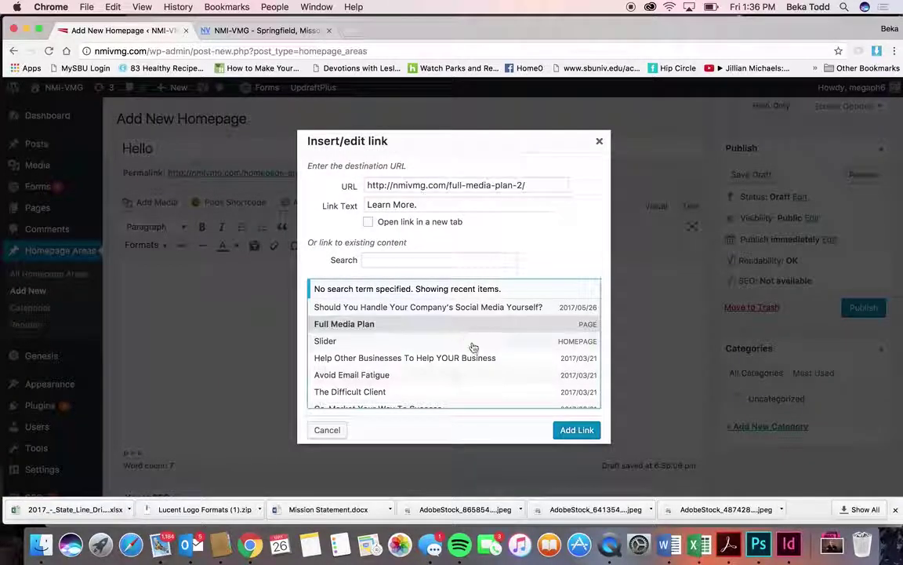
left_click(576, 429)
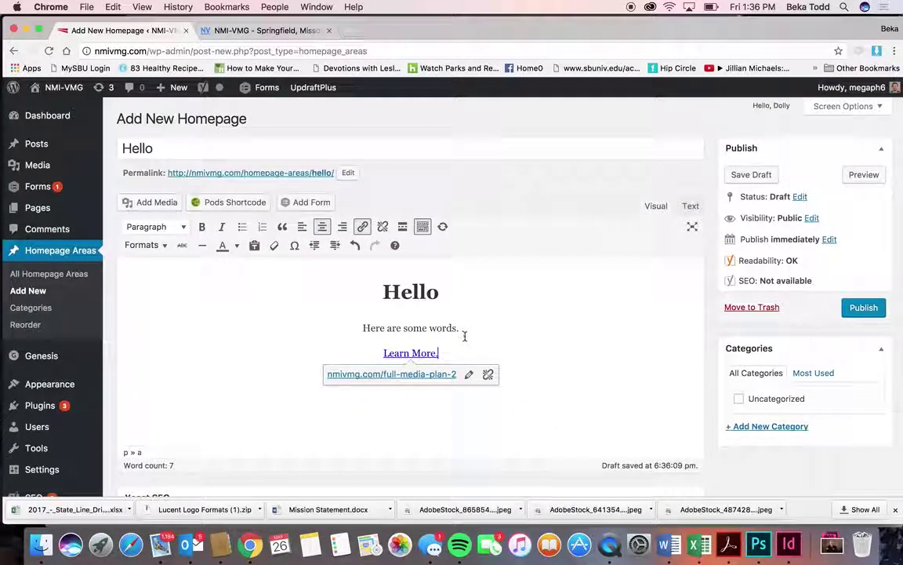
Step: Apply the Button format to the Learn More link, then to all the content
left_click_drag(448, 352, 363, 346)
left_click(148, 248)
left_click(157, 267)
left_click(465, 333)
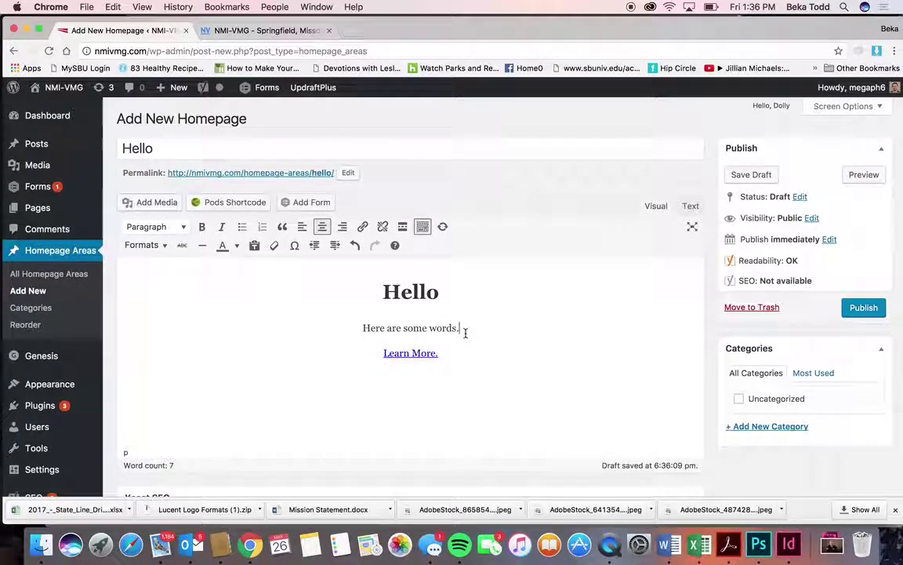
key("super+a")
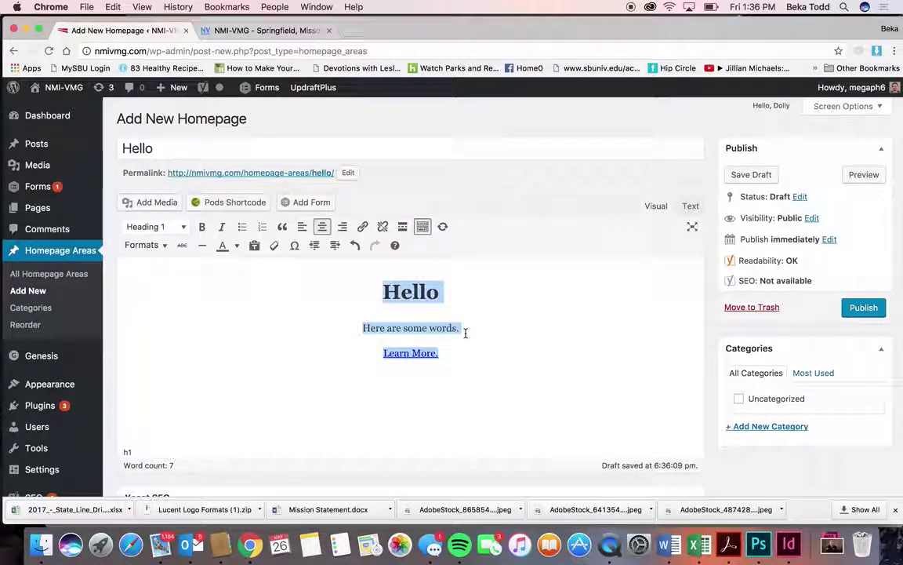
left_click(142, 248)
left_click(145, 264)
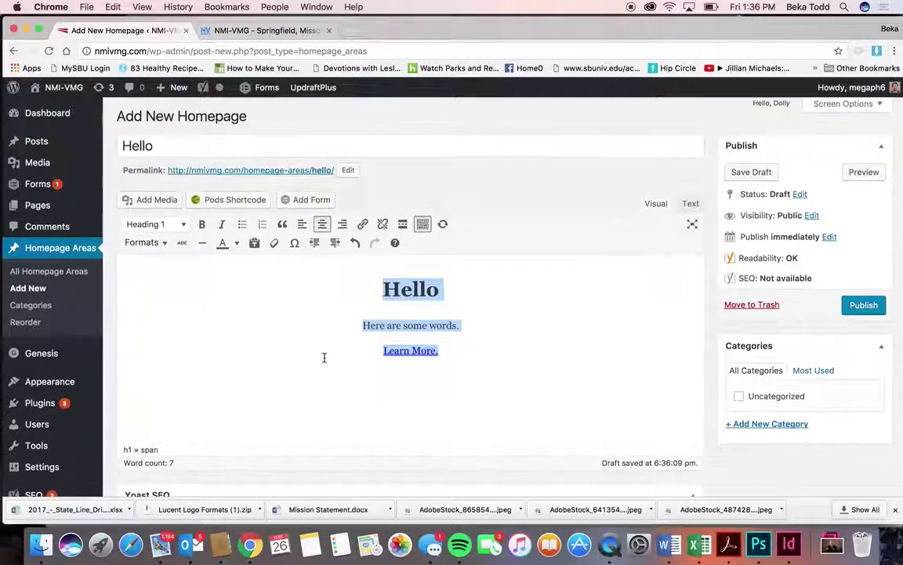
scroll(323, 359, "down", 15)
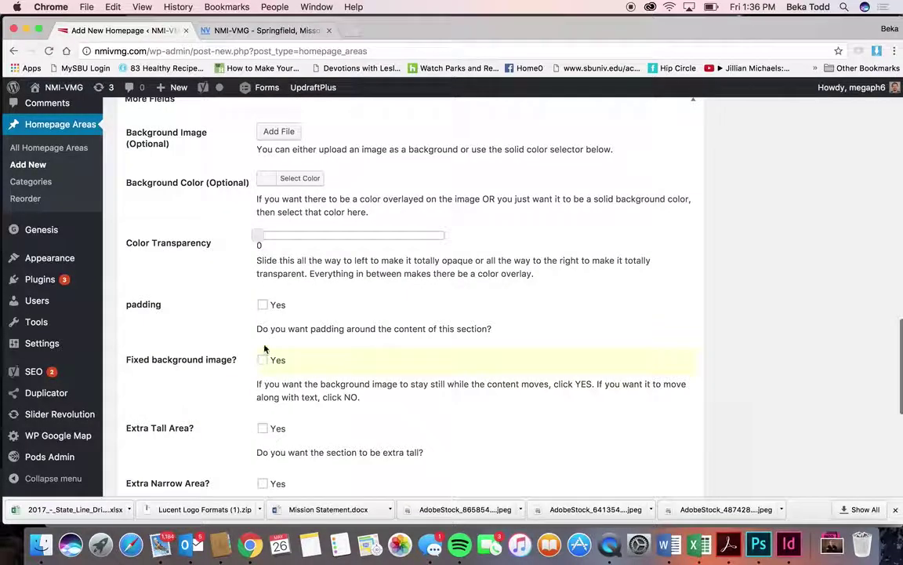
Step: Tick the padding option for the Hello section
left_click(263, 305)
scroll(330, 302, "up", 15)
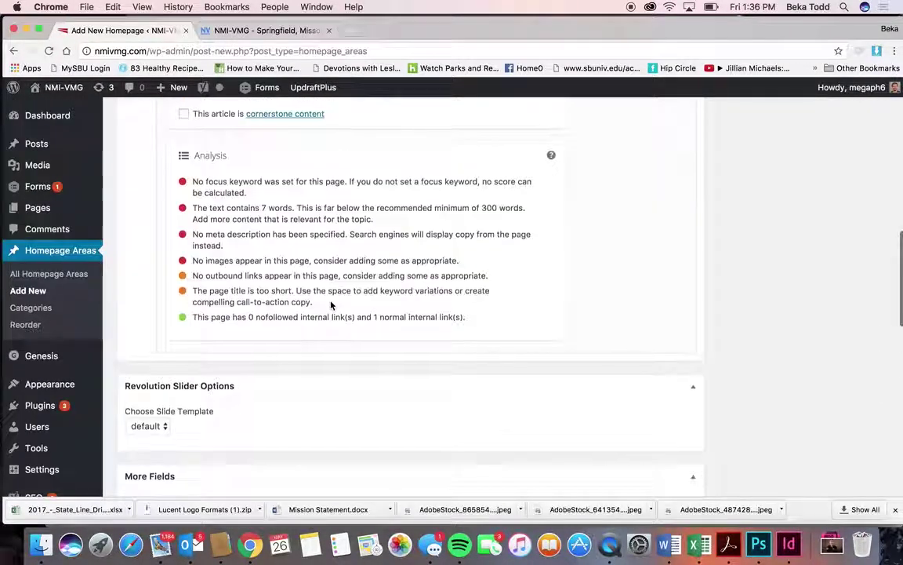
scroll(310, 240, "up", 3)
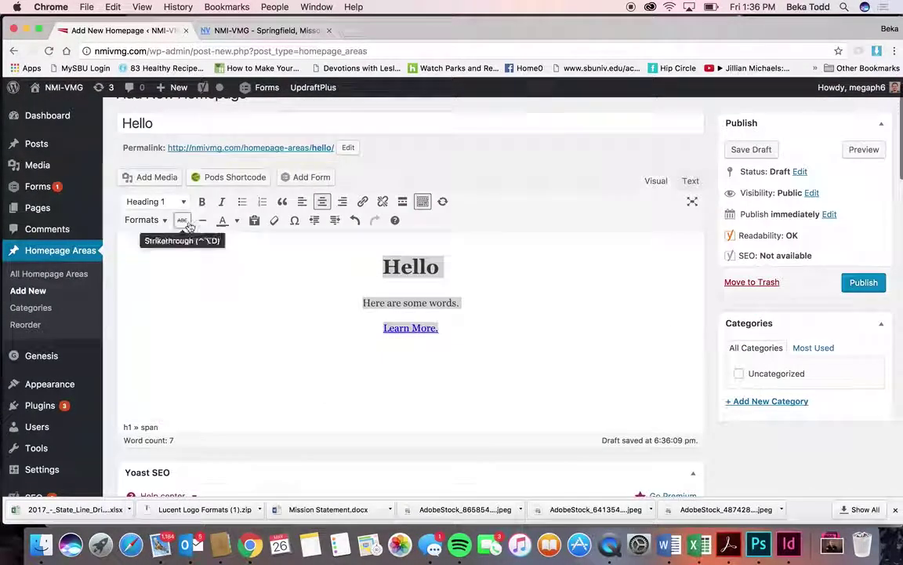
left_click(143, 219)
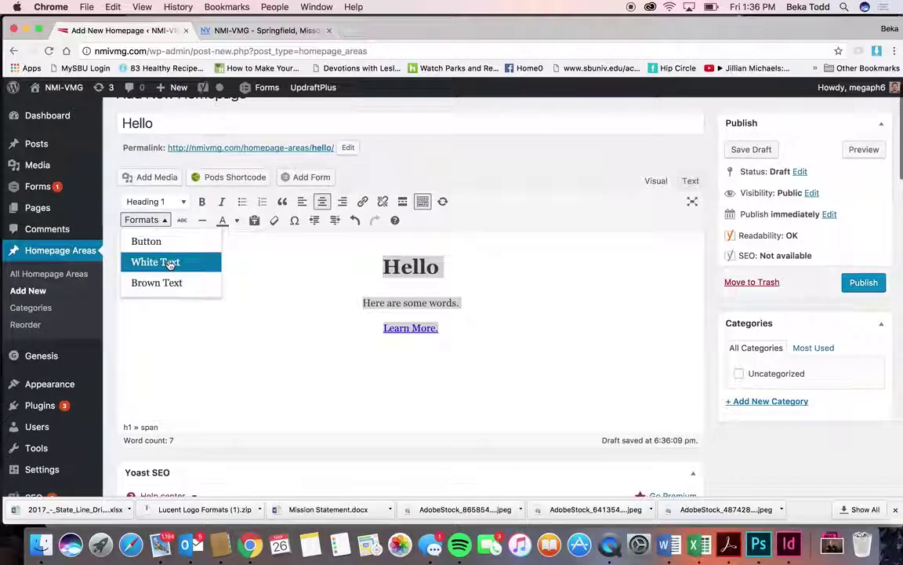
scroll(351, 284, "down", 10)
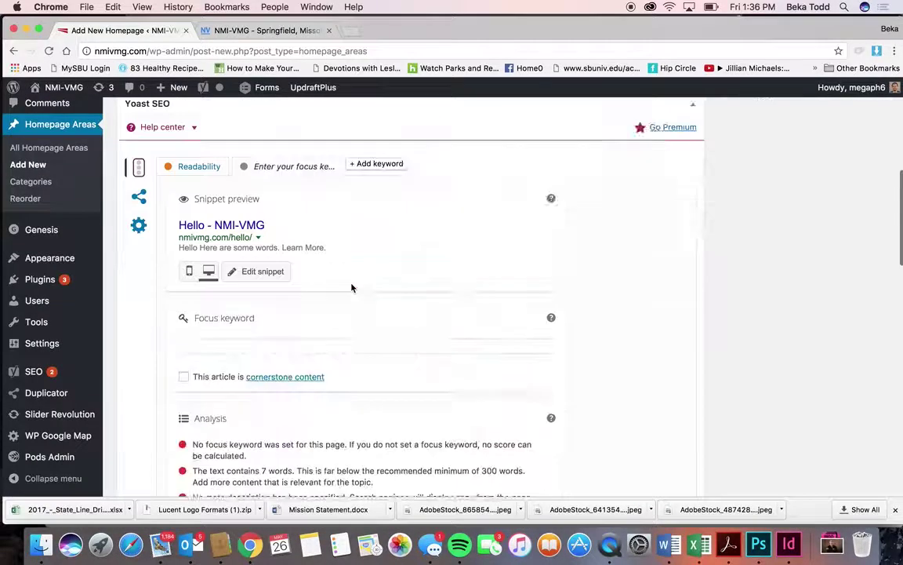
scroll(343, 209, "down", 5)
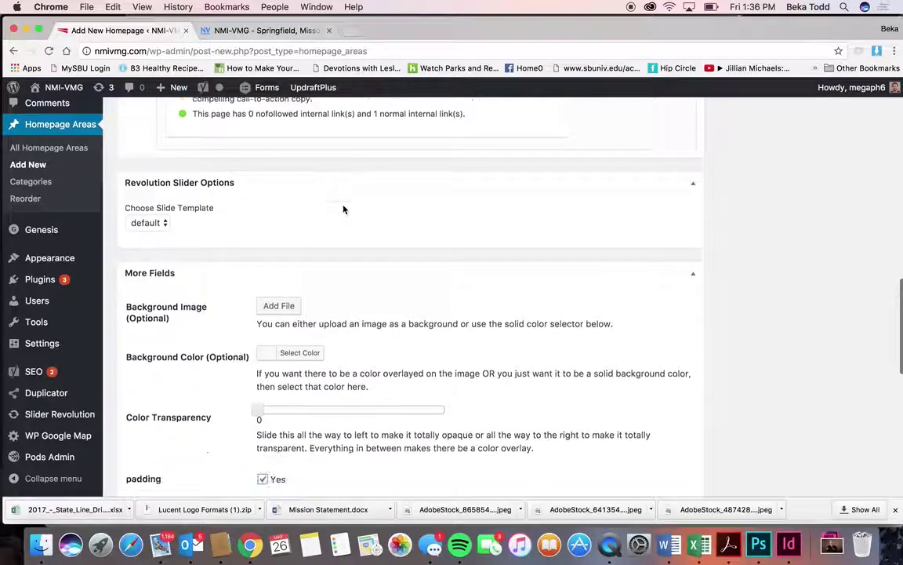
Step: Set the section background colour to dark grey #424242
left_click(296, 364)
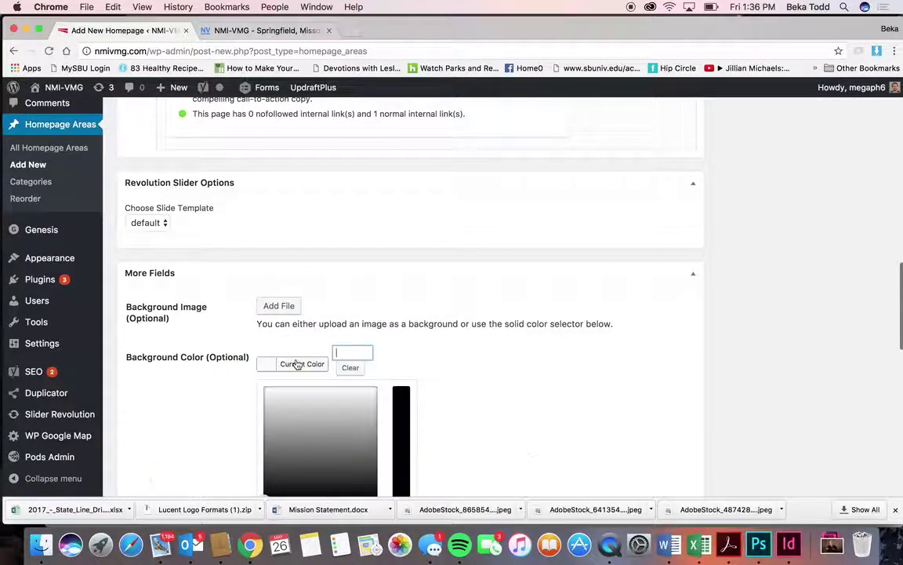
scroll(276, 475, "down", 1)
left_click(264, 463)
left_click_drag(282, 405, 277, 436)
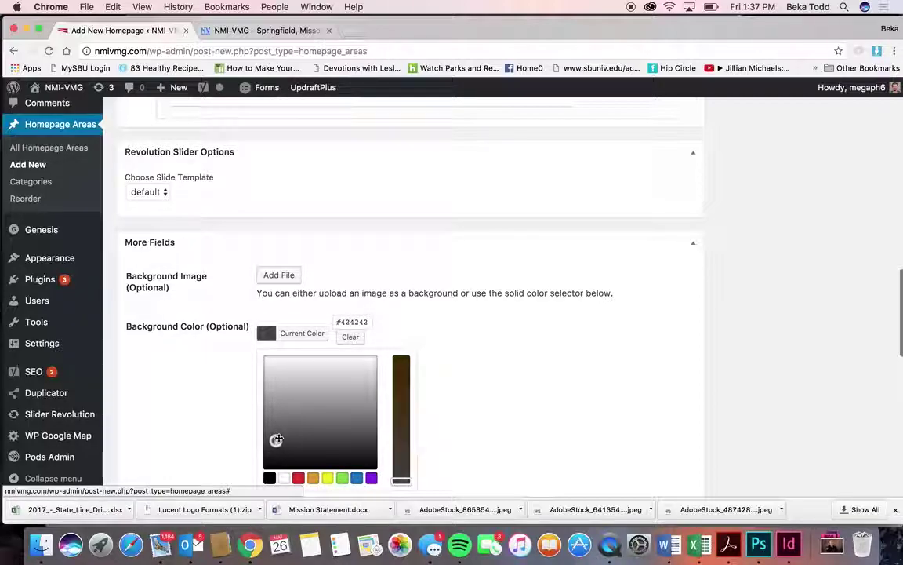
left_click(543, 374)
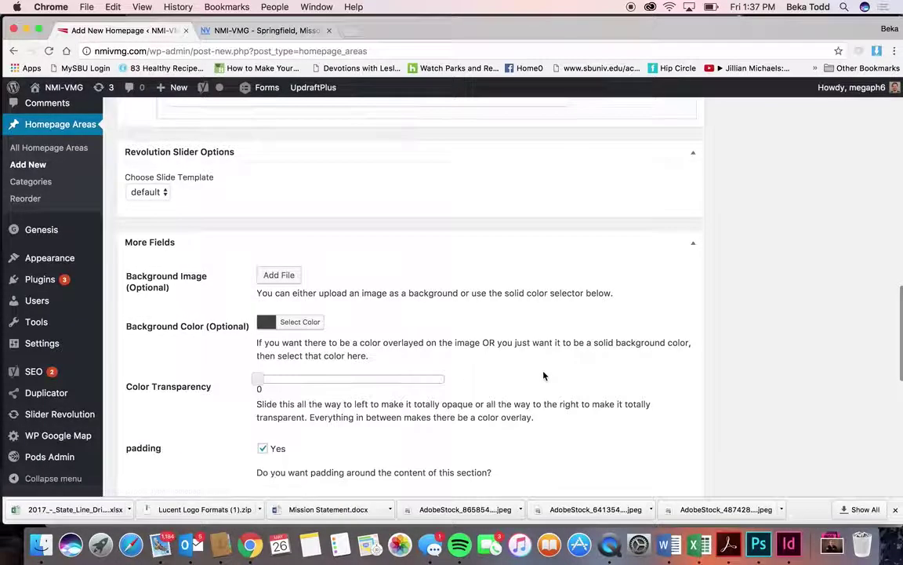
Step: Set Color Transparency to 1
scroll(544, 376, "down", 1)
left_click(455, 357)
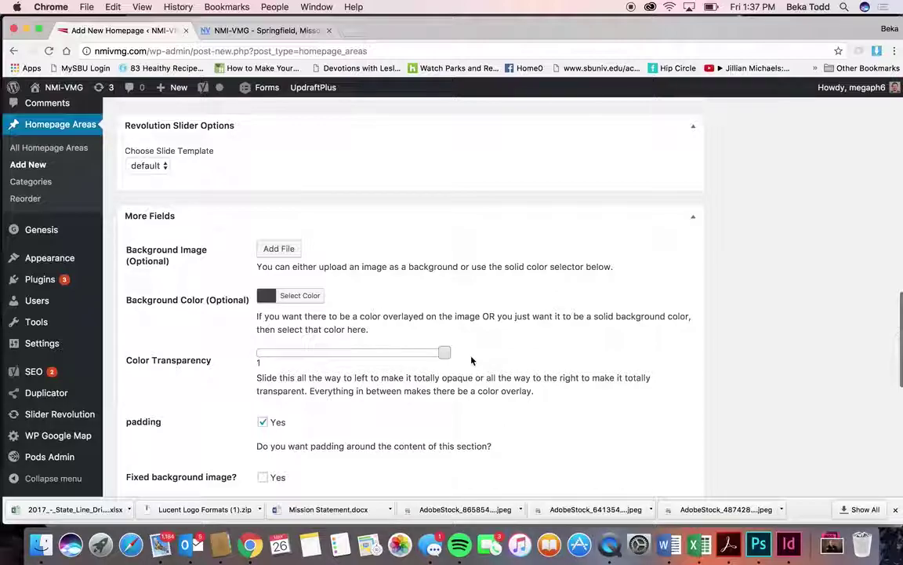
scroll(471, 356, "down", 6)
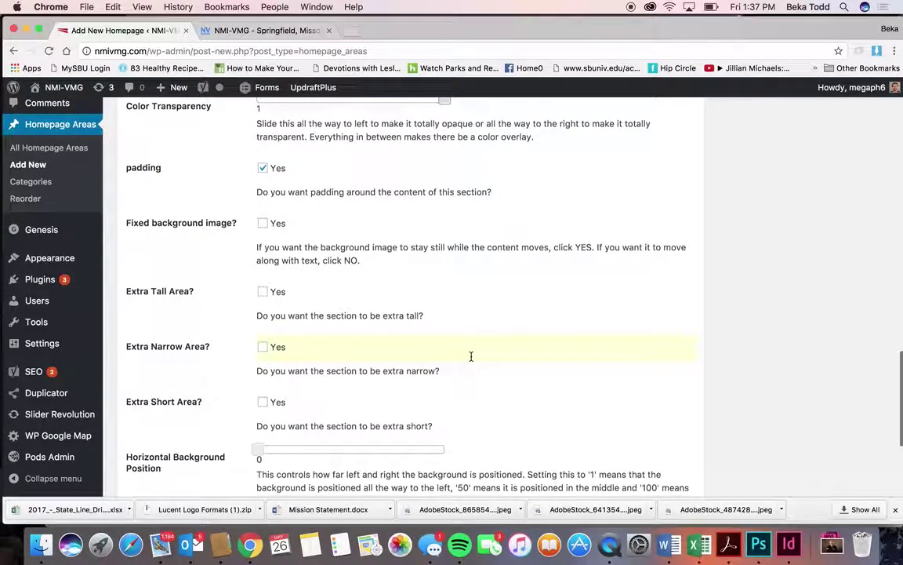
scroll(471, 356, "down", 5)
scroll(471, 358, "up", 20)
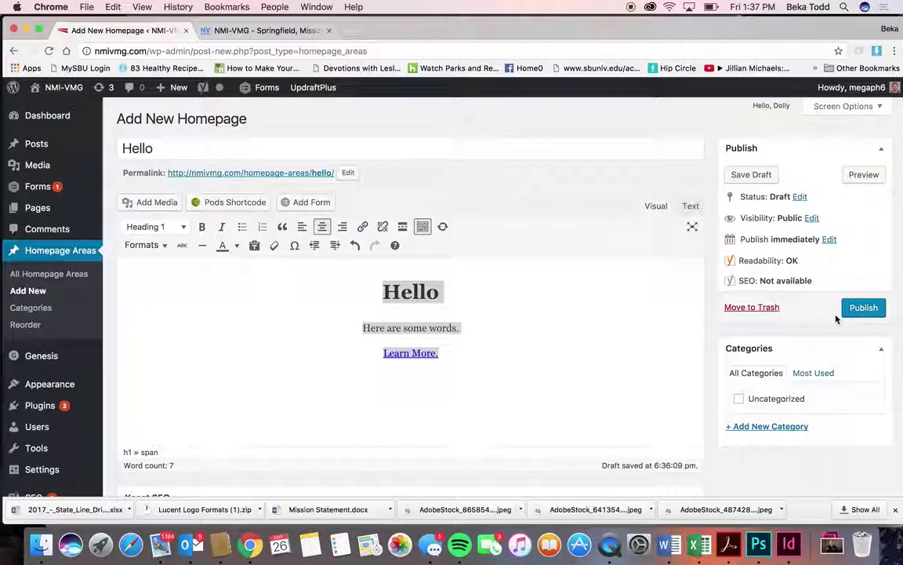
Step: Leave the unsaved Hello editor and permanently delete the trashed Hello draft
left_click(45, 272)
left_click(541, 197)
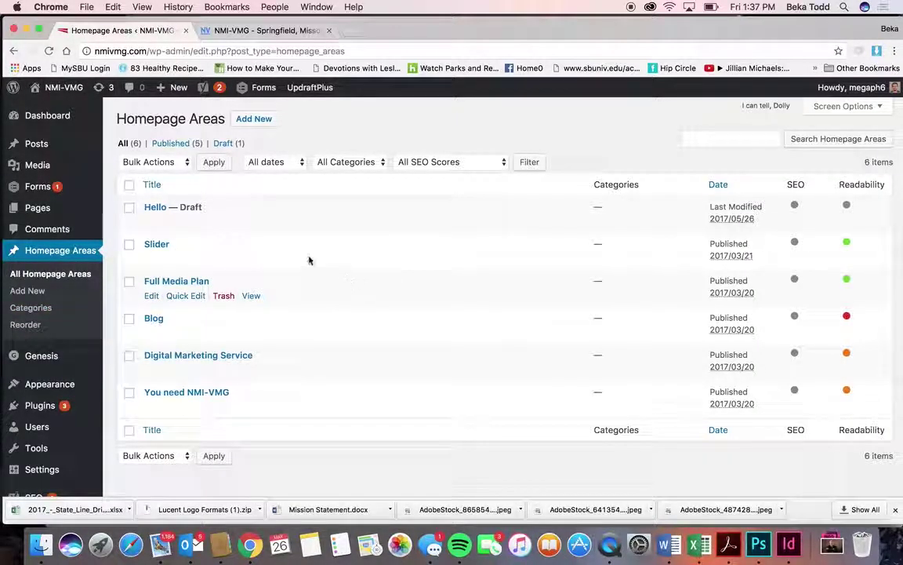
mouse_move(226, 224)
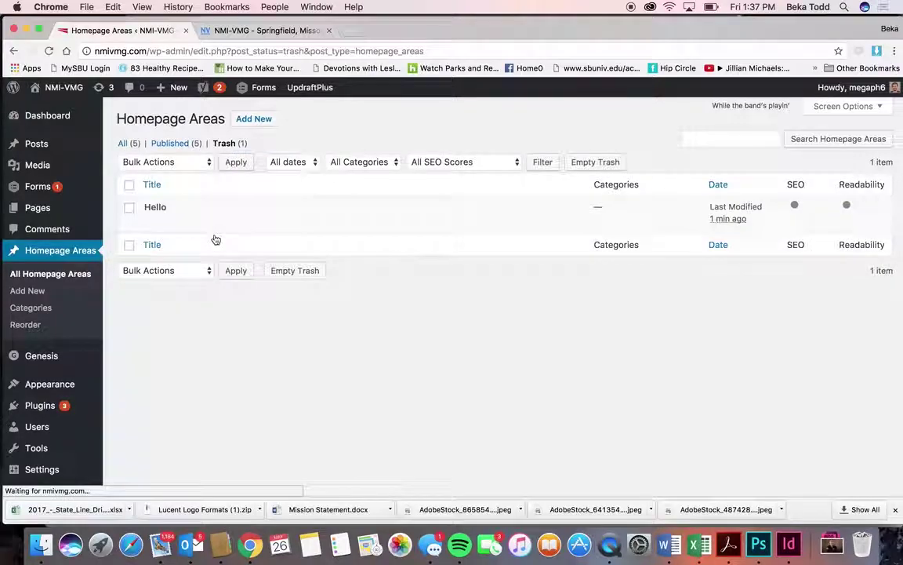
left_click(196, 223)
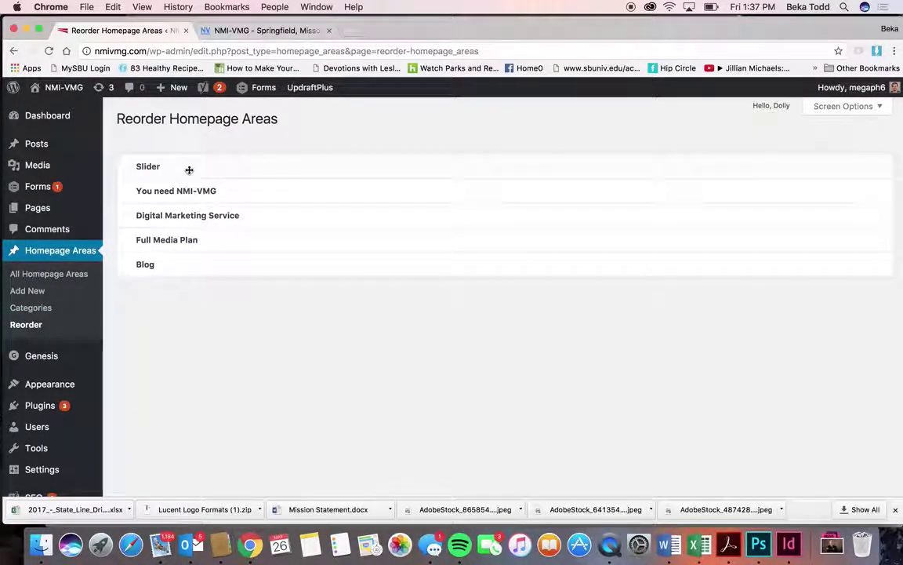
Step: Try dragging Blog above Full Media Plan on the Reorder Homepage Areas page
mouse_move(193, 262)
left_mouse_down()
mouse_move(194, 250)
mouse_move(195, 266)
left_mouse_up()
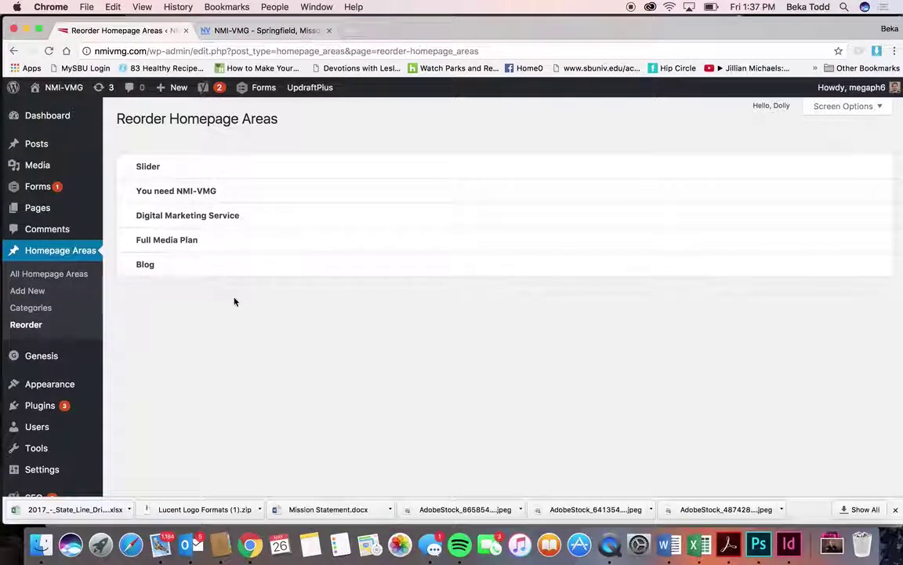
scroll(188, 328, "down", 2)
scroll(188, 327, "up", 2)
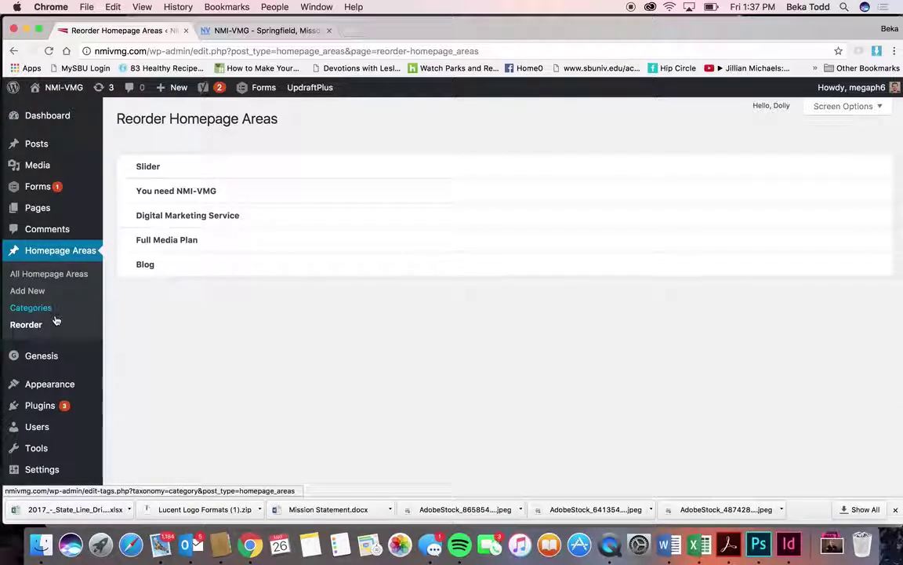
Step: Compare the section order with the live NMI-VMG site, then head to Appearance > Widgets
left_click(262, 30)
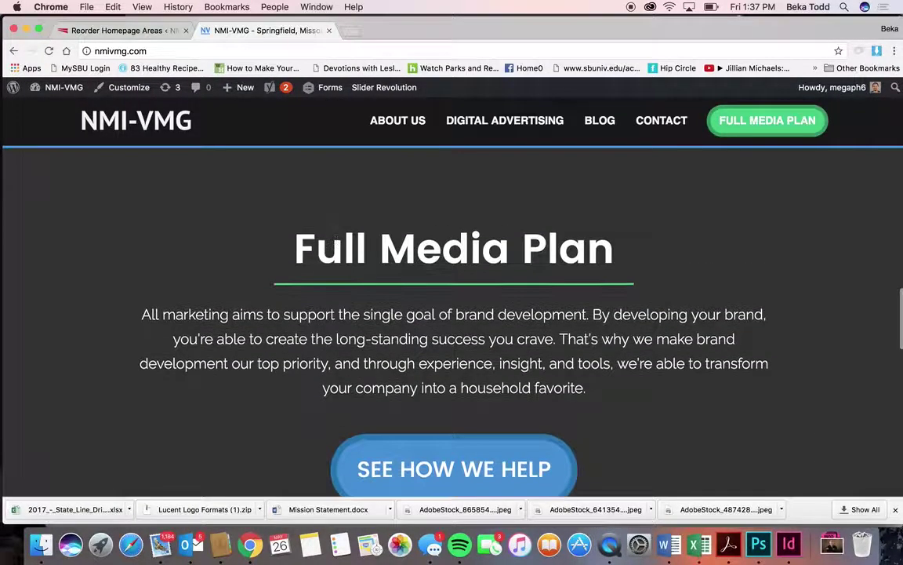
scroll(336, 229, "up", 10)
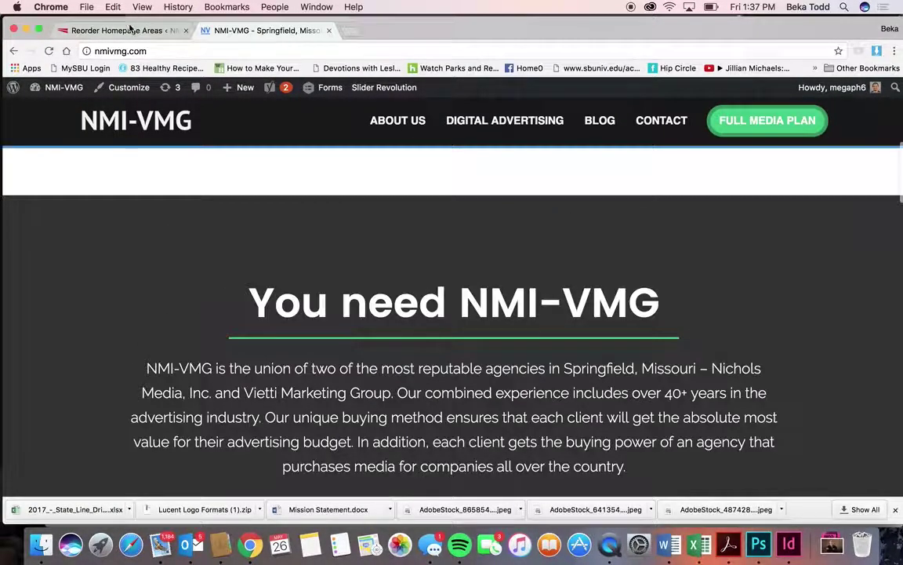
left_click(117, 30)
scroll(39, 337, "down", 2)
mouse_move(39, 362)
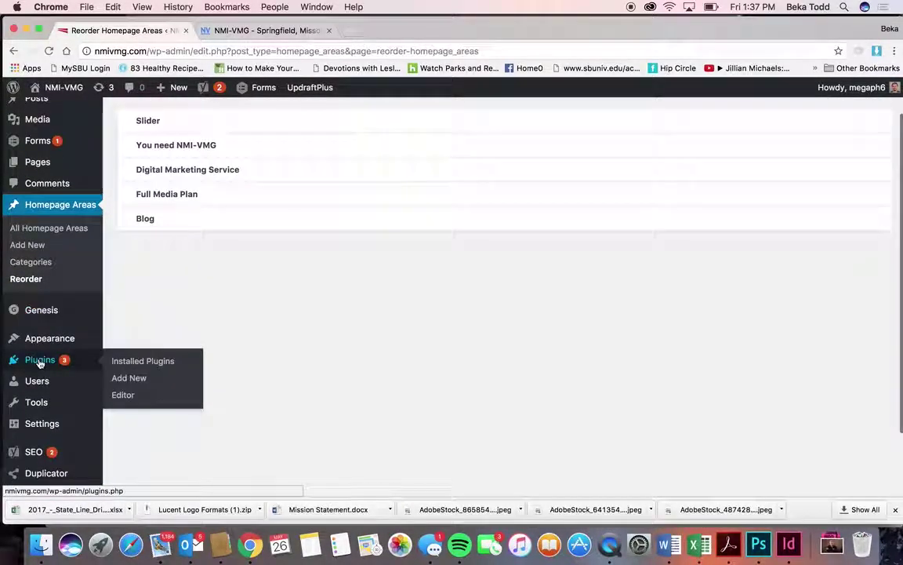
mouse_move(64, 311)
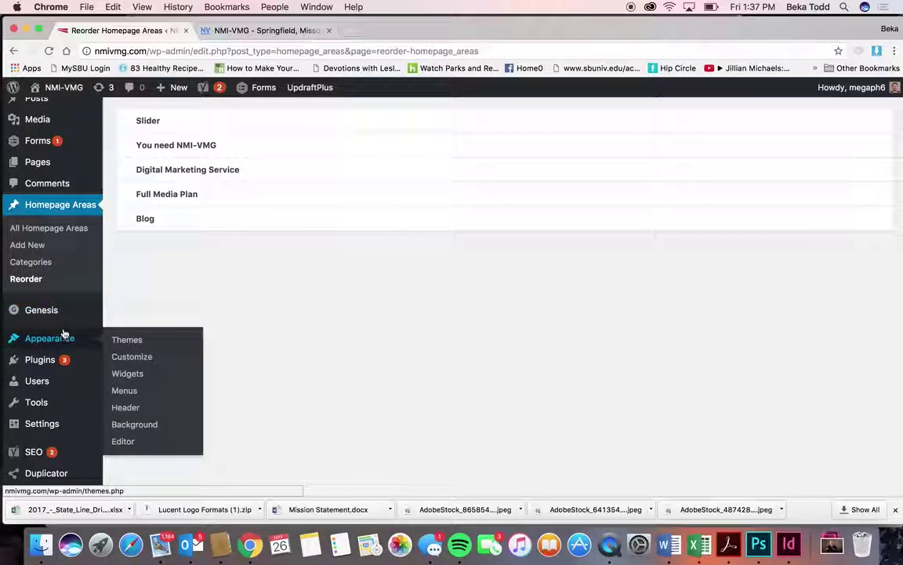
mouse_move(65, 339)
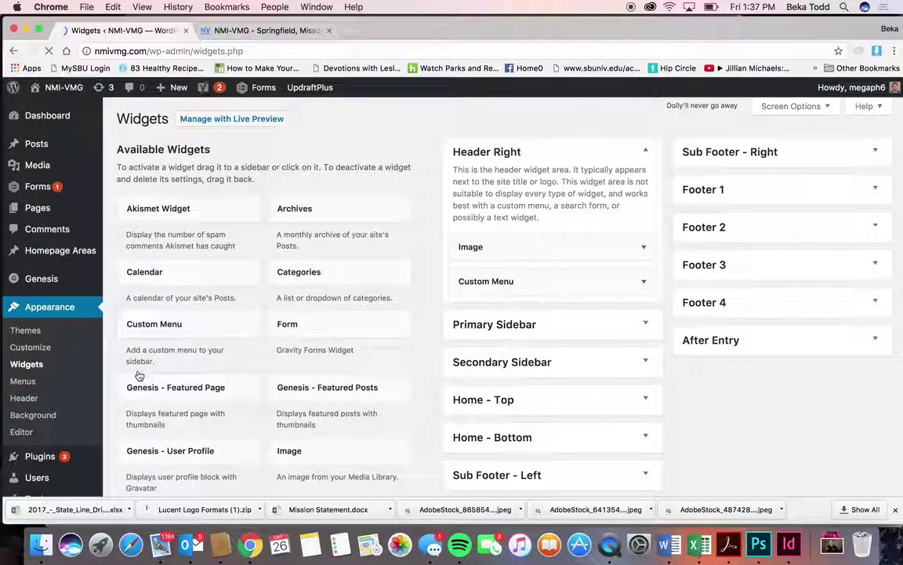
Step: Expand the Image widget in Header Right and compare it with the live homepage
left_click(519, 254)
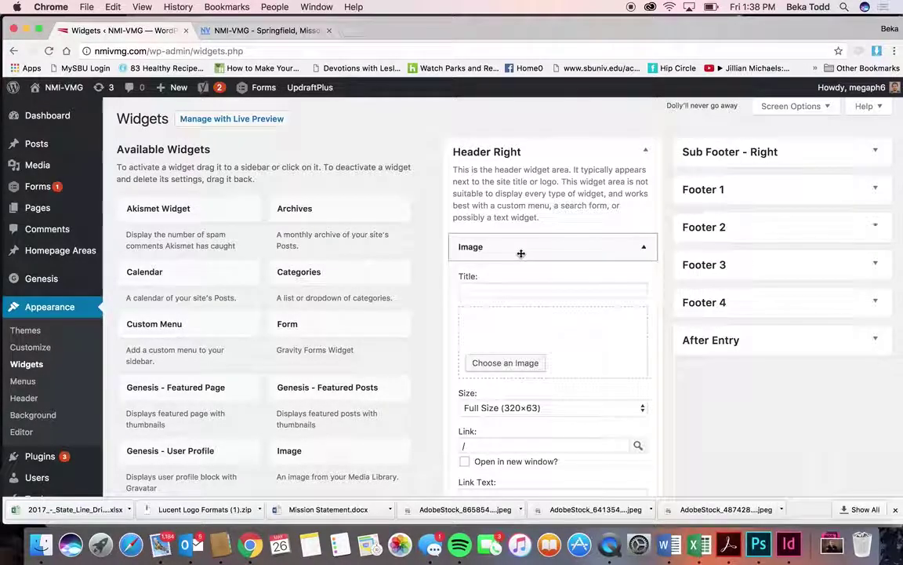
scroll(521, 253, "down", 3)
scroll(521, 255, "up", 2)
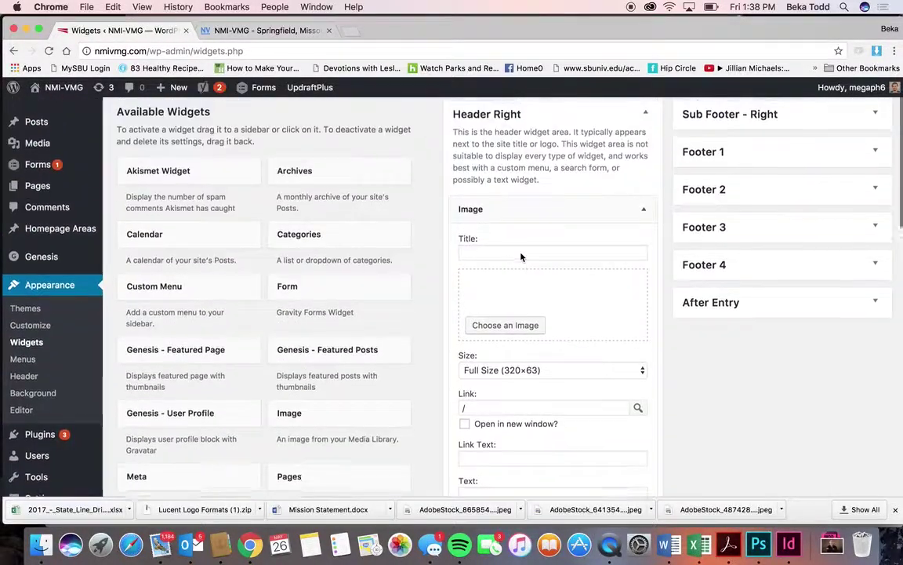
left_click(258, 30)
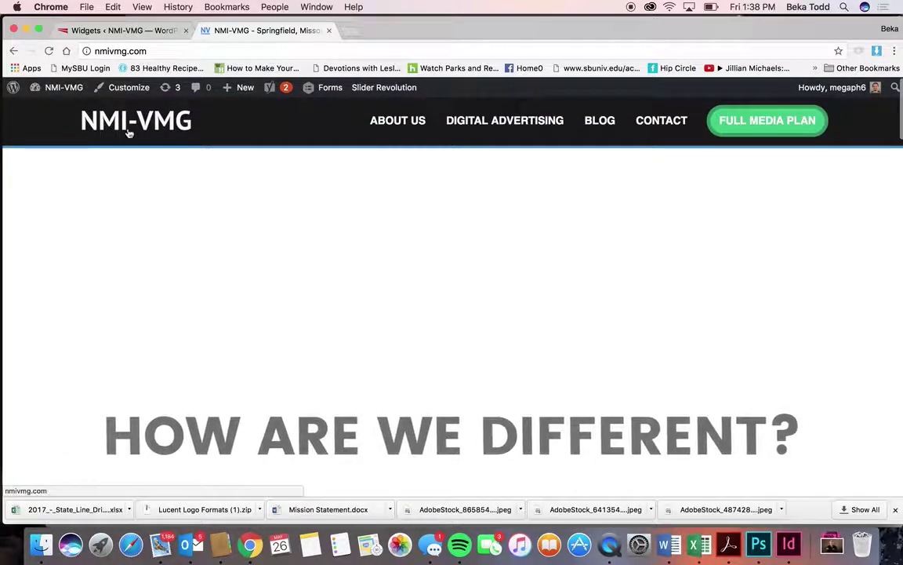
left_click(97, 33)
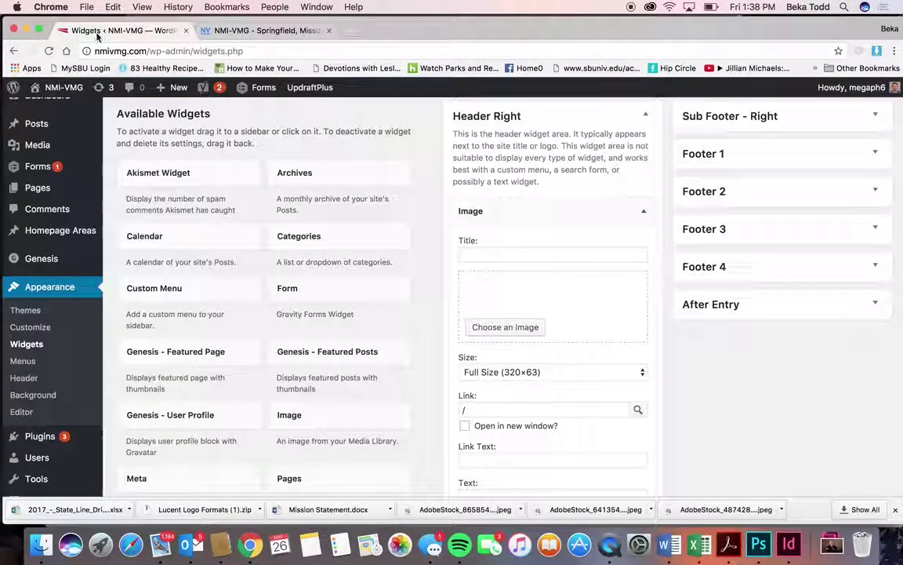
Step: Expand Header Right's Custom Menu widget, keeping Pages as its menu
scroll(599, 232, "down", 7)
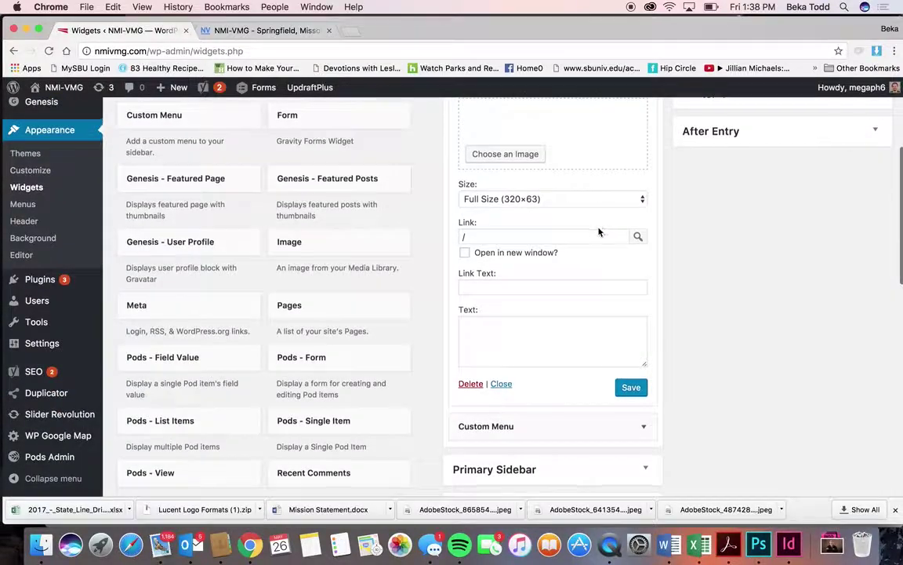
left_click(589, 339)
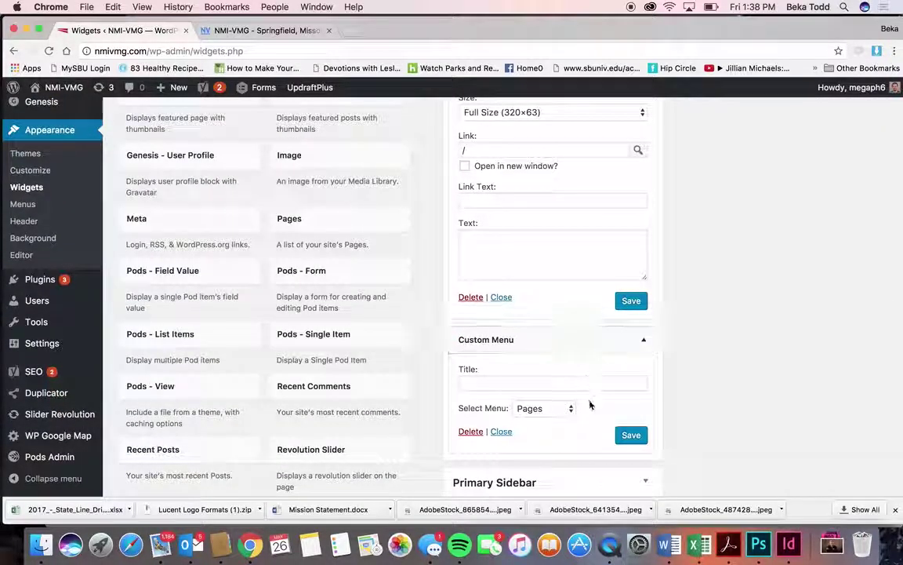
left_click(565, 411)
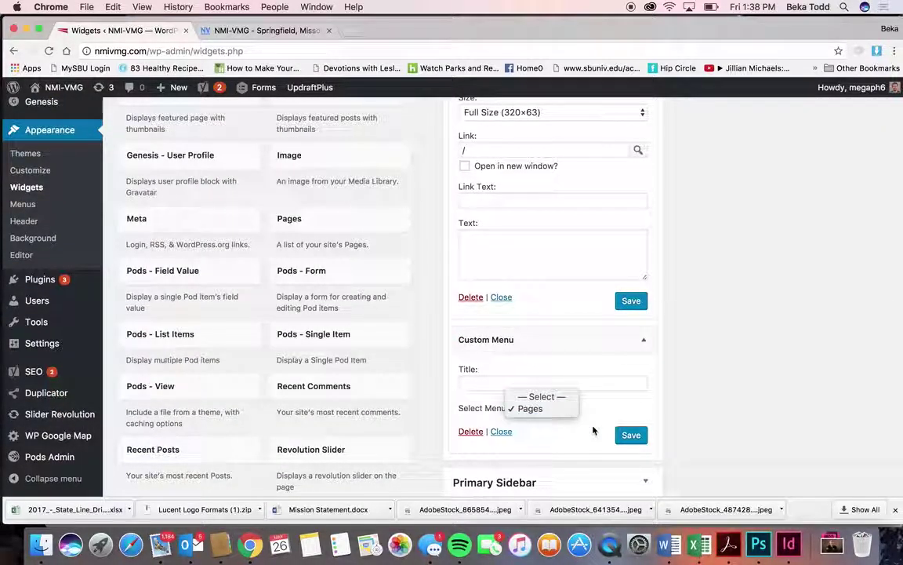
left_click(594, 430)
scroll(594, 430, "down", 5)
Step: Expand Secondary Sidebar, Primary Sidebar, Home - Top, Home - Bottom and Sub Footer - Left areas
left_click(621, 319)
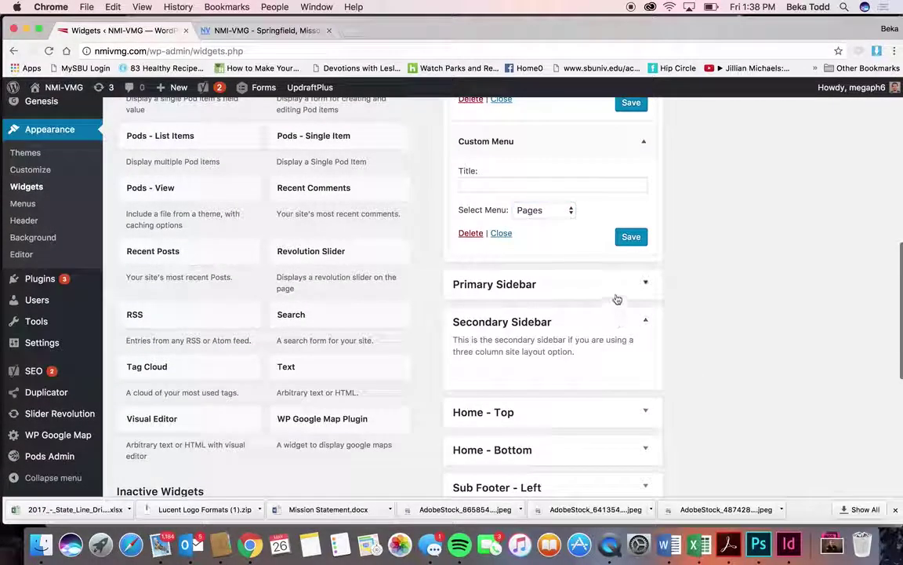
left_click(617, 299)
scroll(607, 343, "down", 3)
left_click(590, 367)
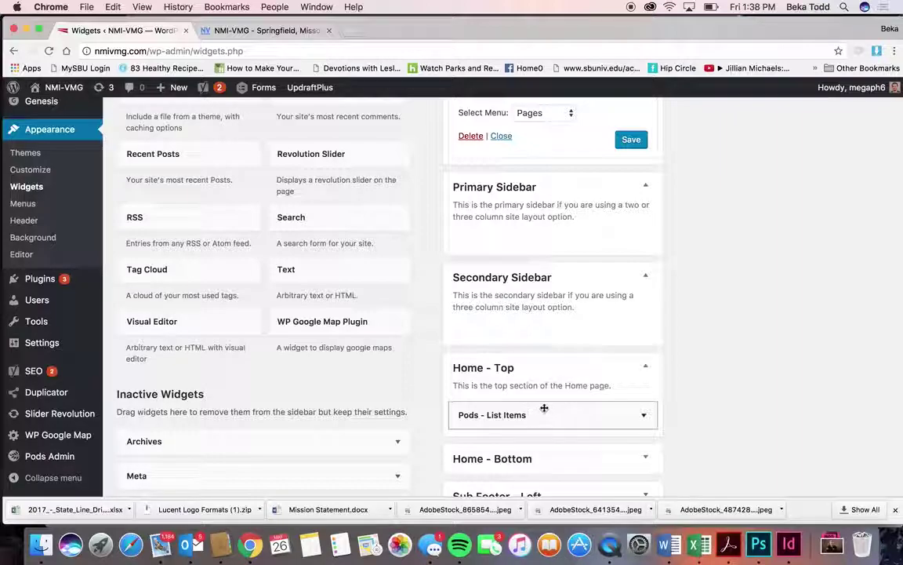
left_click(561, 457)
scroll(560, 455, "down", 3)
left_click(575, 429)
scroll(575, 430, "down", 3)
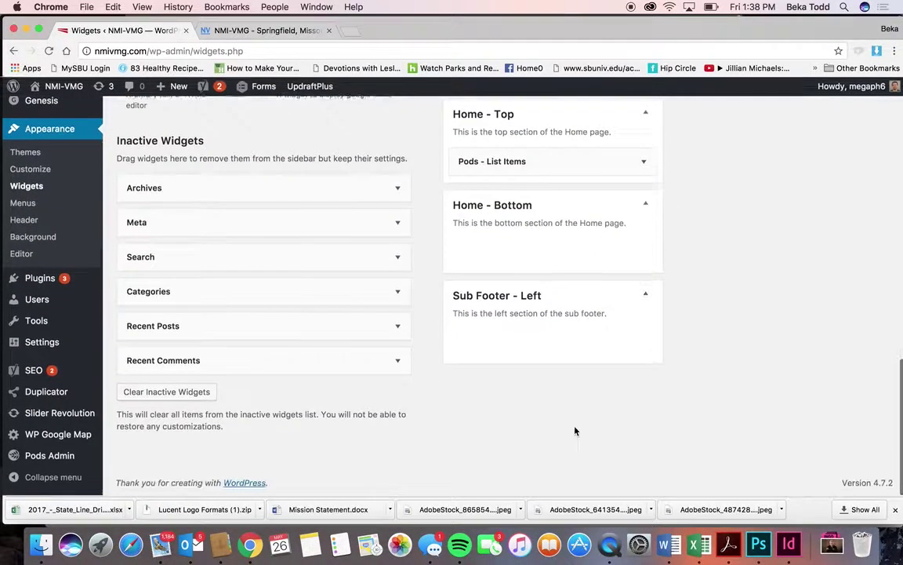
scroll(575, 429, "up", 8)
scroll(575, 430, "up", 5)
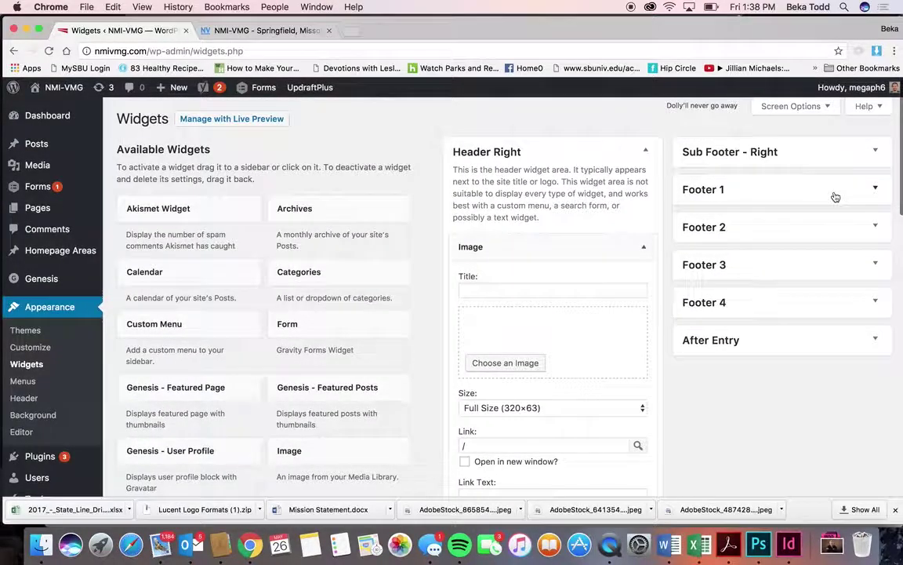
Step: Expand Footer 1's Contact widget and view the footer contact details on the live site
left_click(833, 196)
left_click(847, 239)
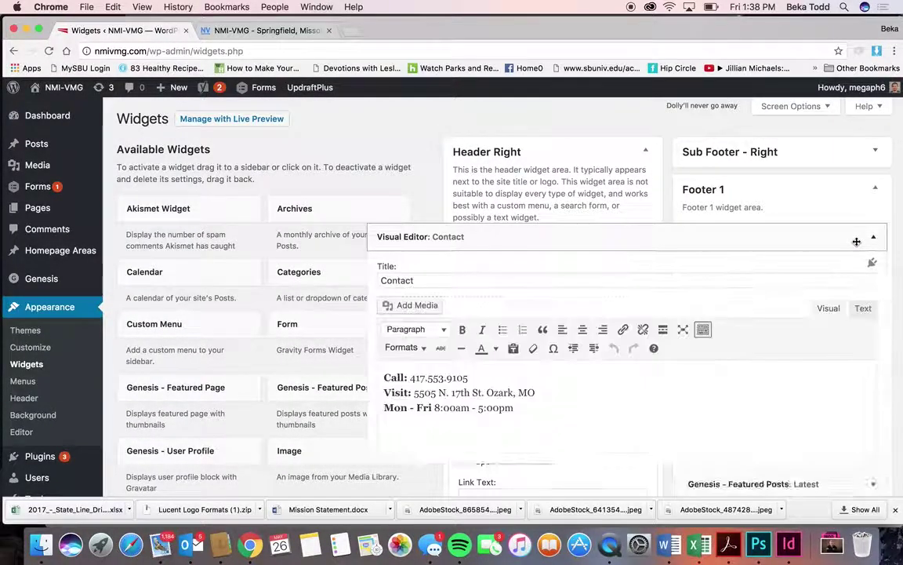
left_click(298, 29)
scroll(524, 218, "down", 10)
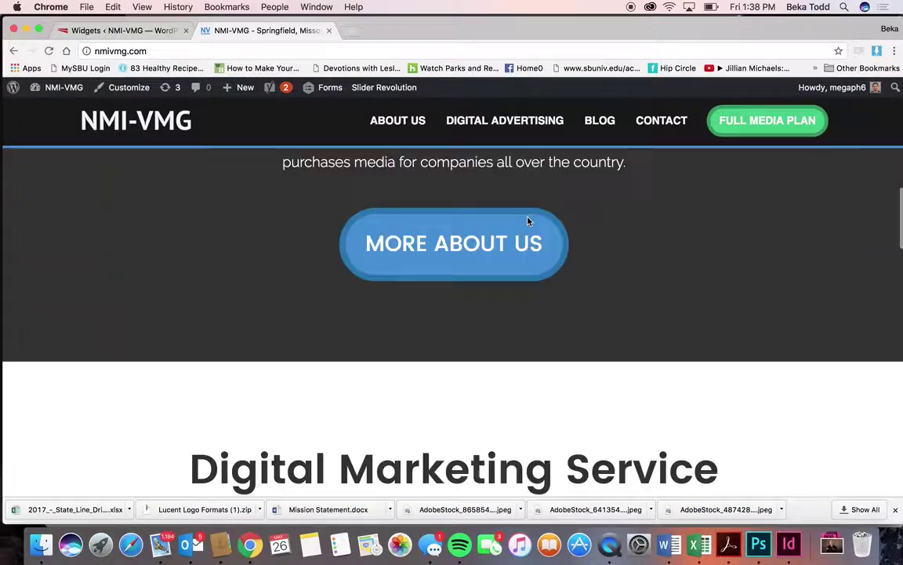
scroll(524, 218, "down", 10)
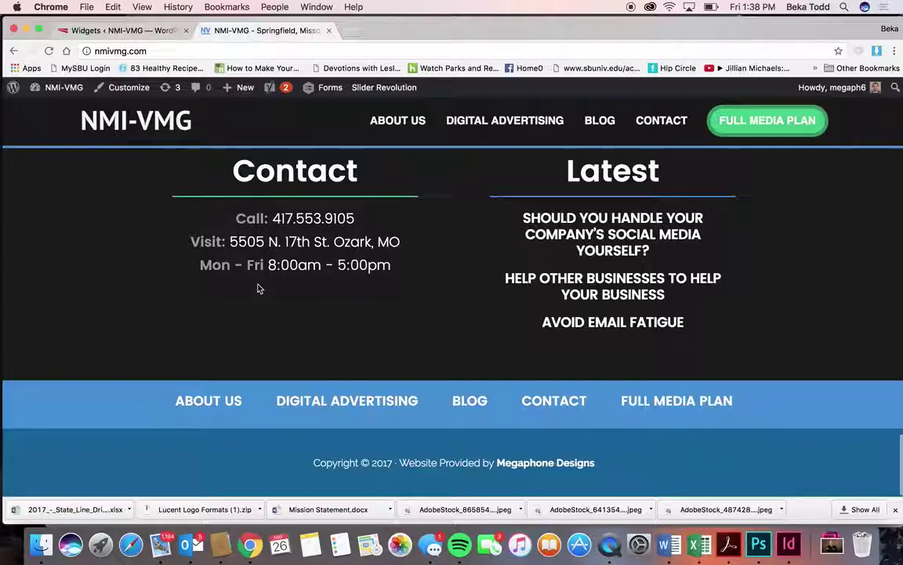
Step: Back in Widgets, highlight the street and city portion of the Contact widget's address
left_click(126, 30)
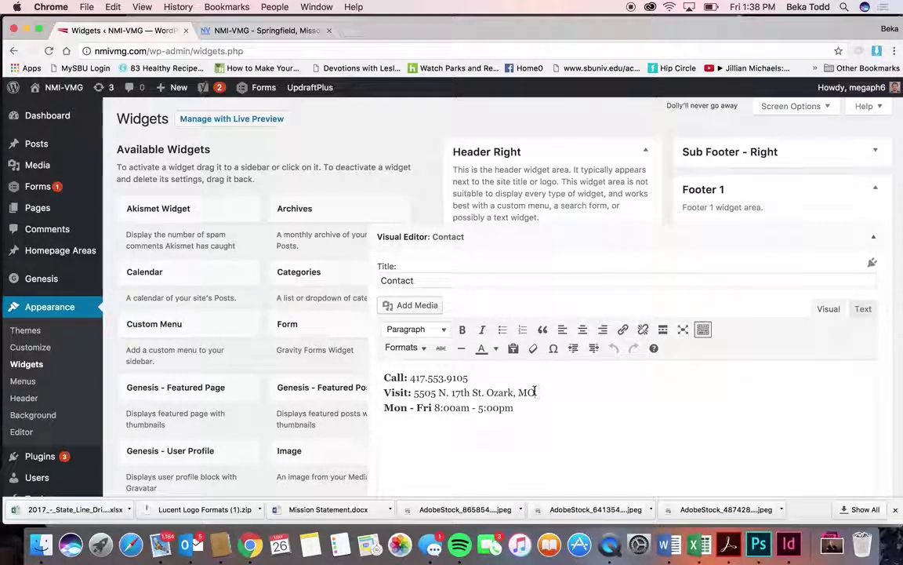
left_click_drag(536, 392, 453, 391)
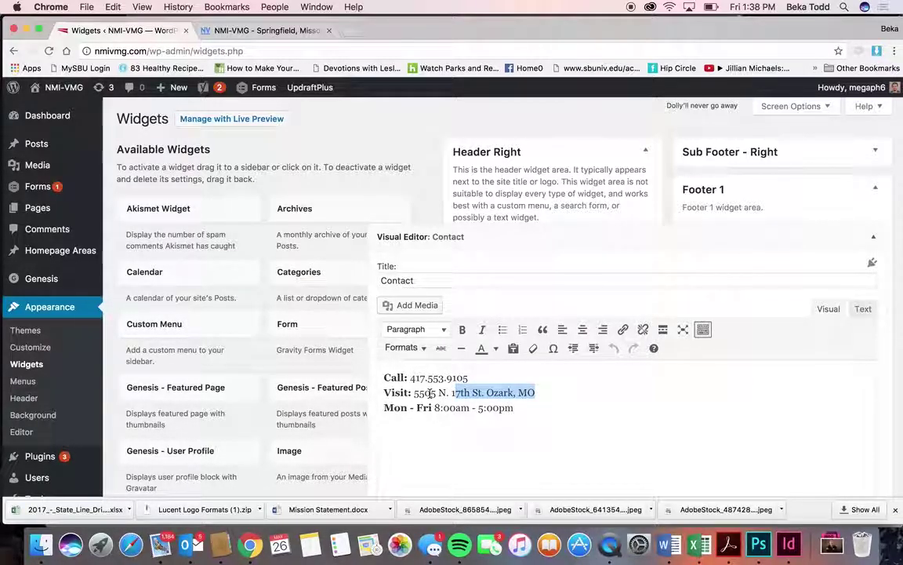
scroll(529, 435, "down", 3)
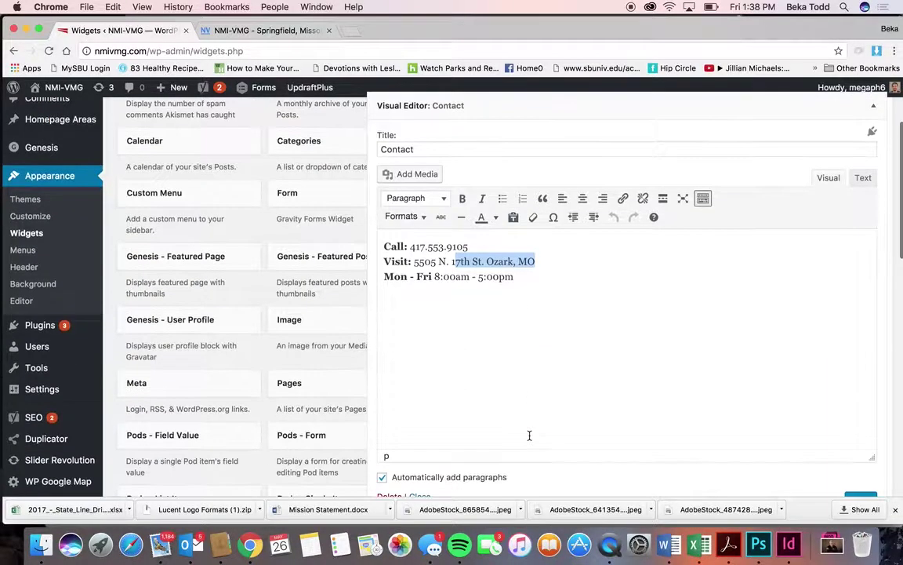
scroll(542, 376, "down", 3)
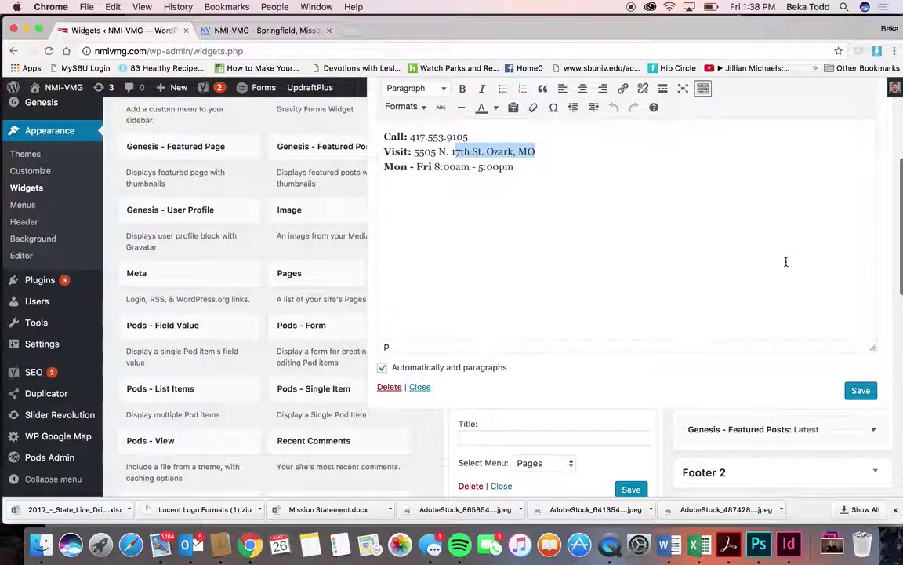
scroll(786, 261, "up", 2)
scroll(786, 261, "up", 3)
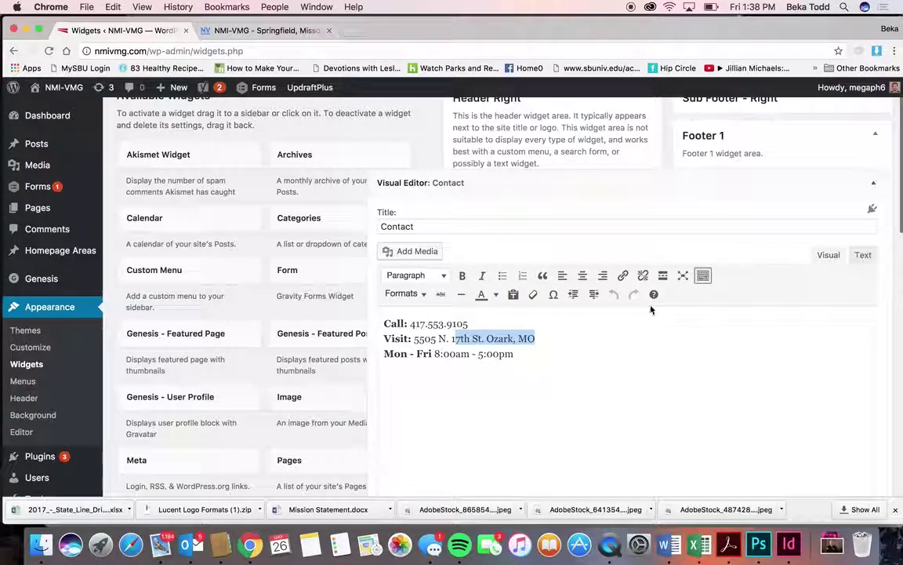
left_click(873, 185)
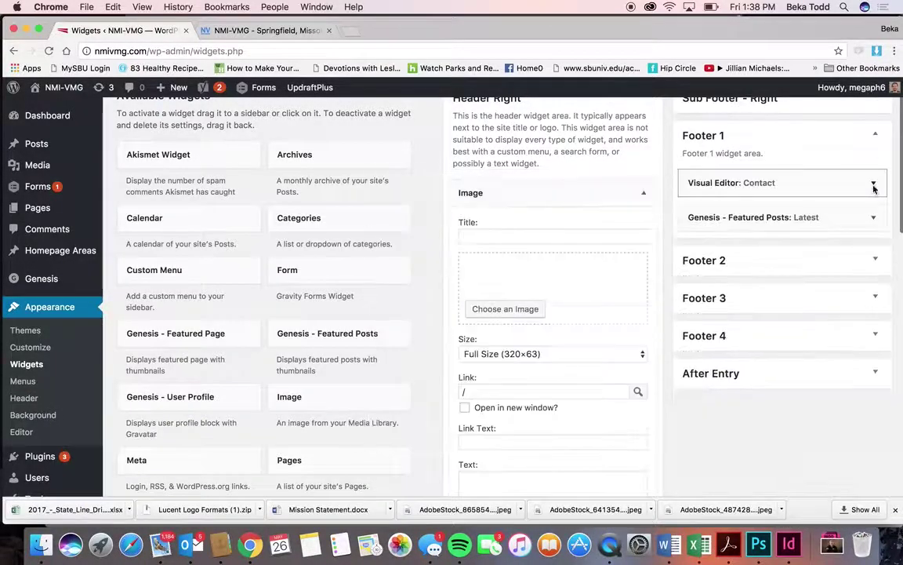
left_click(858, 216)
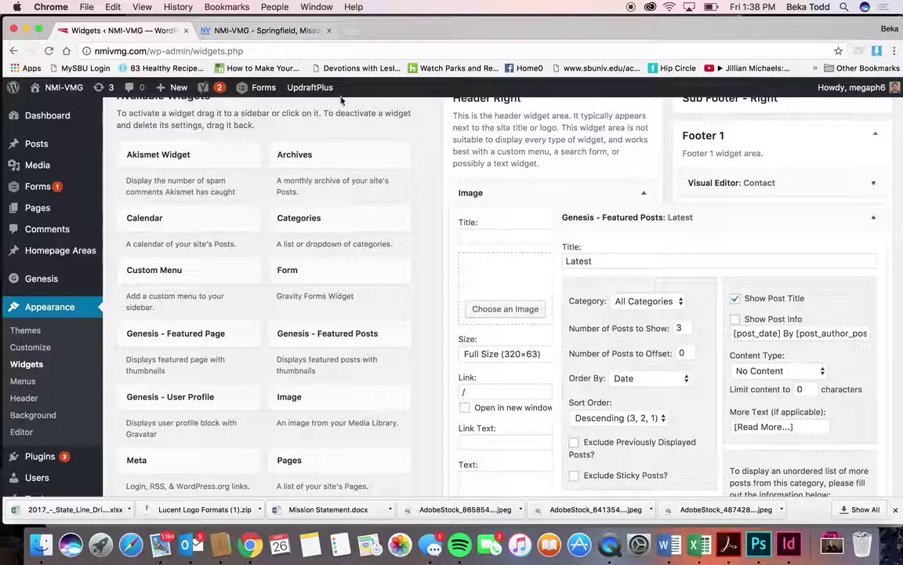
left_click(236, 30)
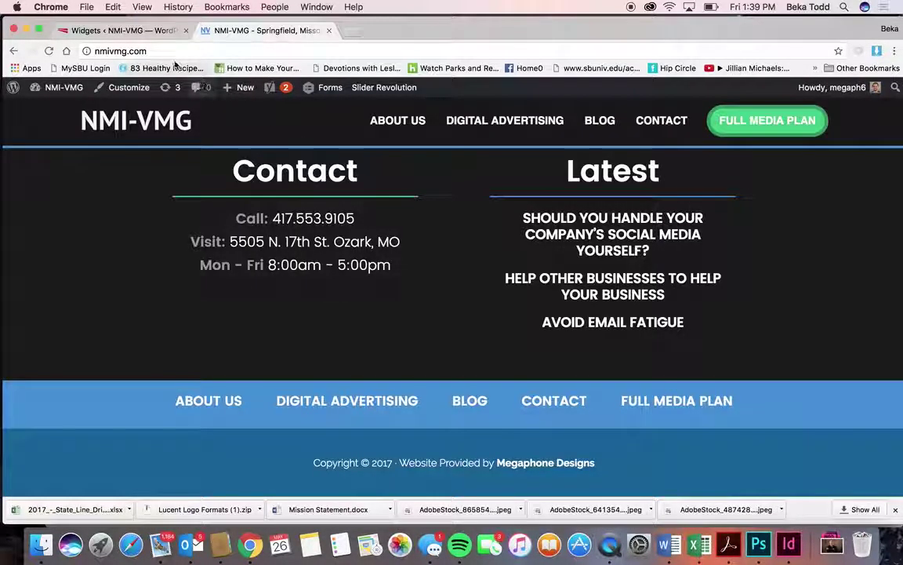
left_click(121, 29)
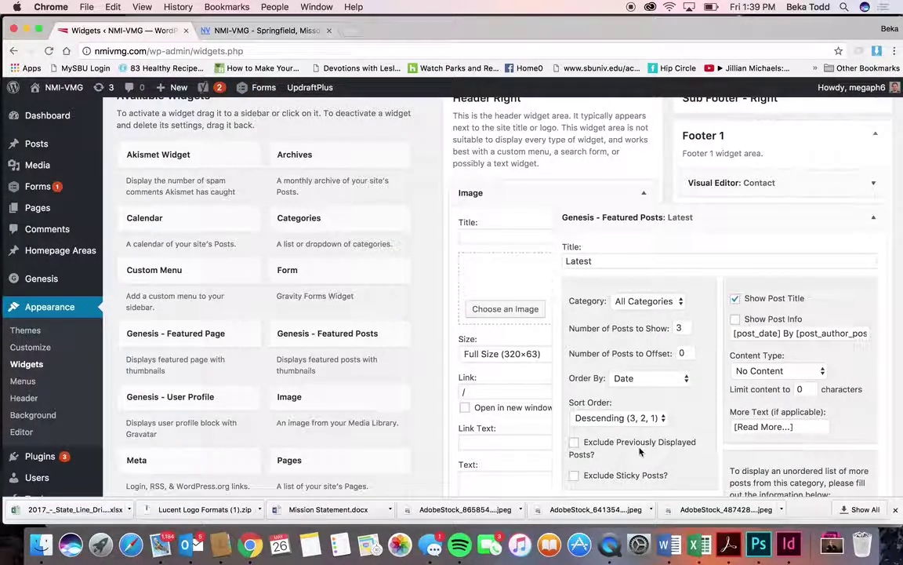
scroll(640, 451, "down", 5)
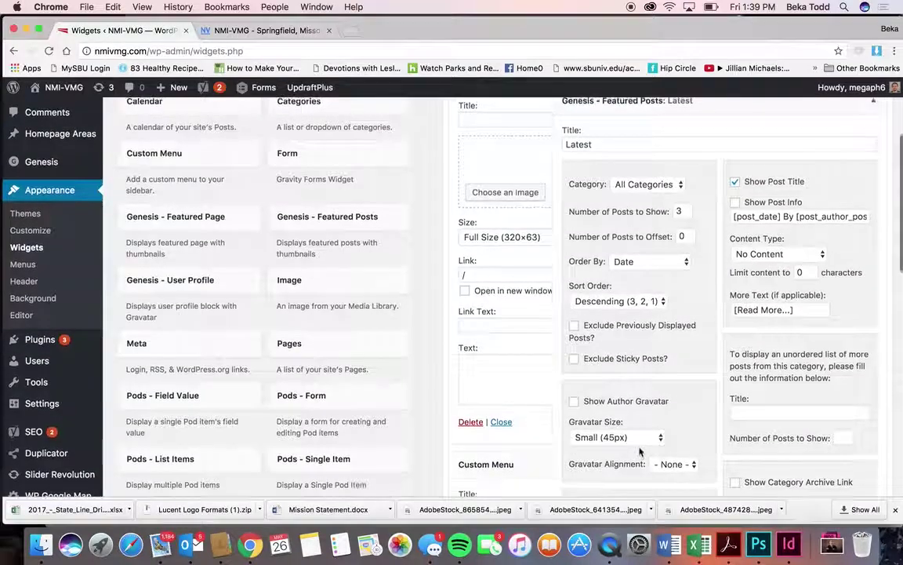
scroll(640, 452, "down", 5)
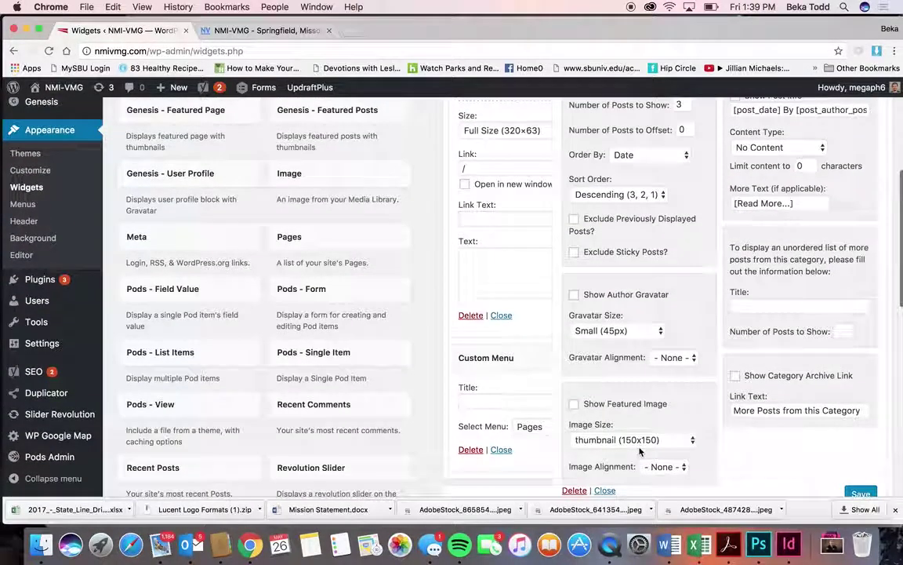
scroll(640, 452, "down", 2)
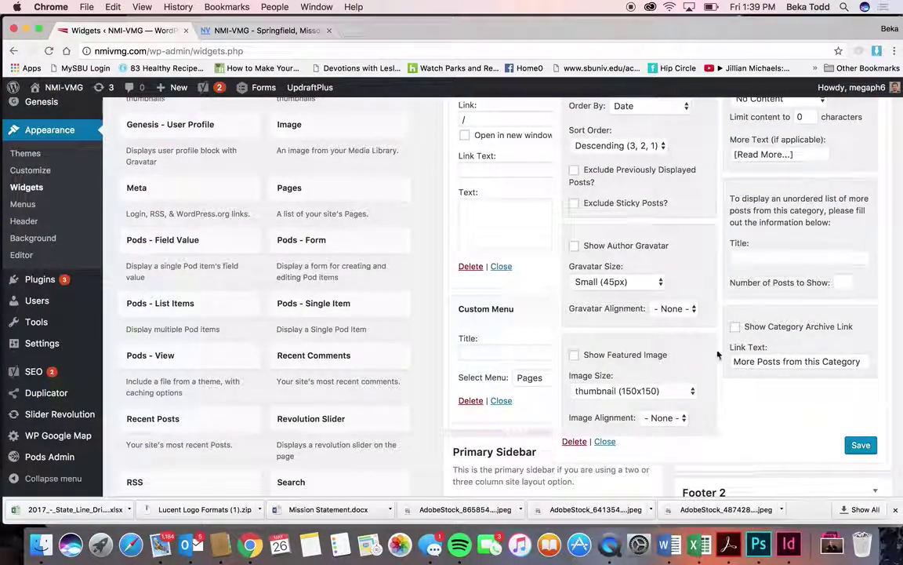
scroll(657, 298, "up", 1)
scroll(657, 298, "down", 2)
scroll(825, 345, "up", 8)
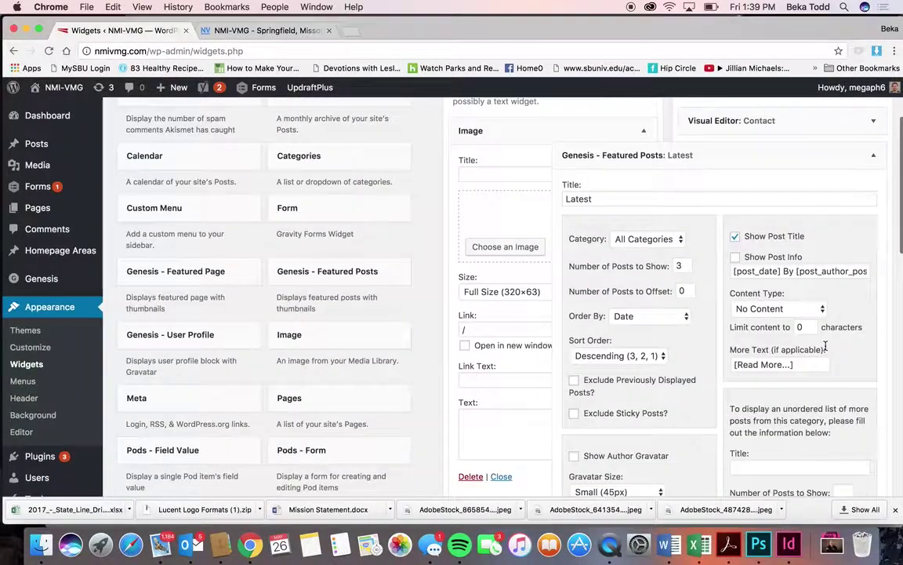
scroll(825, 346, "up", 4)
left_click(875, 252)
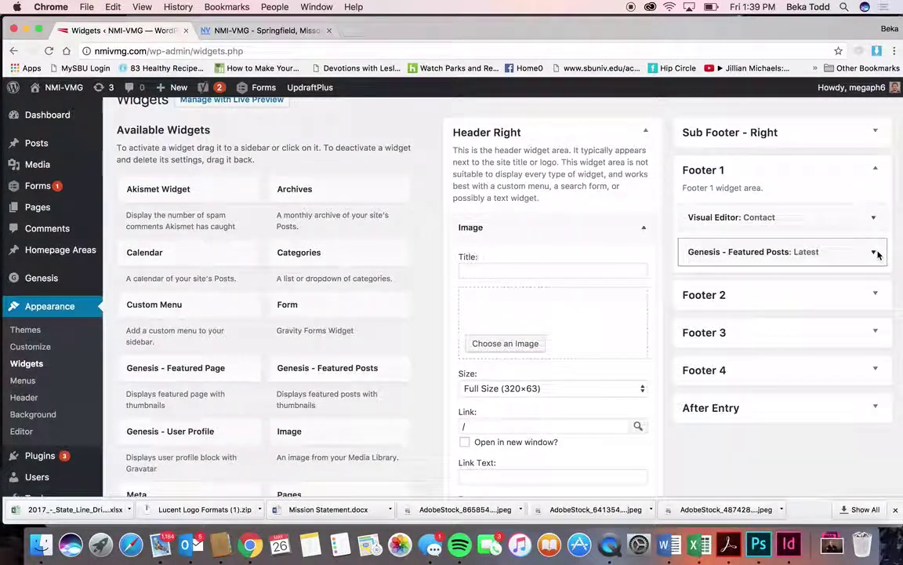
Step: Expand Footer 2 and its untitled Pages Custom Menu widget, then the empty Footer 3 area
left_click(833, 302)
left_click(827, 345)
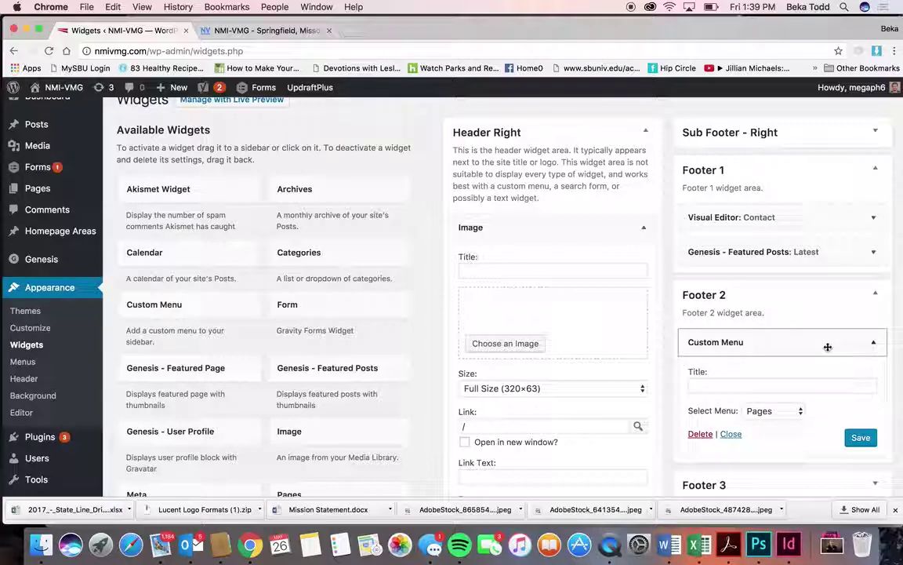
scroll(808, 368, "down", 4)
left_click(786, 399)
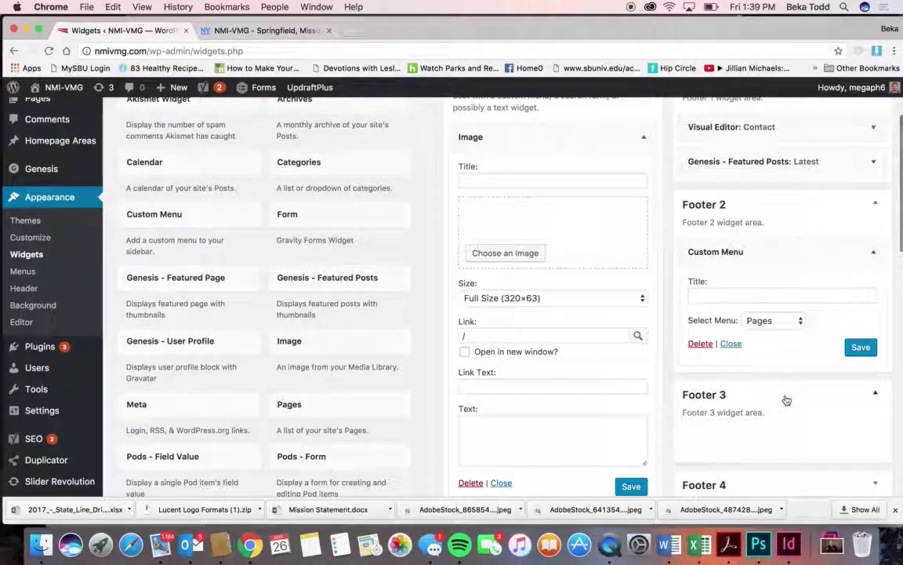
scroll(786, 399, "down", 1)
scroll(786, 399, "up", 4)
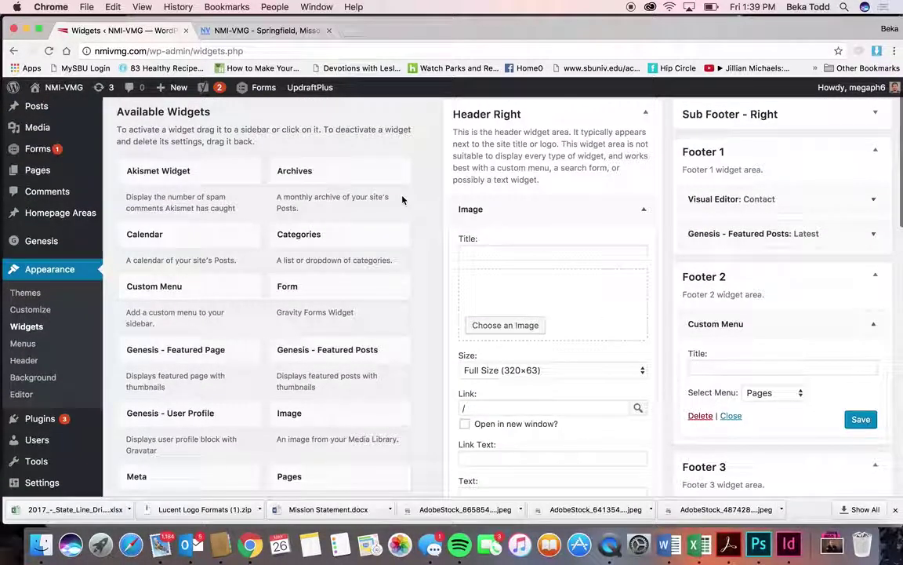
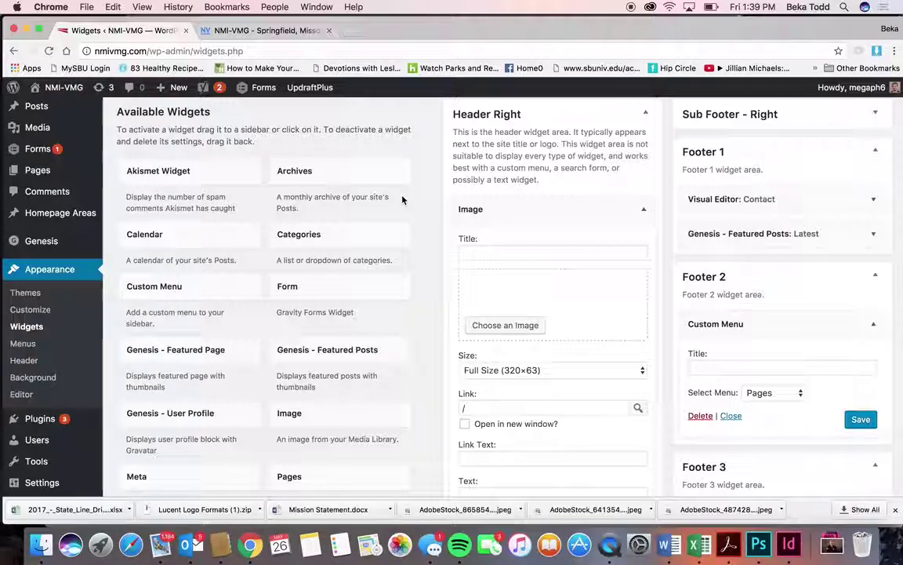
Step: Collapse the open Image and Footer 2 widgets, then choose Footer 2 for a new Custom Menu widget
left_click(646, 210)
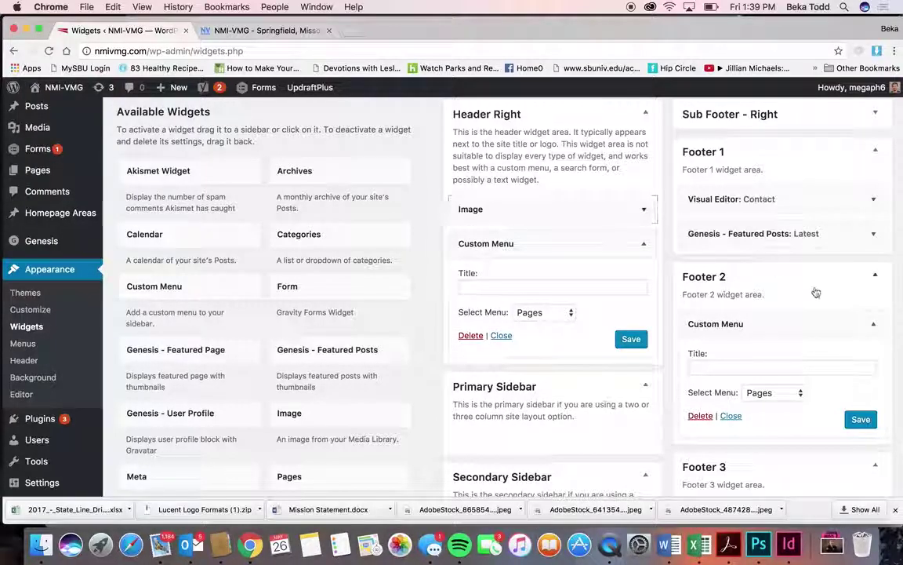
left_click(872, 324)
scroll(317, 326, "down", 2)
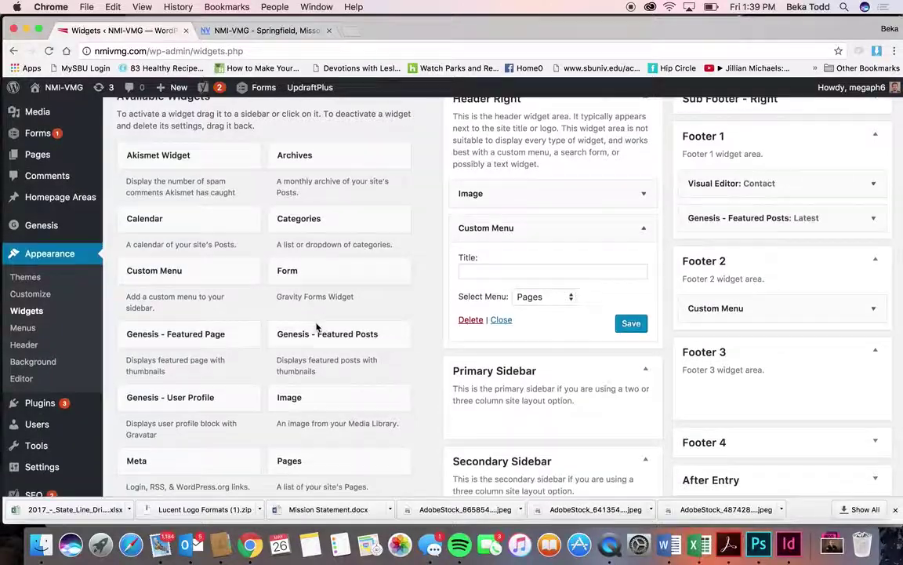
left_click(222, 247)
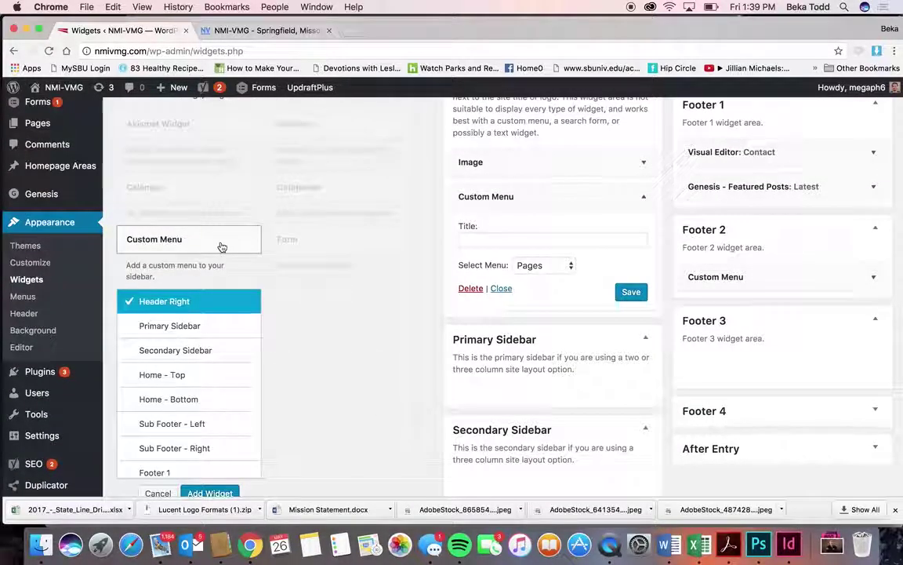
scroll(215, 389, "down", 2)
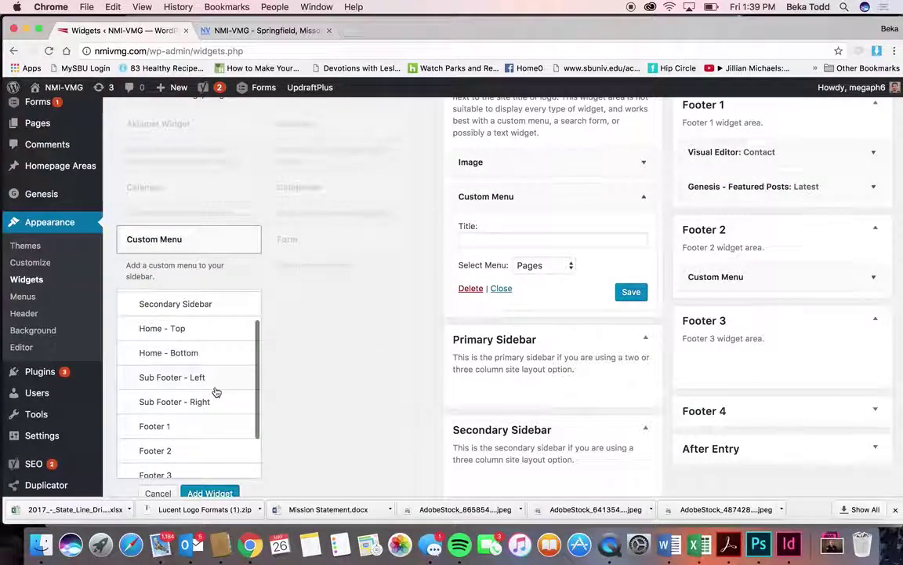
left_click(197, 450)
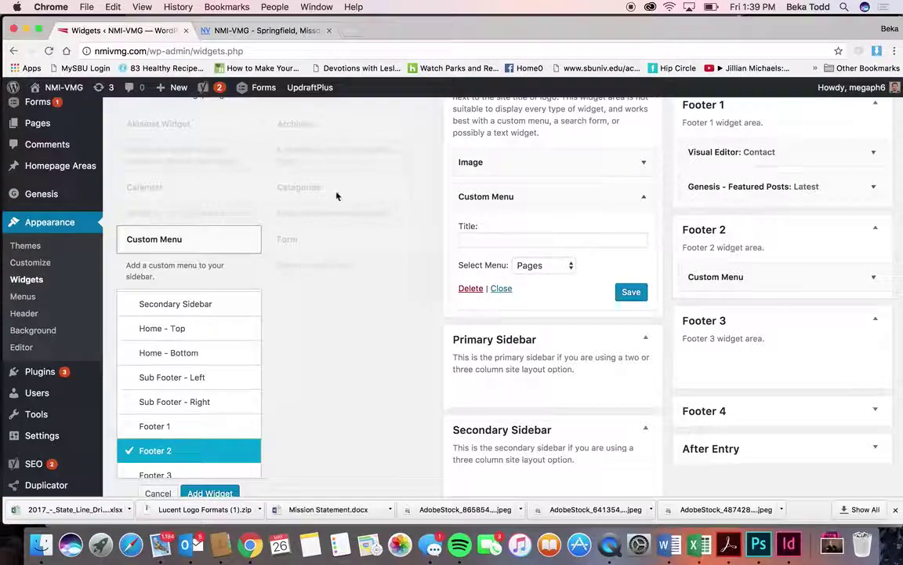
Step: Add the Custom Menu widget to Footer 2 with its menu set to Pages
scroll(212, 374, "down", 2)
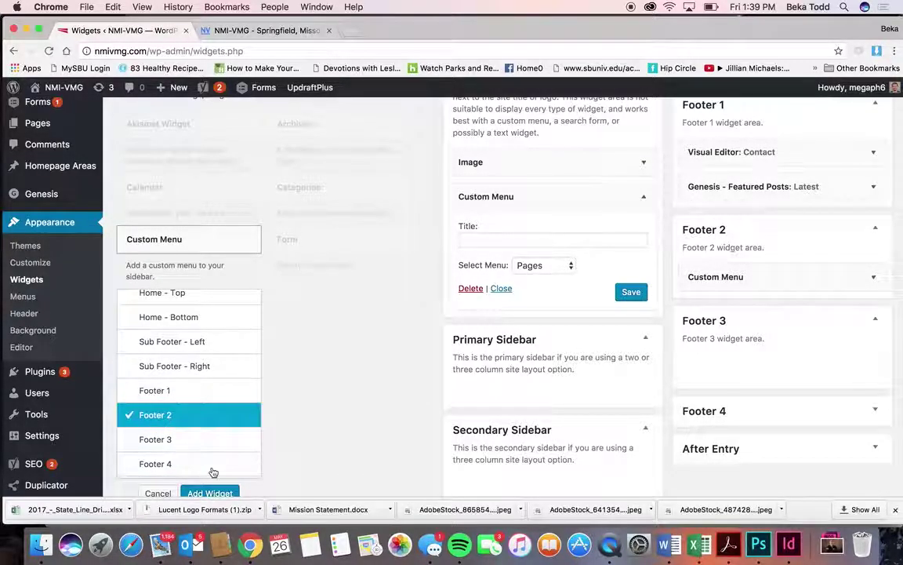
scroll(211, 469, "down", 1)
left_click(211, 492)
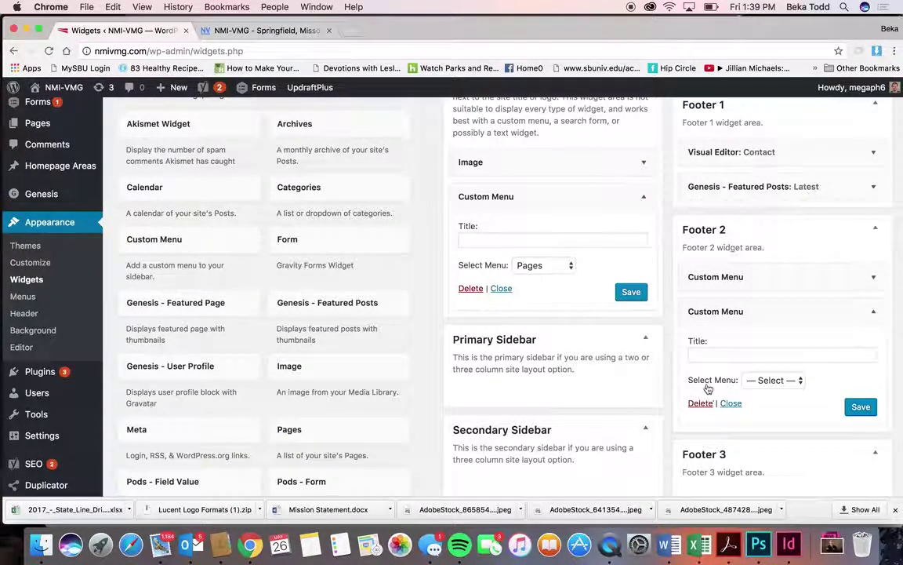
left_click(797, 384)
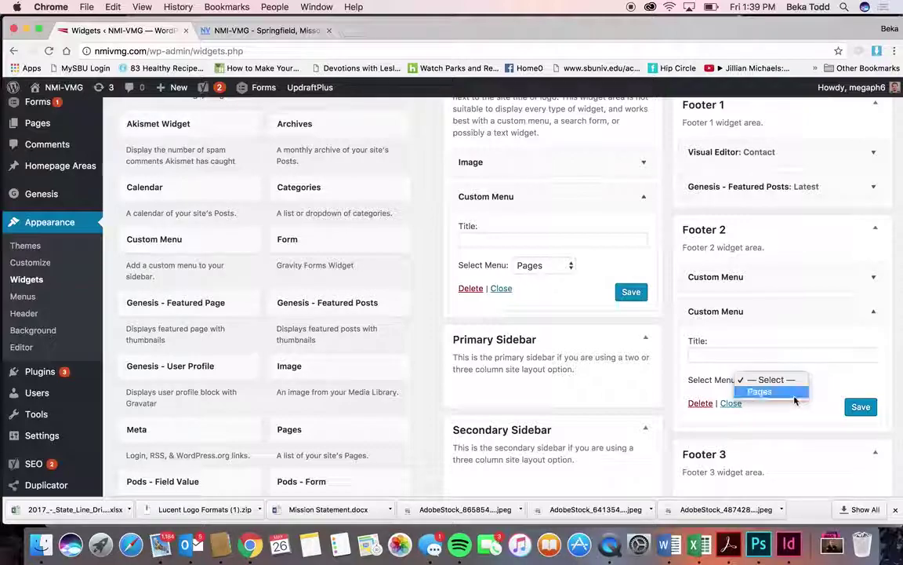
left_click(795, 397)
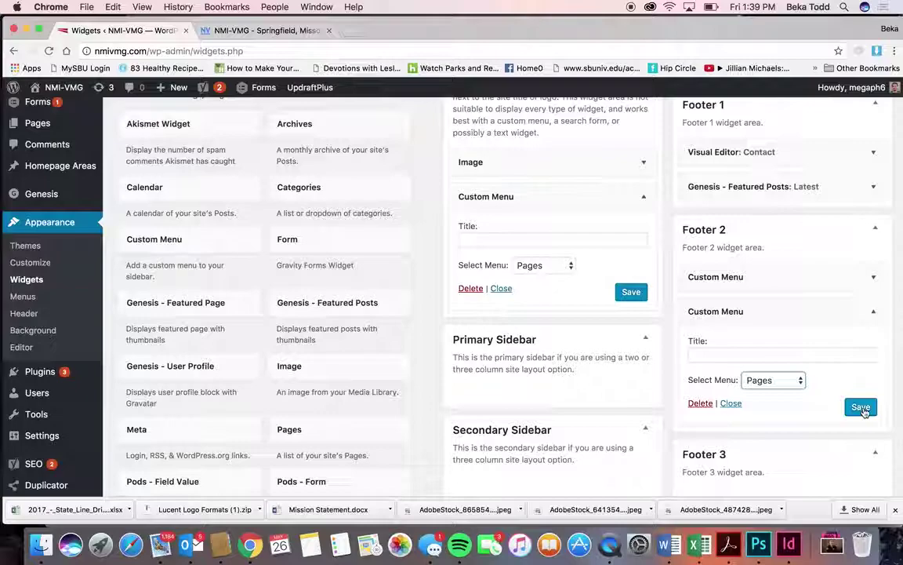
Step: Move the extra Custom Menu widget into Footer 4 and delete it there
left_click_drag(755, 320, 863, 274)
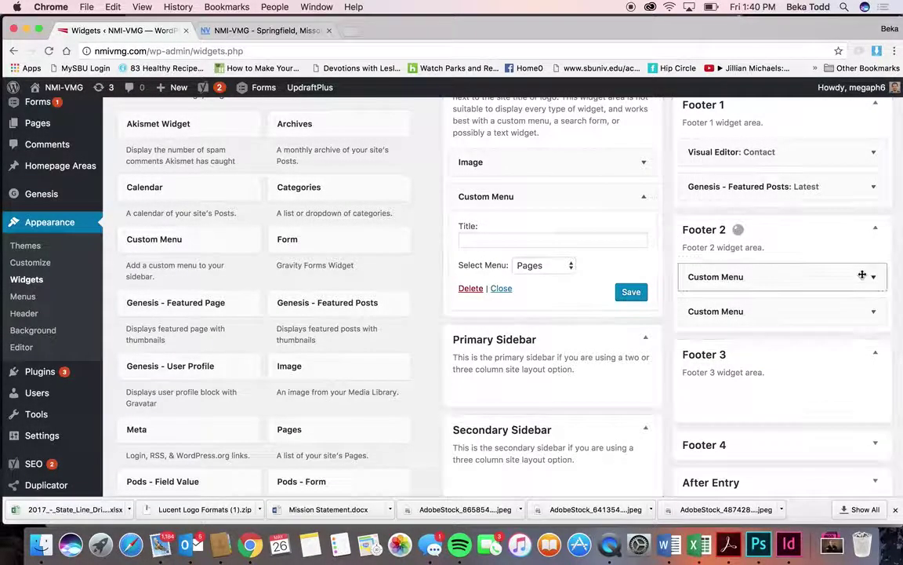
left_click(873, 280)
left_click_drag(836, 411, 841, 459)
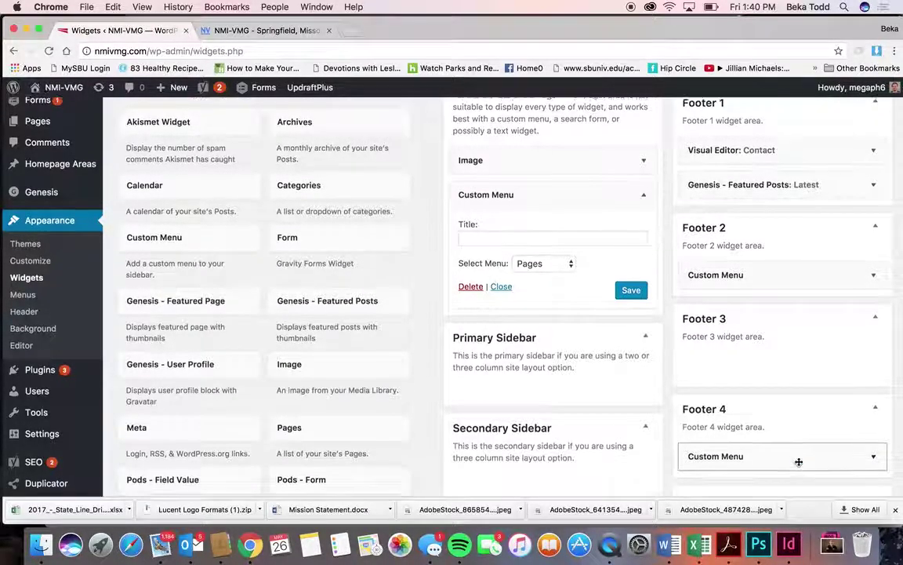
left_click(810, 456)
scroll(810, 455, "down", 3)
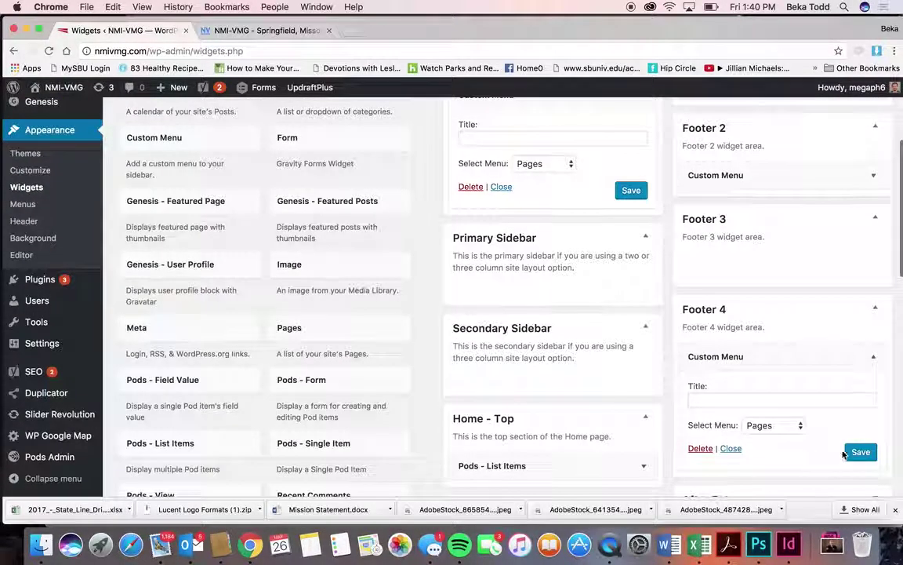
left_click(702, 448)
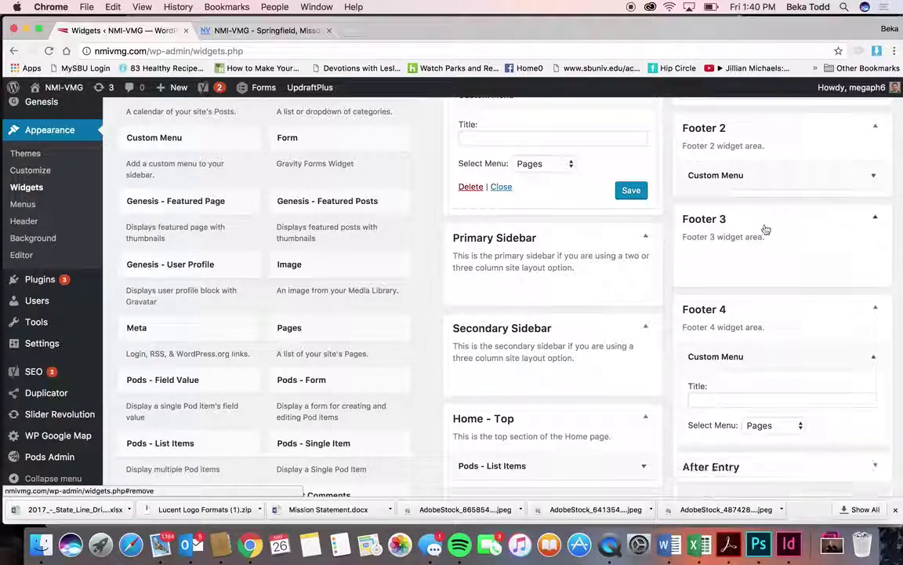
Step: Expand Footer 2's Custom Menu widget to confirm it still uses the Pages menu
left_click(784, 182)
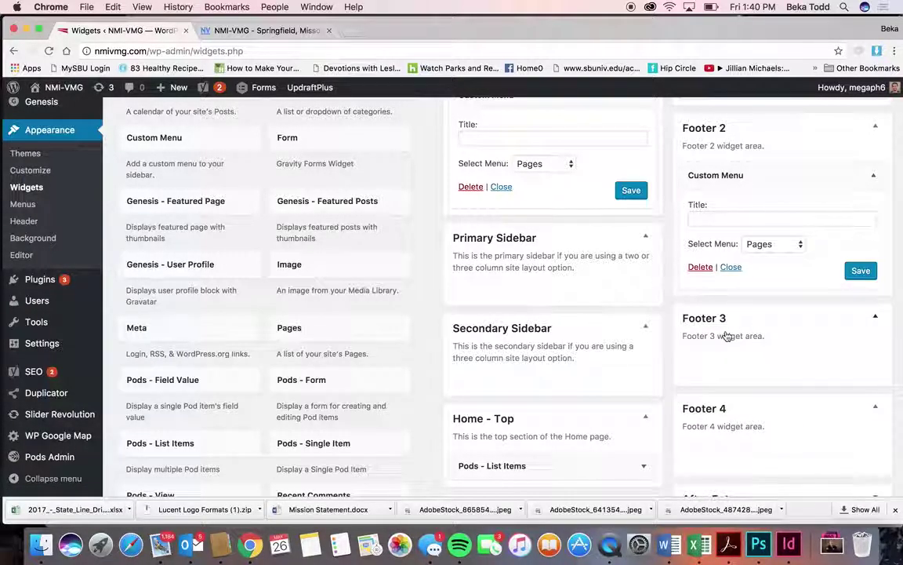
scroll(259, 373, "down", 8)
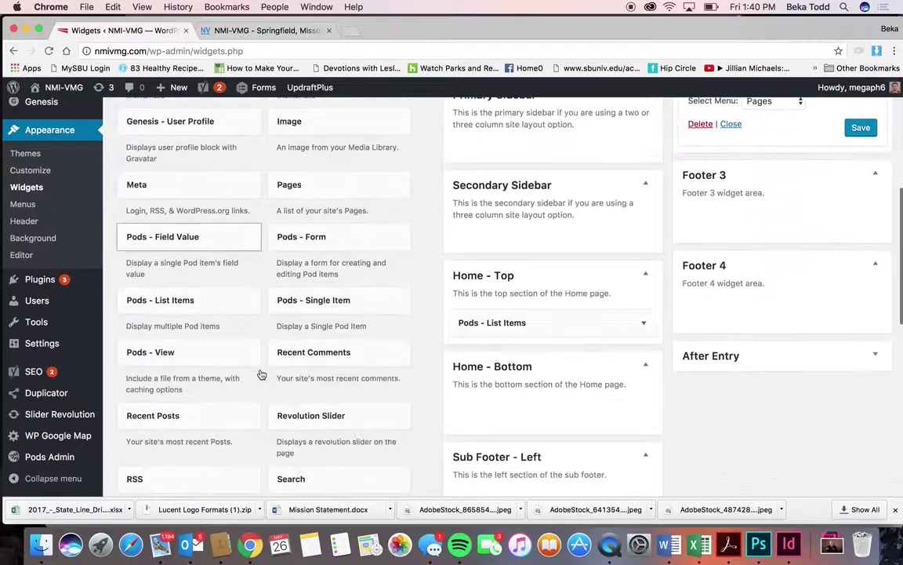
scroll(204, 389, "down", 2)
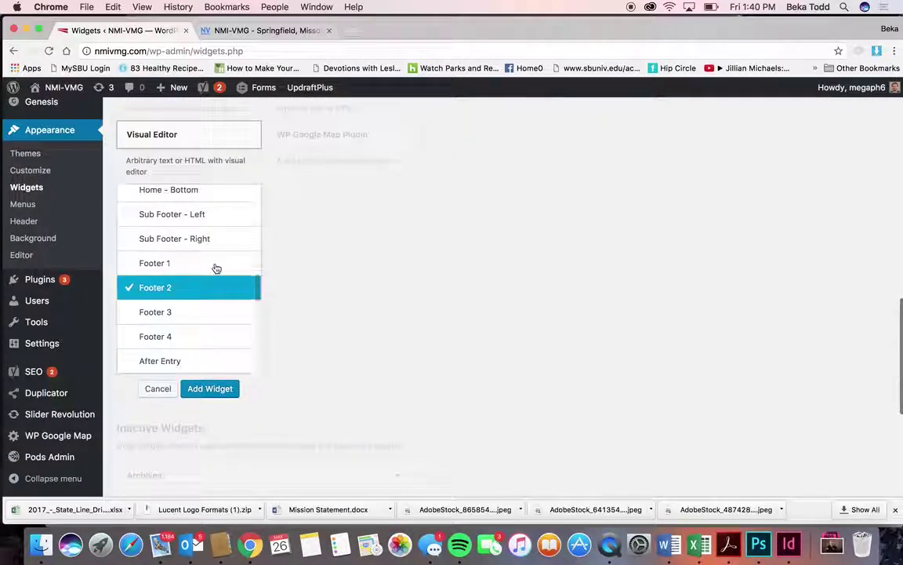
Step: Check the footer on the live site, then return to the Widgets admin page
left_click(257, 31)
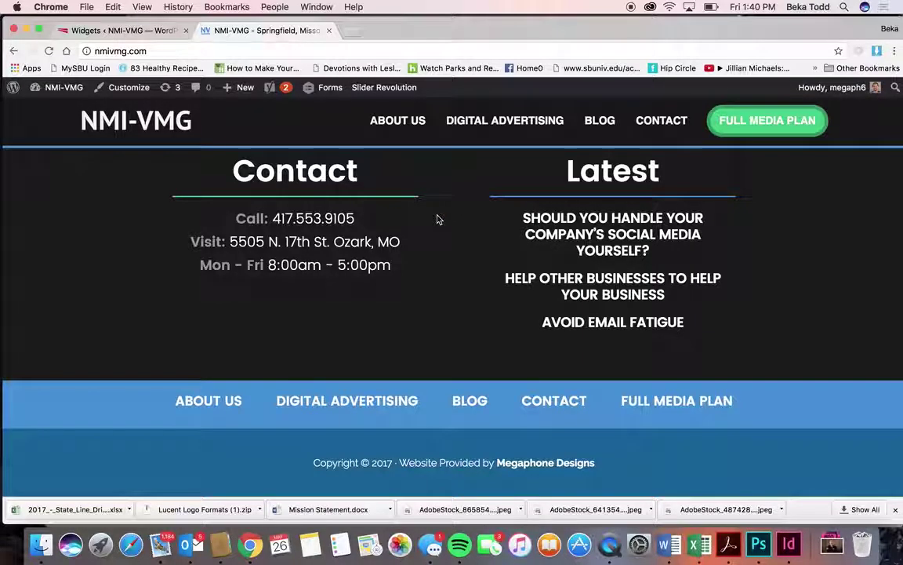
left_click(121, 32)
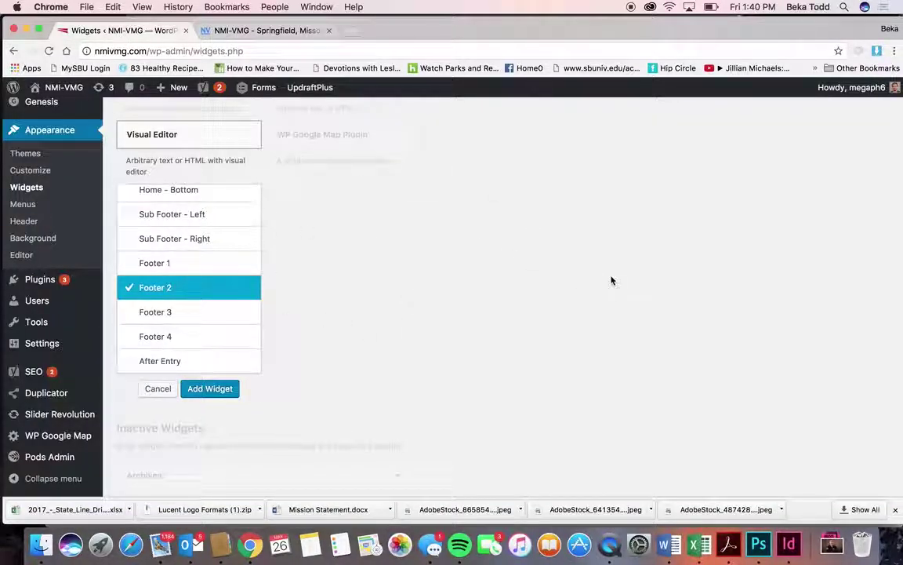
scroll(612, 280, "down", 2)
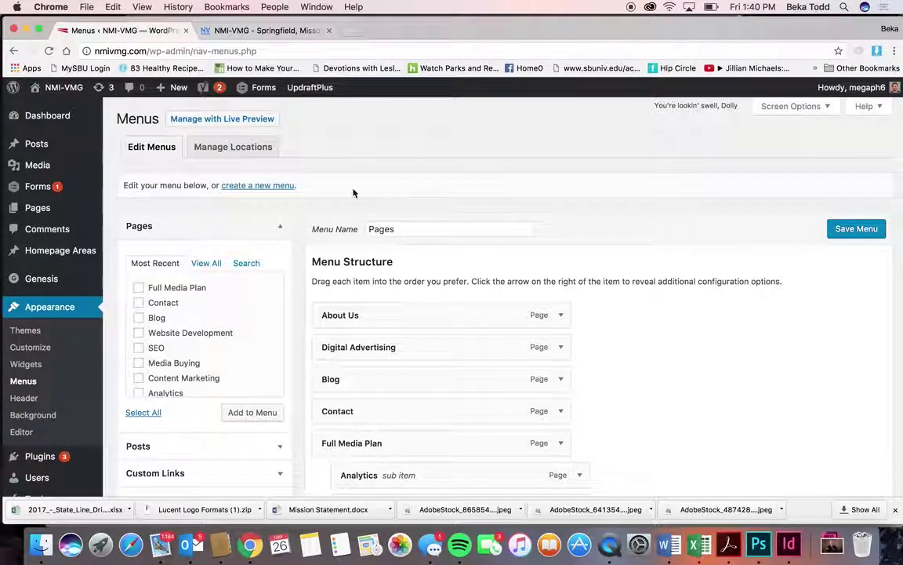
Step: Compare the live site's header navigation with the Pages menu structure in the editor
left_click(245, 29)
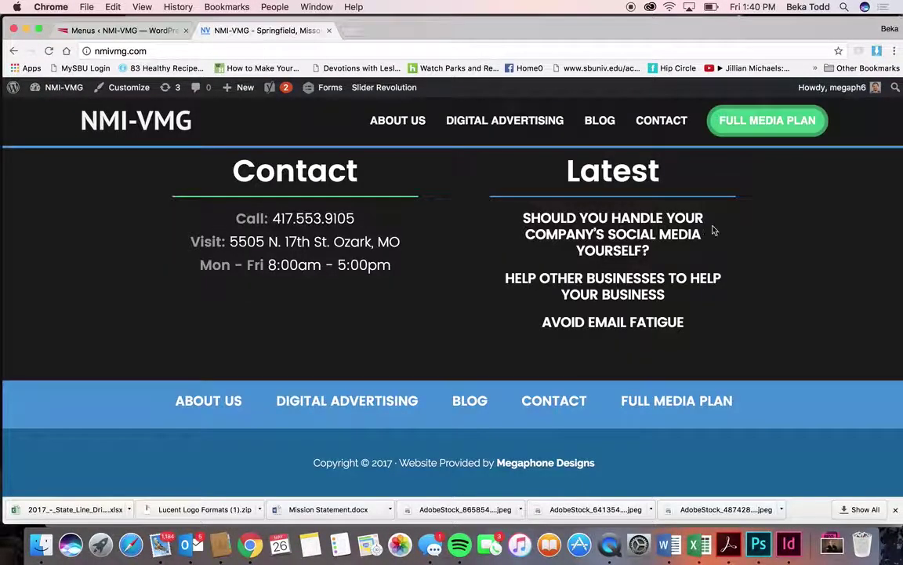
left_click(125, 32)
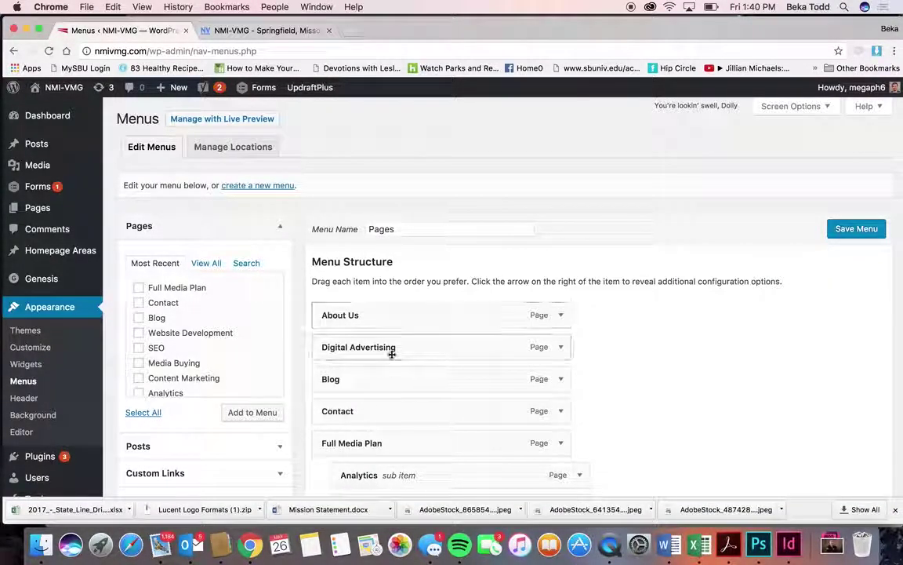
scroll(384, 444, "down", 3)
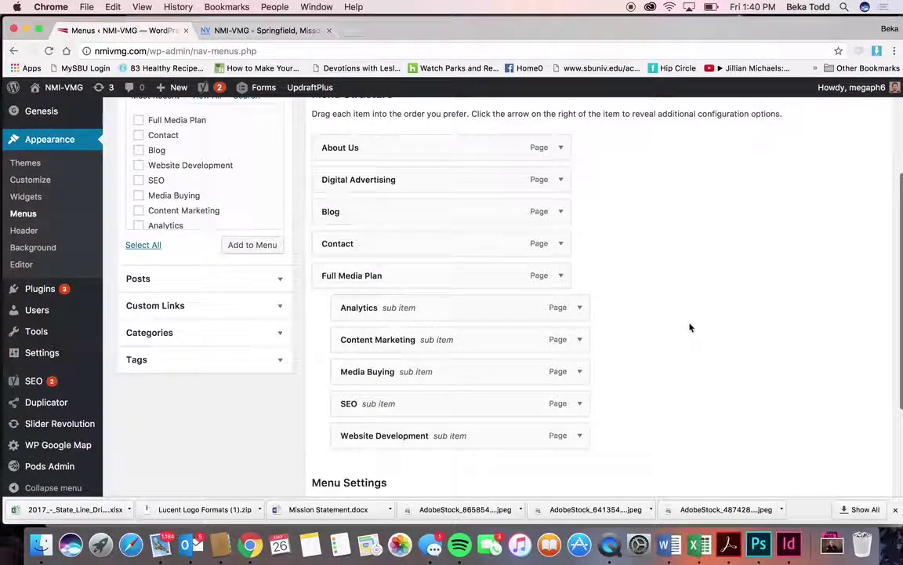
scroll(690, 327, "up", 2)
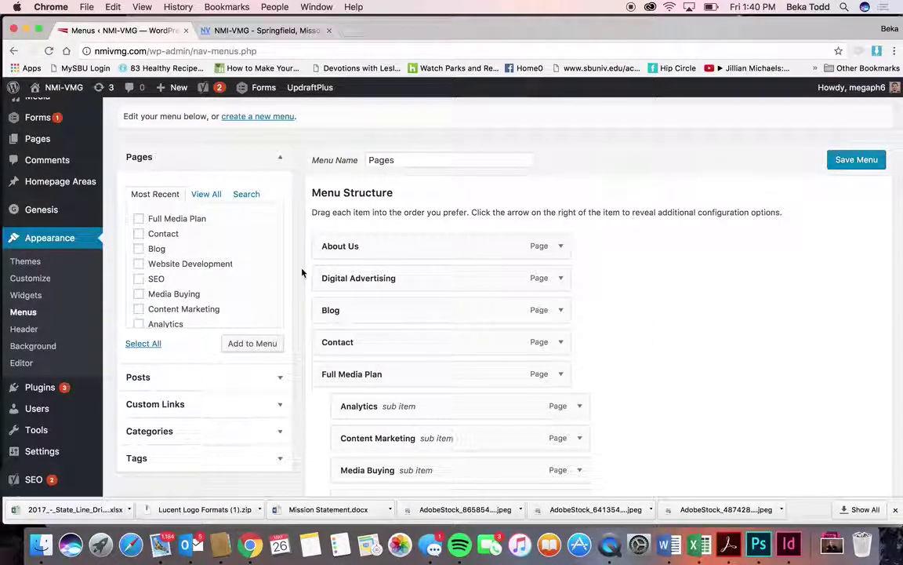
Step: Browse the View All and Search page tabs, then go back to Most Recent
left_click(203, 198)
left_click(239, 196)
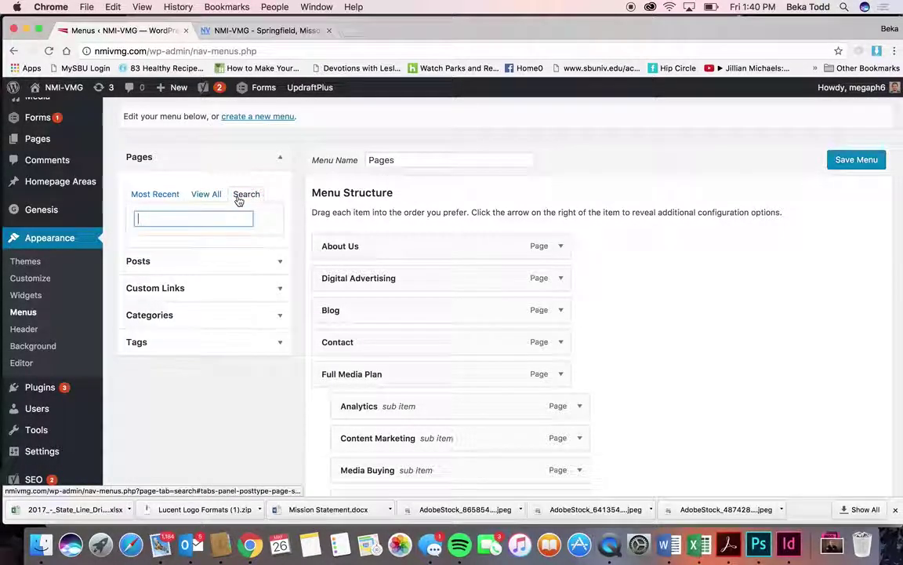
left_click(157, 196)
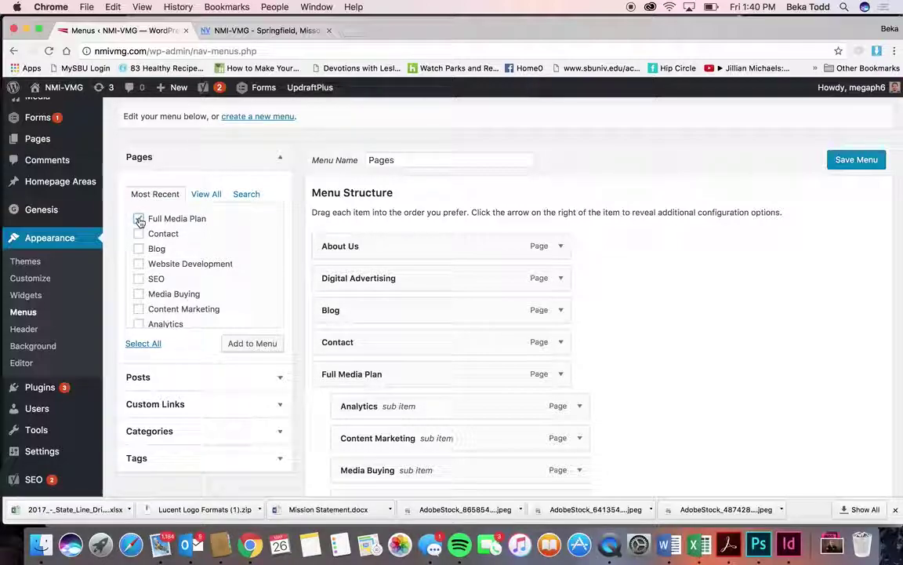
Step: Add Full Media Plan to the Pages menu as a sub item and inspect its navigation label
left_click(249, 342)
scroll(246, 345, "down", 5)
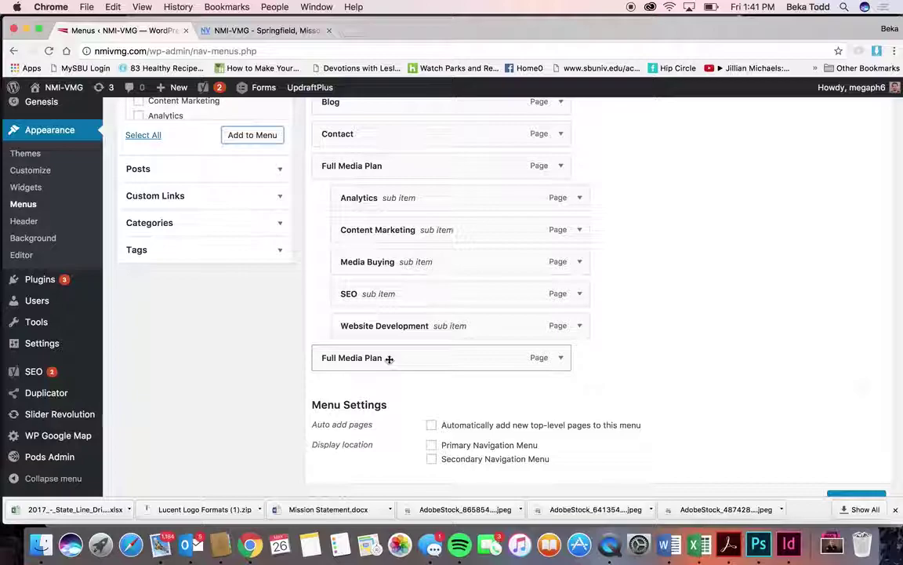
left_click_drag(389, 358, 430, 165)
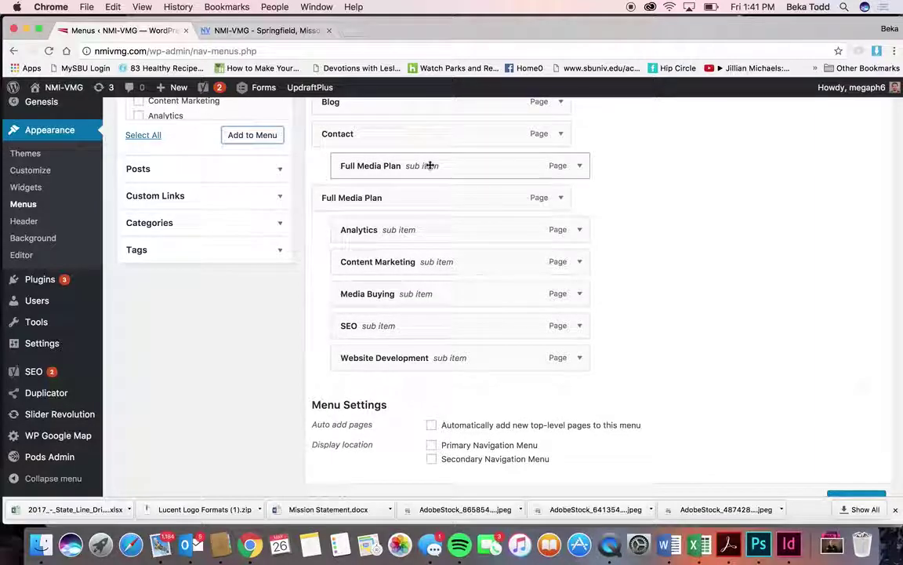
left_click(581, 167)
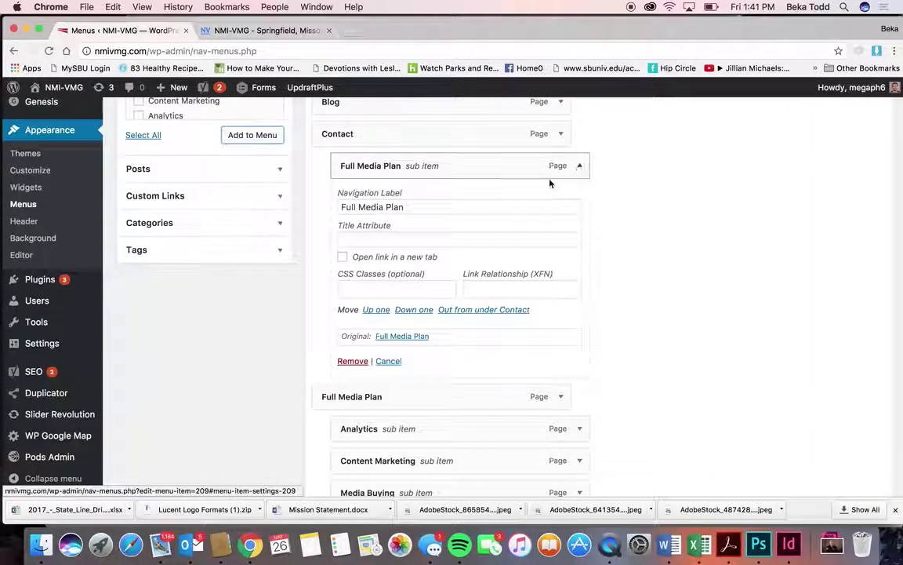
left_click_drag(432, 207, 301, 205)
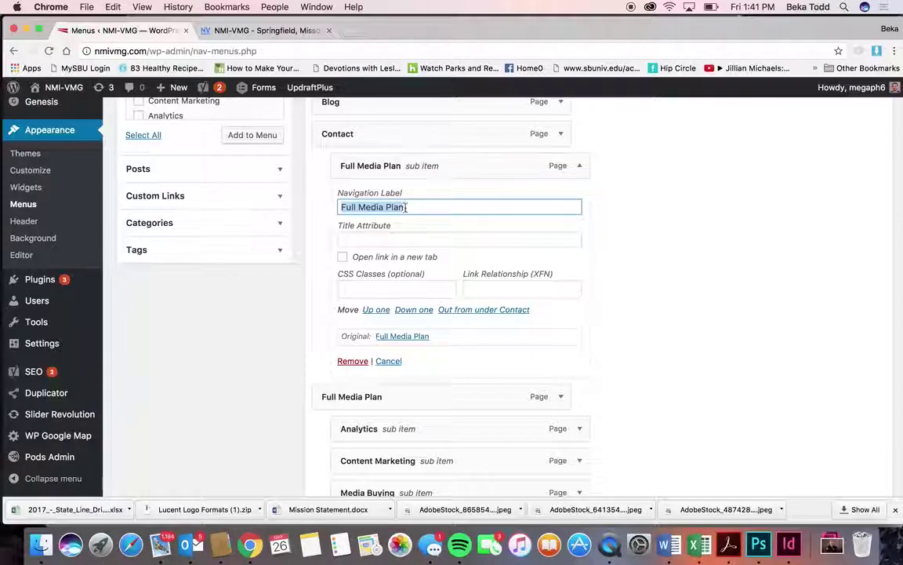
Step: After checking the live site, remove the duplicate Full Media Plan sub item under Contact
left_click(263, 30)
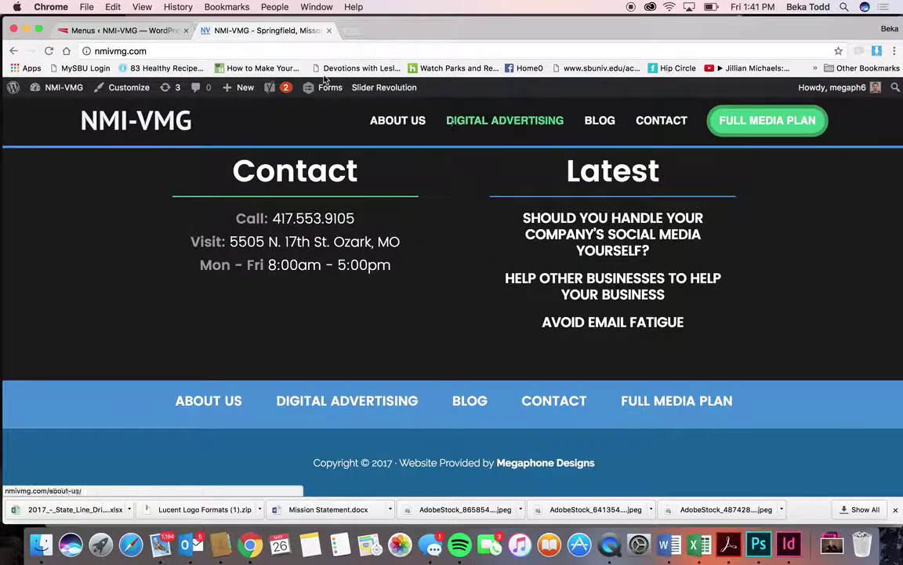
left_click(140, 31)
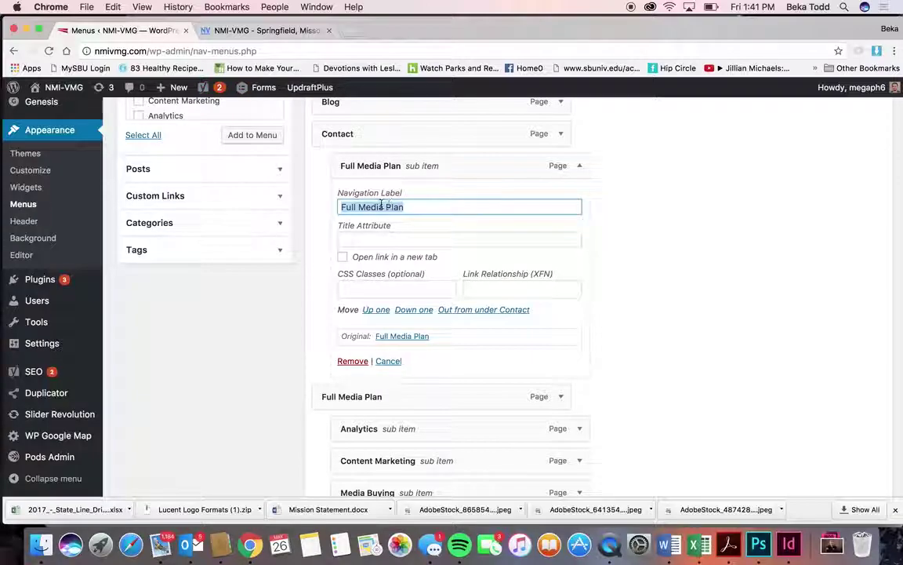
left_click(361, 362)
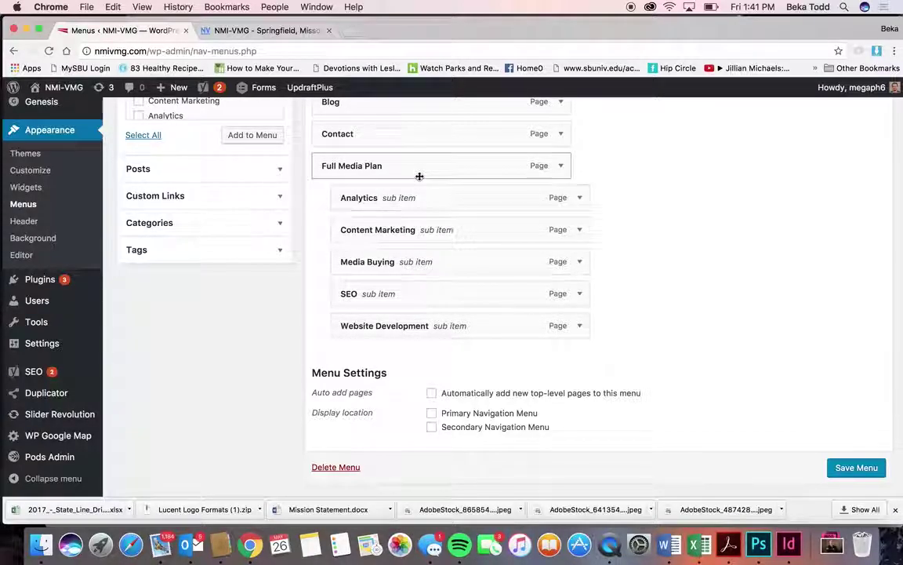
scroll(466, 265, "up", 2)
scroll(487, 269, "down", 3)
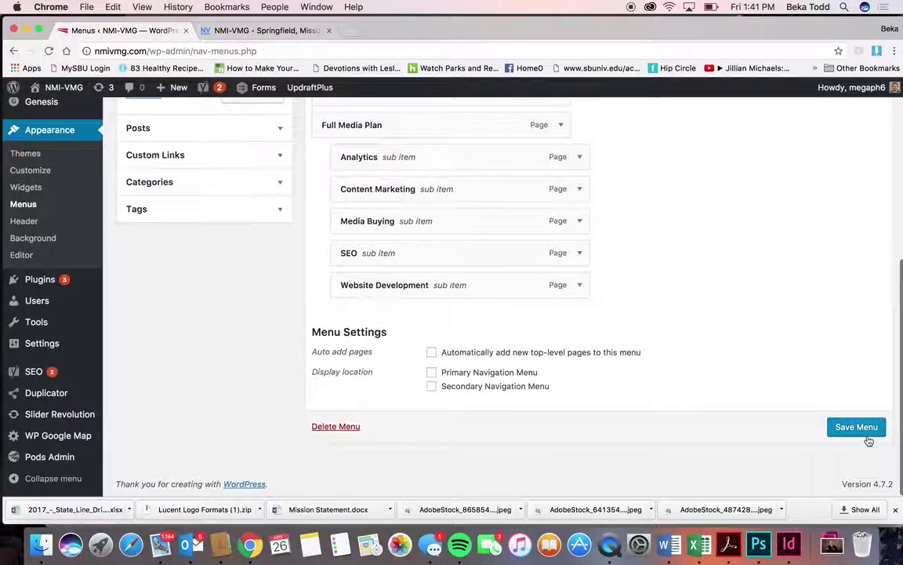
scroll(748, 246, "up", 5)
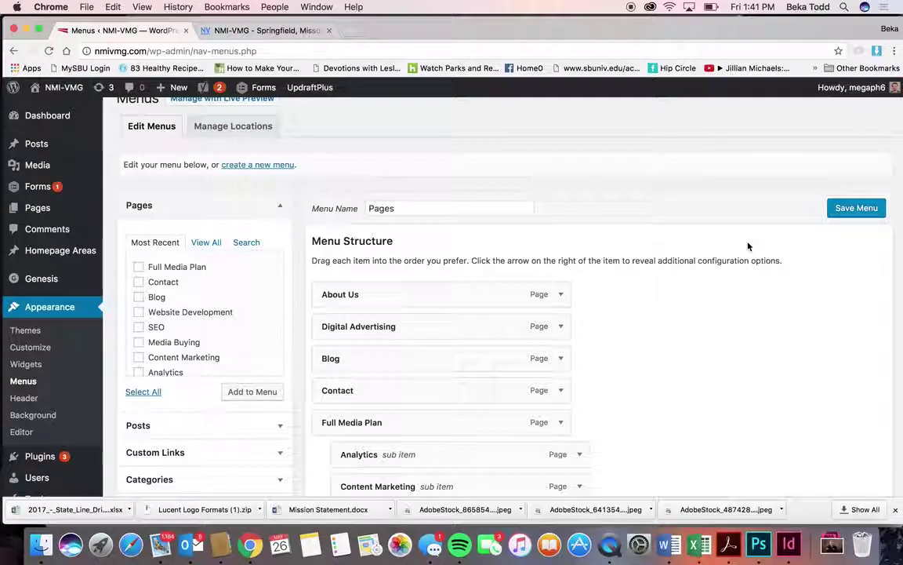
scroll(748, 246, "down", 1)
scroll(748, 247, "down", 3)
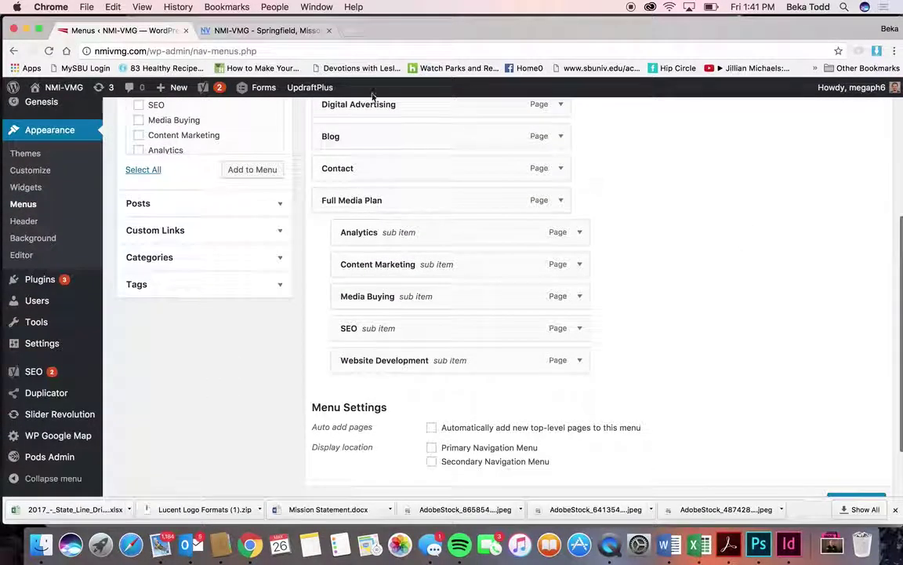
left_click(238, 35)
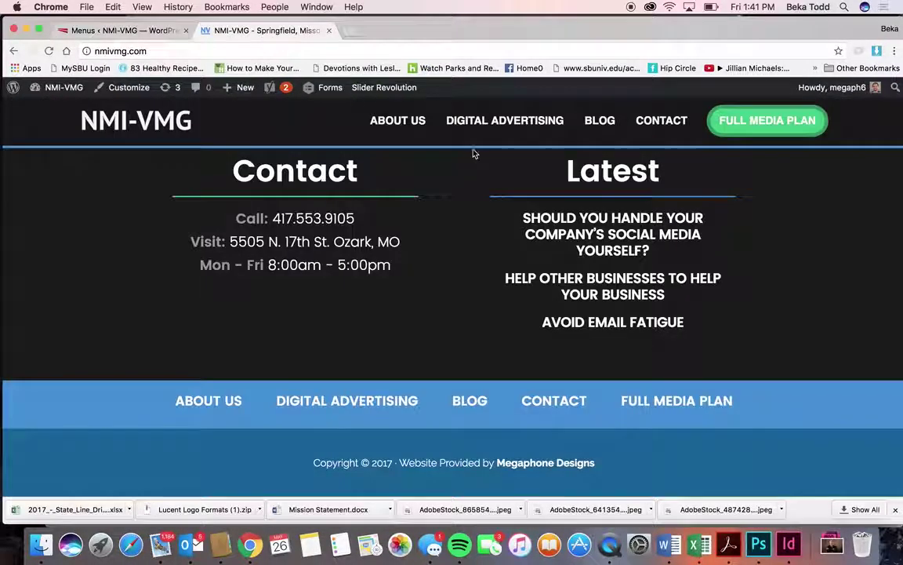
left_click(121, 29)
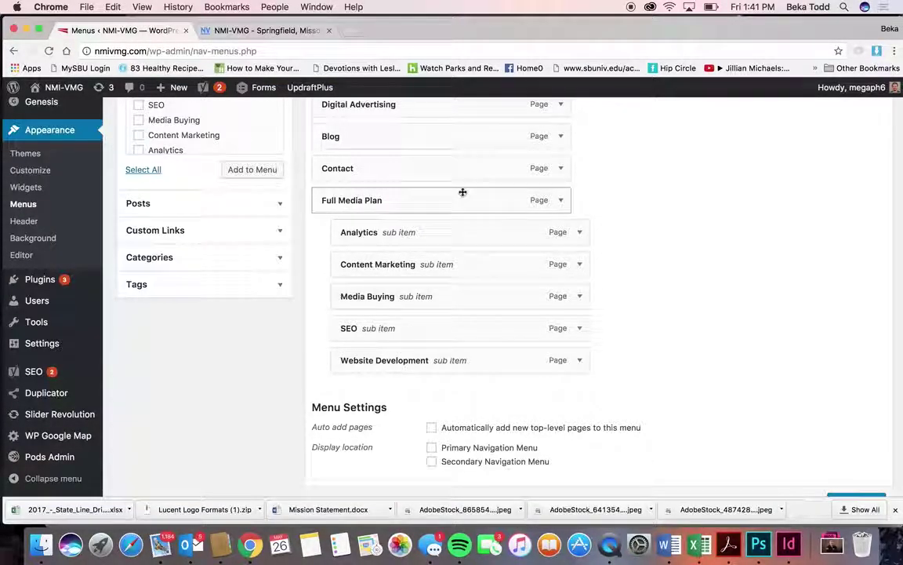
scroll(457, 153, "up", 2)
left_click(266, 31)
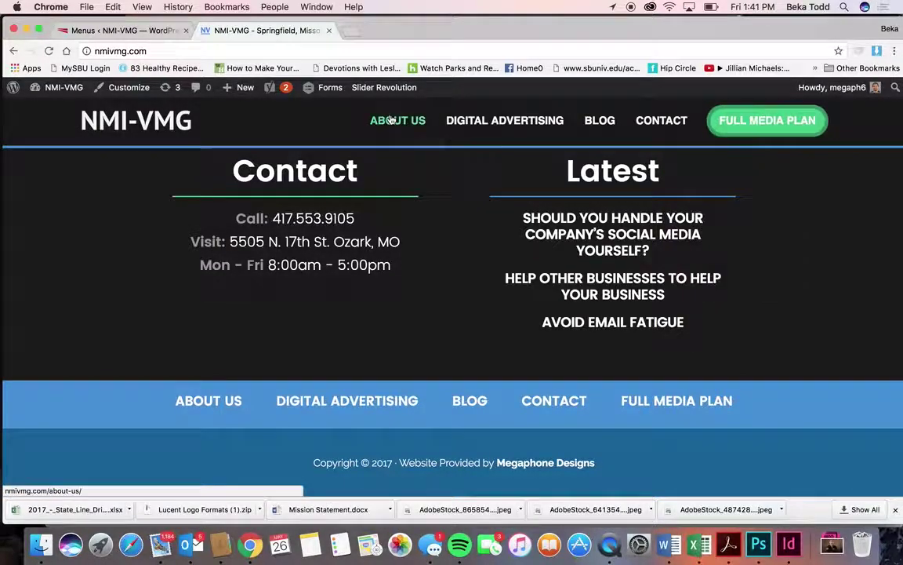
left_click(144, 31)
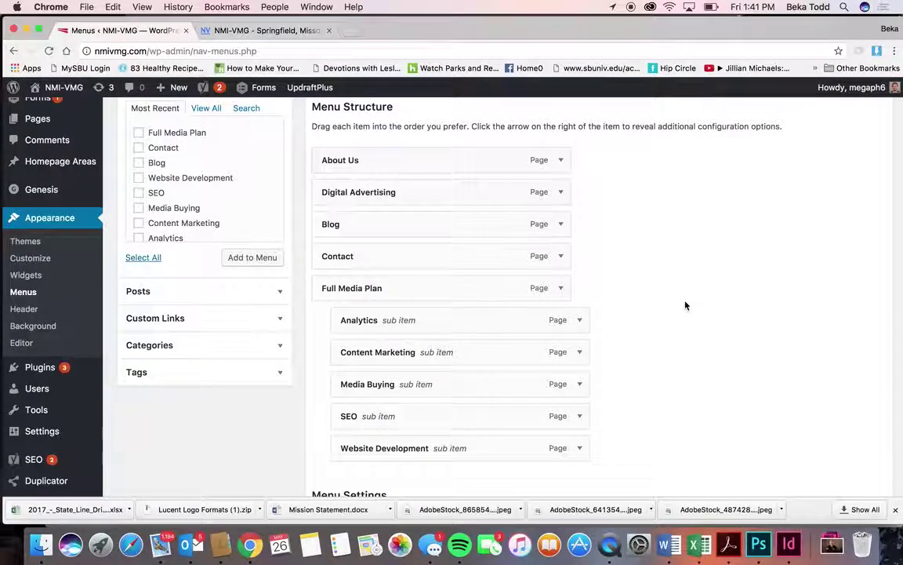
scroll(685, 305, "up", 4)
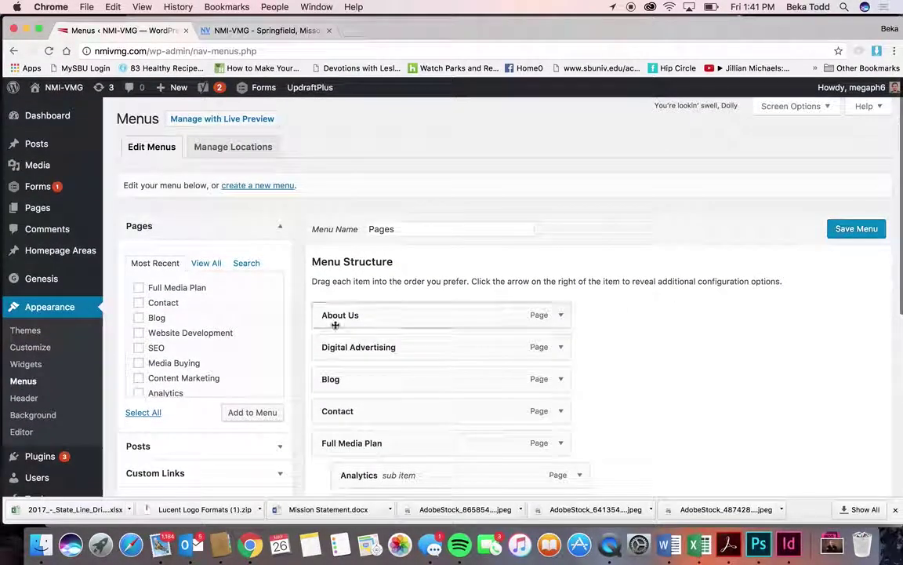
scroll(100, 383, "down", 3)
Step: Go to Users > All Users, confirming you want to leave the menu editor
mouse_move(100, 383)
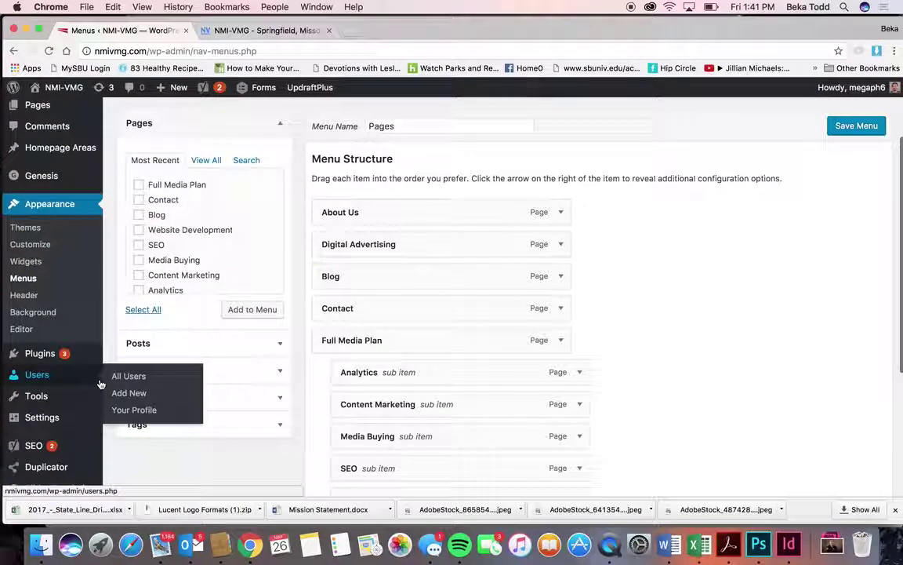
scroll(100, 383, "down", 1)
mouse_move(46, 336)
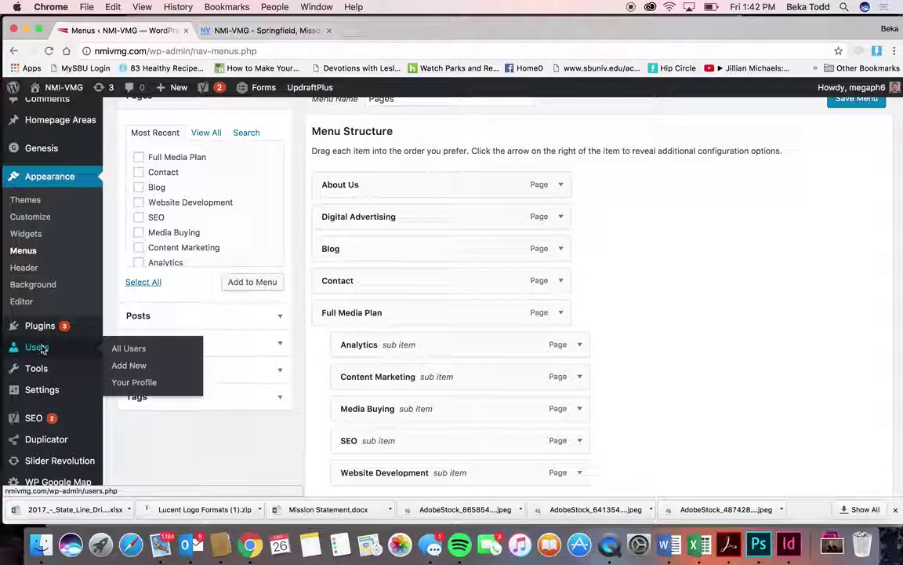
left_click(36, 347)
left_click(549, 198)
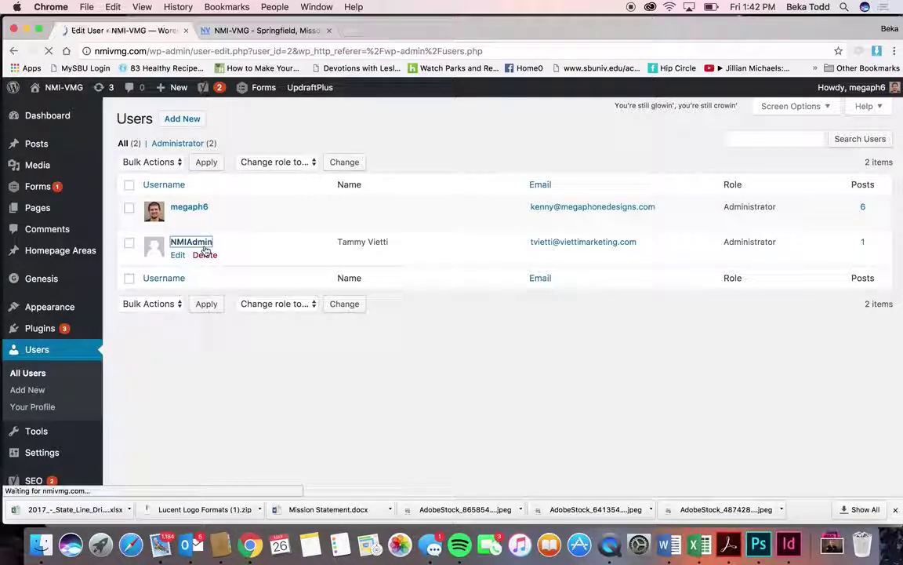
Step: Scroll through the second administrator's Edit User profile settings
scroll(384, 384, "down", 5)
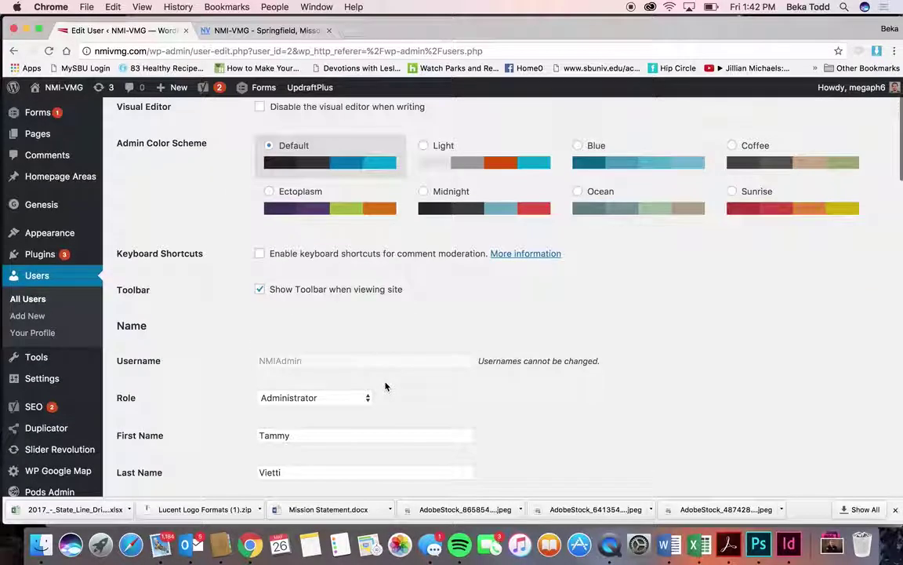
scroll(384, 384, "down", 5)
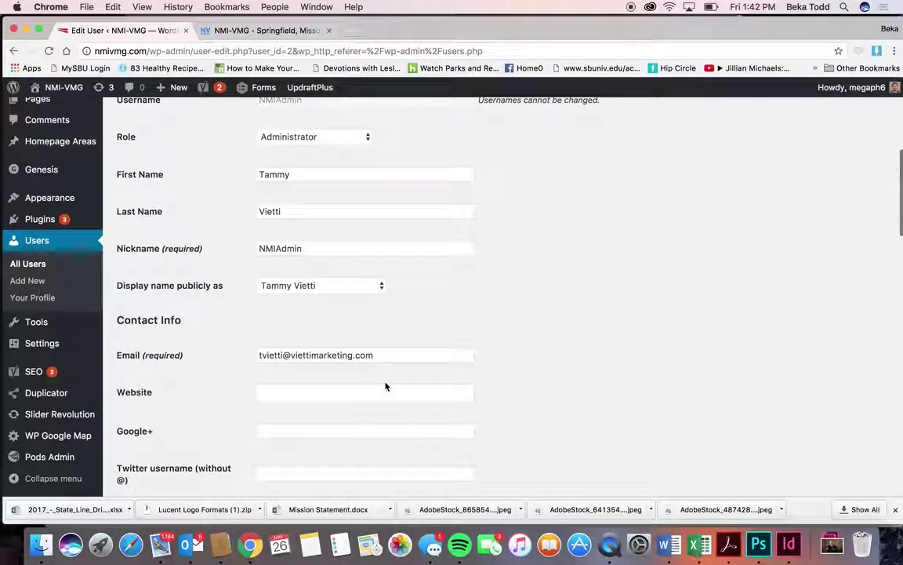
scroll(385, 386, "down", 6)
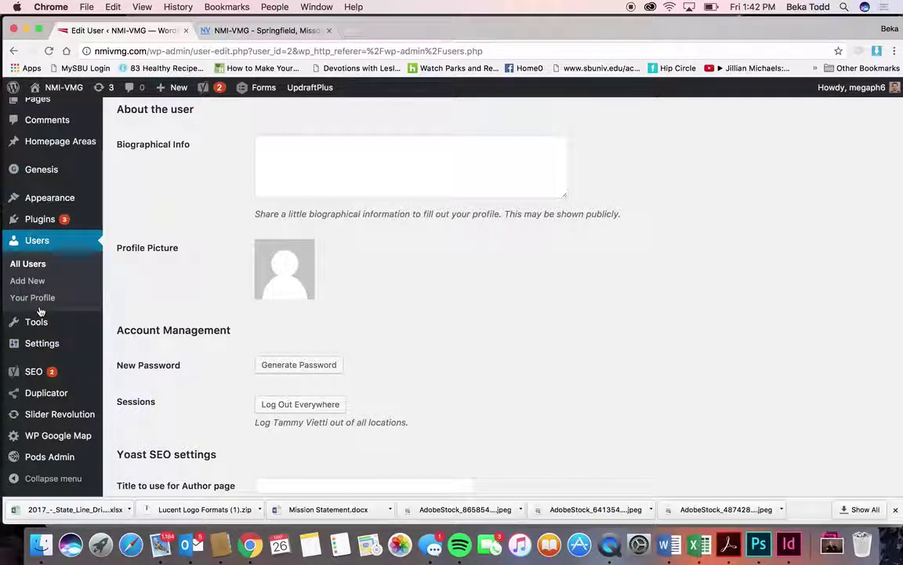
mouse_move(43, 379)
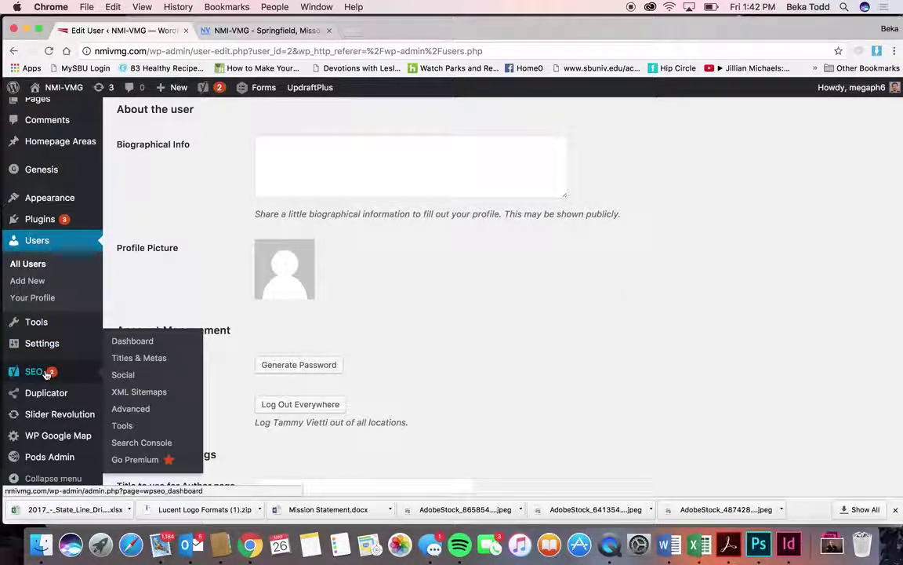
Step: Open Slider Revolution and preview the homepage slider on the live NMI-VMG site
left_click(51, 415)
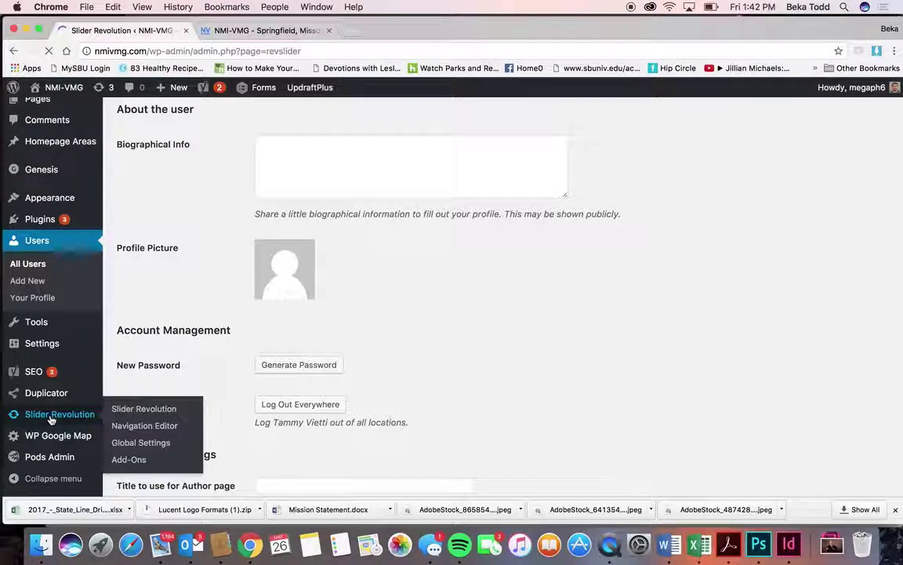
key("ctrl+Tab")
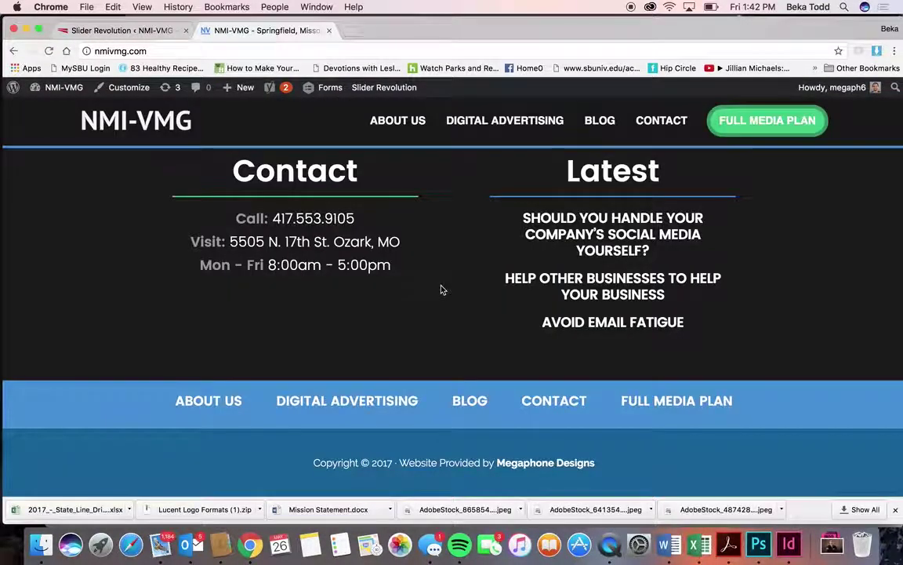
scroll(441, 290, "up", 5)
scroll(441, 290, "up", 8)
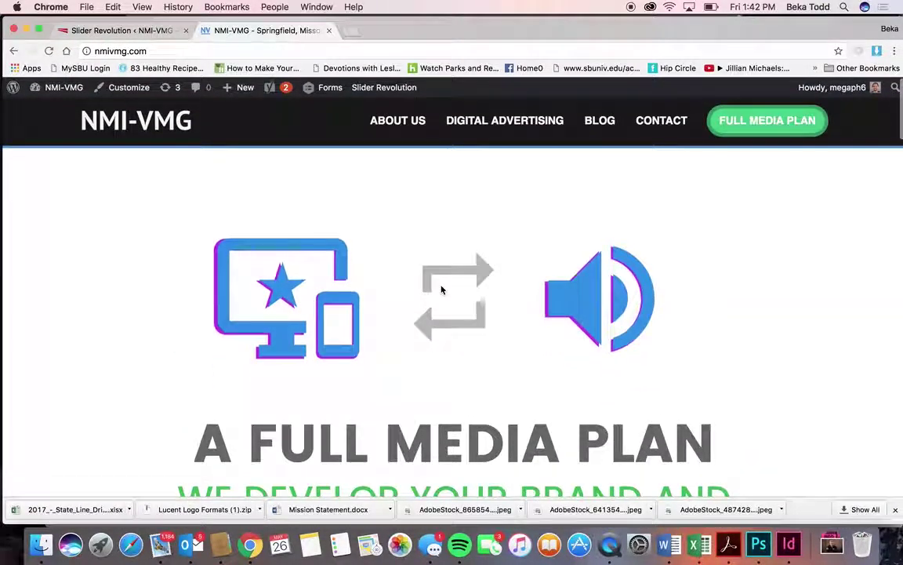
scroll(579, 247, "down", 2)
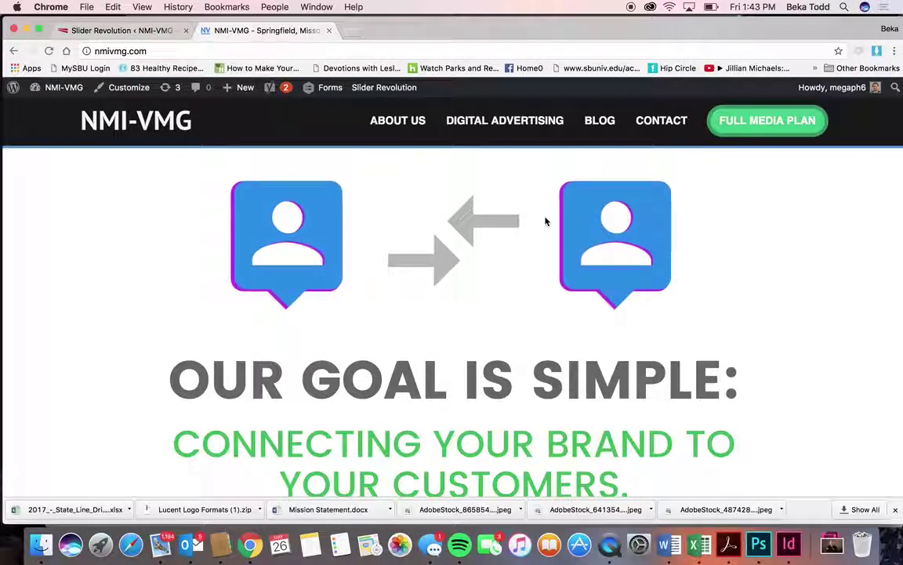
Step: Return to Slider Revolution and open the homepage slider in the slide editor
left_click(92, 30)
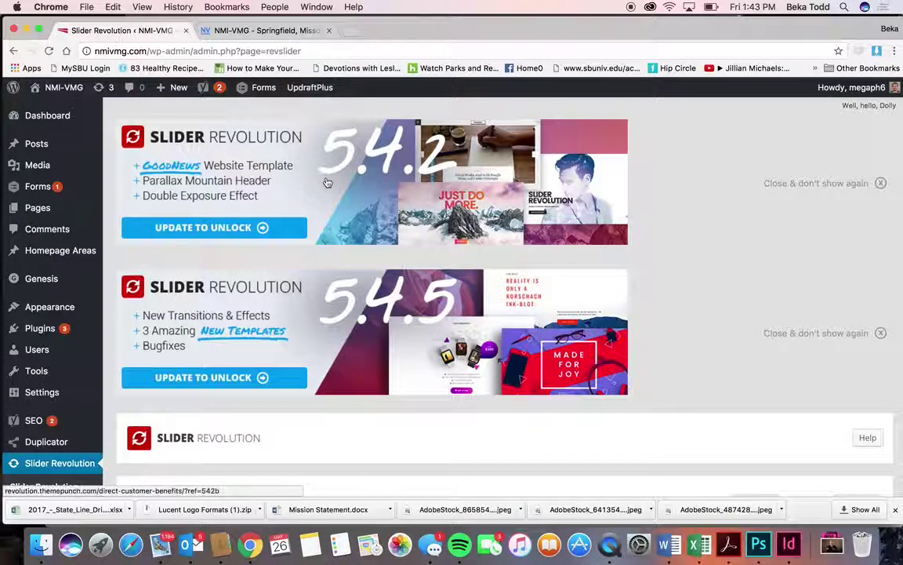
scroll(327, 182, "down", 5)
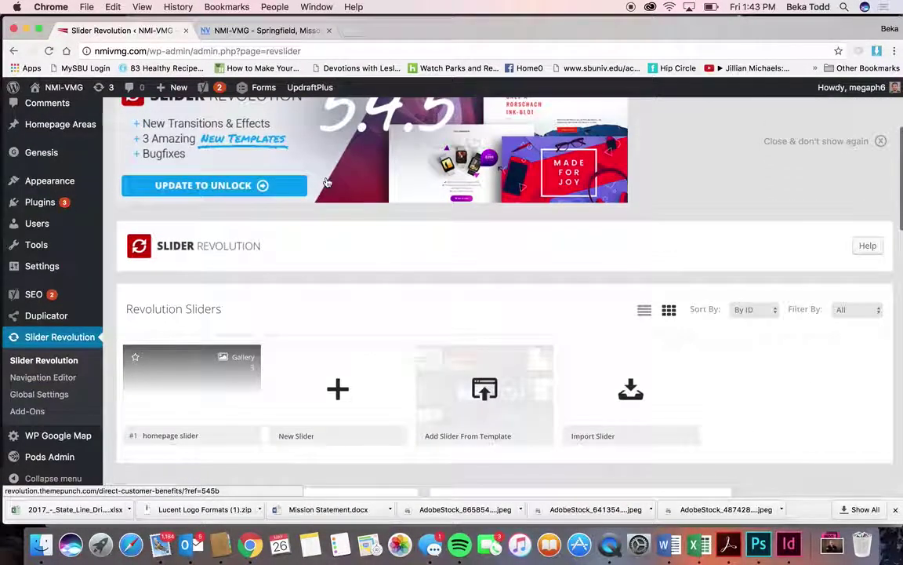
left_click(193, 401)
left_click(245, 31)
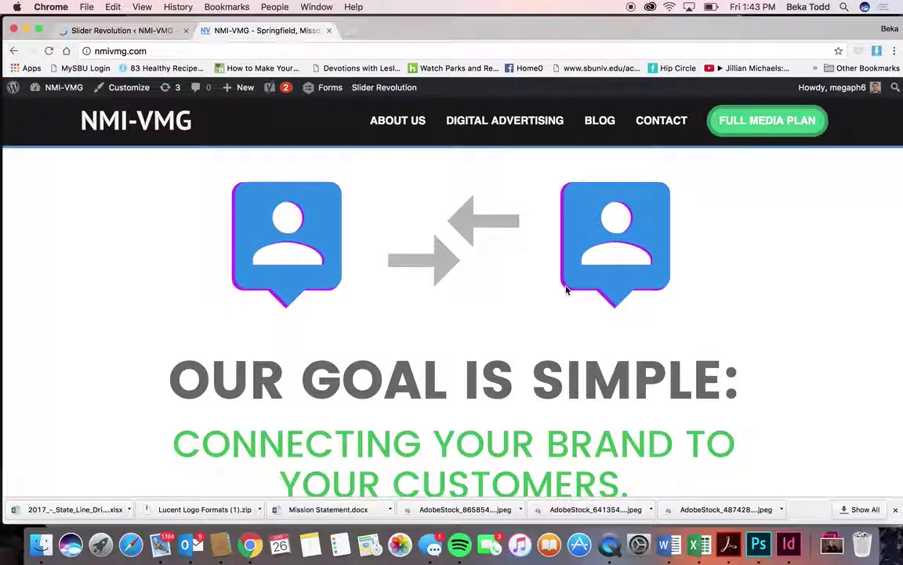
scroll(566, 290, "down", 2)
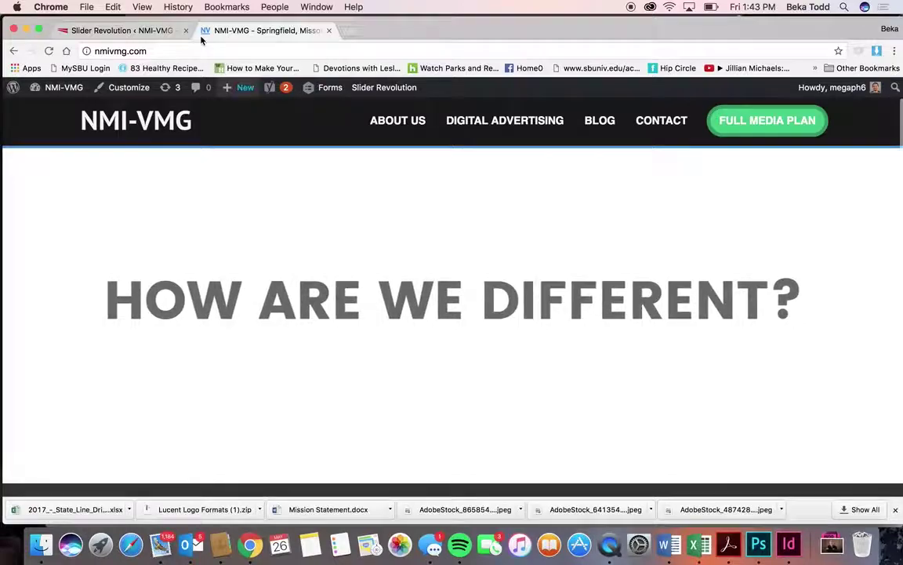
left_click(133, 31)
scroll(498, 234, "down", 5)
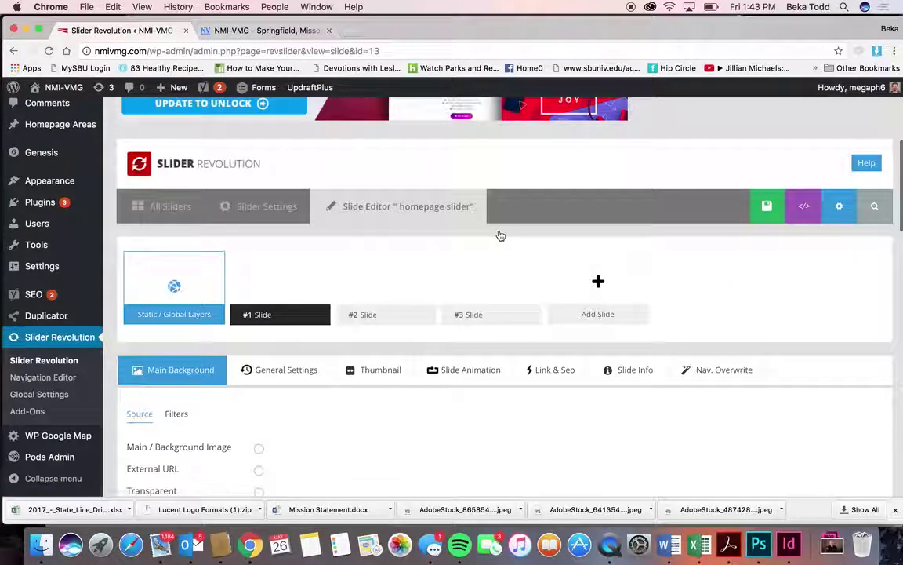
scroll(375, 385, "down", 10)
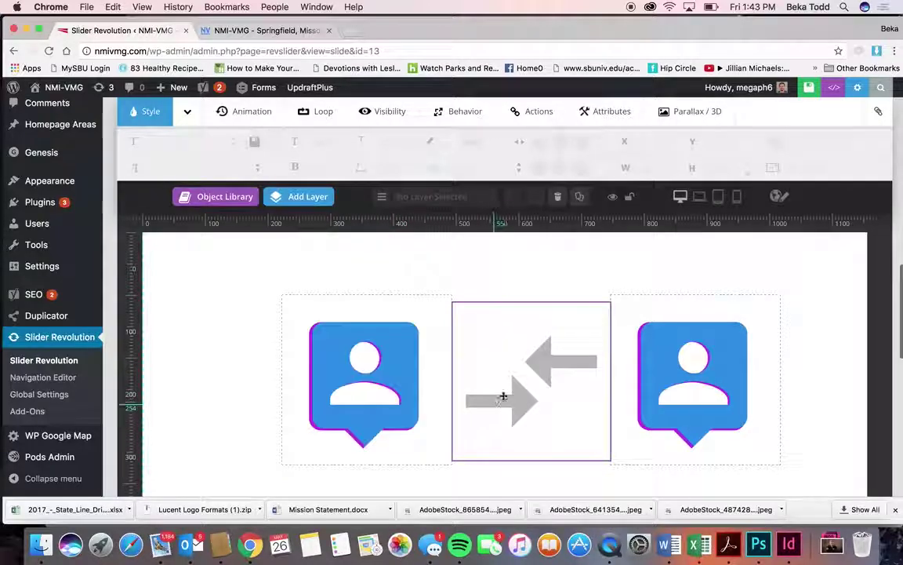
scroll(709, 358, "down", 3)
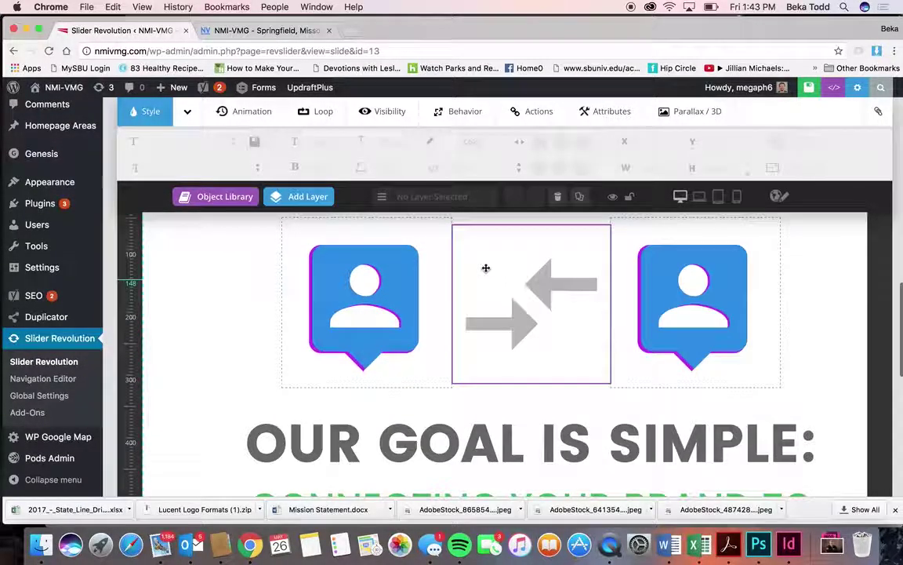
scroll(767, 306, "down", 3)
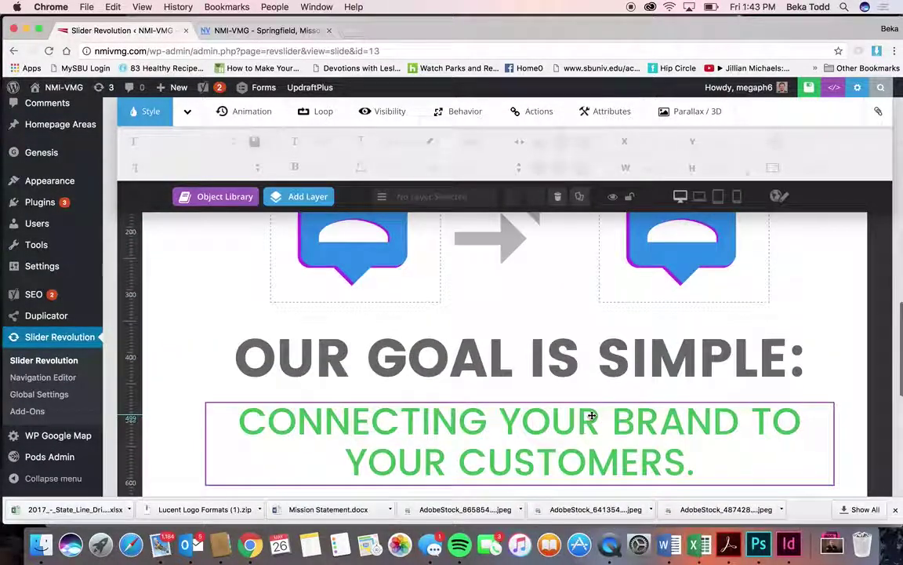
left_click(468, 358)
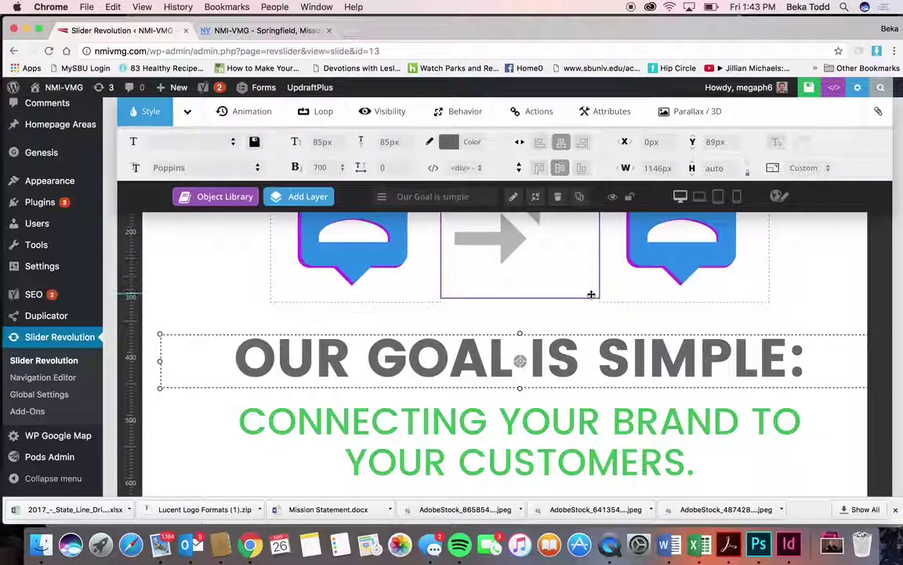
scroll(590, 293, "up", 5)
scroll(592, 294, "up", 10)
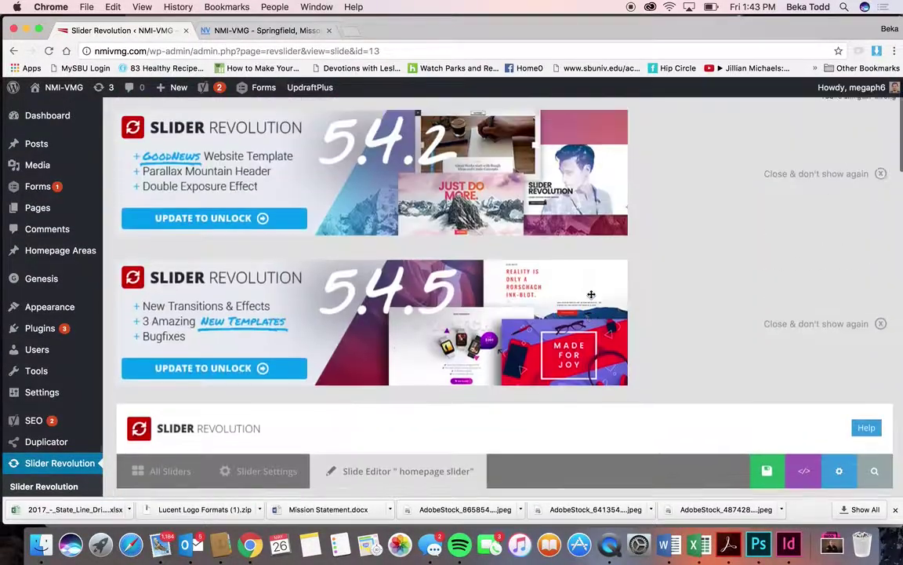
scroll(470, 352, "down", 5)
mouse_move(362, 348)
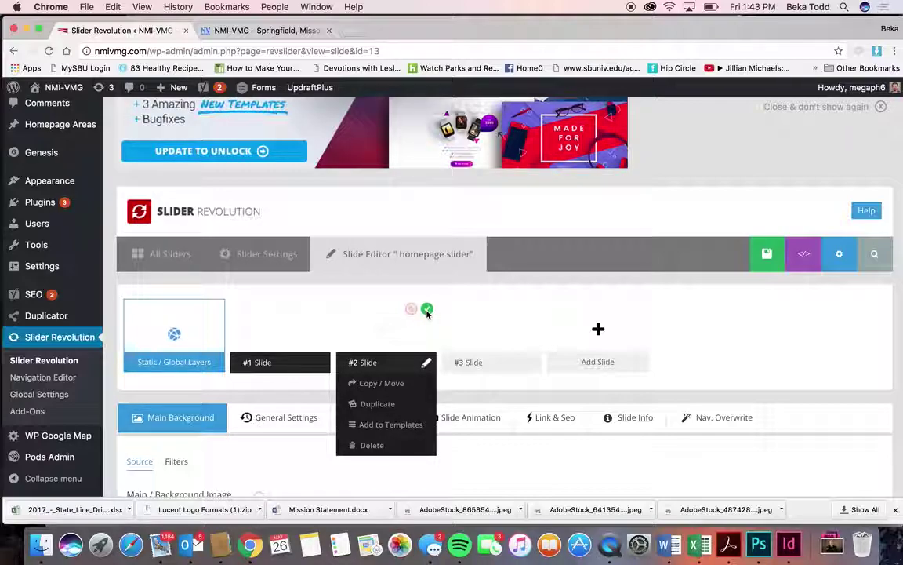
Step: Open the homepage slider's settings, then go back to the All Sliders list
left_click(263, 262)
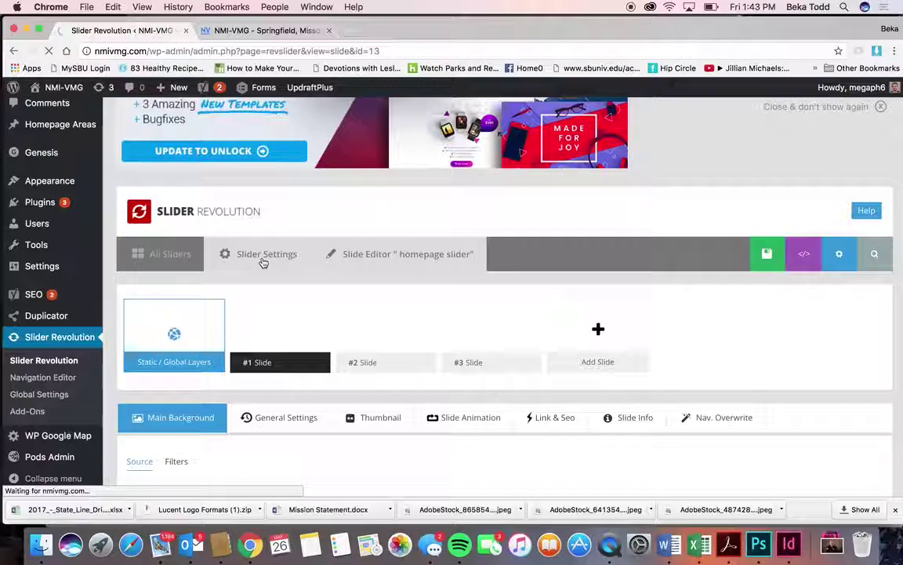
scroll(336, 386, "down", 5)
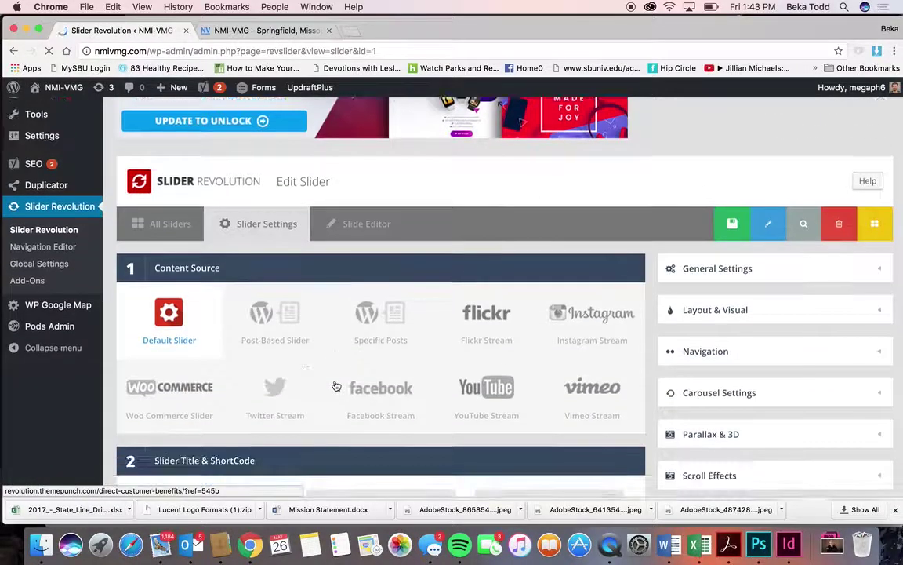
left_click(178, 235)
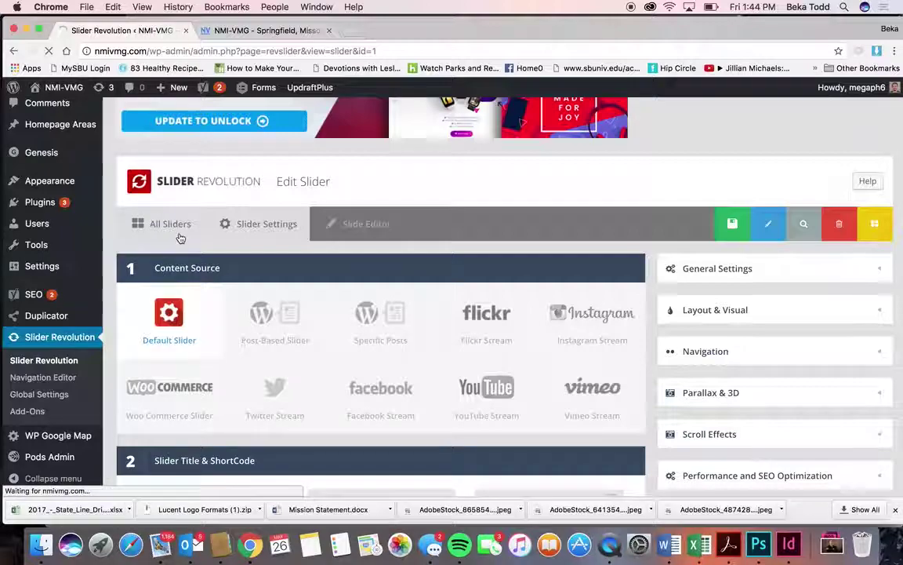
scroll(346, 370, "down", 3)
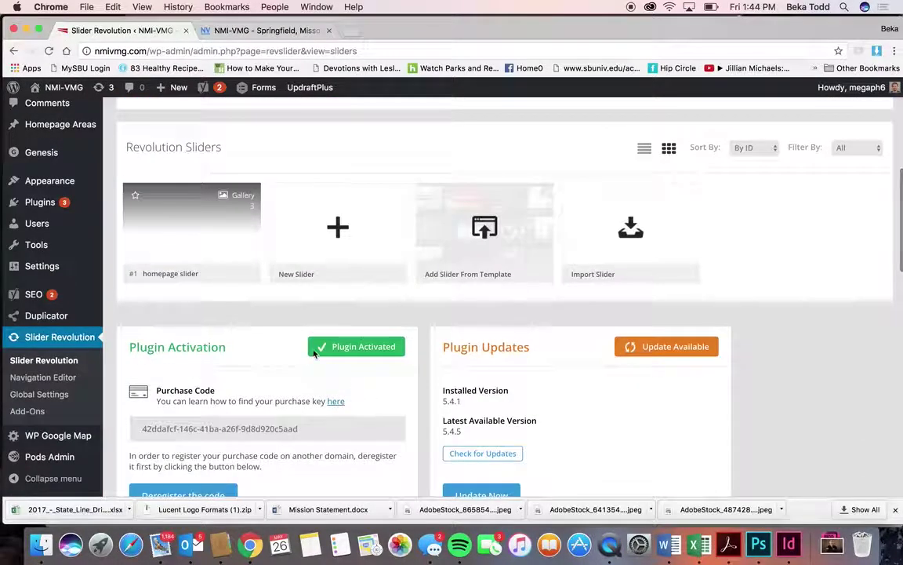
Step: Show the homepage slider's embed shortcode [rev_slider alias="hpslider"], select it, and close the window
left_click(210, 275)
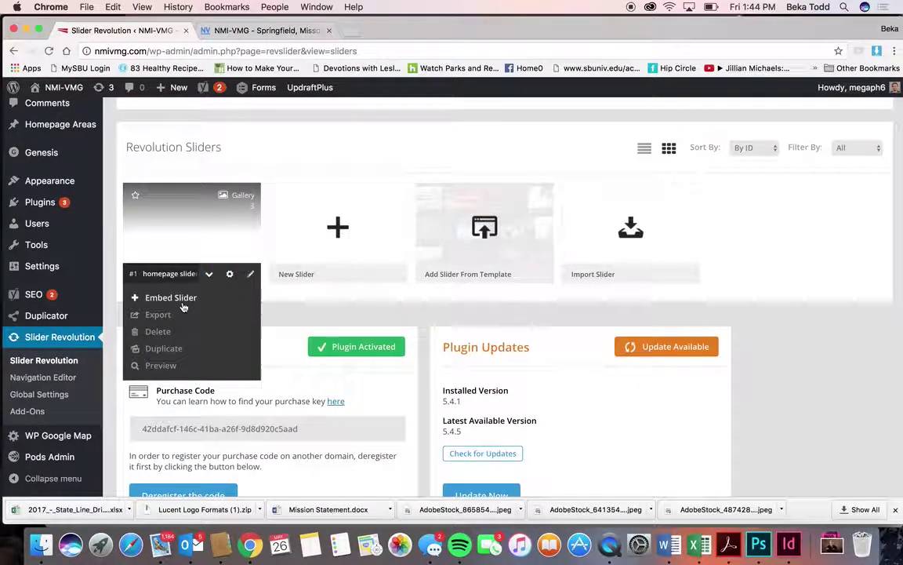
left_click(171, 298)
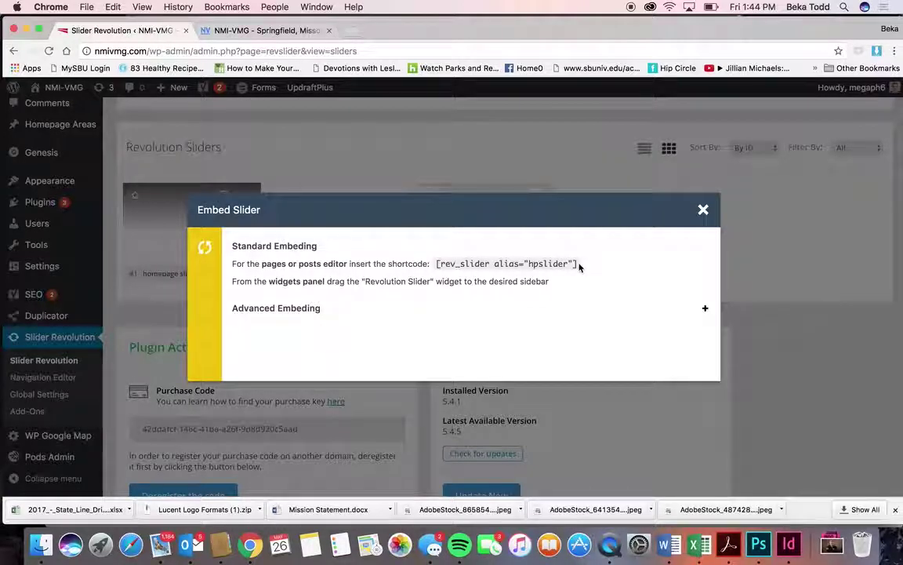
left_click_drag(580, 268, 450, 263)
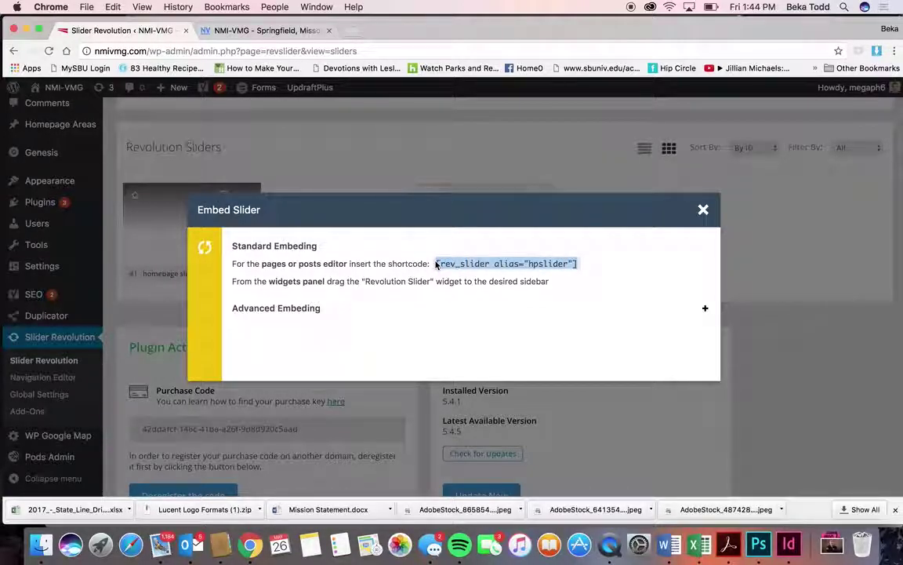
left_click(705, 210)
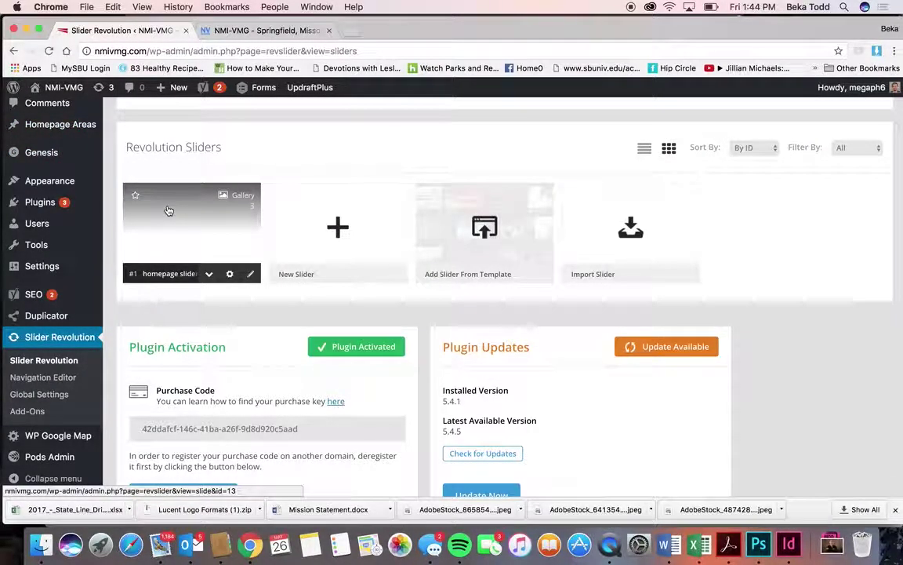
Step: Open the homepage slider's slide #2 in the editor and inspect its layers
left_click(201, 219)
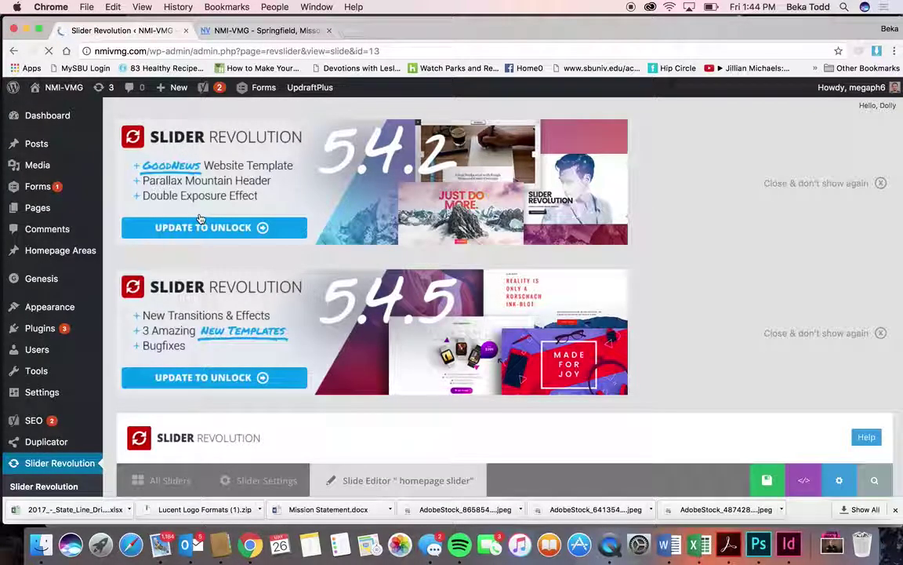
scroll(201, 219, "down", 10)
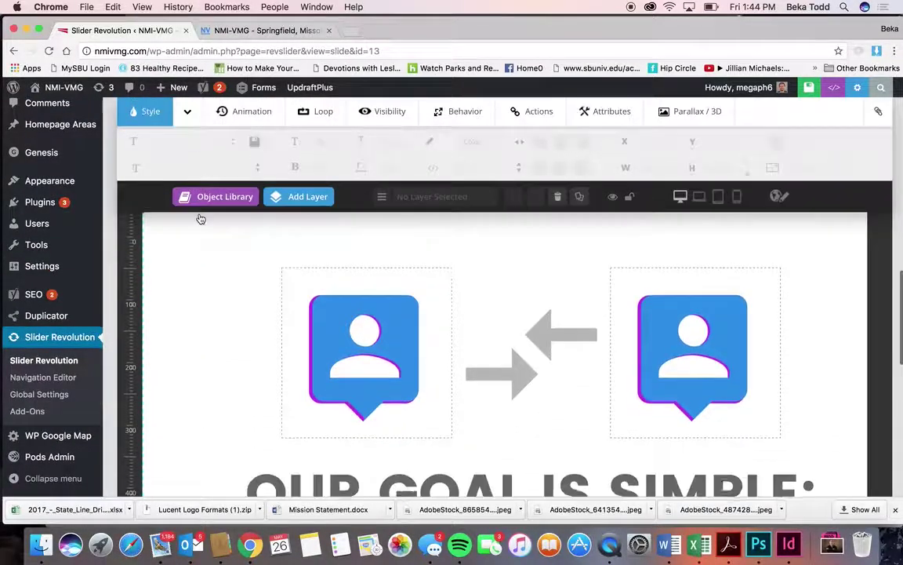
scroll(200, 219, "up", 10)
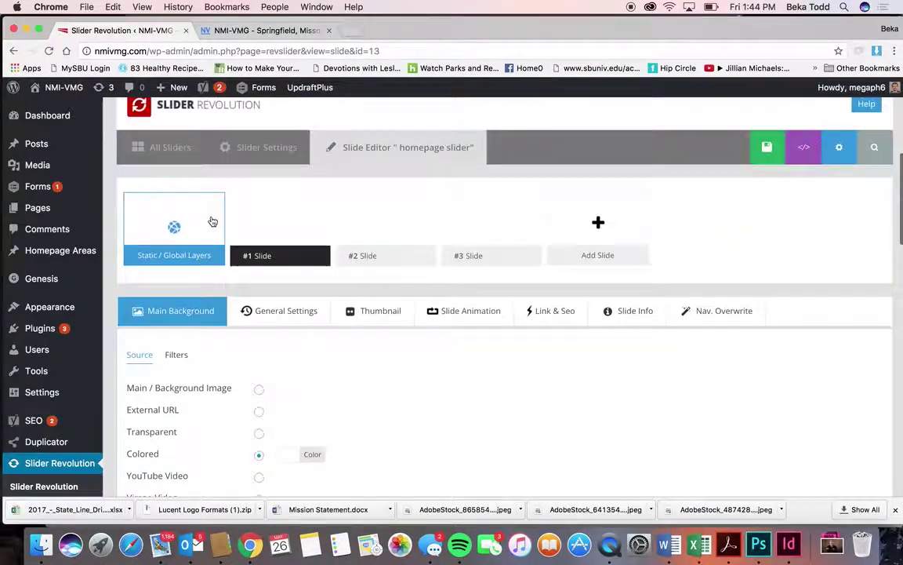
mouse_move(349, 215)
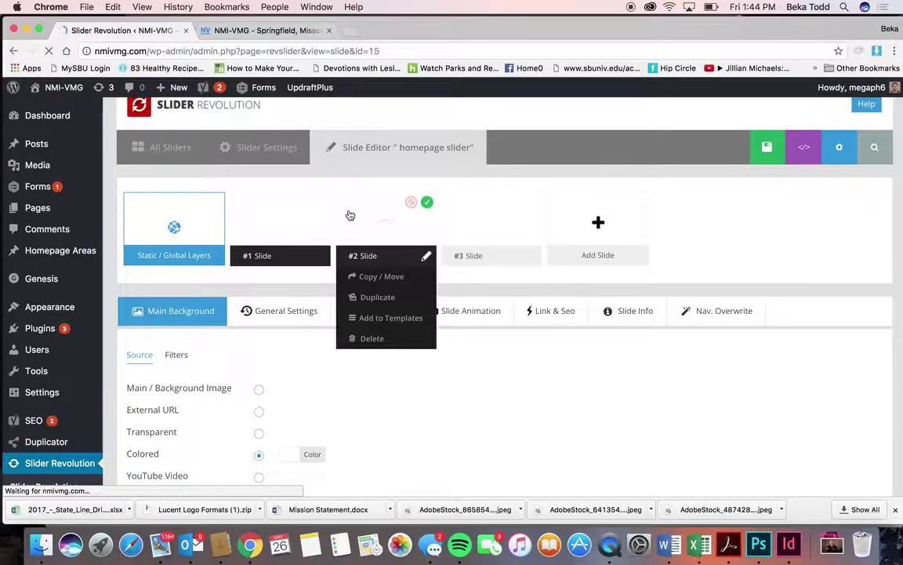
scroll(441, 324, "down", 10)
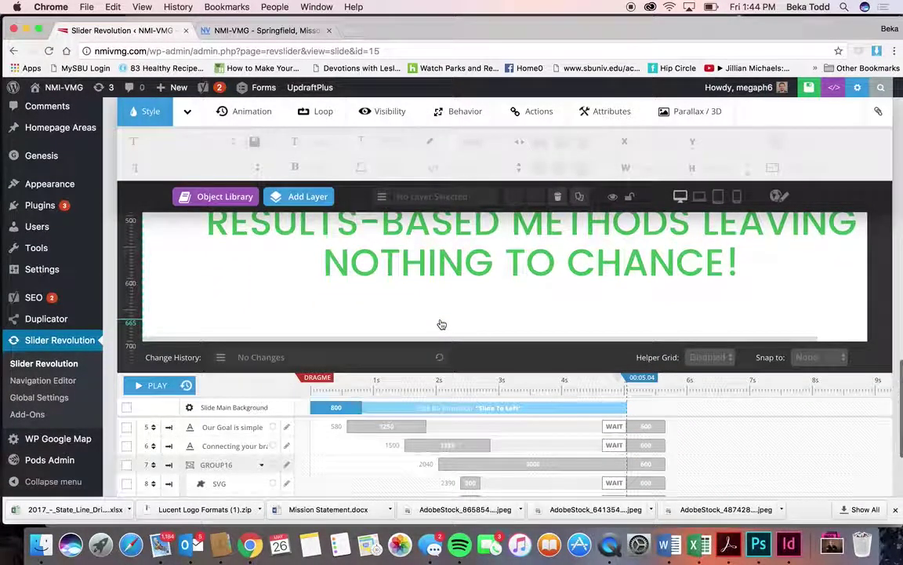
scroll(442, 324, "up", 5)
mouse_move(442, 324)
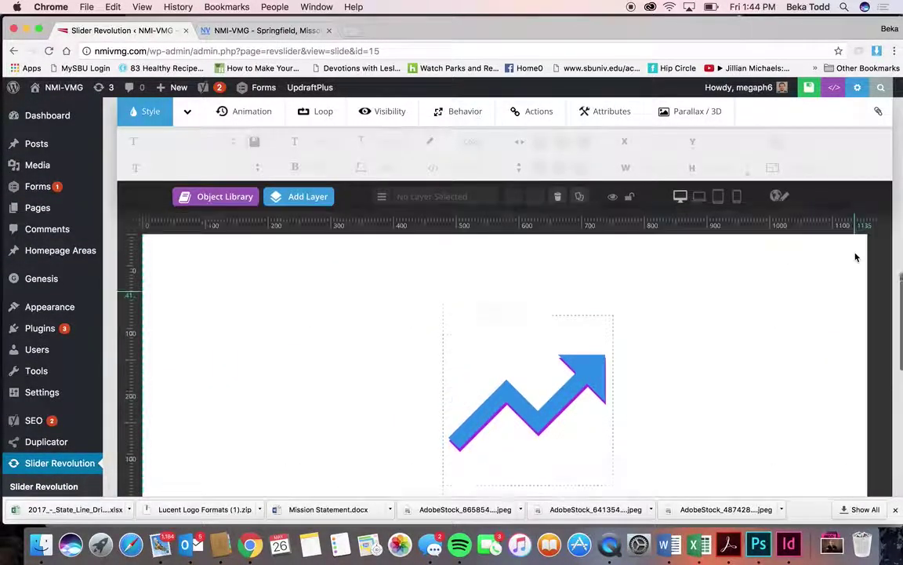
scroll(856, 257, "up", 10)
mouse_move(396, 249)
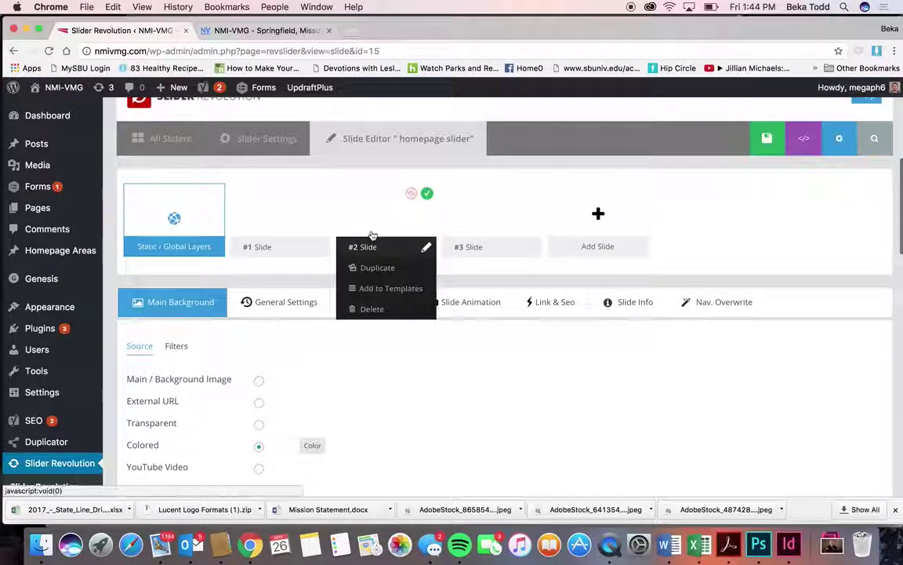
scroll(565, 371, "down", 4)
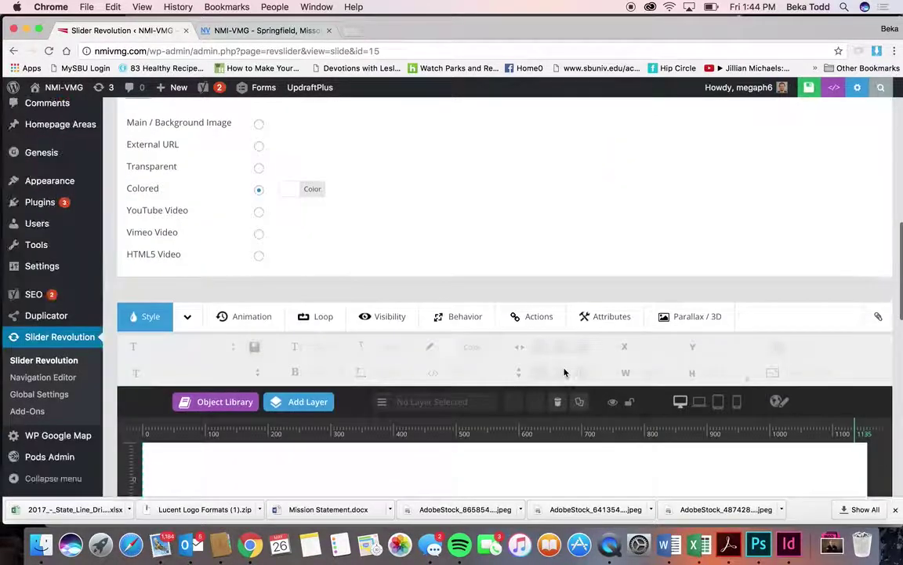
scroll(565, 370, "up", 7)
mouse_move(410, 395)
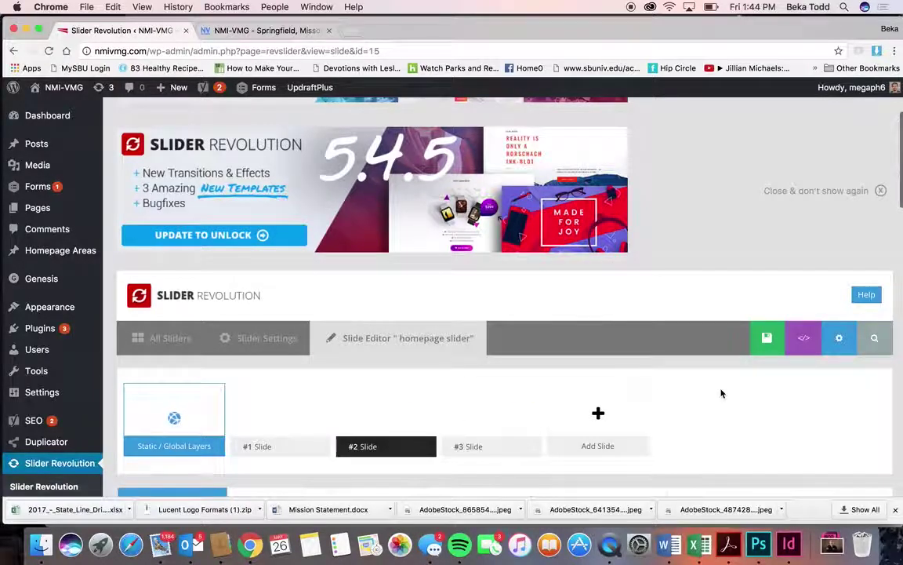
scroll(722, 392, "down", 8)
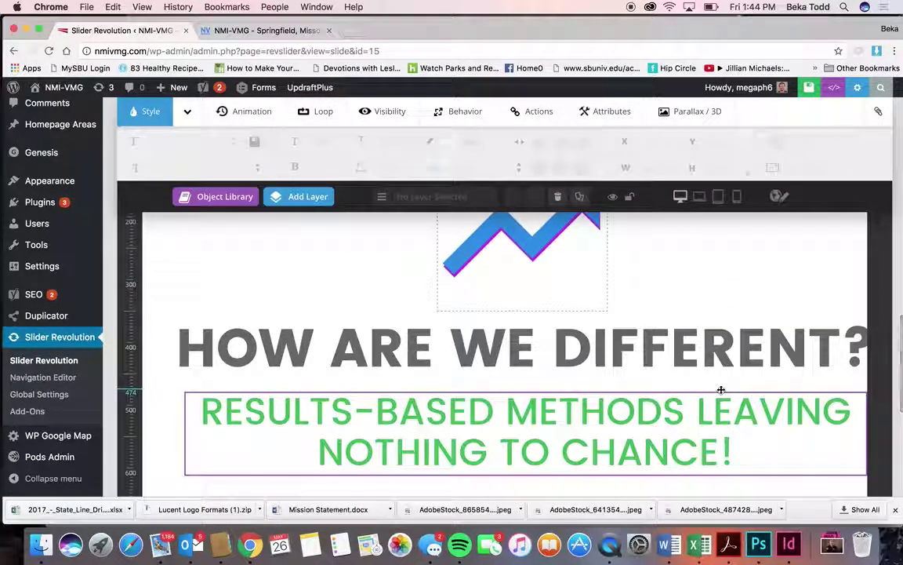
Step: Select the arrow graphic group and preview the slide at laptop, tablet and phone widths
left_click(544, 306)
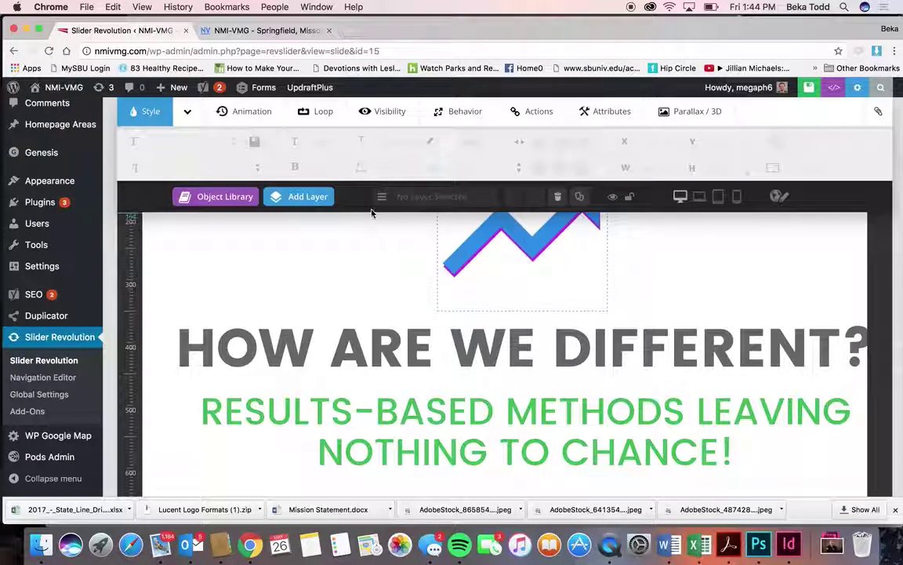
left_click(700, 200)
left_click(718, 198)
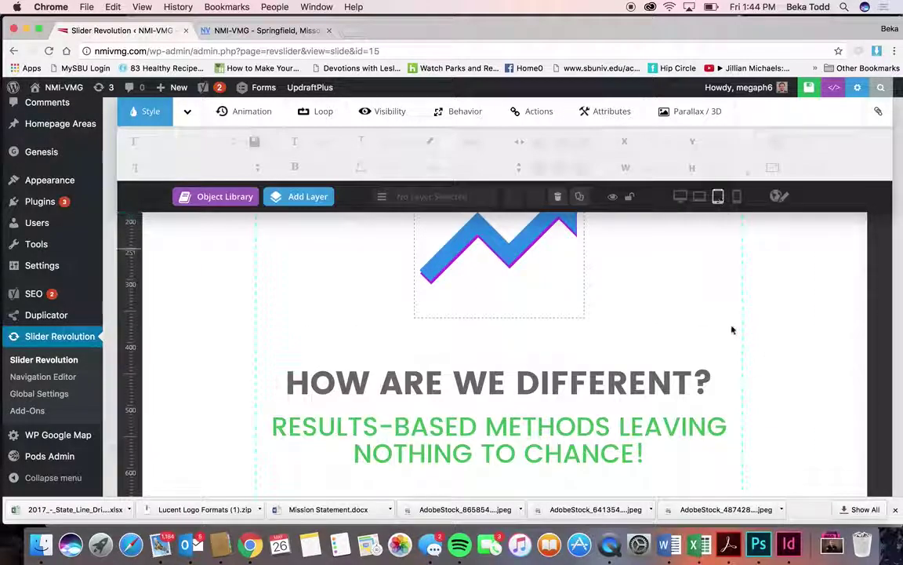
left_click(736, 199)
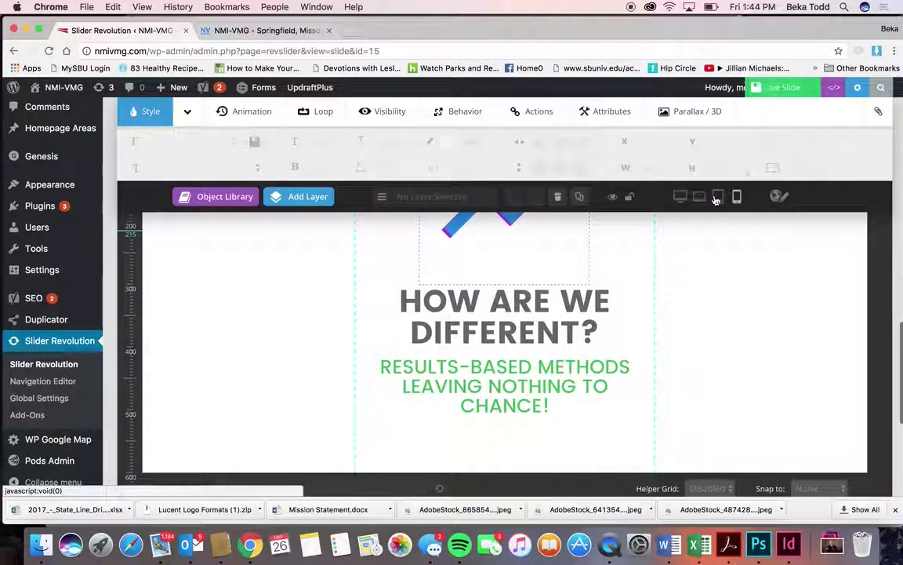
Step: Scroll through the slide editor back to the Main Background settings
scroll(692, 264, "down", 2)
scroll(691, 264, "down", 3)
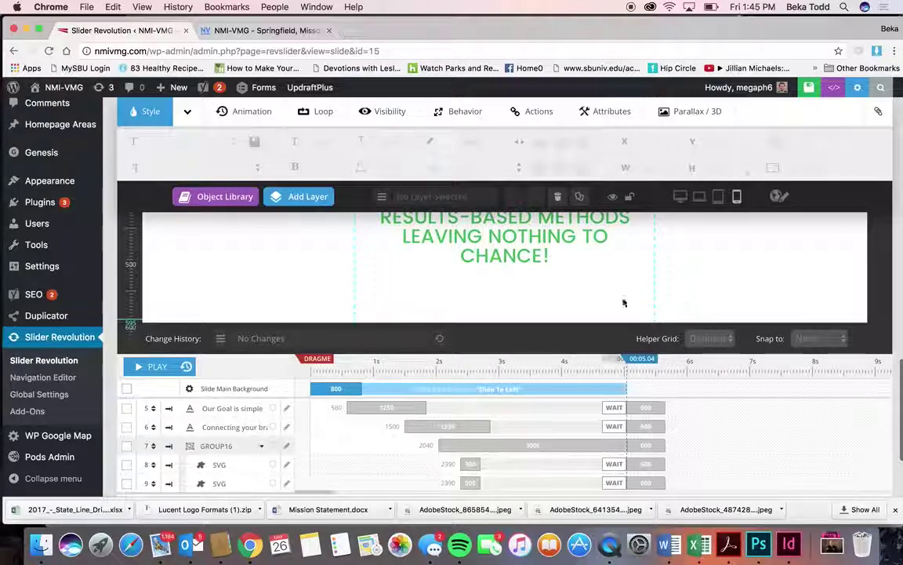
scroll(635, 239, "up", 10)
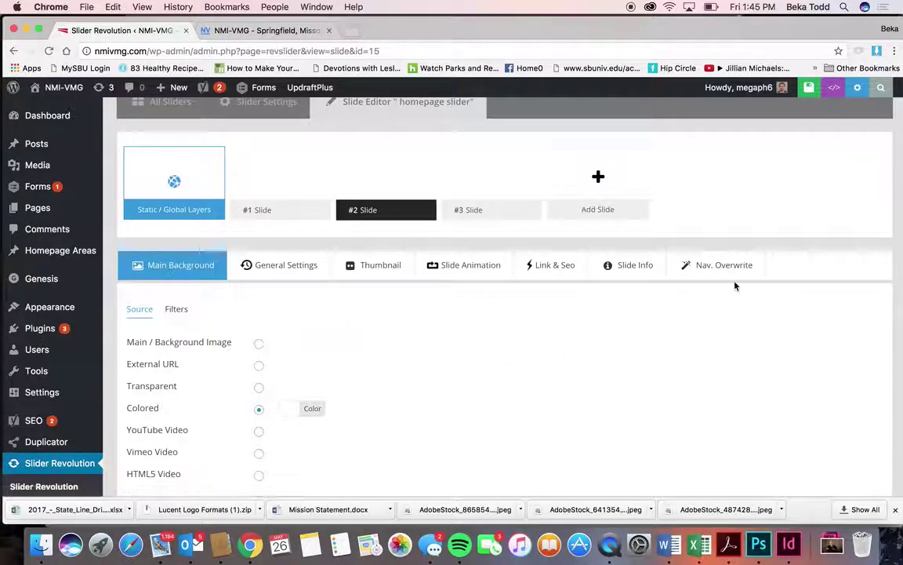
scroll(716, 390, "down", 1)
scroll(716, 390, "down", 5)
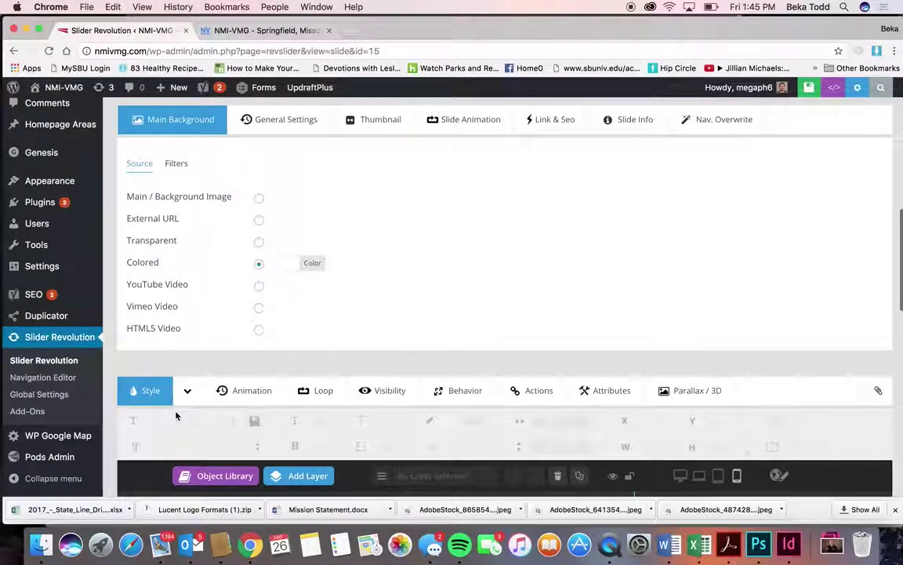
Step: Open WP Google Map, check the live Contact page's map, and return to the plugin overview
left_click(51, 435)
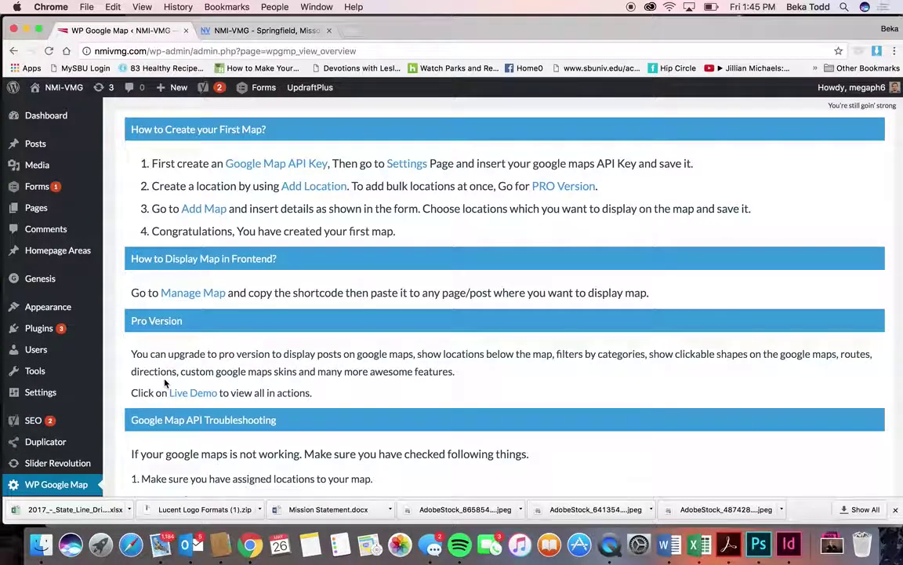
scroll(169, 384, "down", 6)
left_click(215, 32)
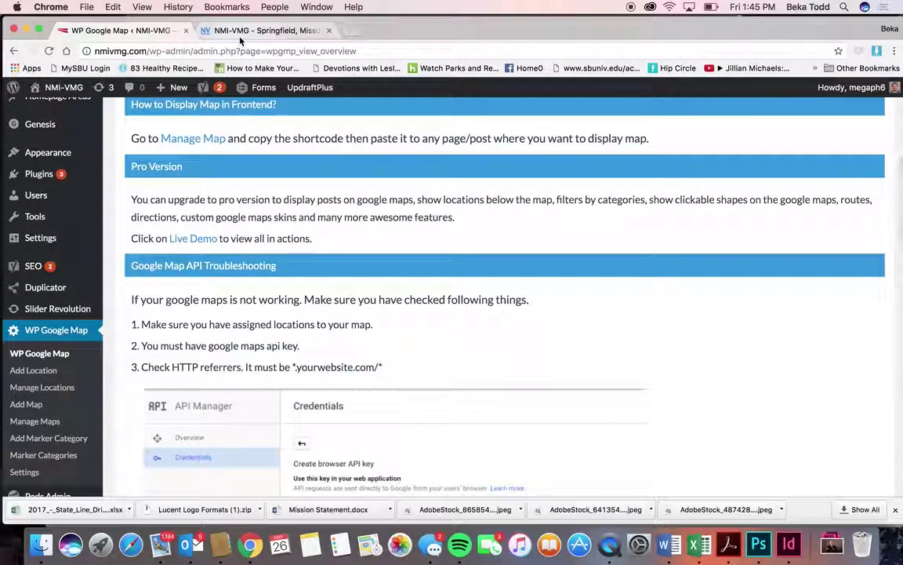
scroll(399, 232, "down", 15)
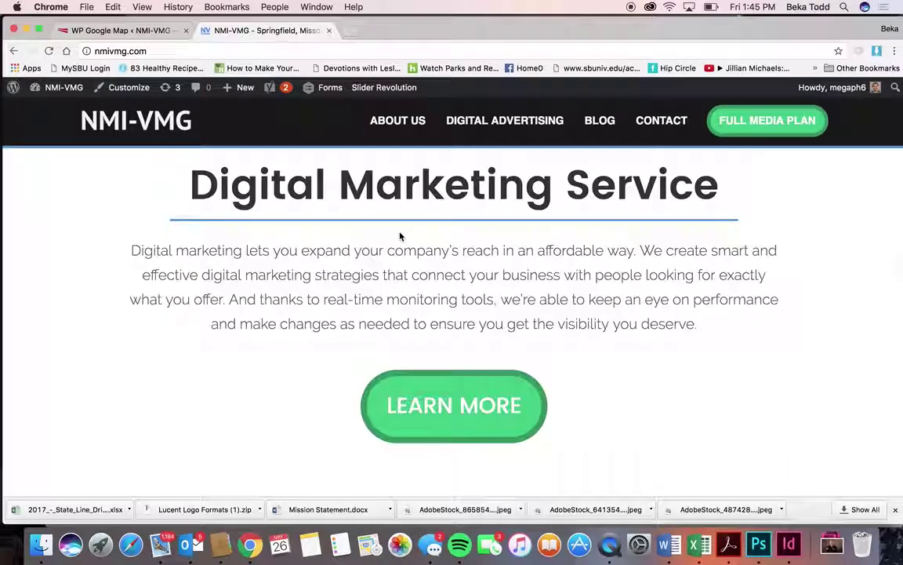
scroll(400, 232, "down", 10)
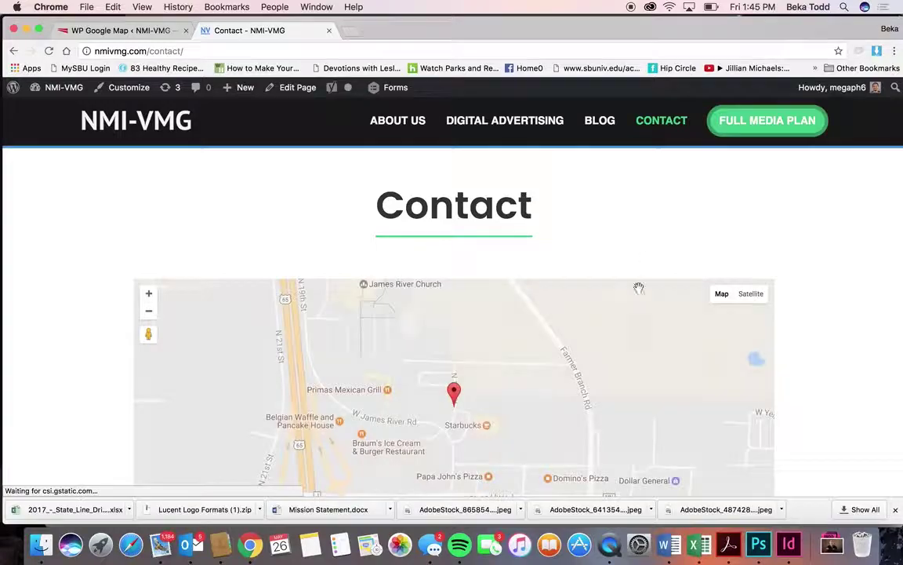
scroll(672, 252, "down", 4)
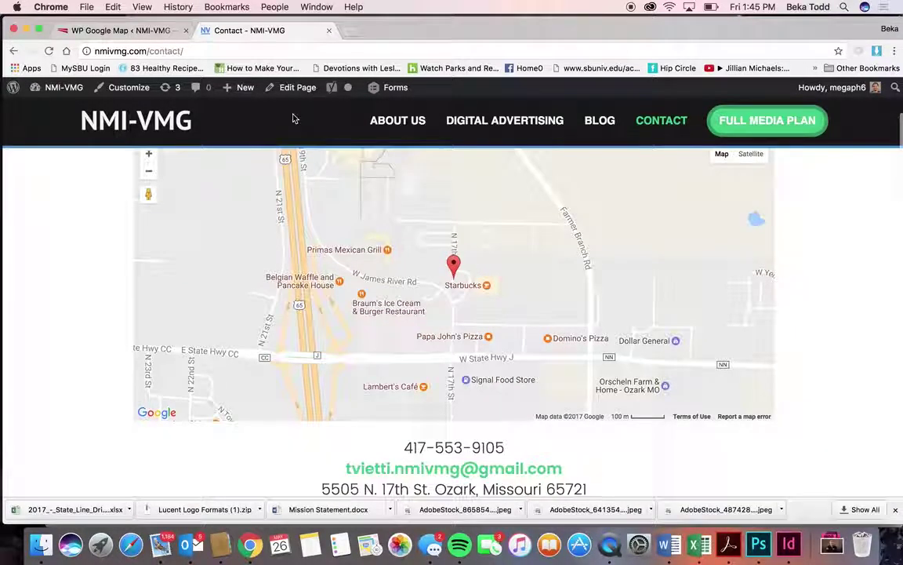
left_click(109, 31)
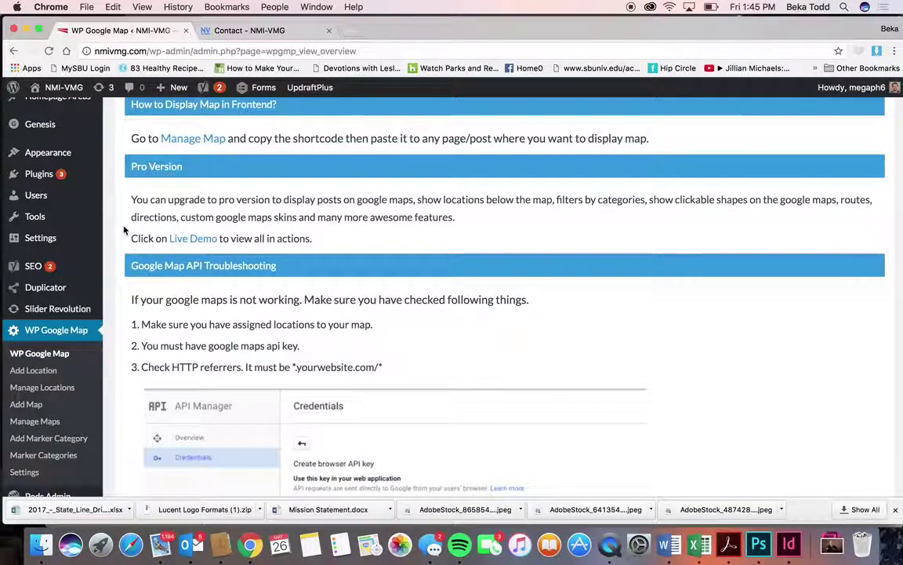
scroll(111, 202, "down", 3)
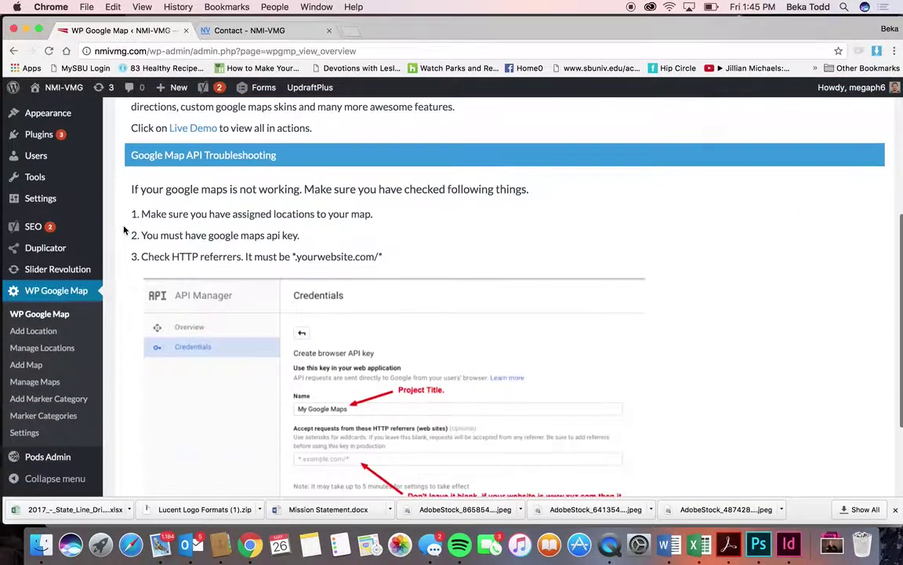
Step: Open the saved NMI-VMG map location from Manage Locations and review its details
left_click(52, 347)
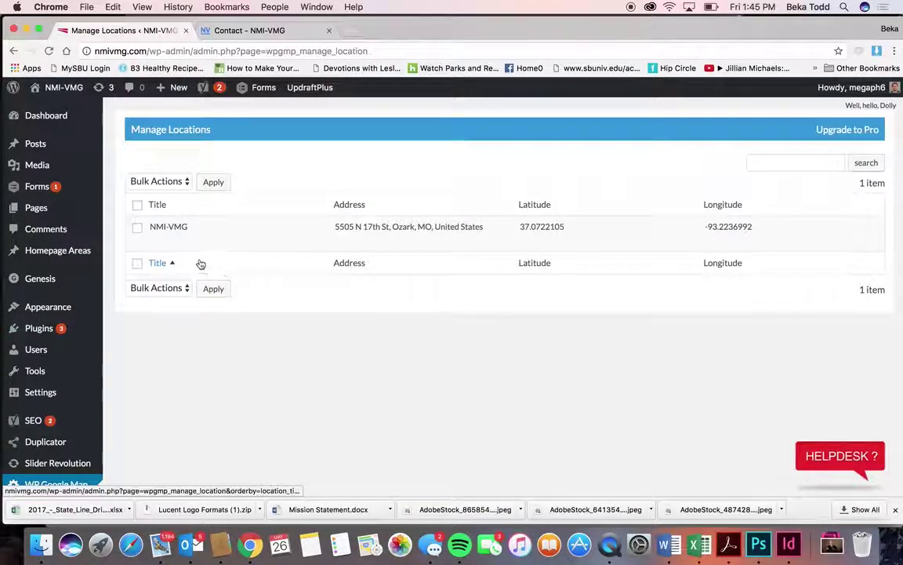
mouse_move(189, 229)
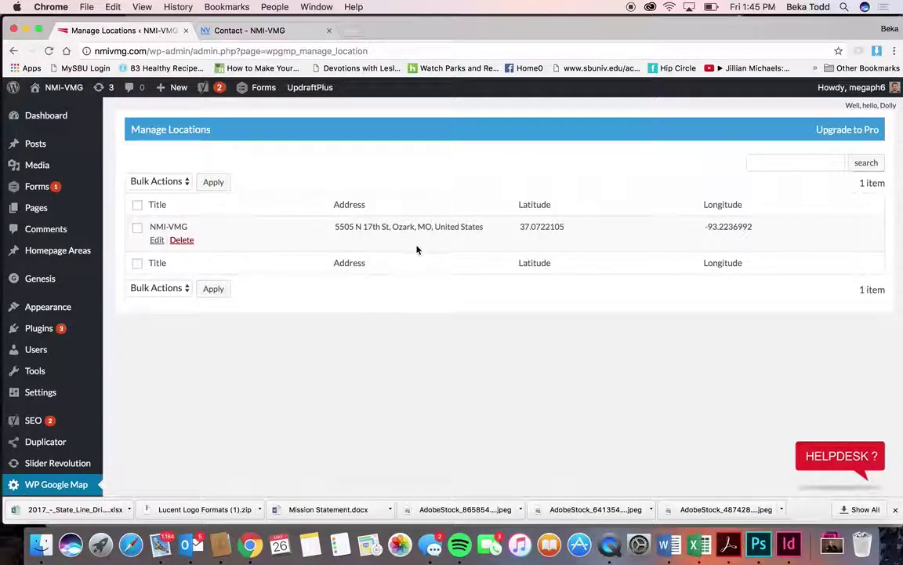
left_click(157, 241)
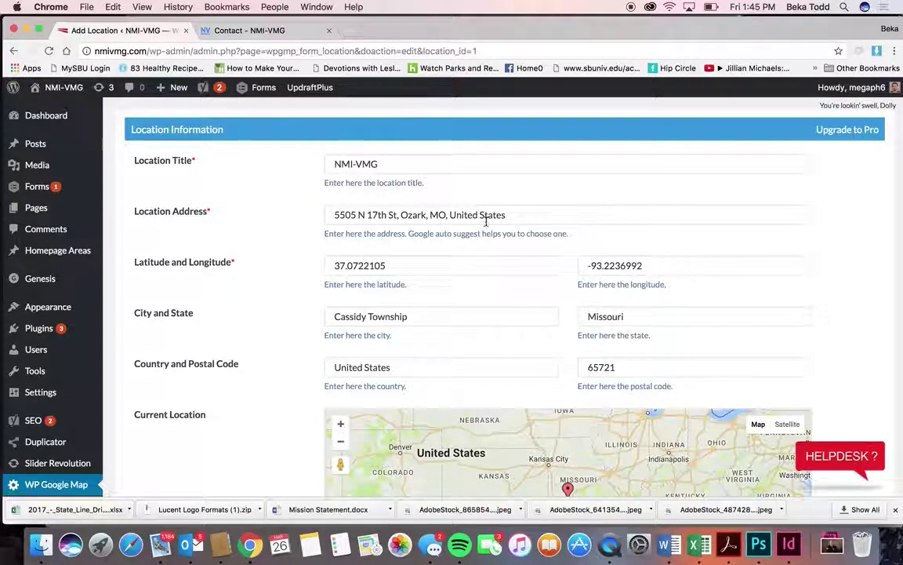
scroll(177, 373, "down", 8)
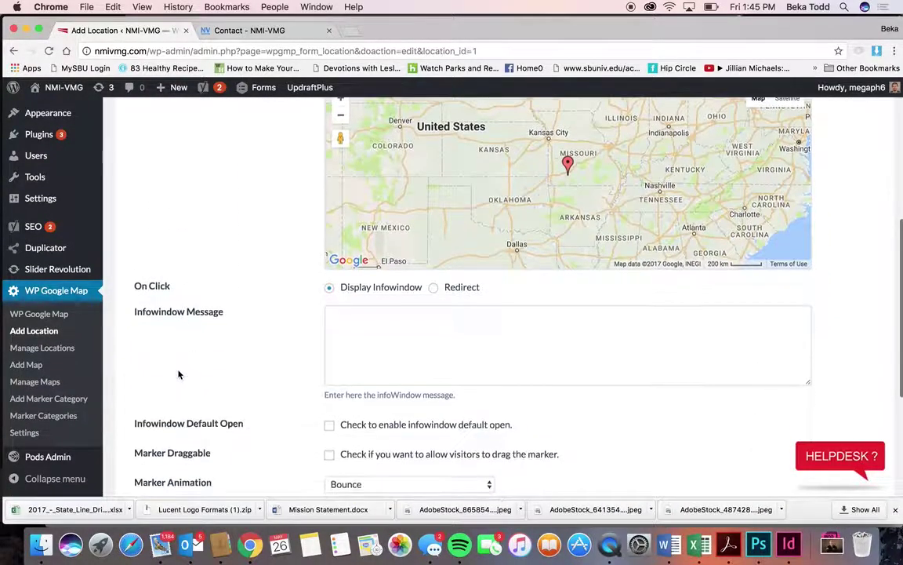
scroll(177, 373, "down", 7)
scroll(177, 373, "up", 15)
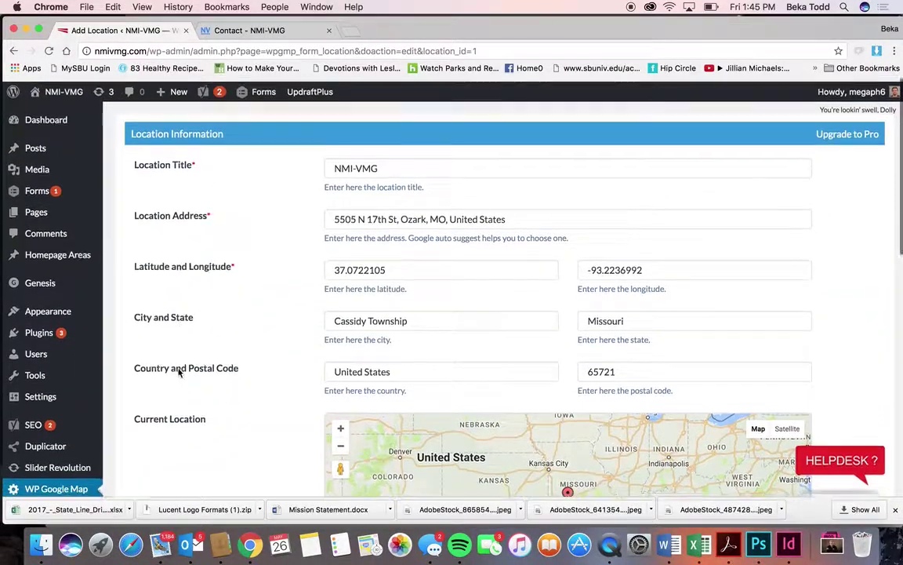
scroll(221, 425, "down", 15)
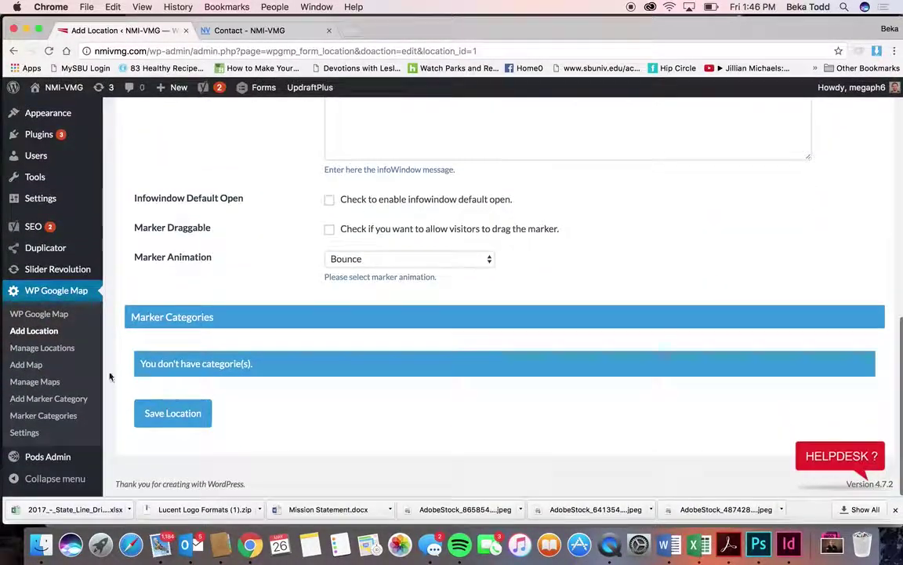
Step: Add a new location from the 678 Avenida Corrientes, Buenos Aires address suggestion
left_click(49, 331)
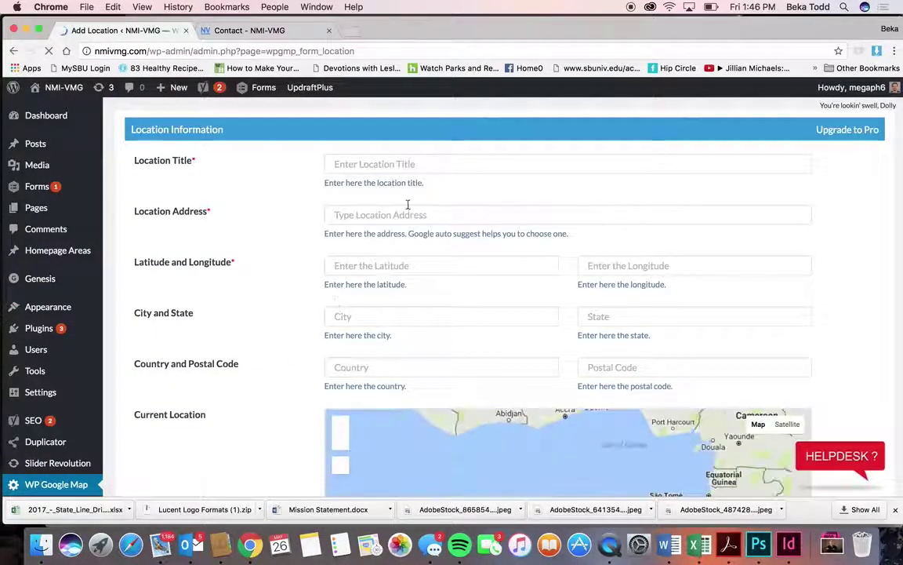
left_click(403, 212)
type("678")
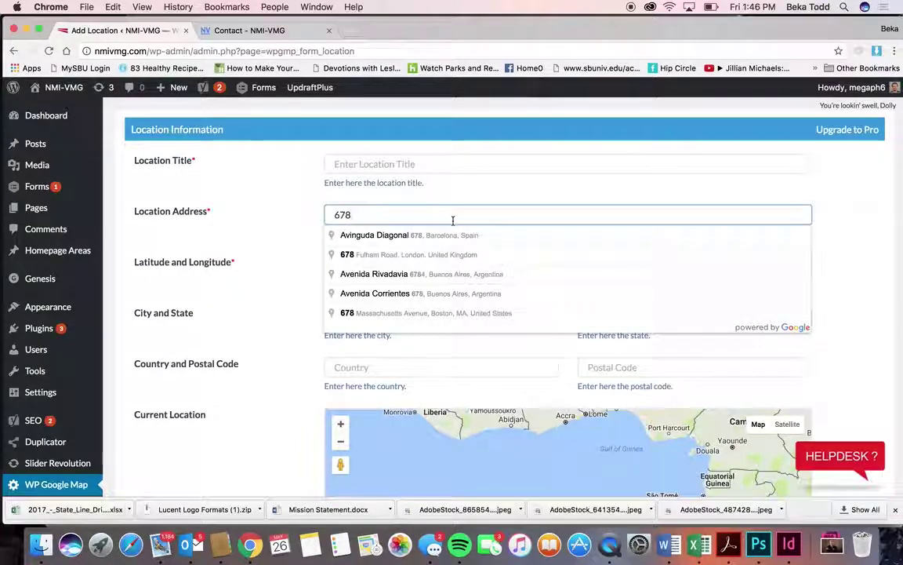
left_click(427, 293)
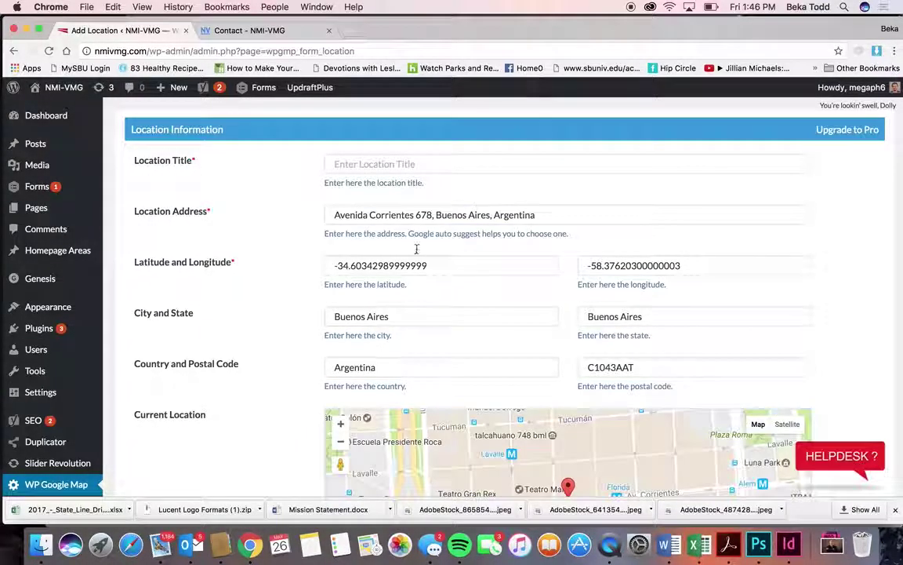
scroll(303, 342, "down", 10)
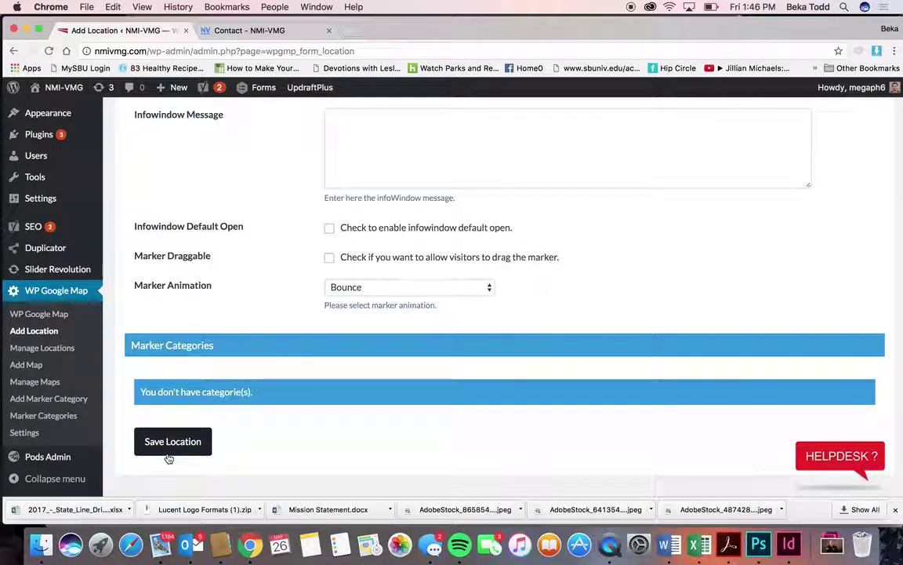
left_click(26, 366)
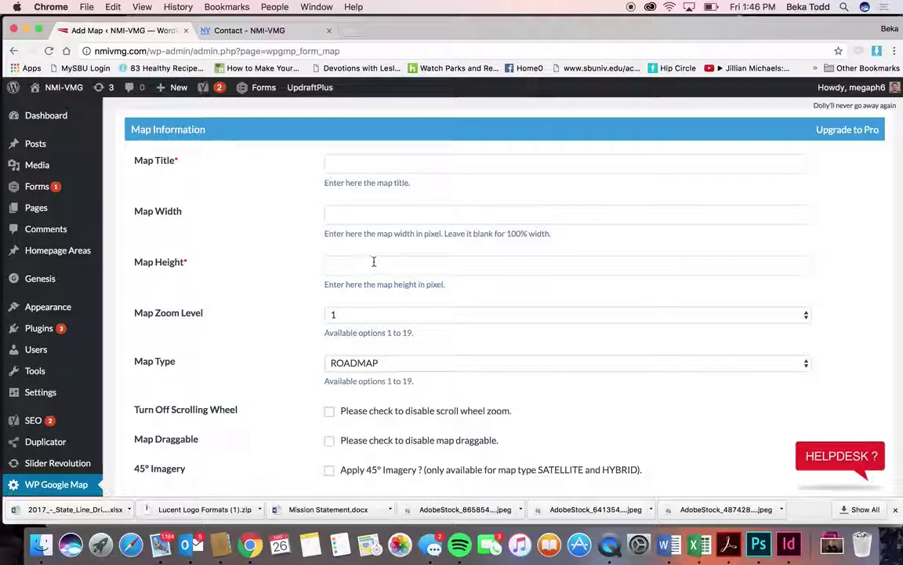
left_click(395, 315)
left_click(255, 376)
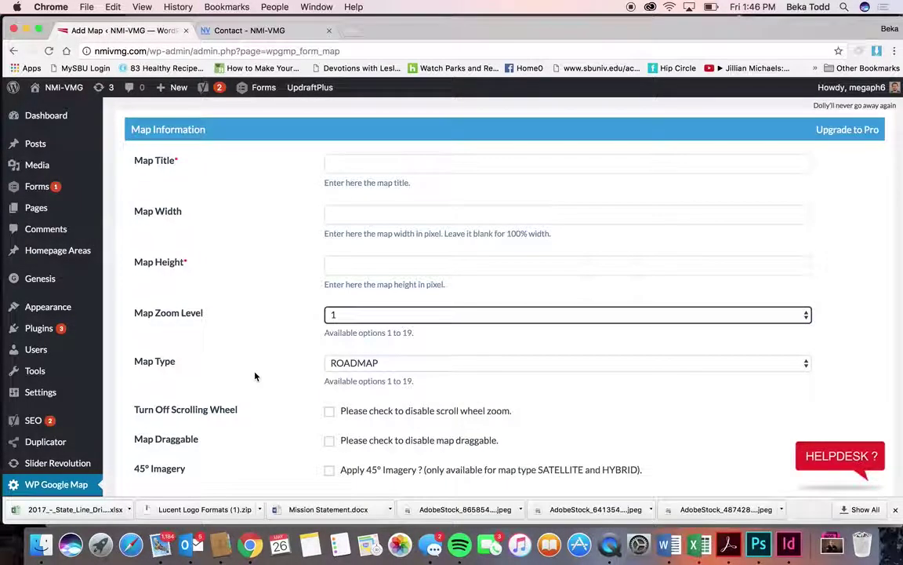
scroll(255, 377, "down", 10)
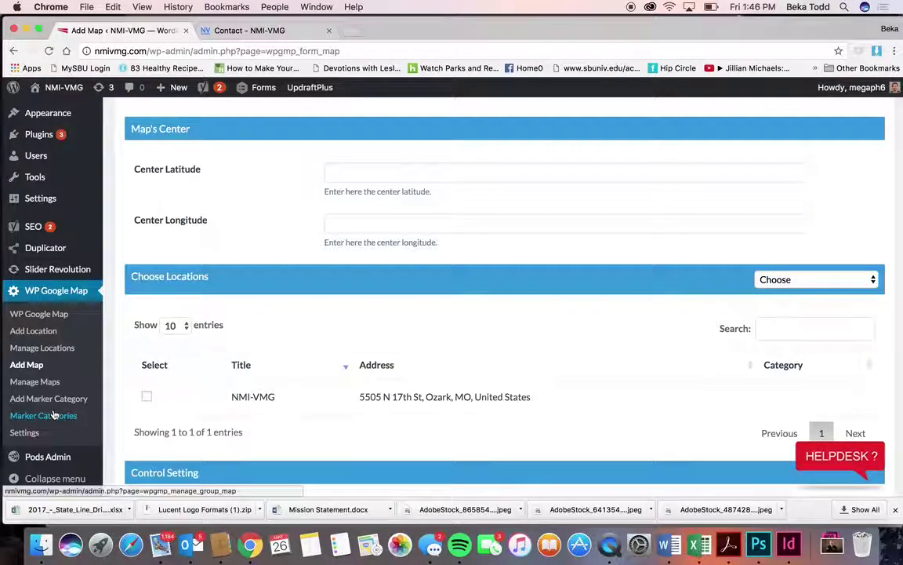
scroll(43, 412, "down", 1)
left_click(47, 385)
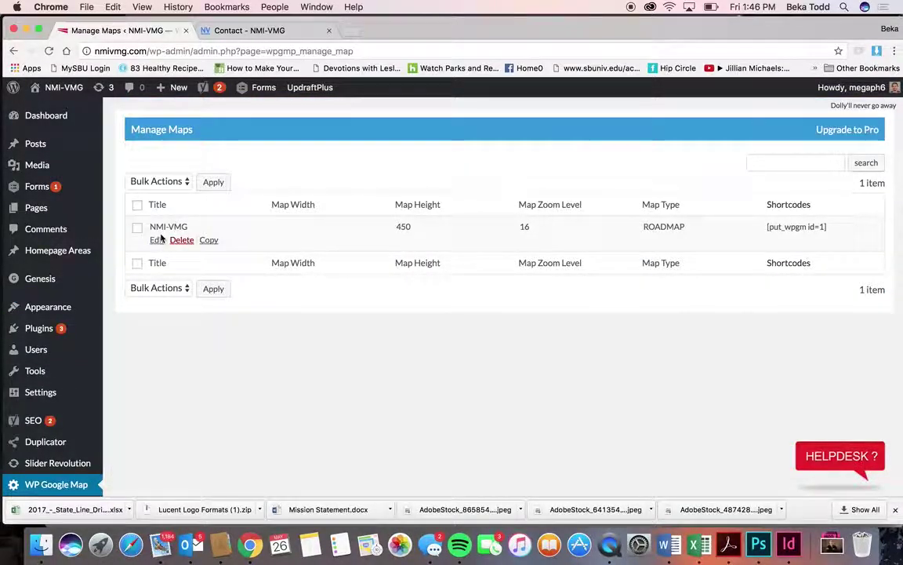
left_click(154, 239)
scroll(261, 281, "down", 10)
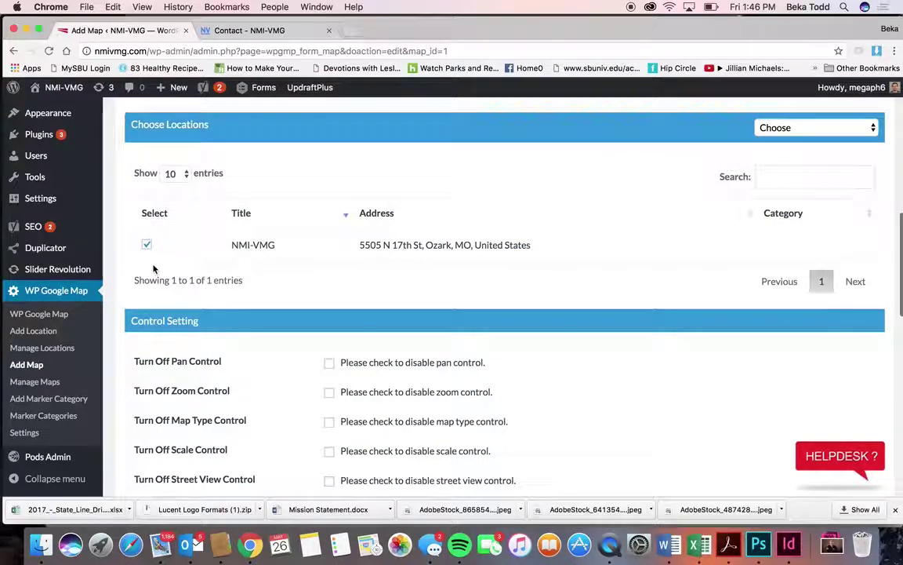
scroll(282, 248, "down", 12)
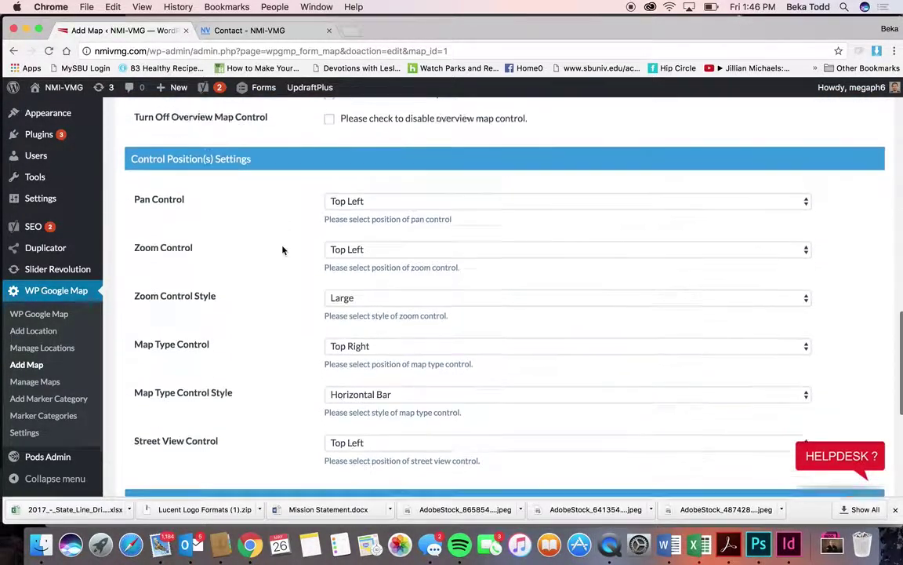
scroll(283, 250, "up", 10)
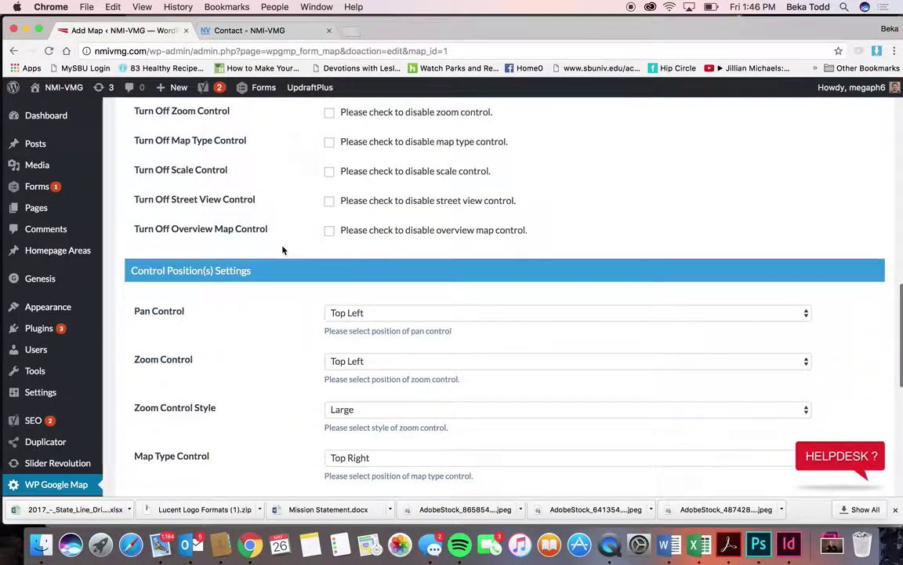
scroll(283, 250, "up", 15)
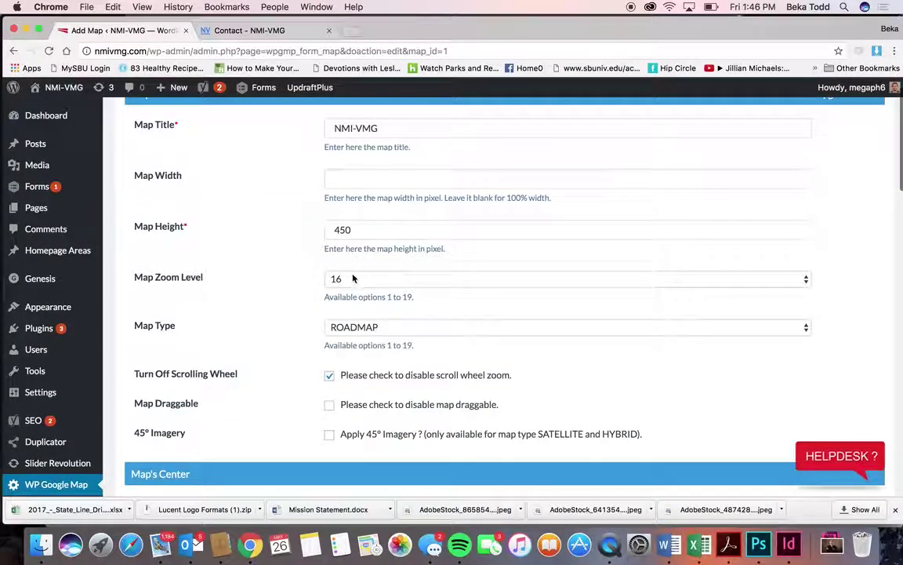
Step: Check the map on the live Contact page
left_click(236, 29)
scroll(406, 353, "up", 2)
scroll(406, 353, "down", 3)
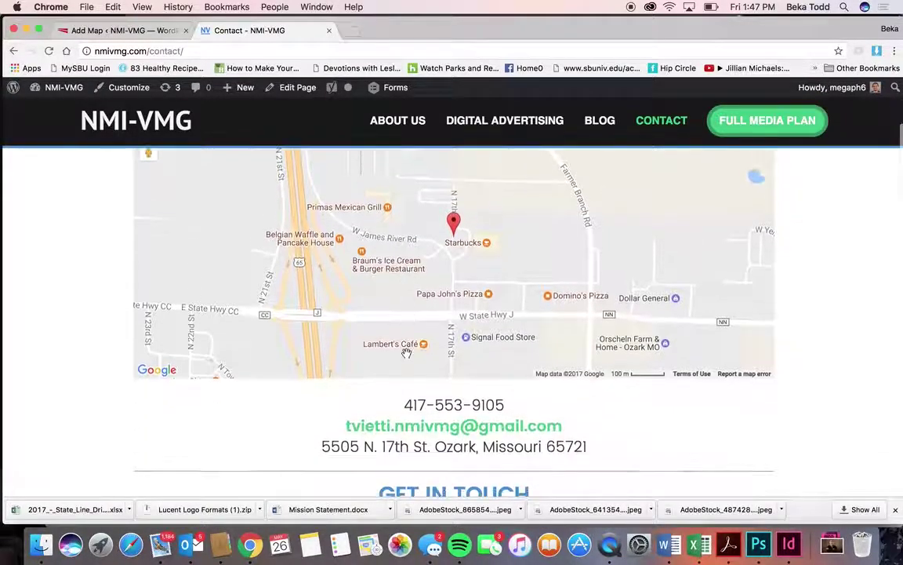
scroll(408, 353, "up", 4)
scroll(408, 353, "down", 2)
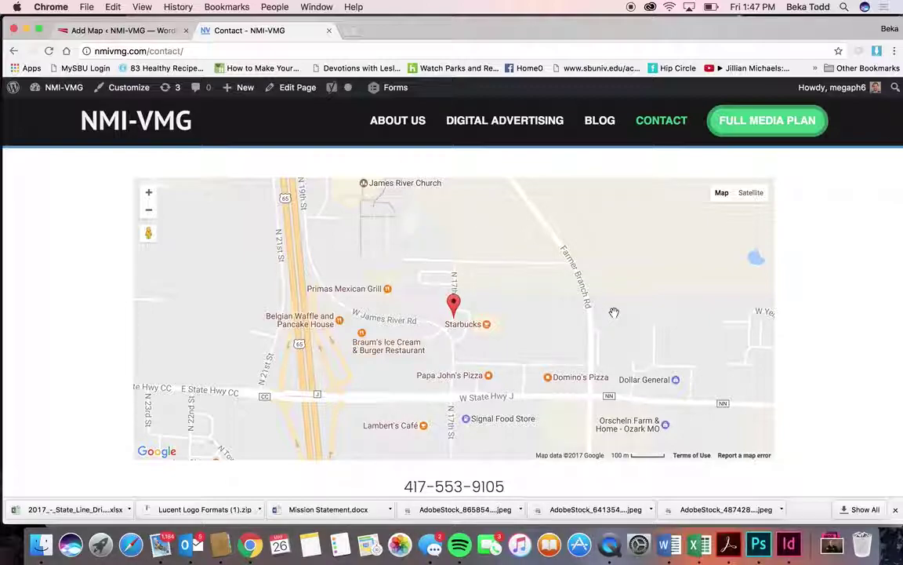
scroll(778, 345, "down", 3)
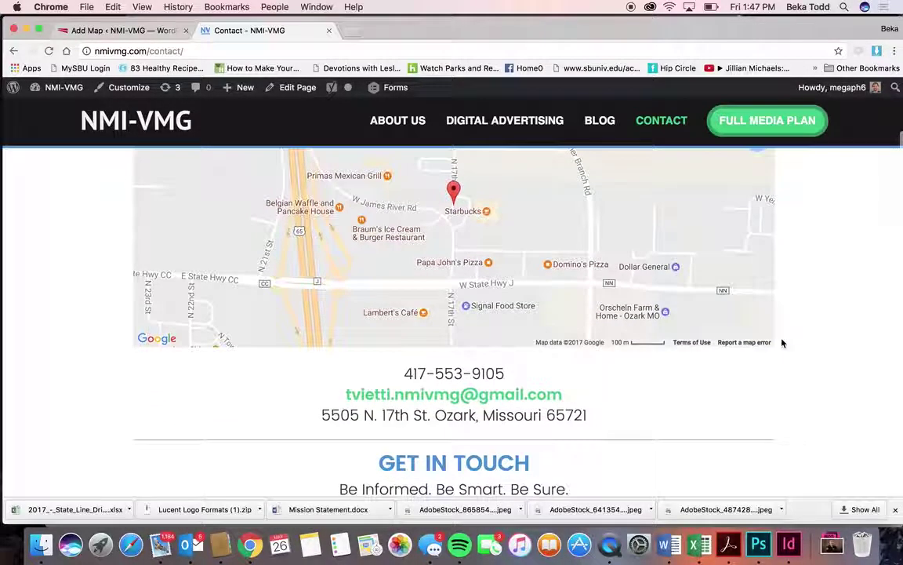
Step: In Manage Maps, select the NMI-VMG map's shortcode [put_wpgm id=1]
left_click(122, 30)
scroll(79, 353, "down", 1)
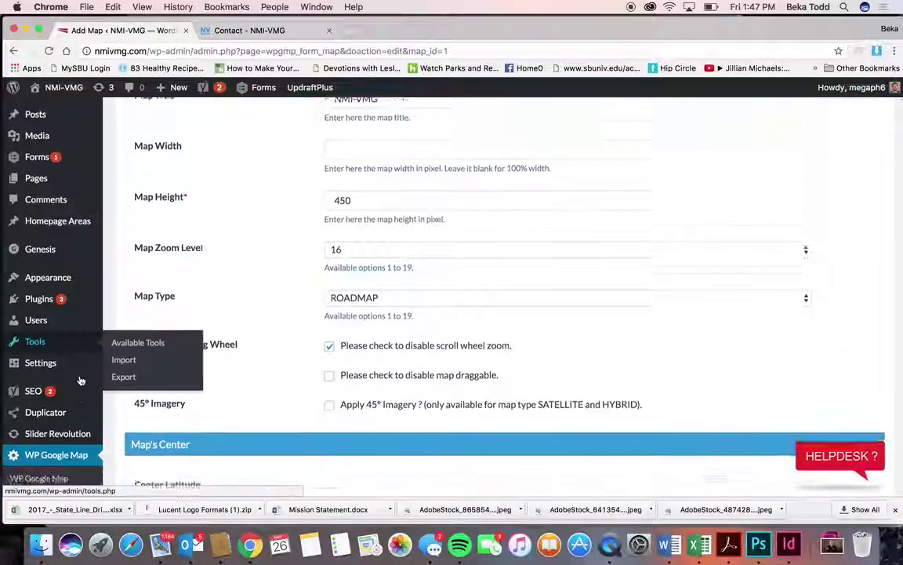
scroll(64, 435, "down", 1)
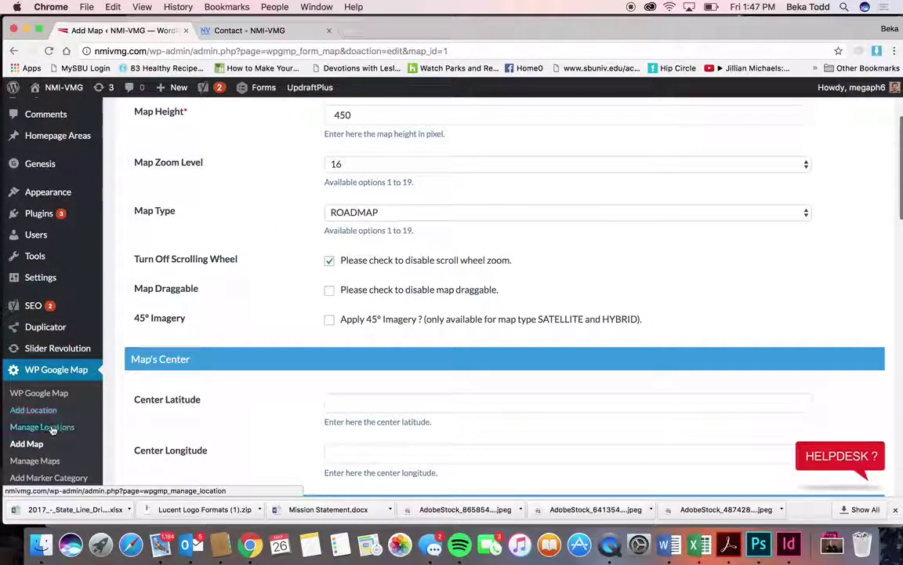
left_click(42, 462)
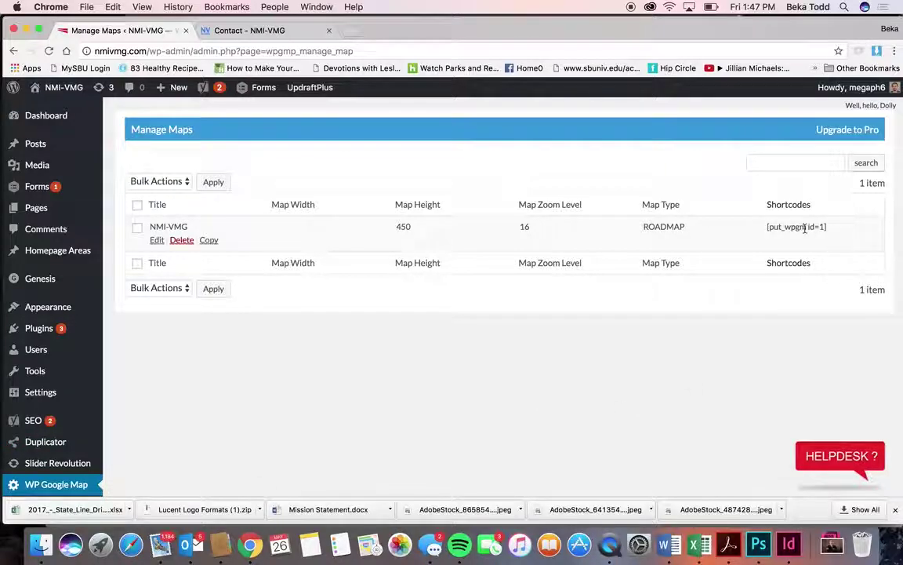
triple_click(805, 228)
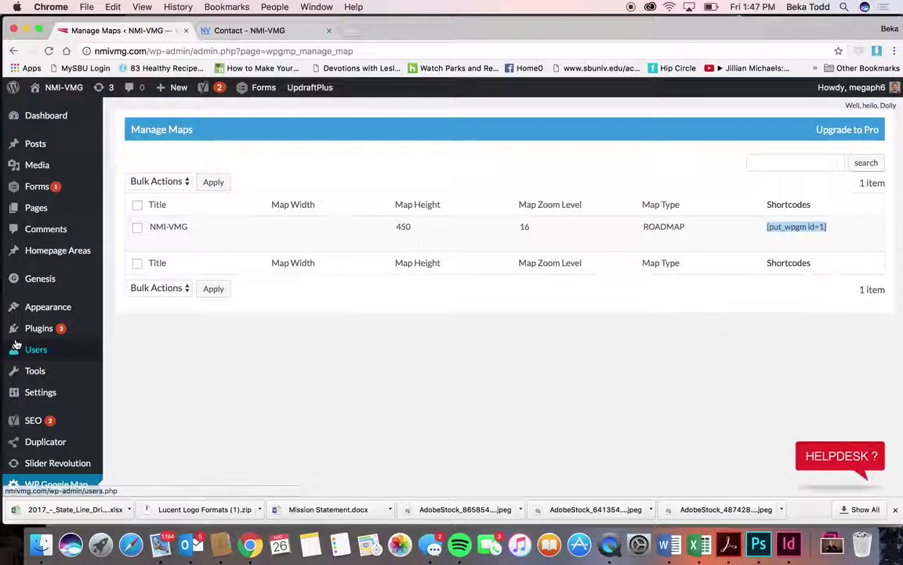
scroll(32, 298, "down", 5)
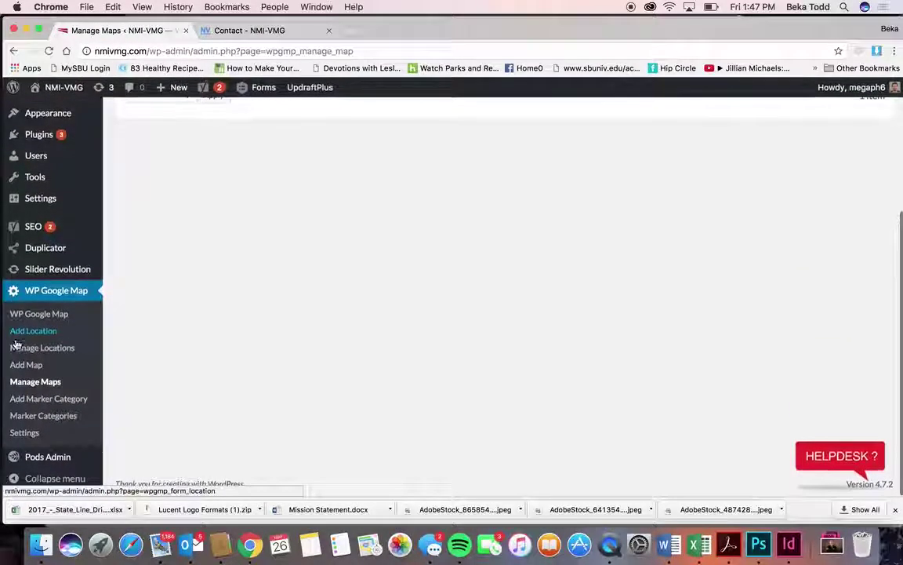
scroll(16, 343, "up", 2)
mouse_move(29, 222)
scroll(29, 222, "up", 3)
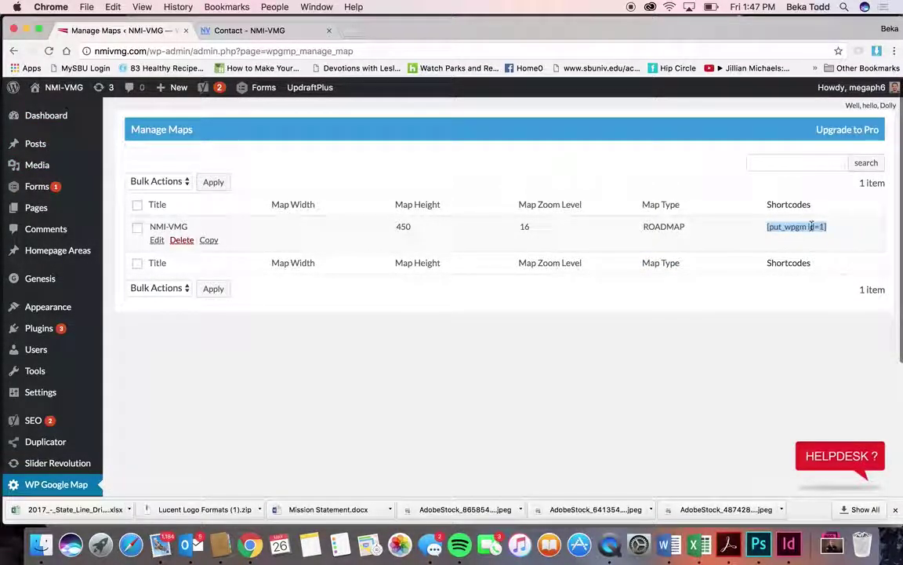
Step: Scroll through the live Contact page to check its map and contact form
left_click(245, 30)
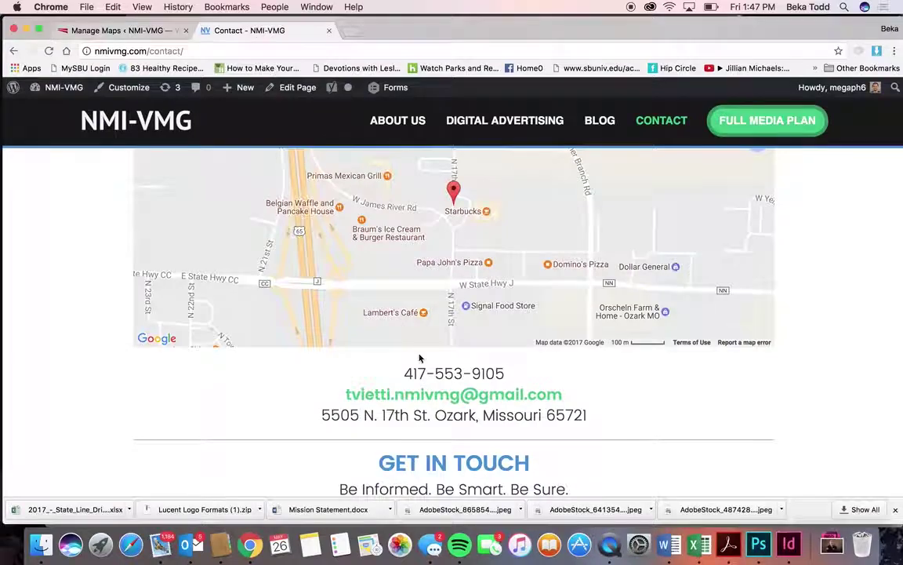
scroll(420, 358, "down", 3)
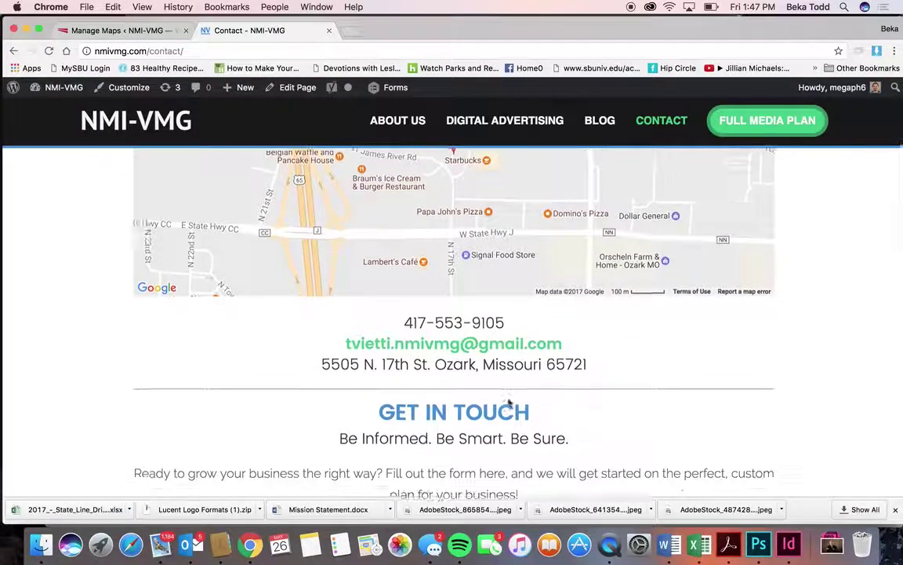
scroll(508, 399, "down", 5)
scroll(400, 357, "down", 3)
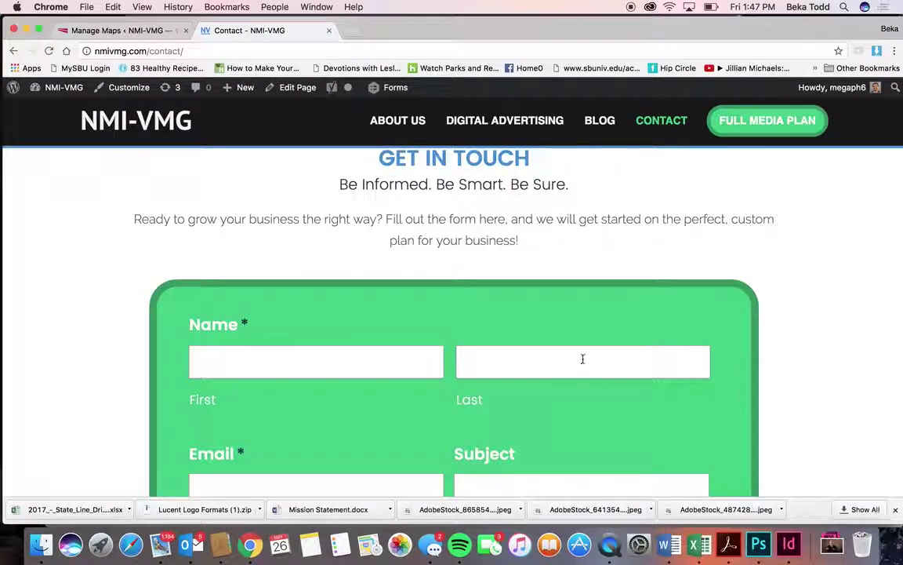
scroll(582, 358, "down", 10)
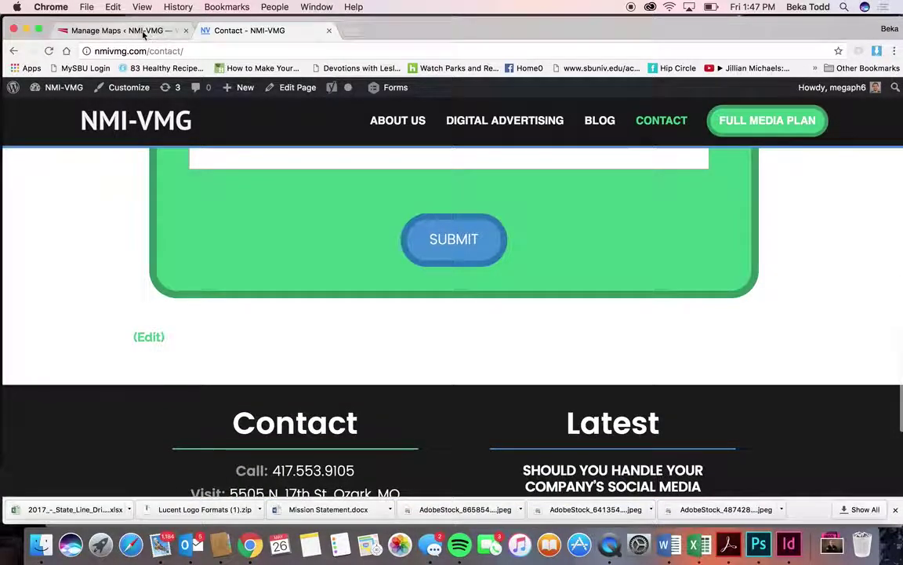
Step: Return to the Manage Maps admin page, then go to the Dashboard
left_click(144, 31)
scroll(322, 310, "down", 6)
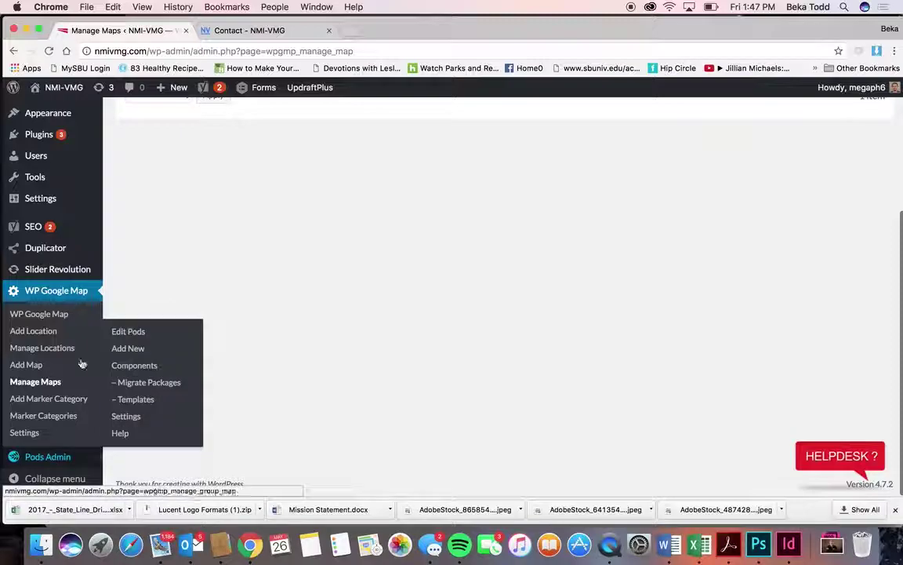
scroll(91, 268, "up", 5)
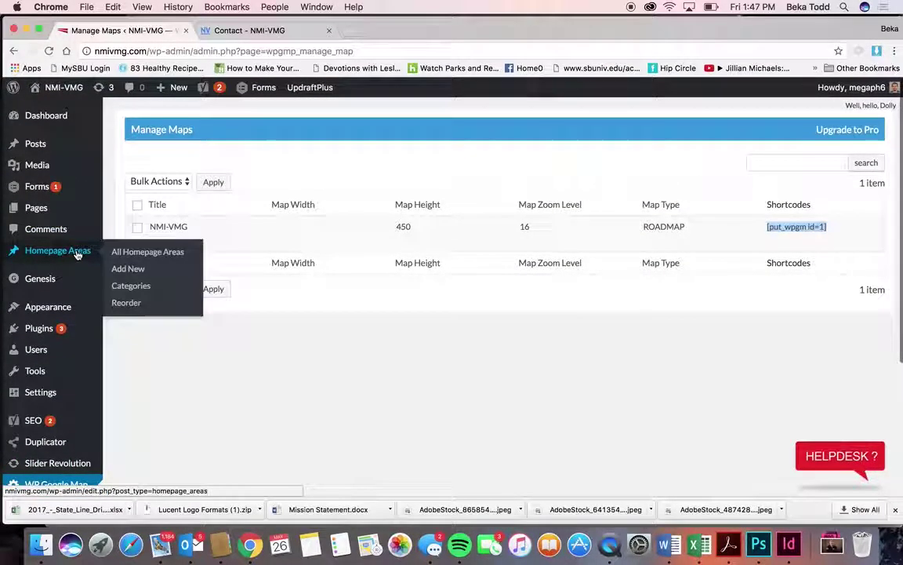
mouse_move(11, 393)
scroll(11, 392, "down", 5)
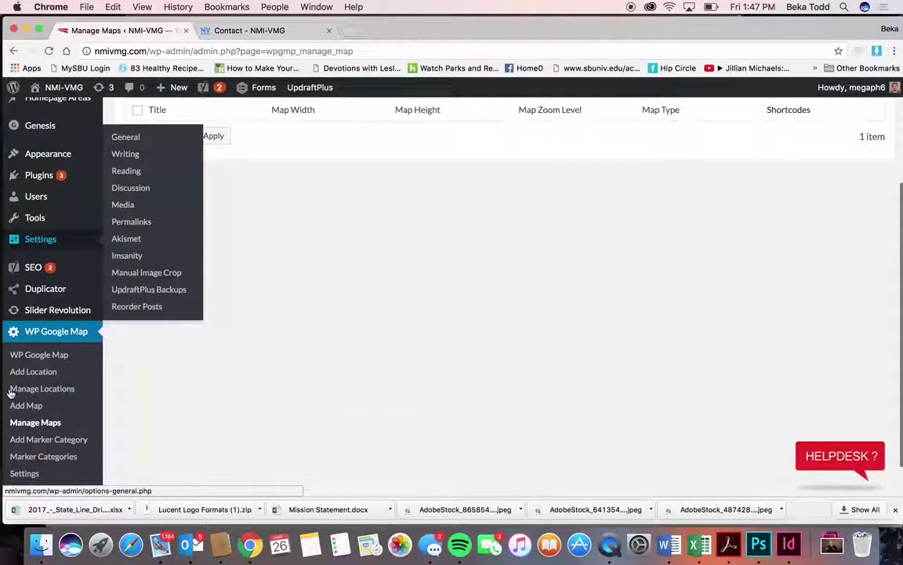
scroll(10, 393, "up", 5)
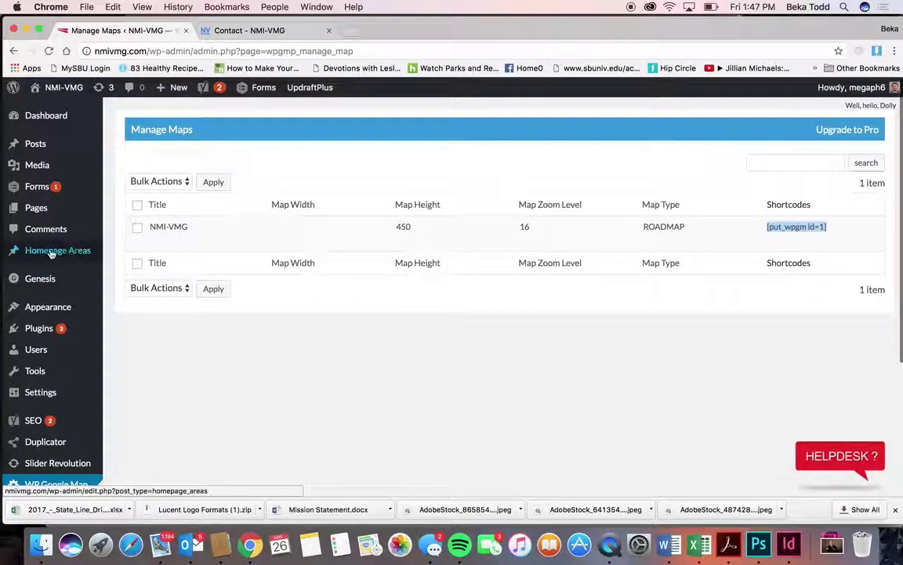
mouse_move(90, 172)
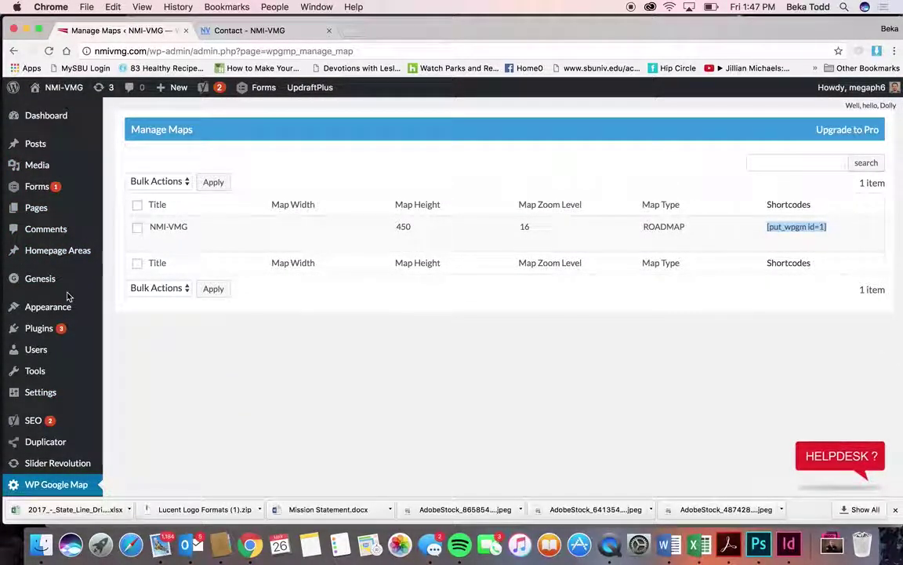
left_click(49, 119)
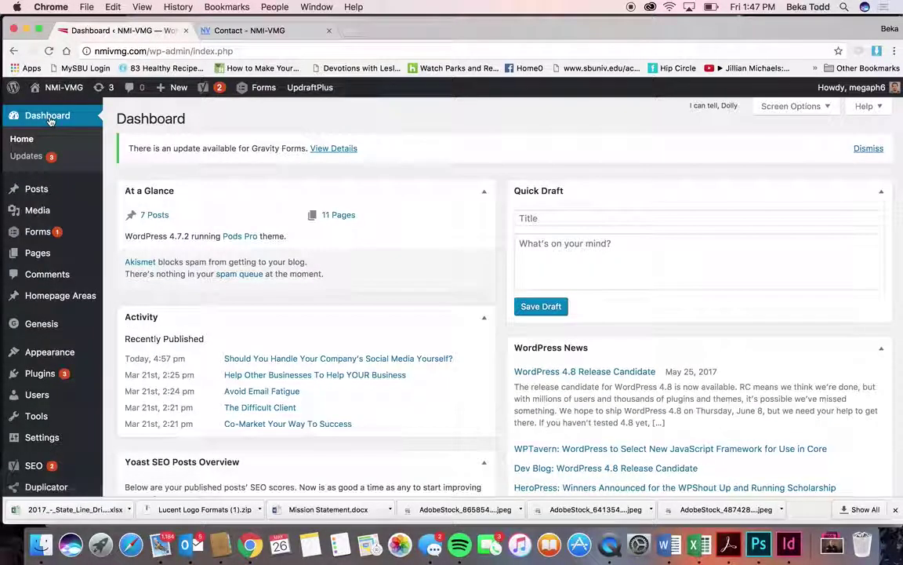